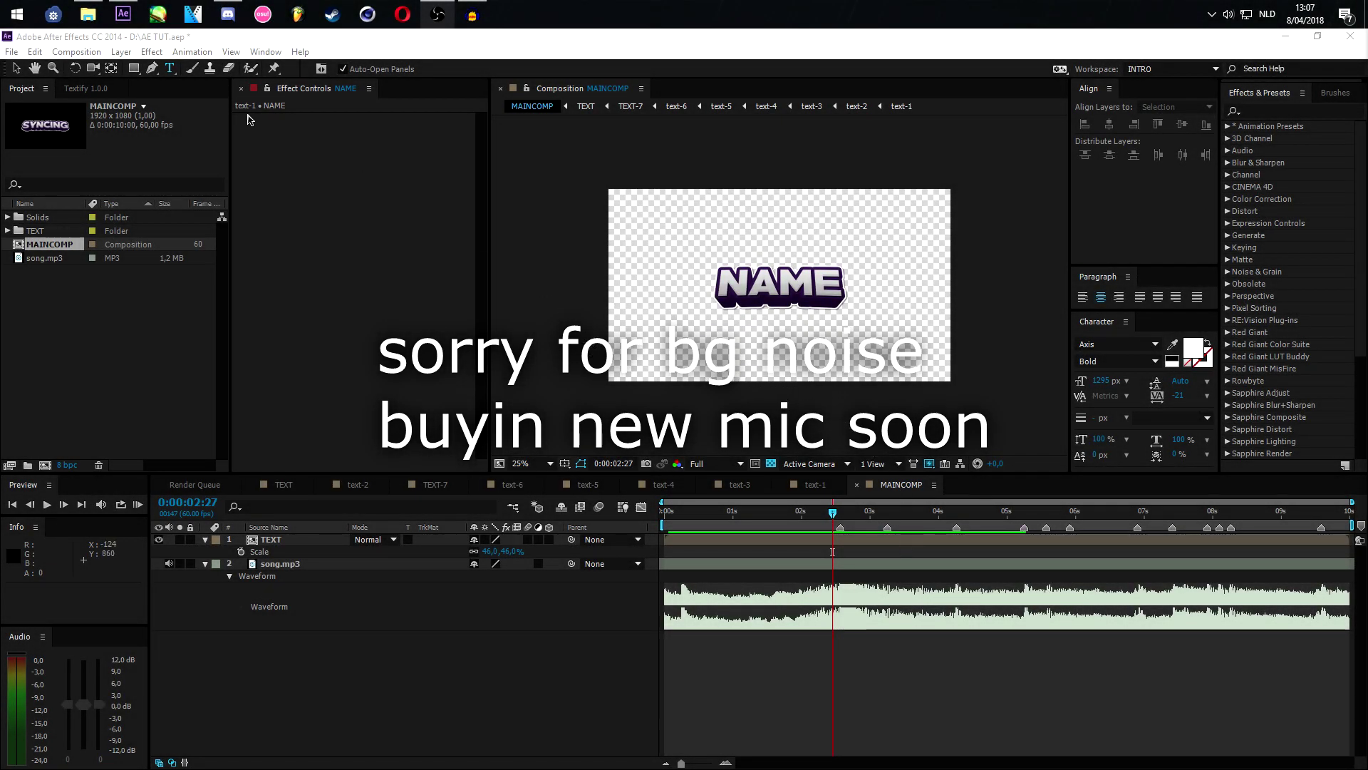
click(16, 67)
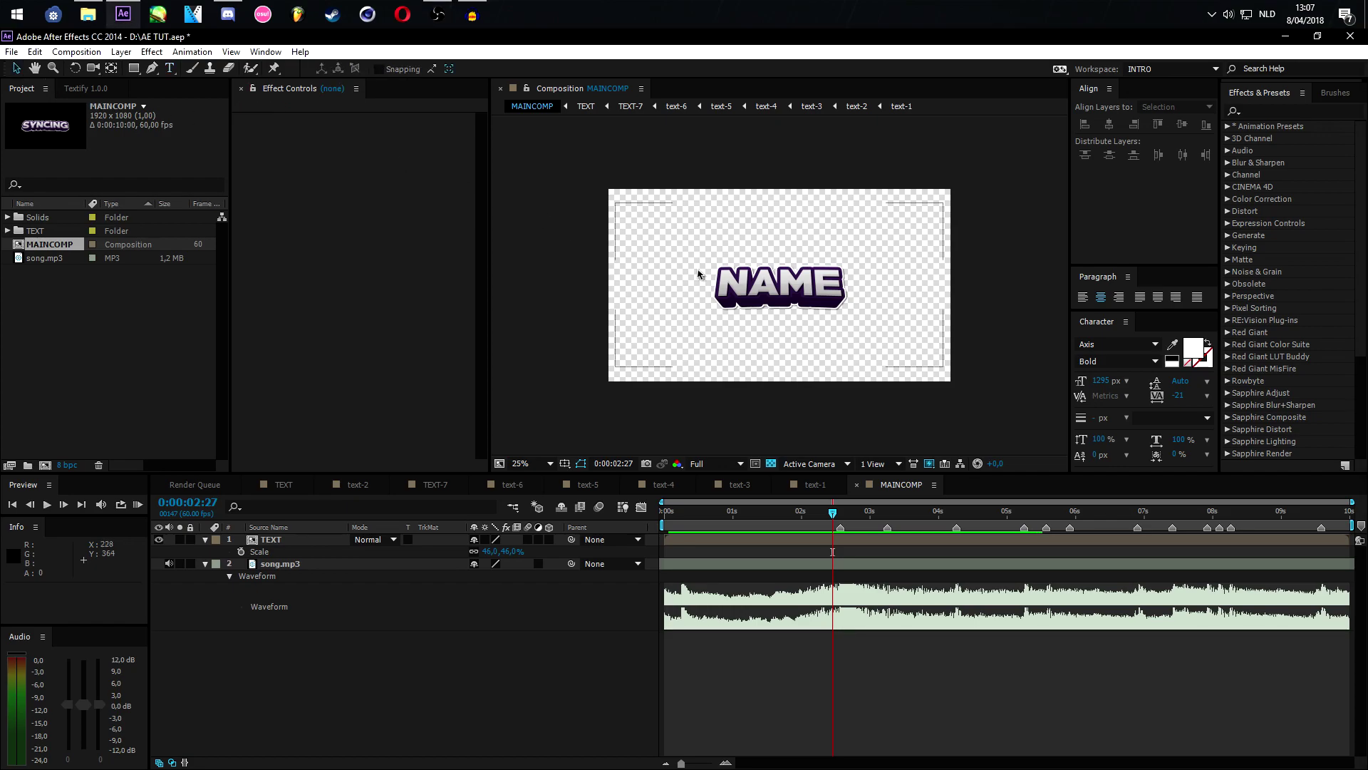
scroll(753, 293, up, 1)
key(period)
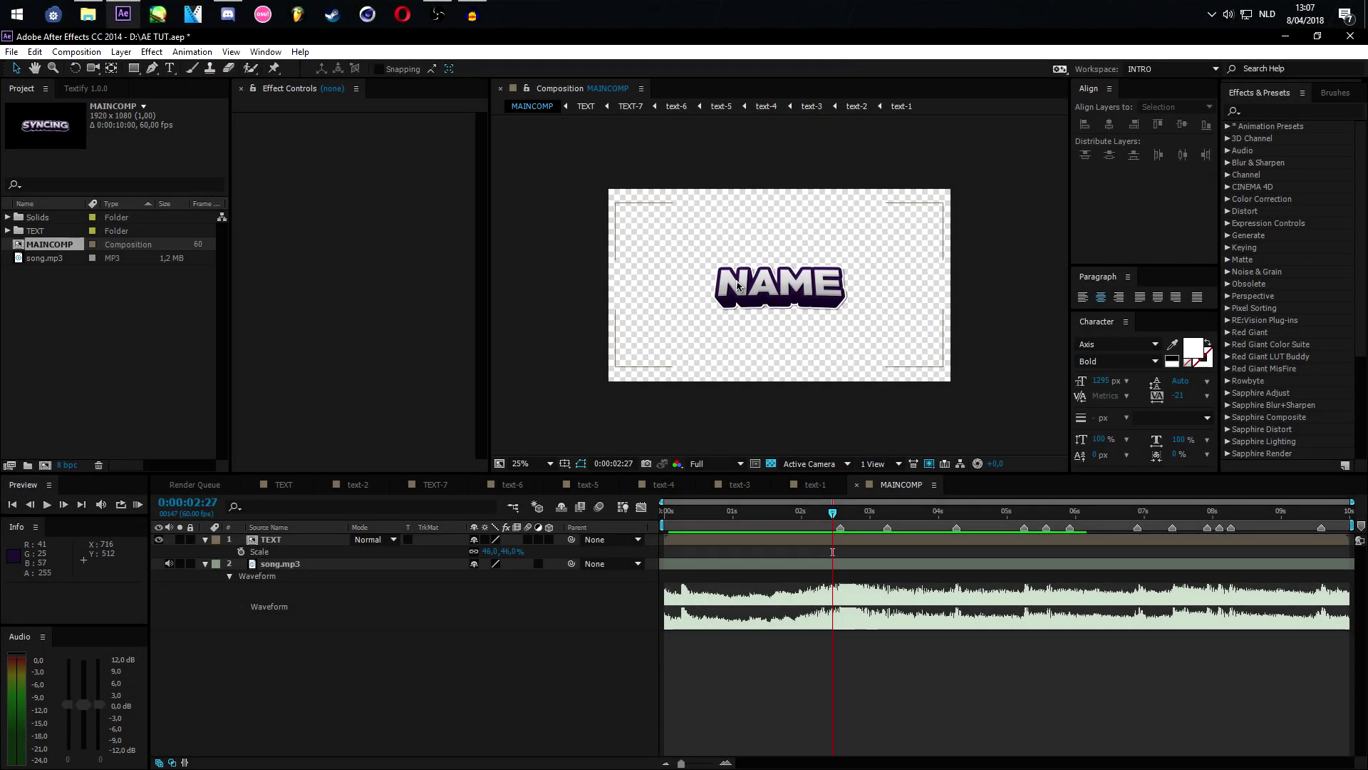
key(period)
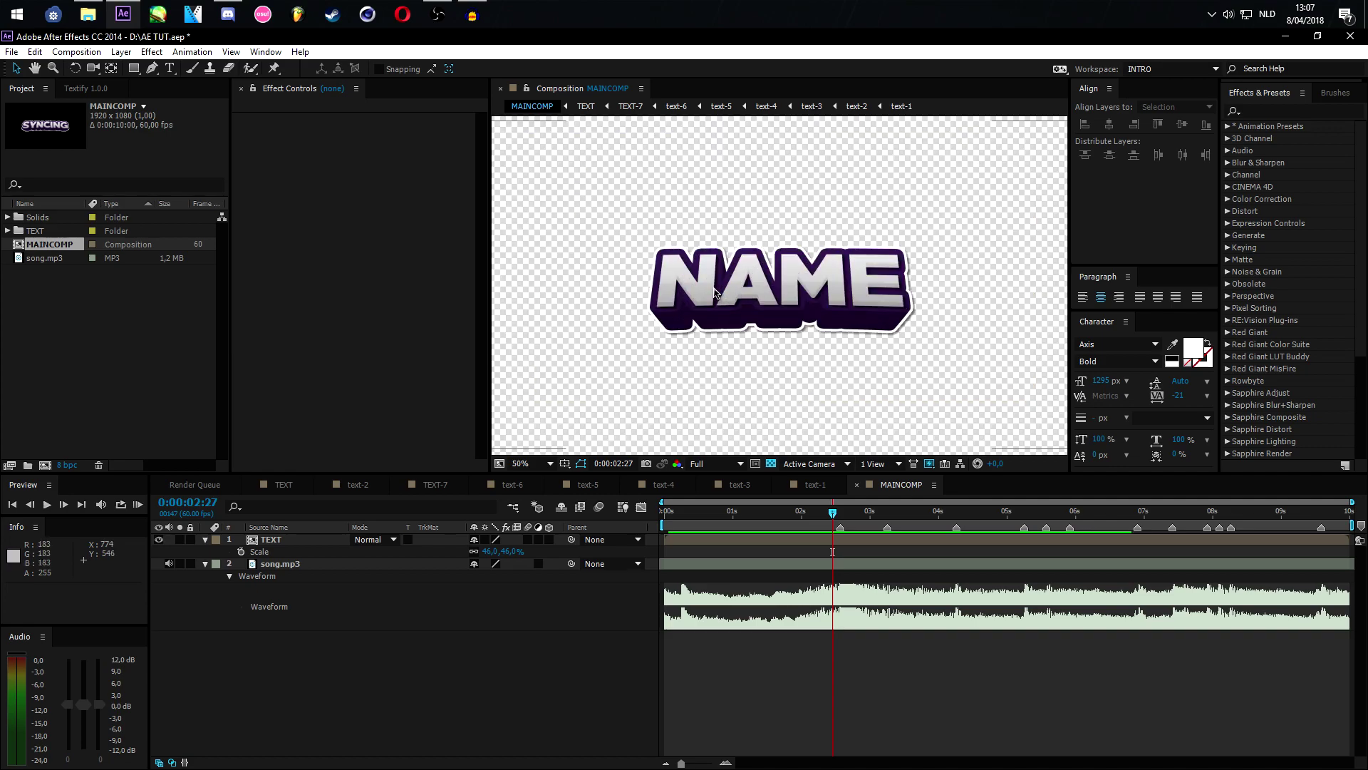
drag(832, 511, 803, 536)
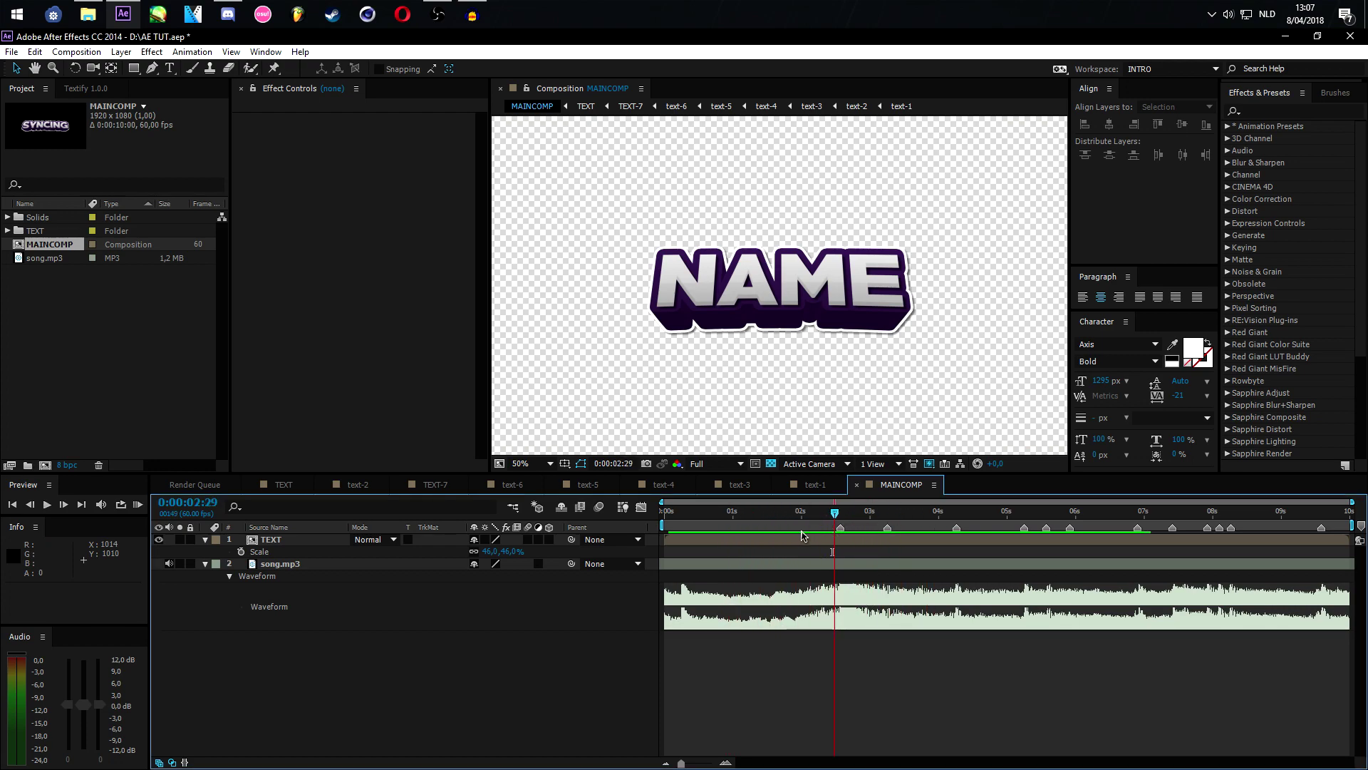
Close all the open text composition timelines so that only MAINCOMP stays open
click(296, 486)
click(252, 485)
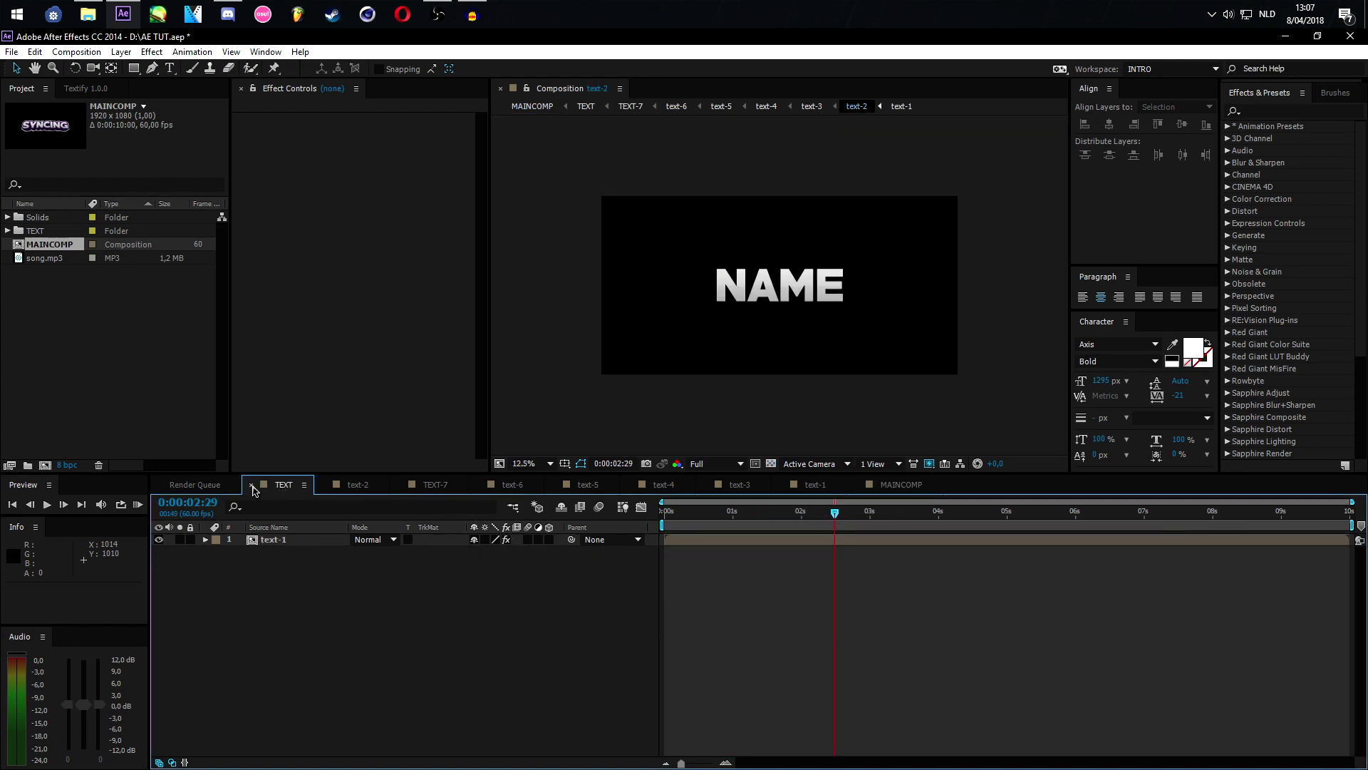
click(253, 485)
click(252, 485)
click(252, 484)
click(252, 485)
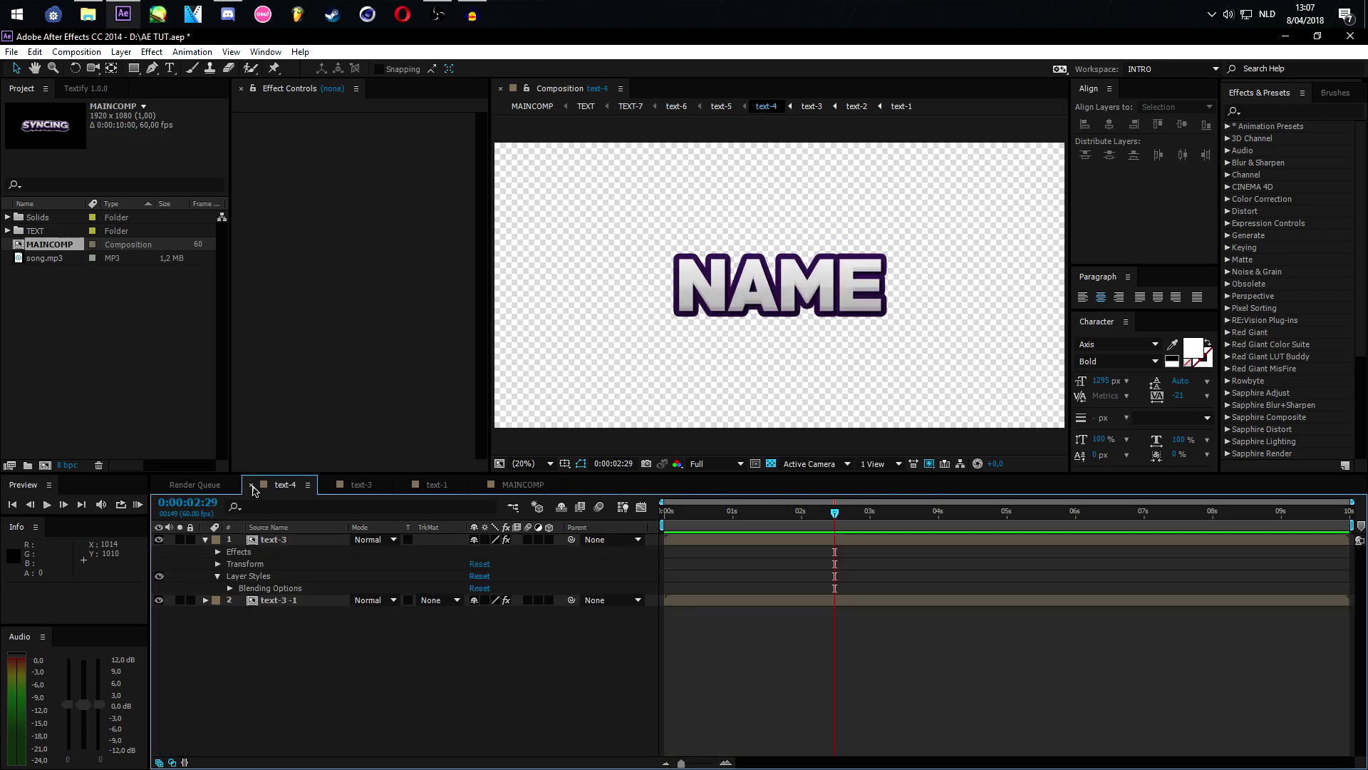
click(252, 484)
click(252, 484)
click(252, 484)
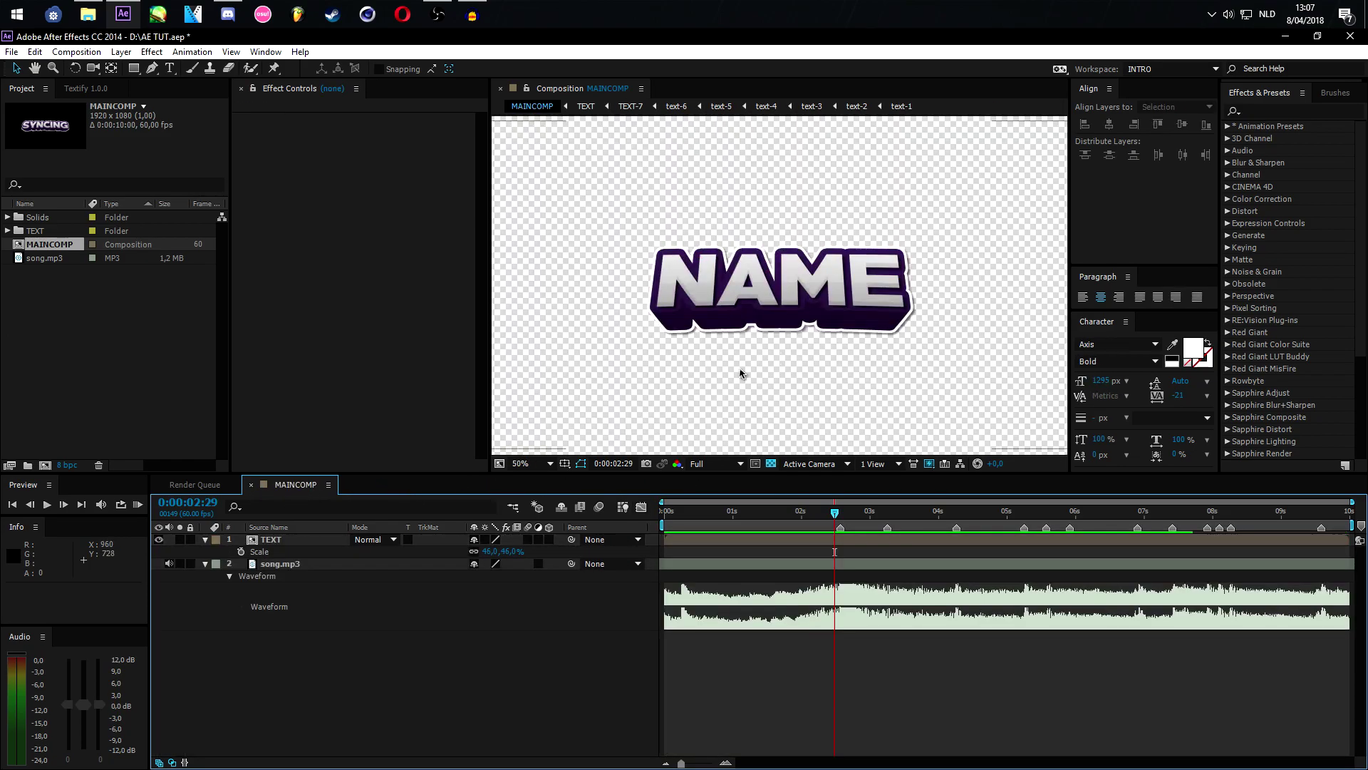
Create a 1920 × 1080, 60 fps composition named BACKGROUND1 with a duration of 10 seconds
click(524, 463)
click(527, 492)
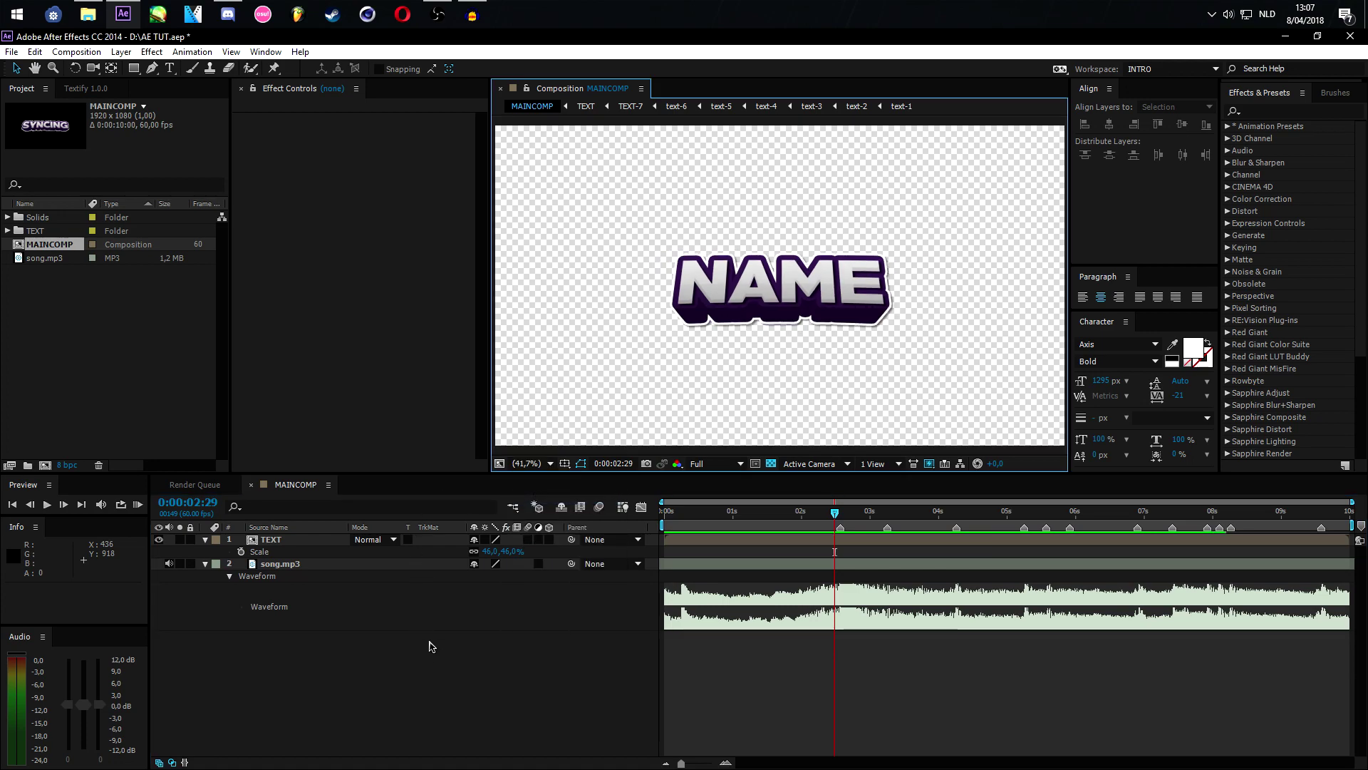
key(ctrl+n)
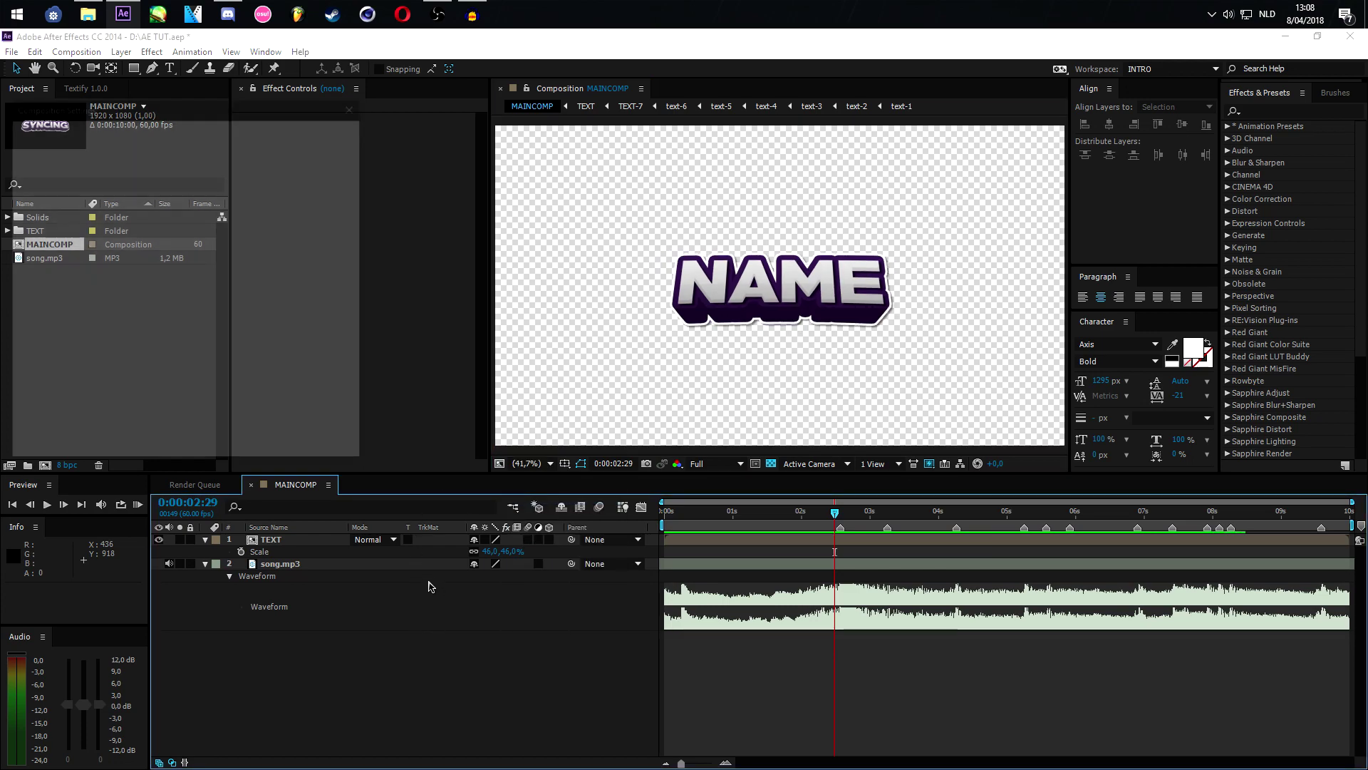
drag(207, 110, 405, 161)
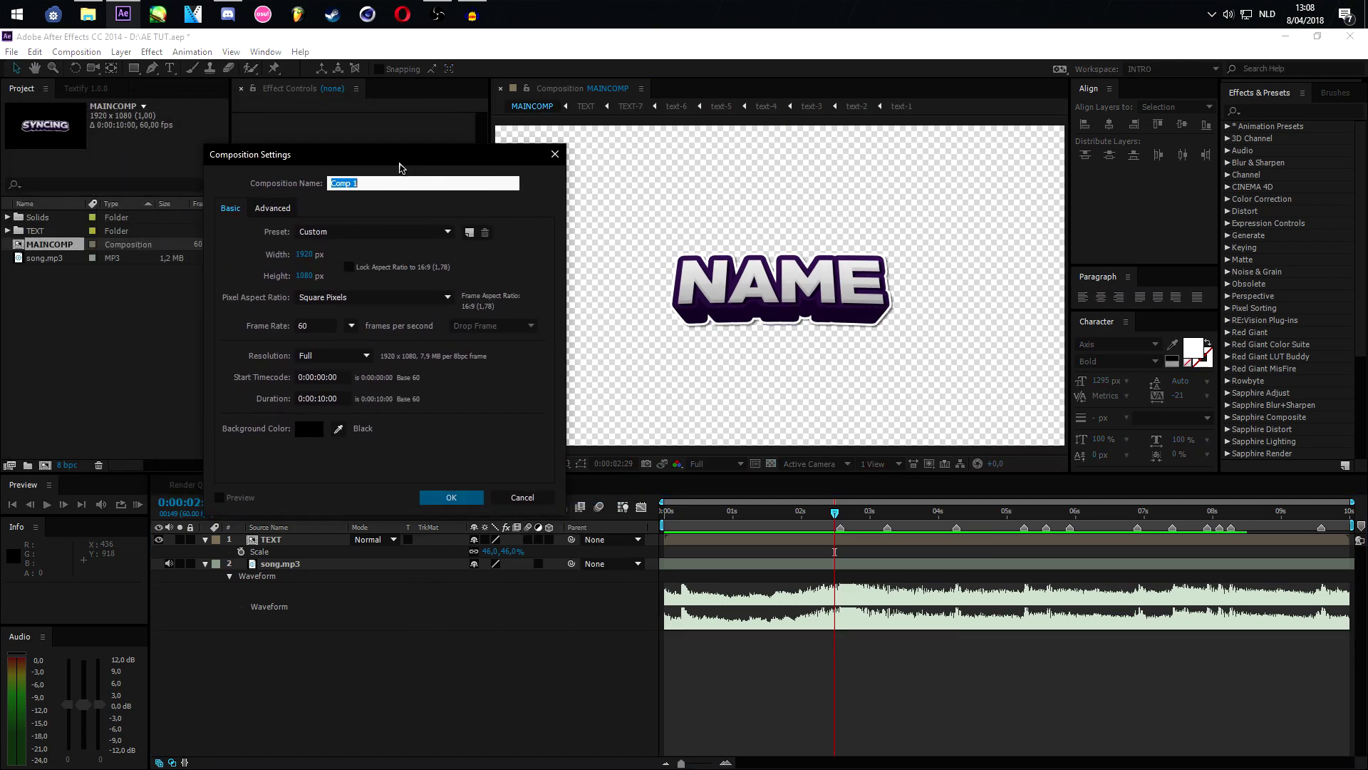
text(BACKGROUND1)
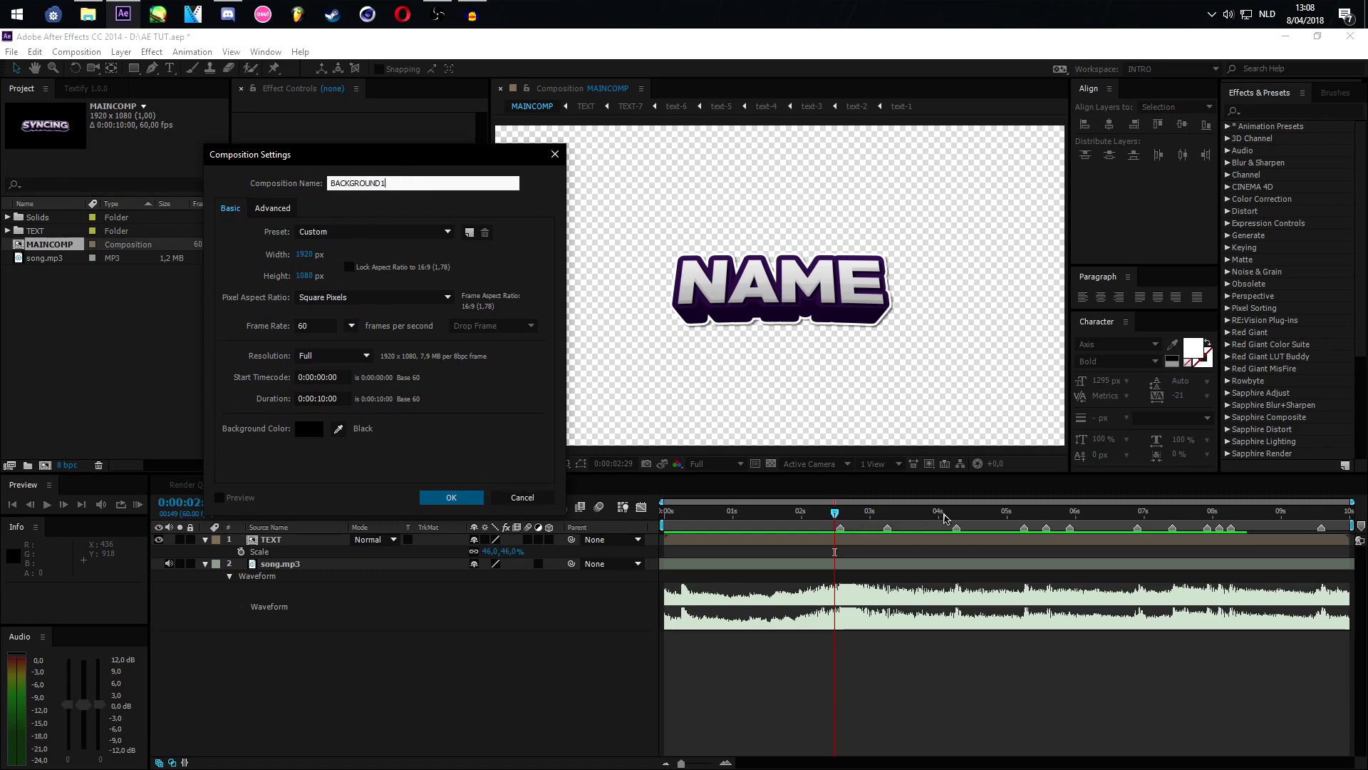
click(451, 496)
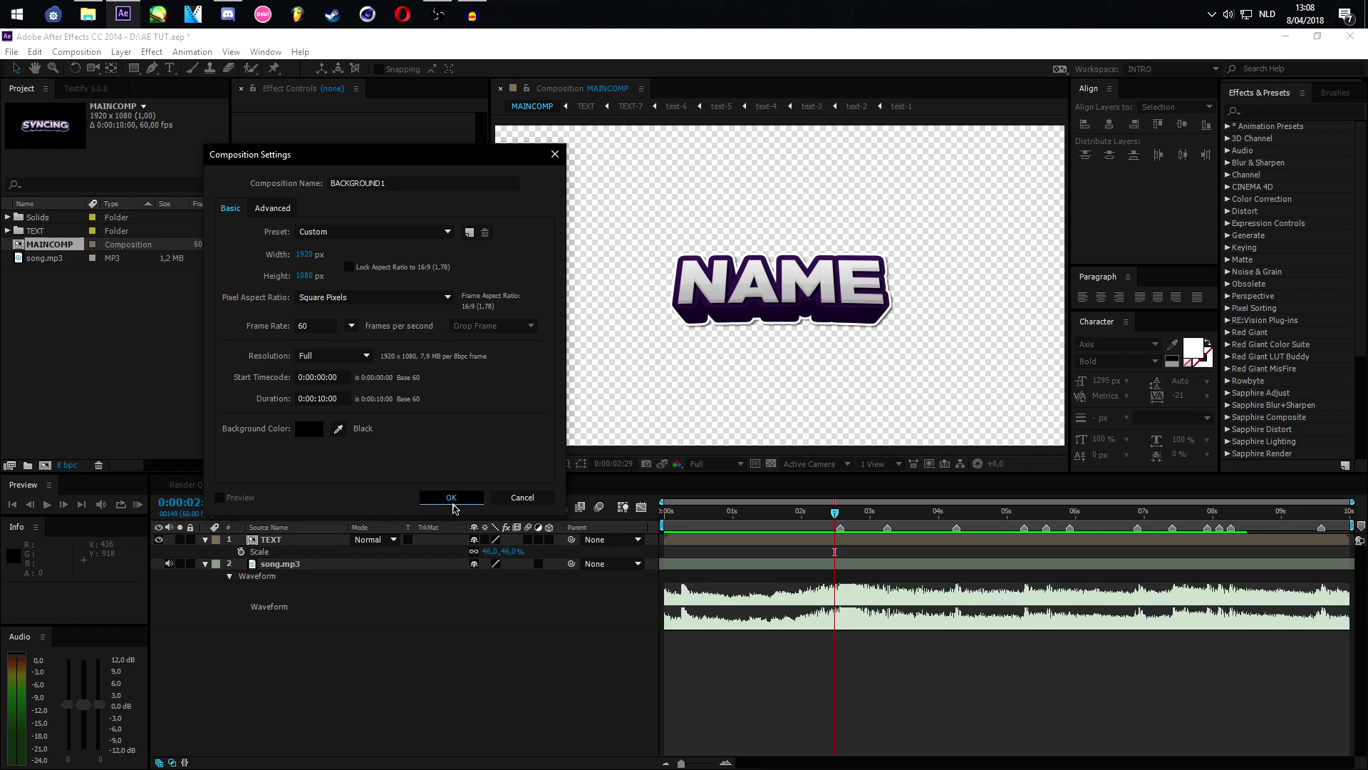
Preview the song's audio in MAINCOMP around the first beat marker near 0:00:02:34
click(825, 513)
drag(826, 518, 842, 516)
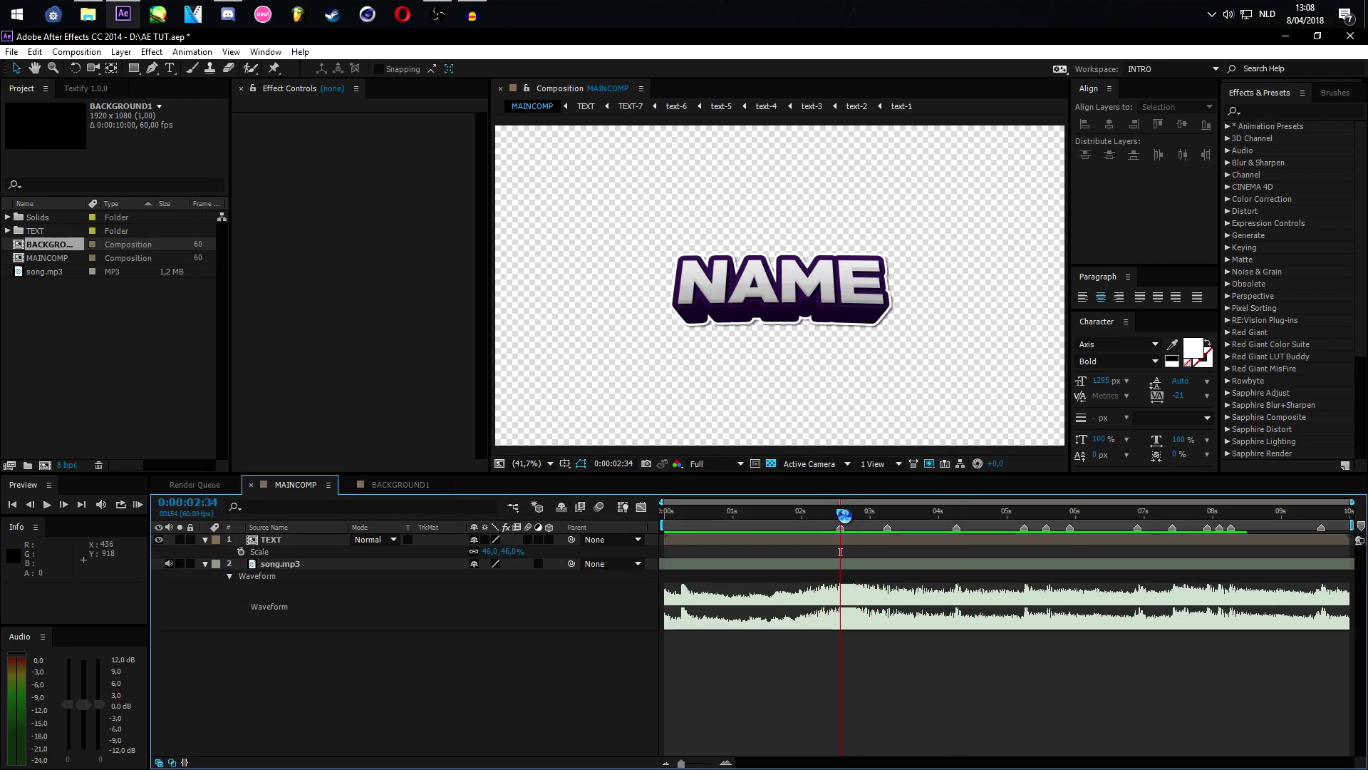
key(KP_Decimal)
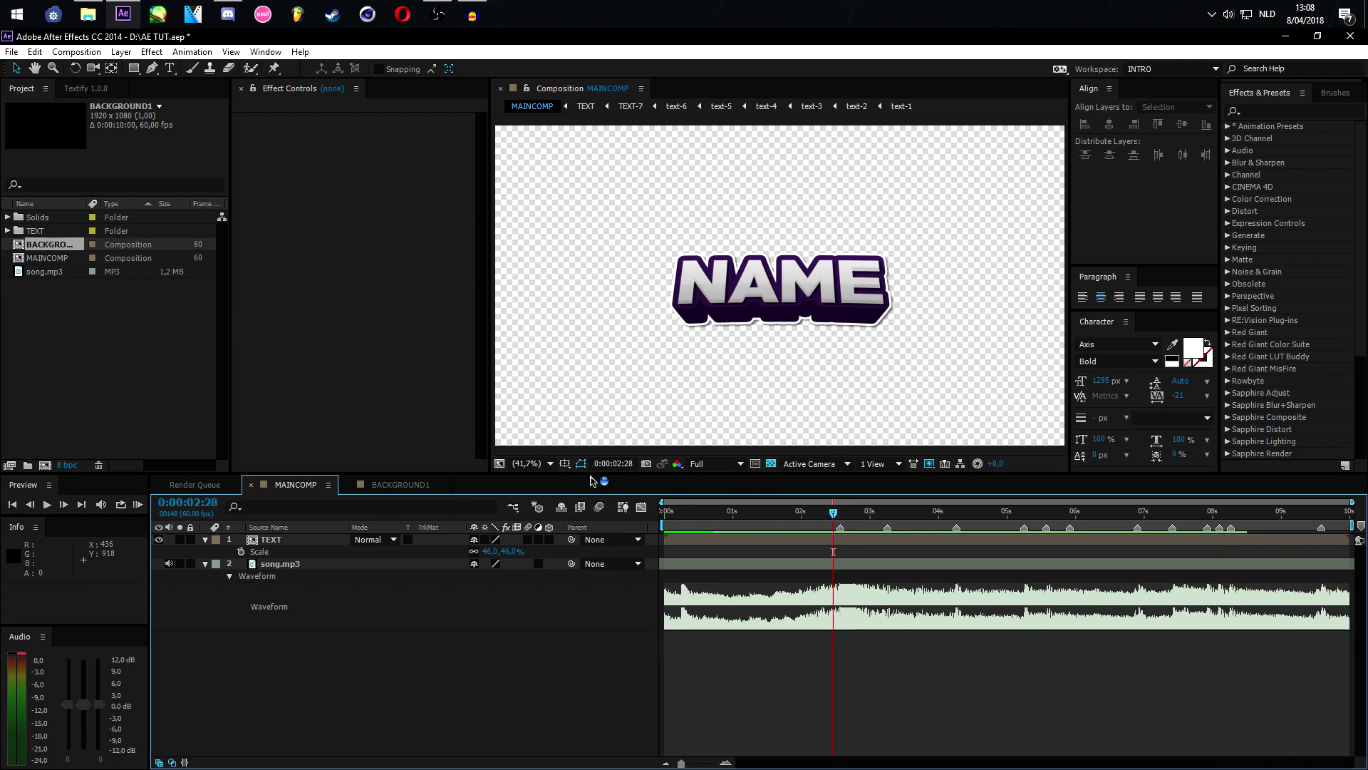
Draw a square of about 504 px in BACKGROUND1 and centre it horizontally and vertically in the composition
click(416, 484)
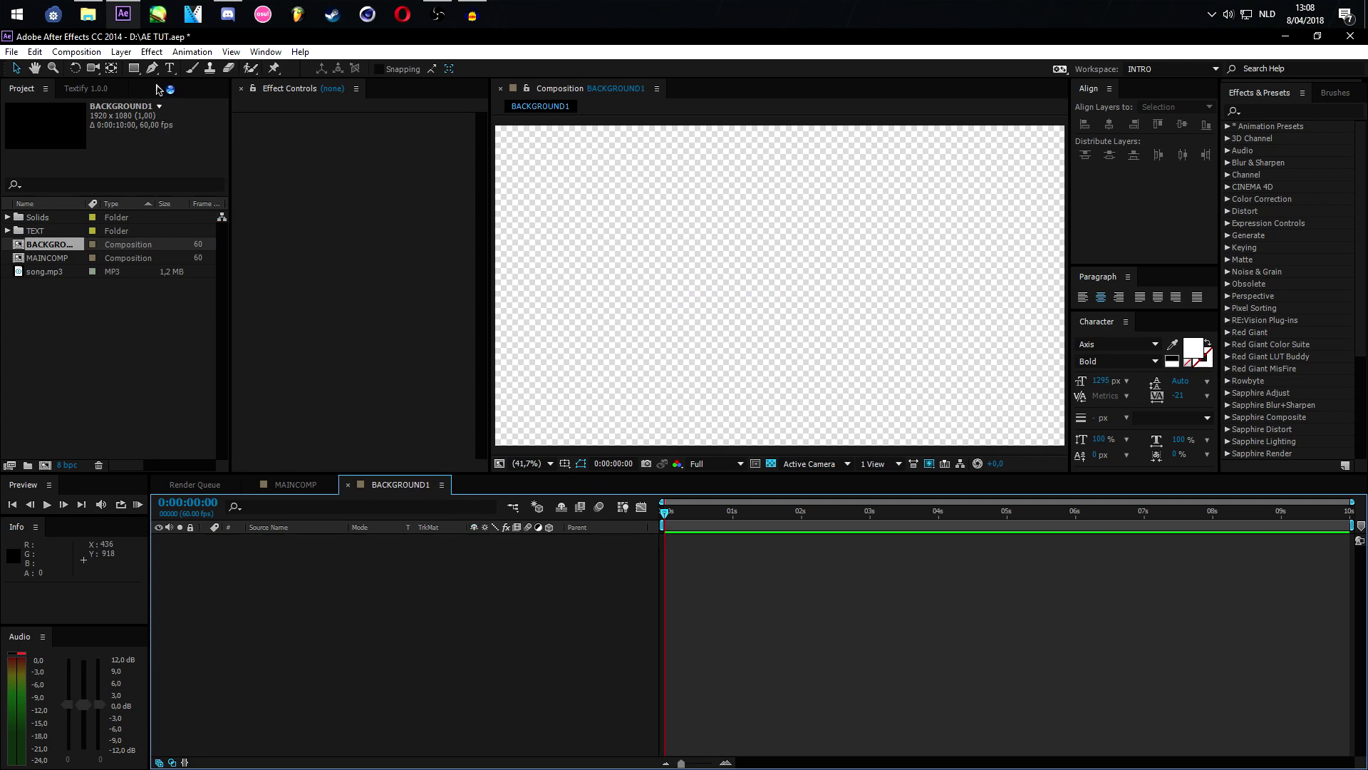
click(134, 68)
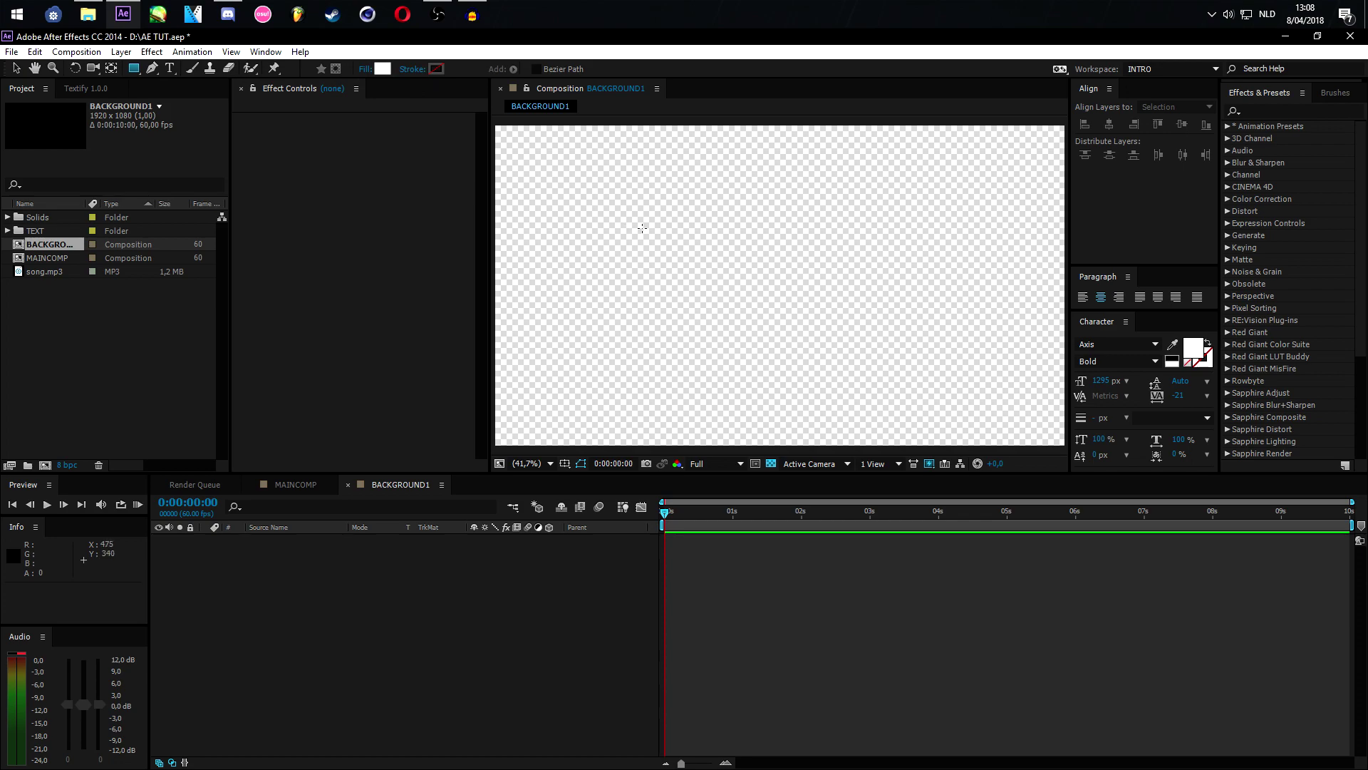
drag(676, 241, 825, 345)
key(ctrl+alt+Home)
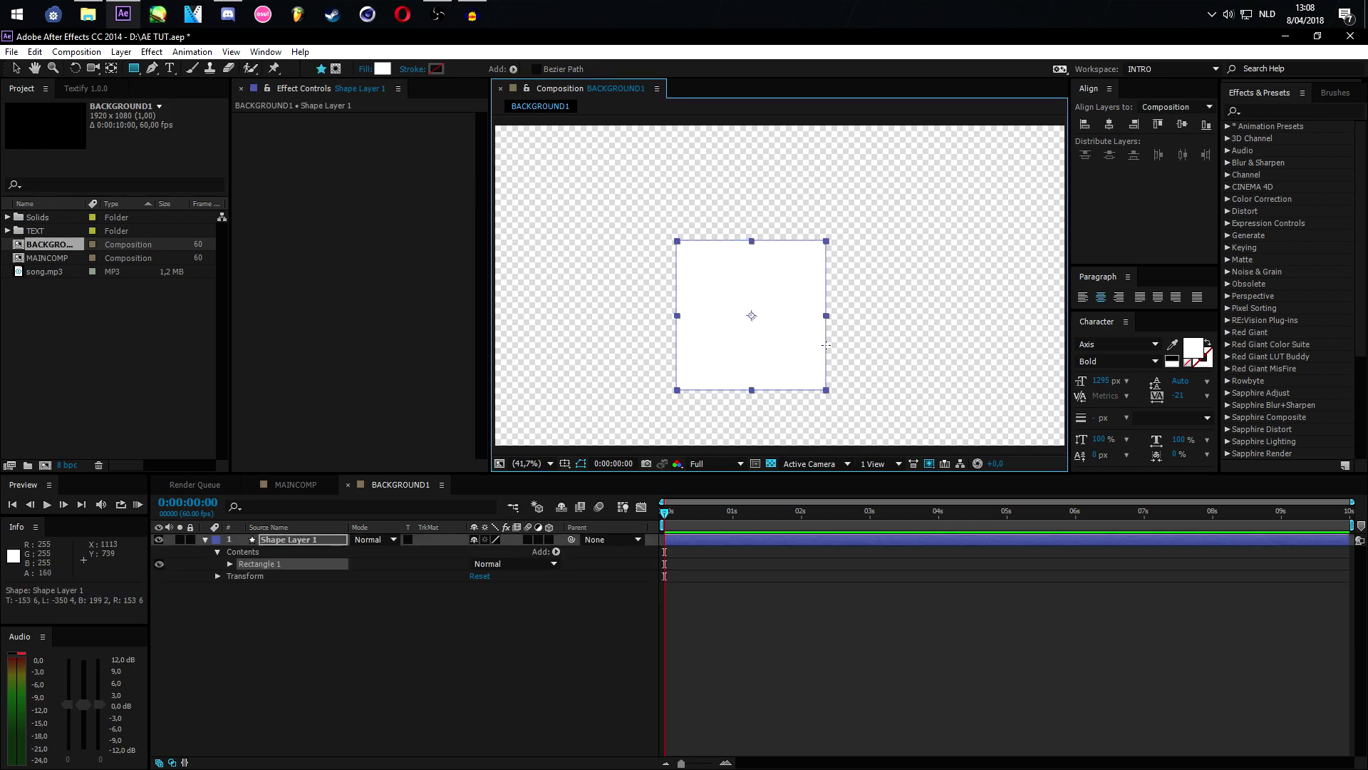
click(1182, 123)
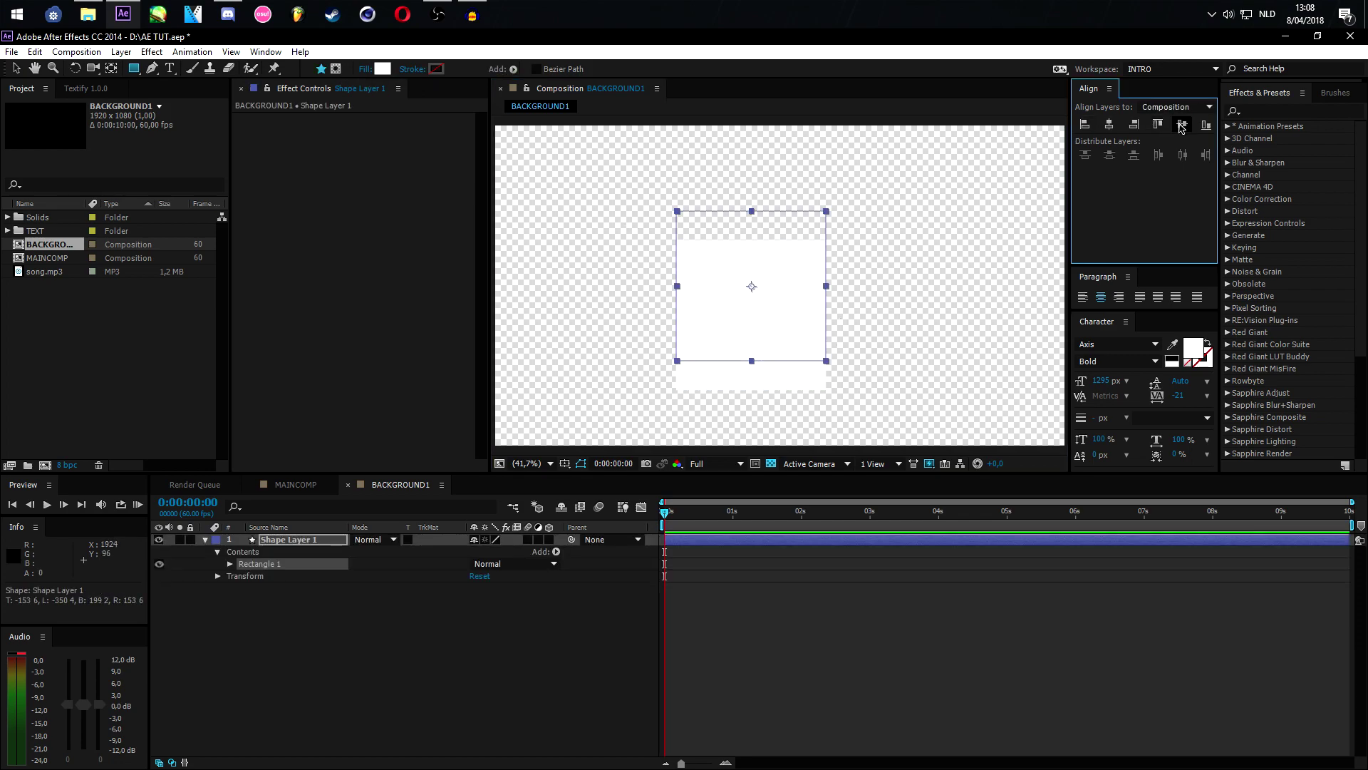
click(1109, 123)
Remove the square's fill and set its stroke colour to red FF3D3D
click(365, 69)
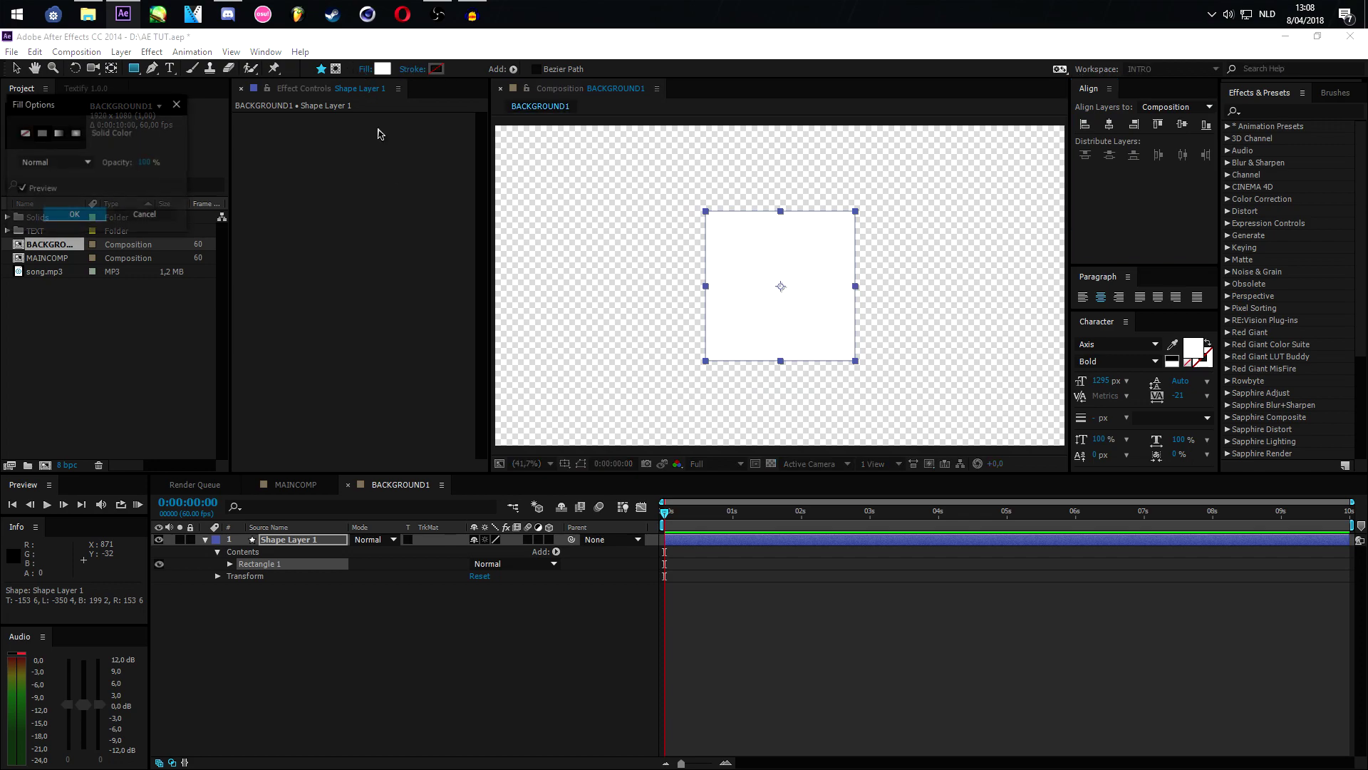
click(25, 137)
click(62, 211)
click(436, 68)
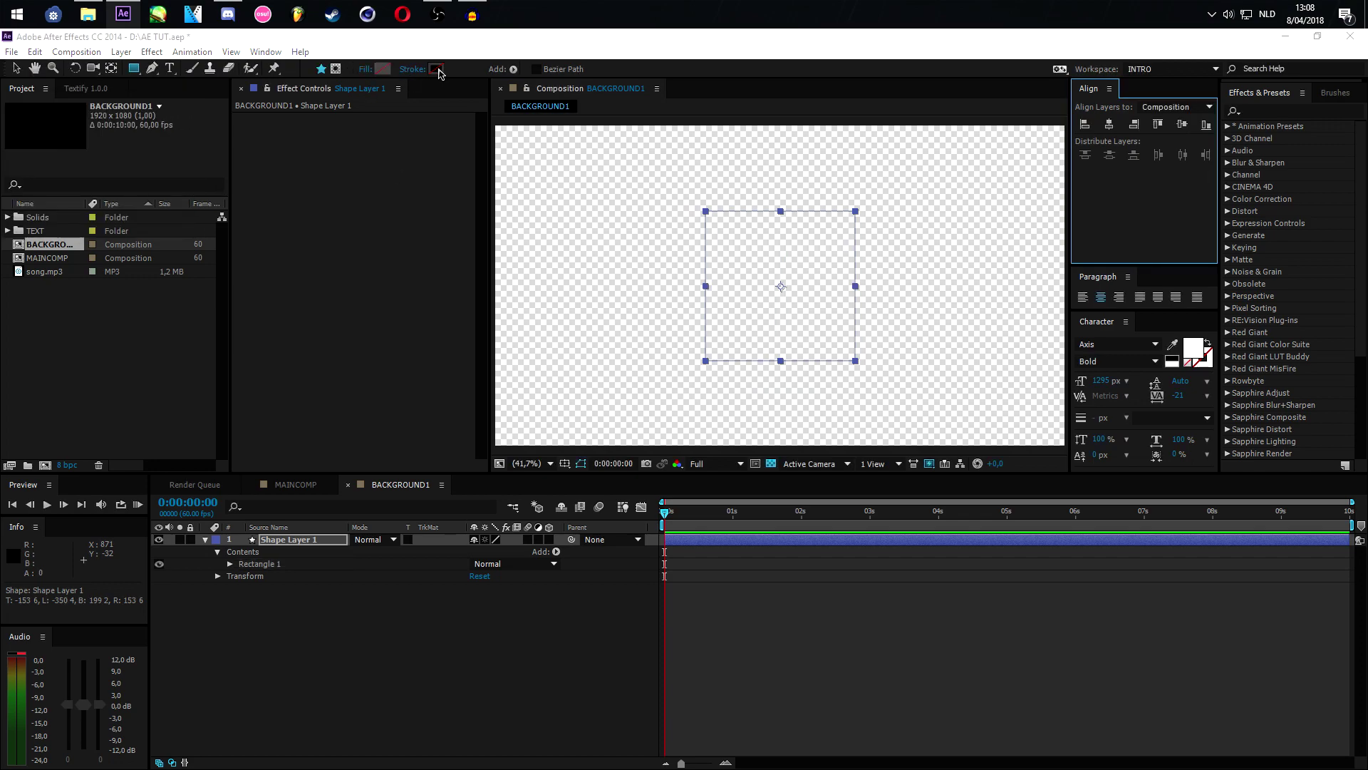
drag(117, 178, 158, 104)
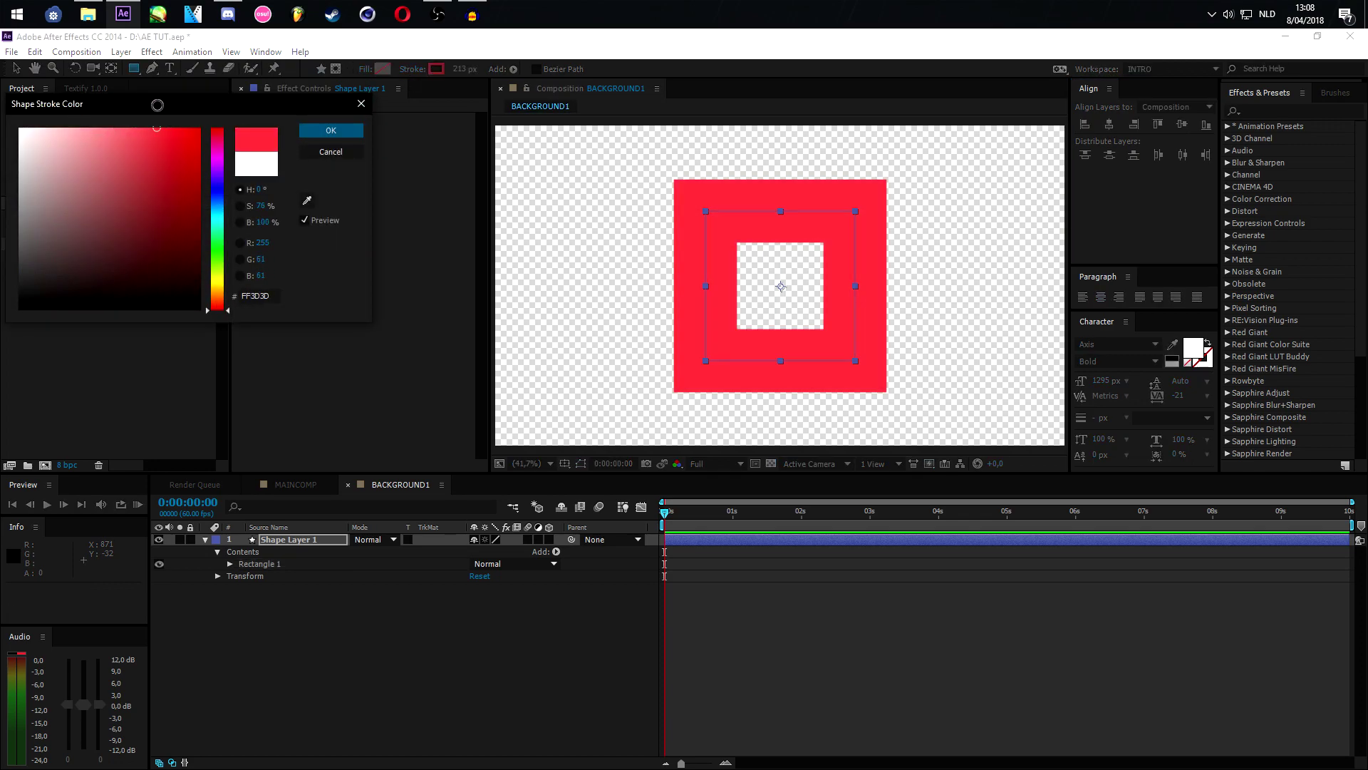
click(308, 129)
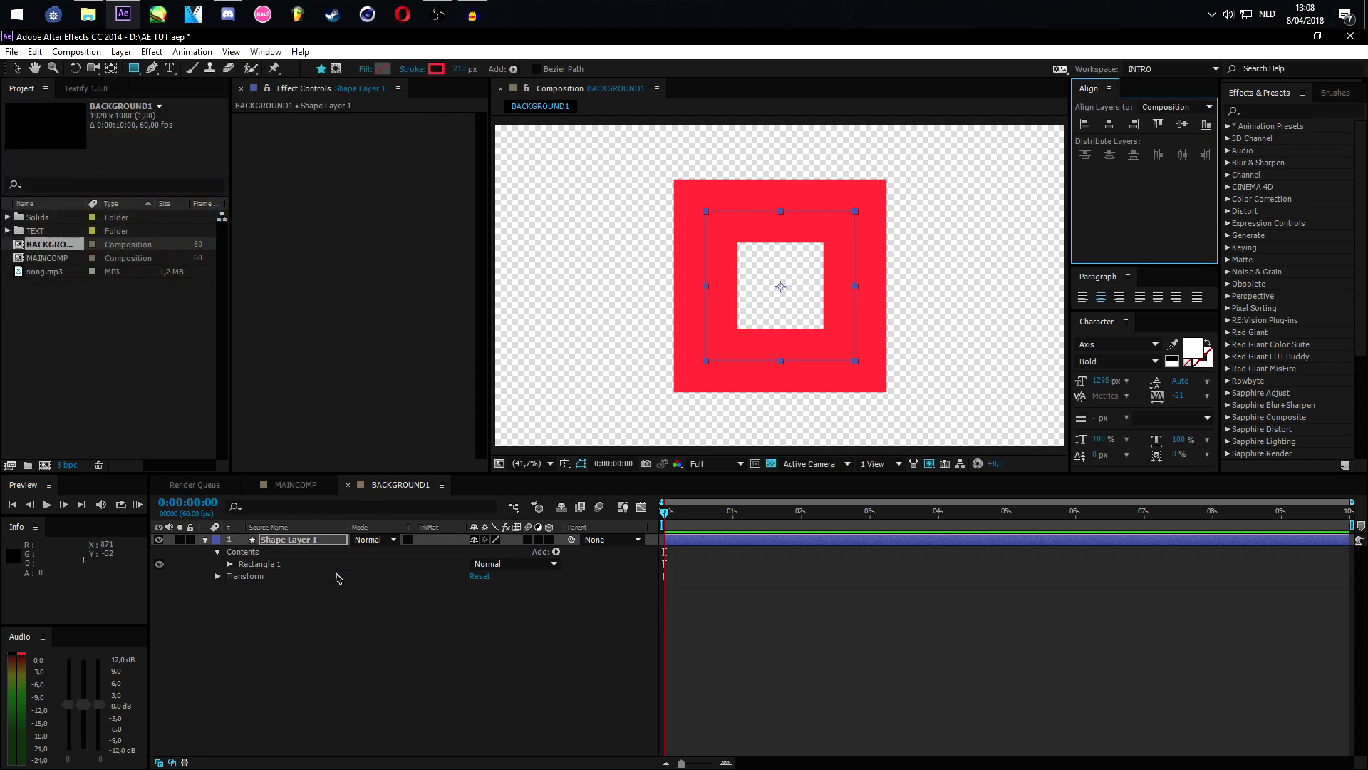
Rotate the square shape layer by 45° to form a diamond
click(329, 547)
key(r)
click(490, 551)
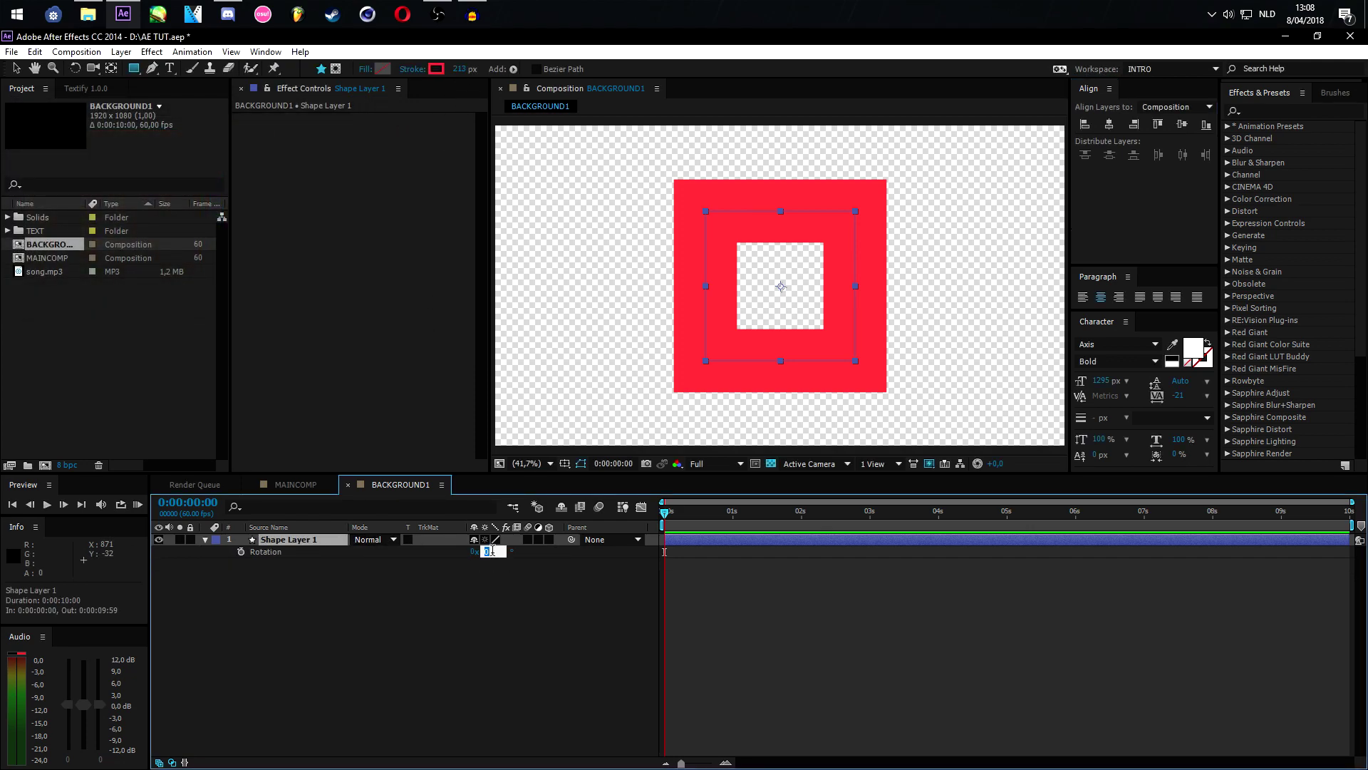
text(45)
key(Return)
click(414, 617)
Check the diamond's stroke colour in the colour picker
click(326, 541)
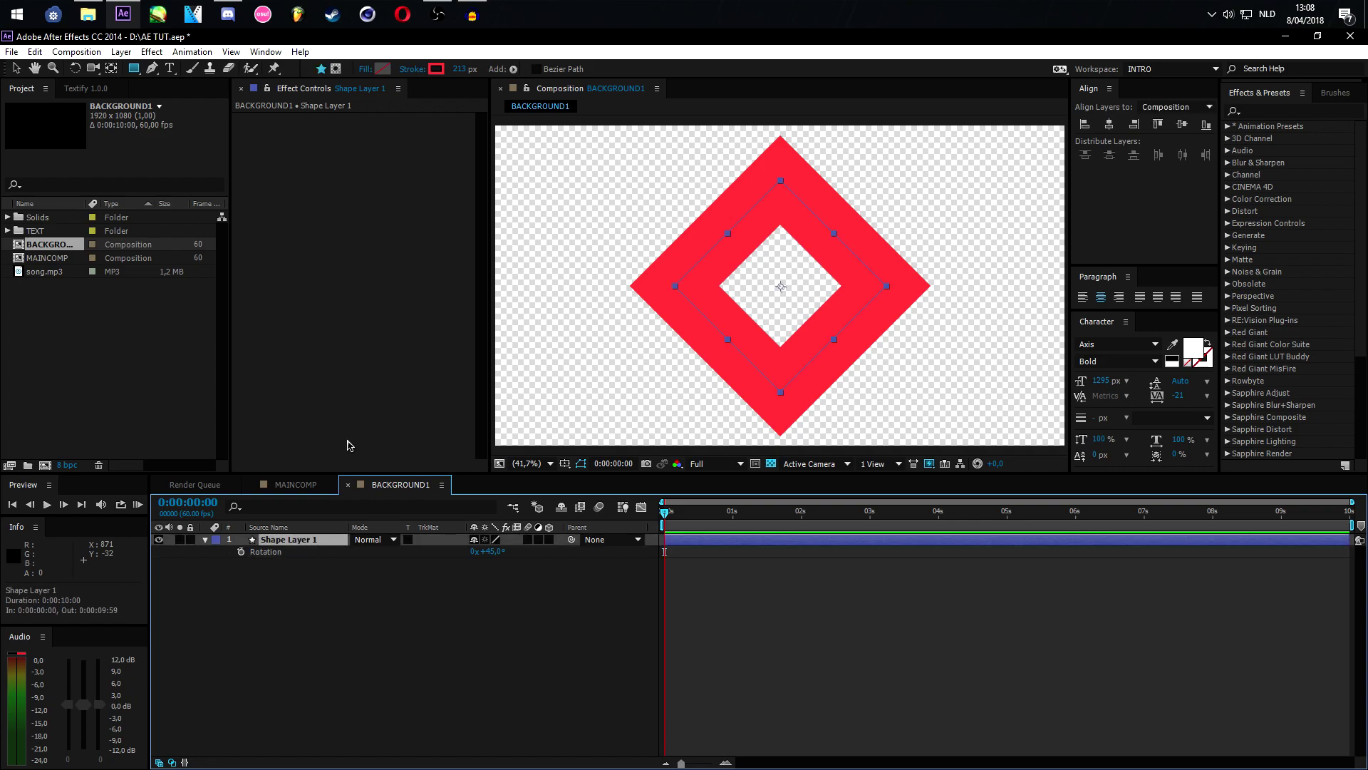
click(436, 70)
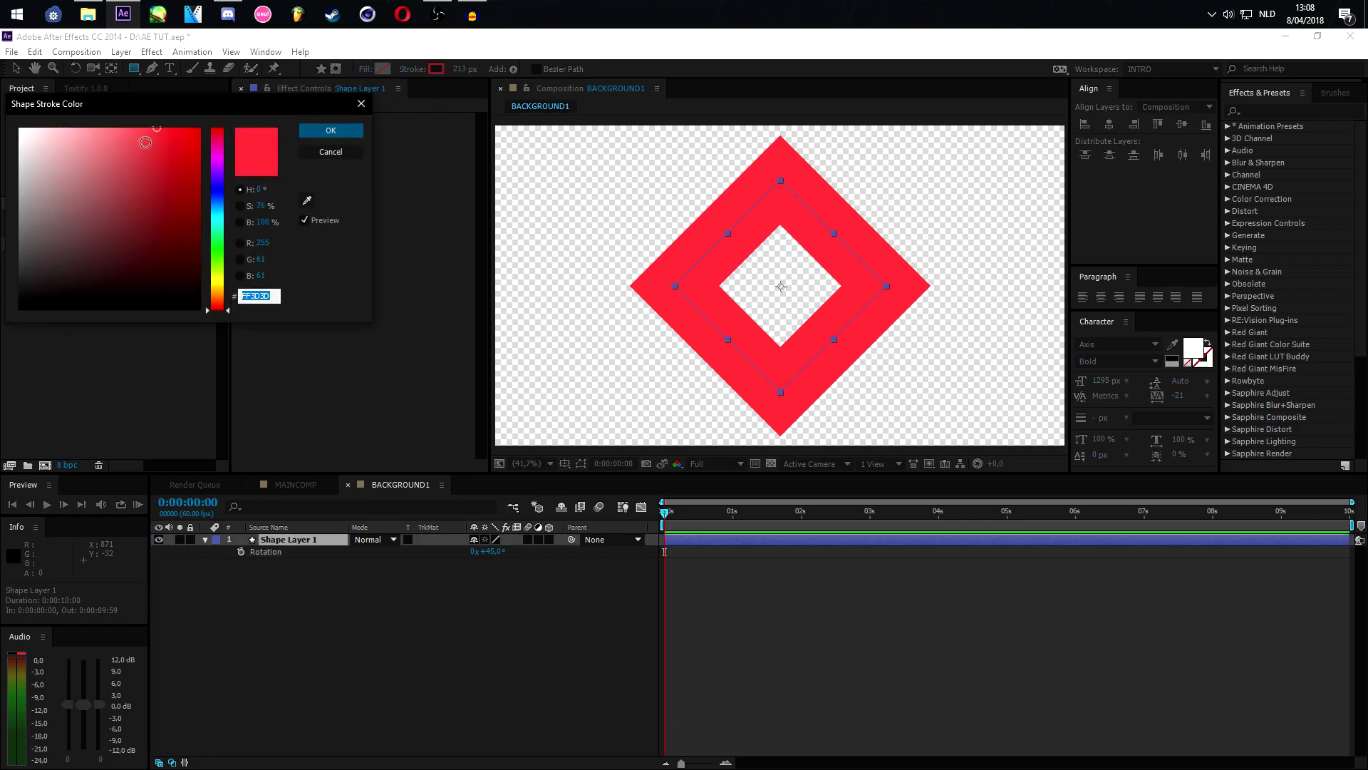
click(329, 131)
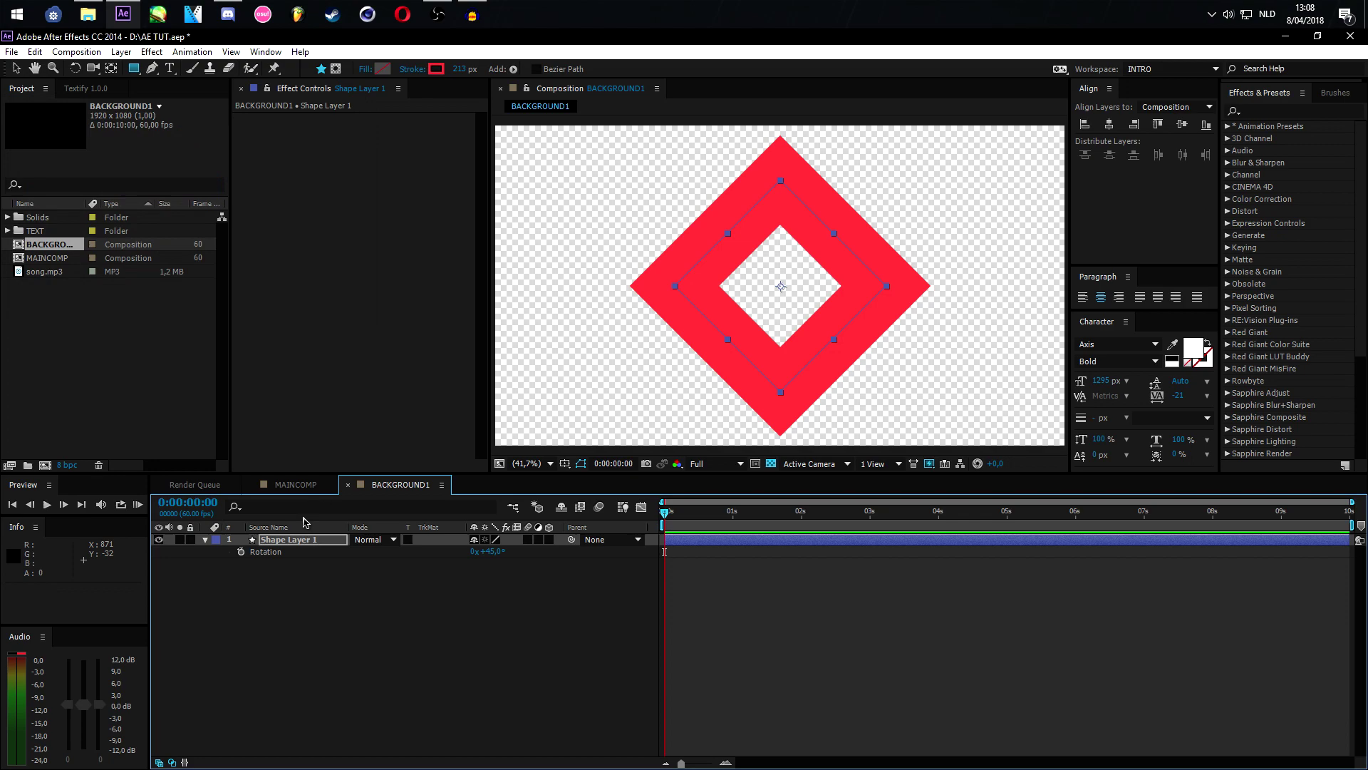
Expand the rectangle's path and stroke properties in Shape Layer 1 and set the path size to 0
click(208, 539)
click(204, 539)
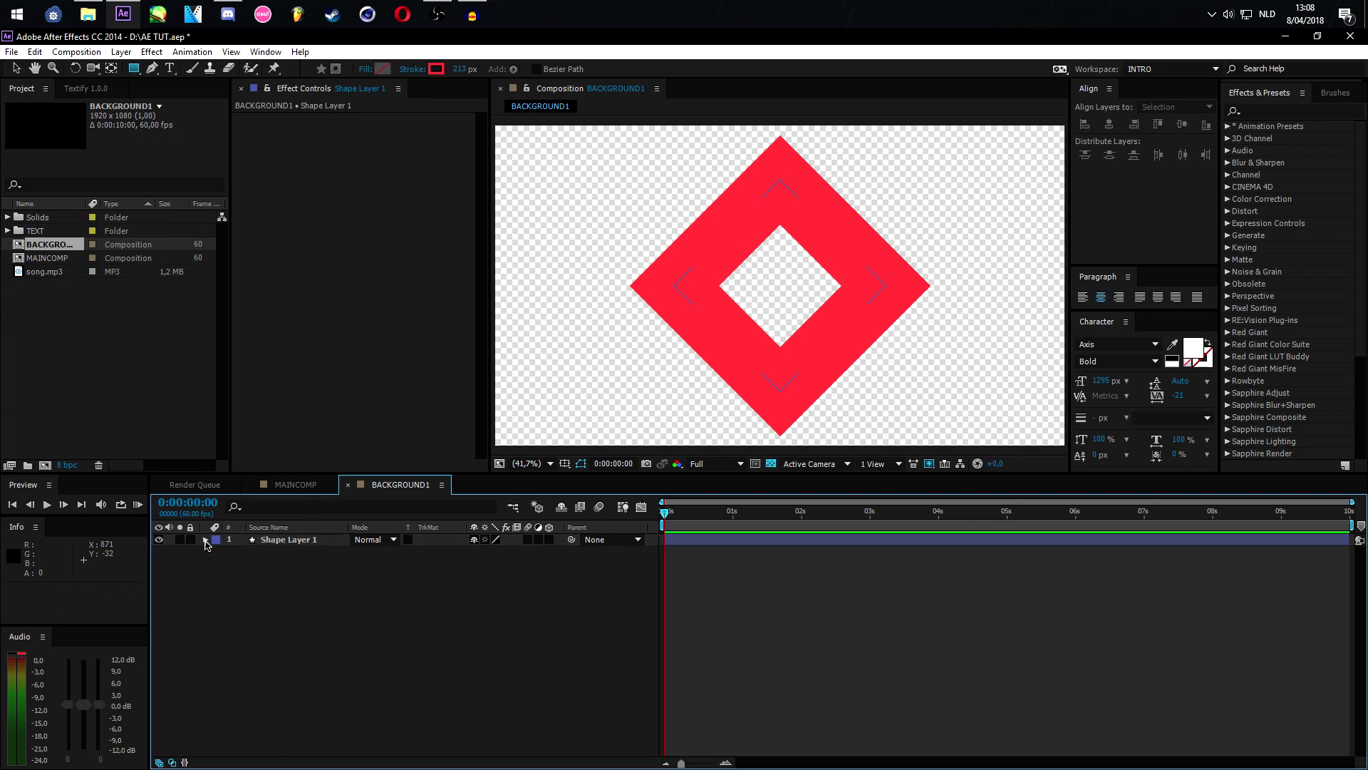
click(204, 540)
click(217, 564)
click(217, 552)
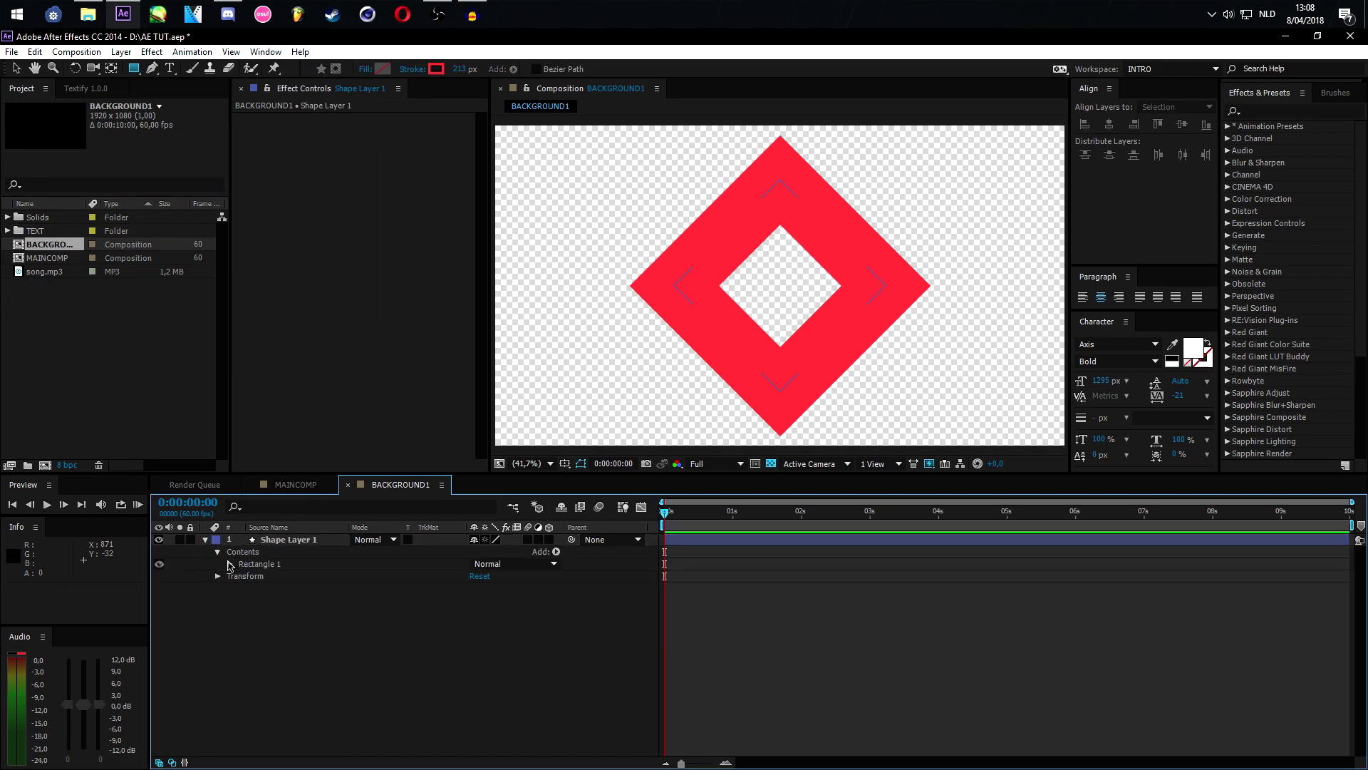
click(230, 564)
click(245, 577)
click(243, 577)
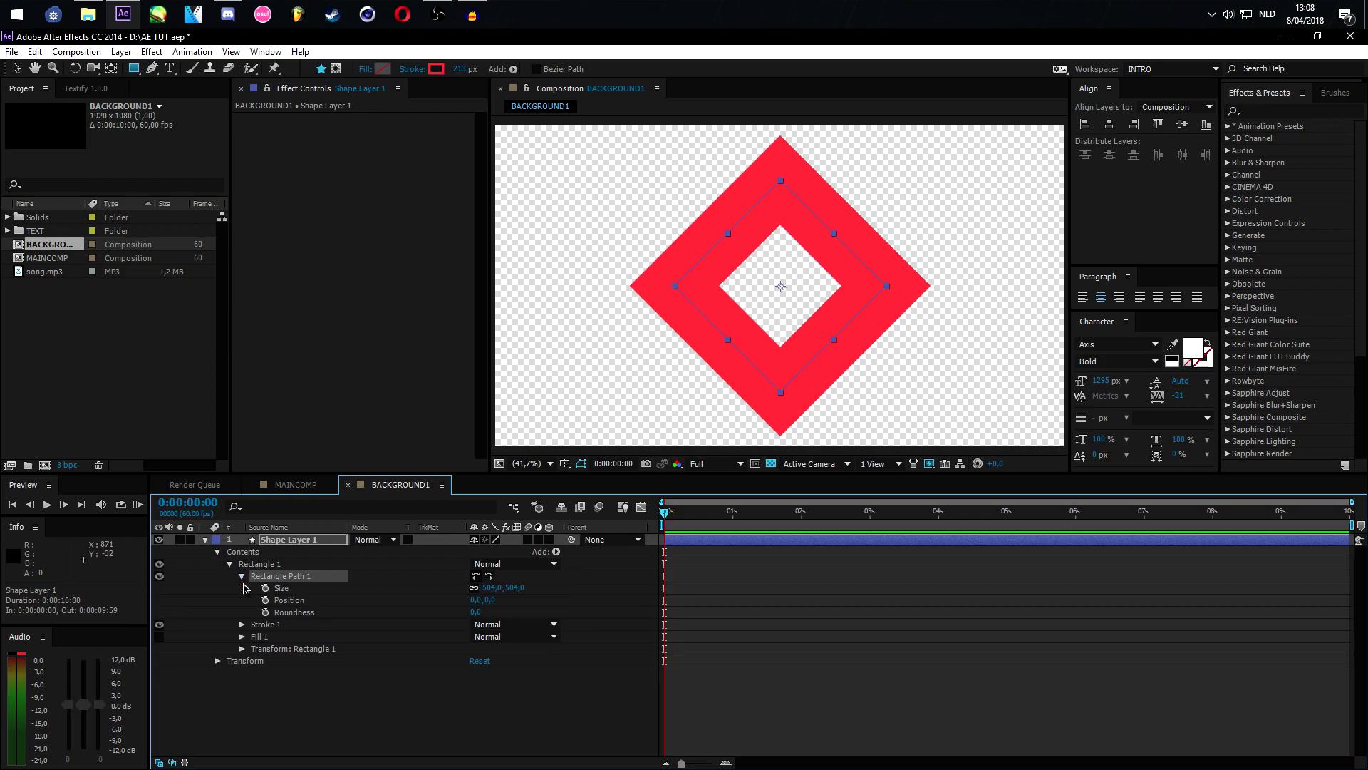
click(253, 625)
click(242, 625)
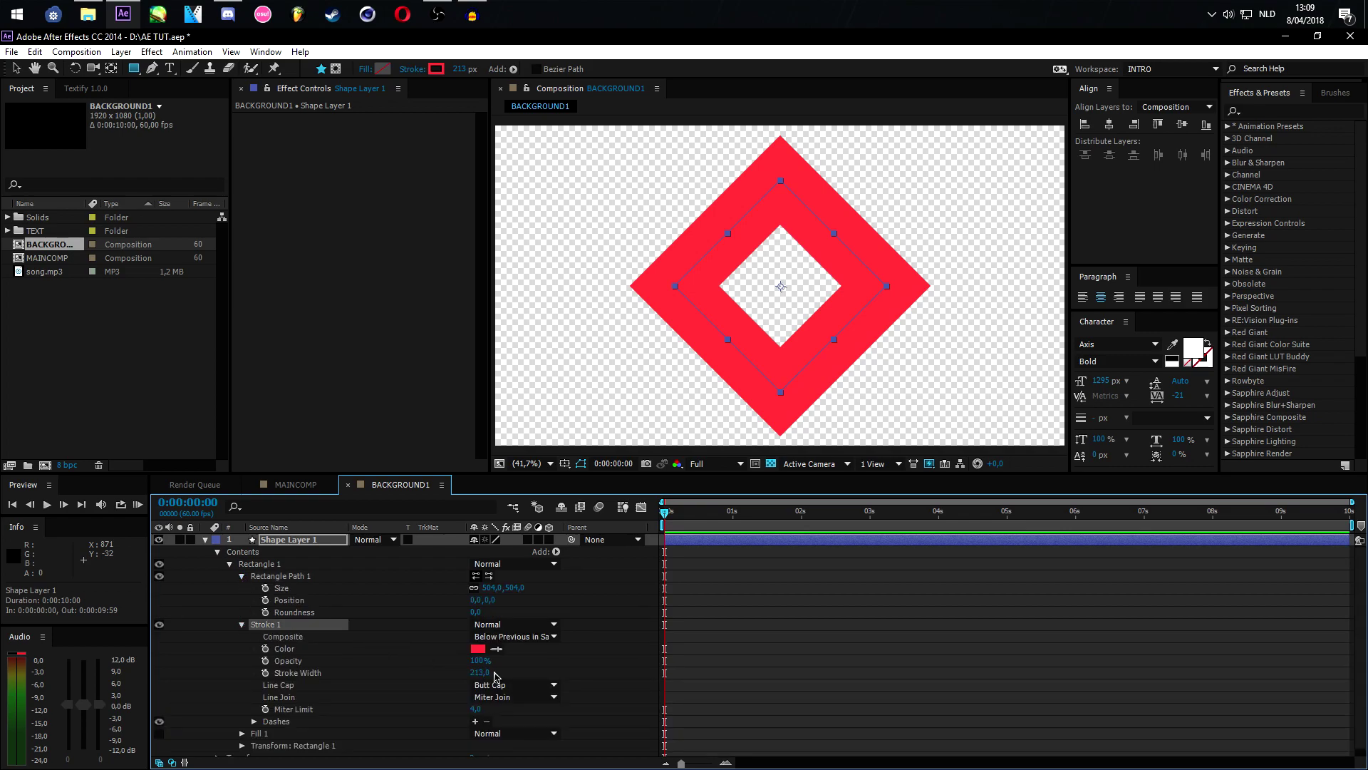
click(506, 588)
text(0)
key(Return)
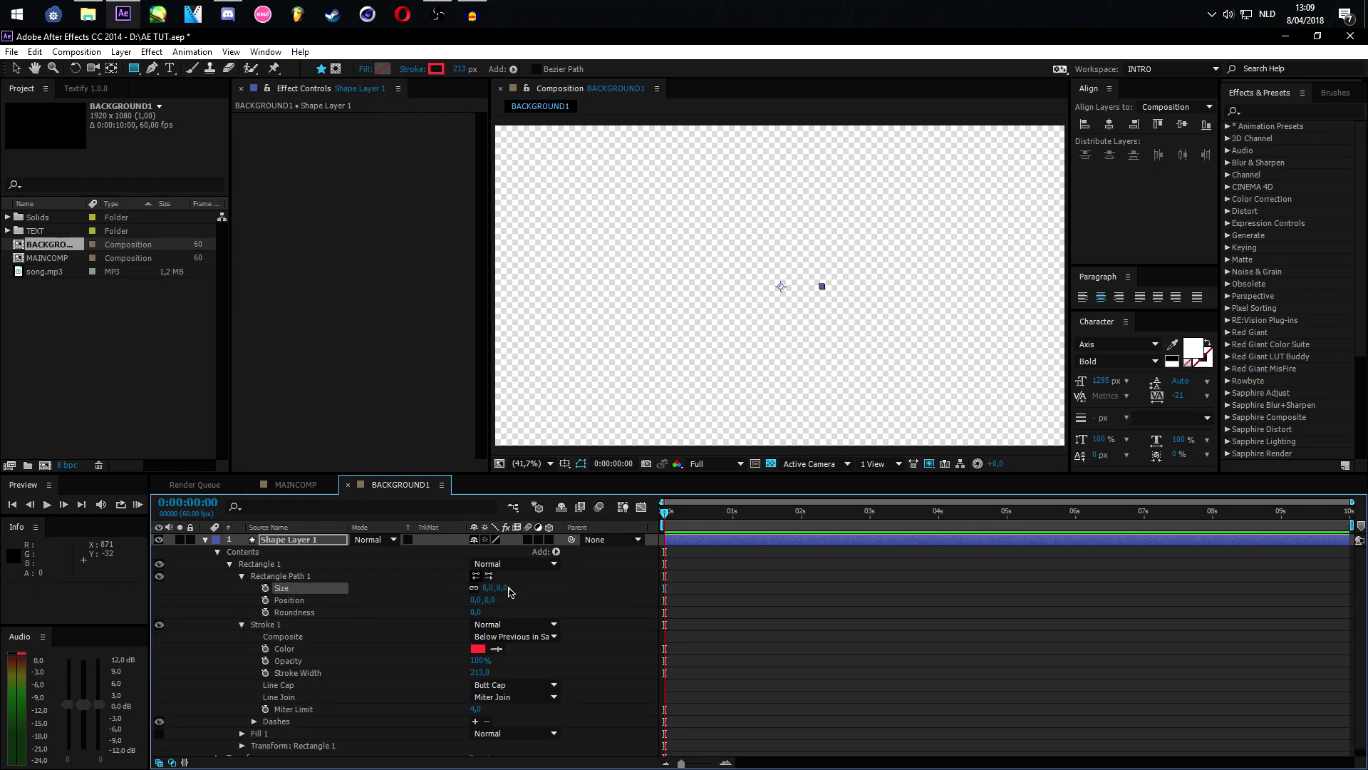
Set the rectangle's stroke width to 220
click(480, 674)
text(220)
key(Return)
Keyframe the rectangle path's size from 0 at 0:00:00:00 to 2338 at 0:00:01:12
click(265, 588)
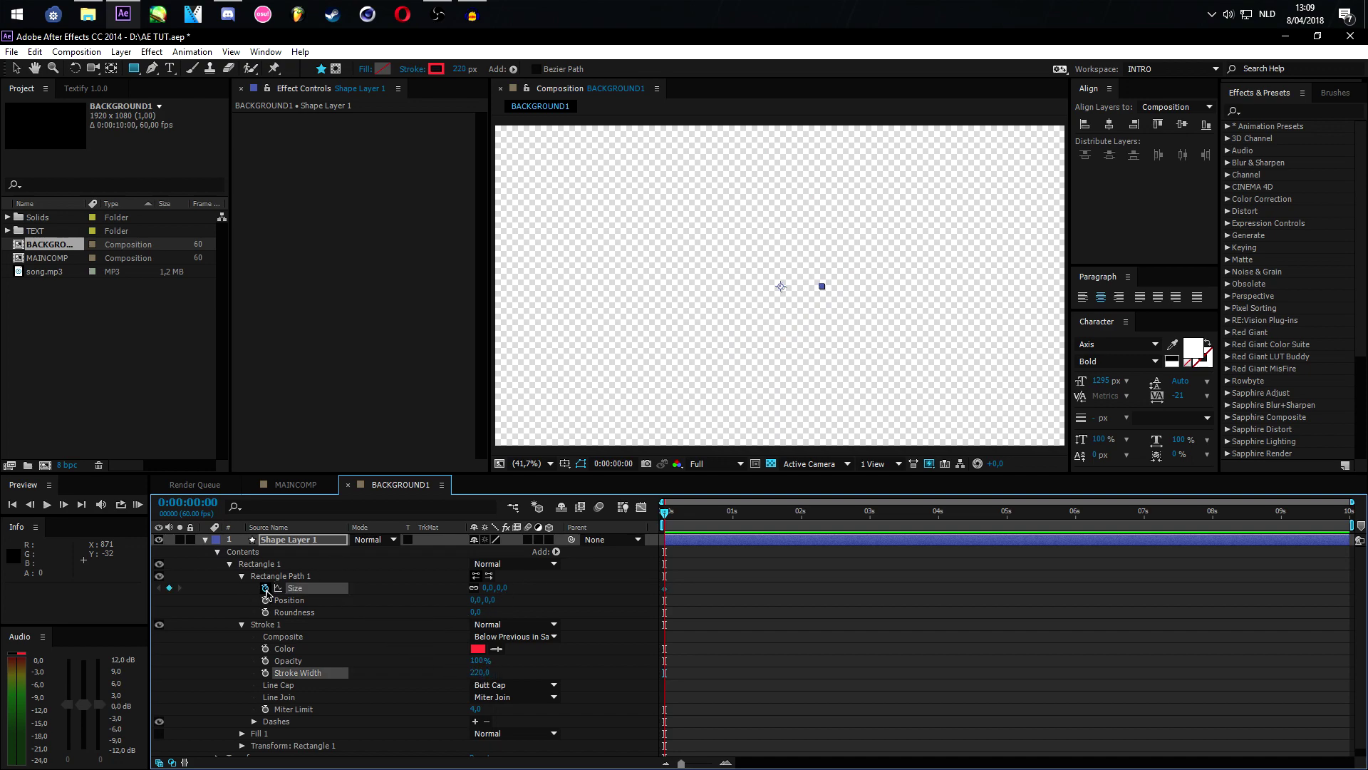
drag(680, 521, 746, 514)
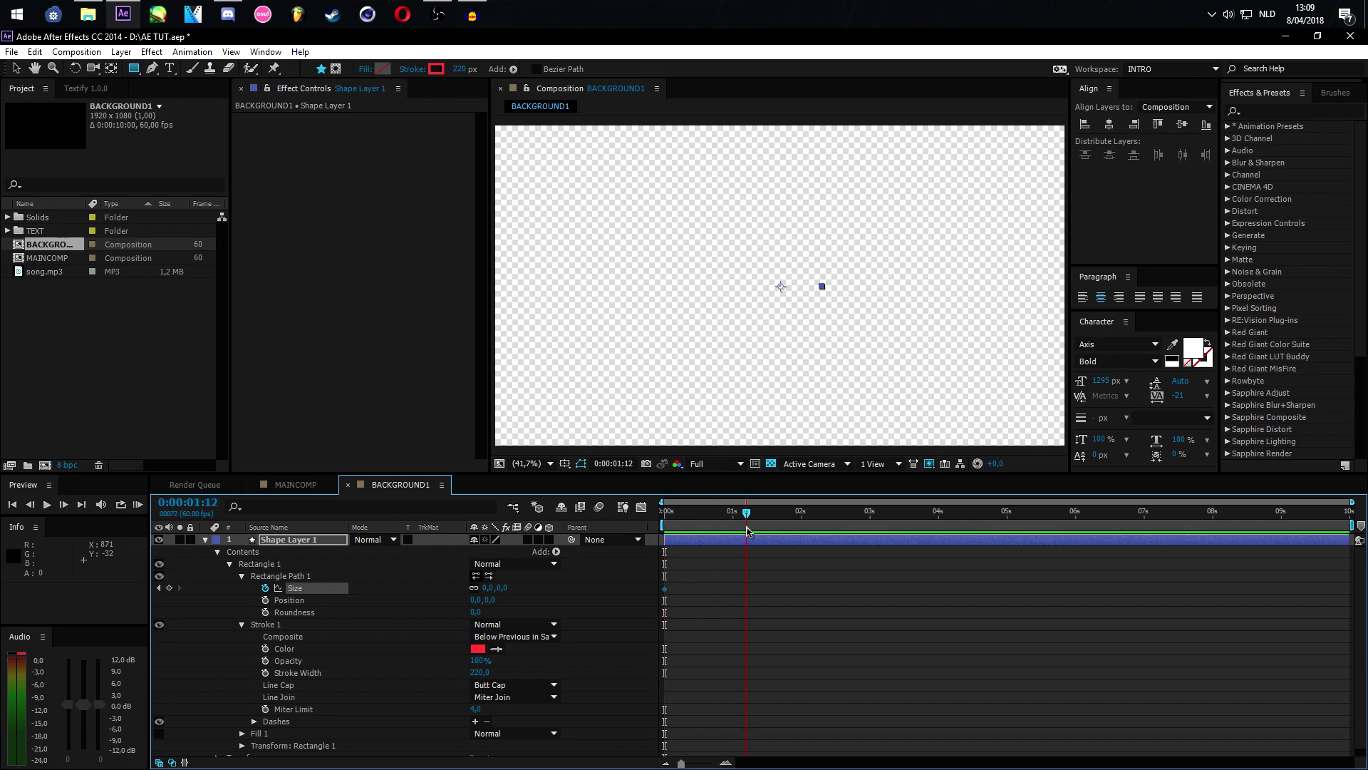
drag(506, 586, 884, 586)
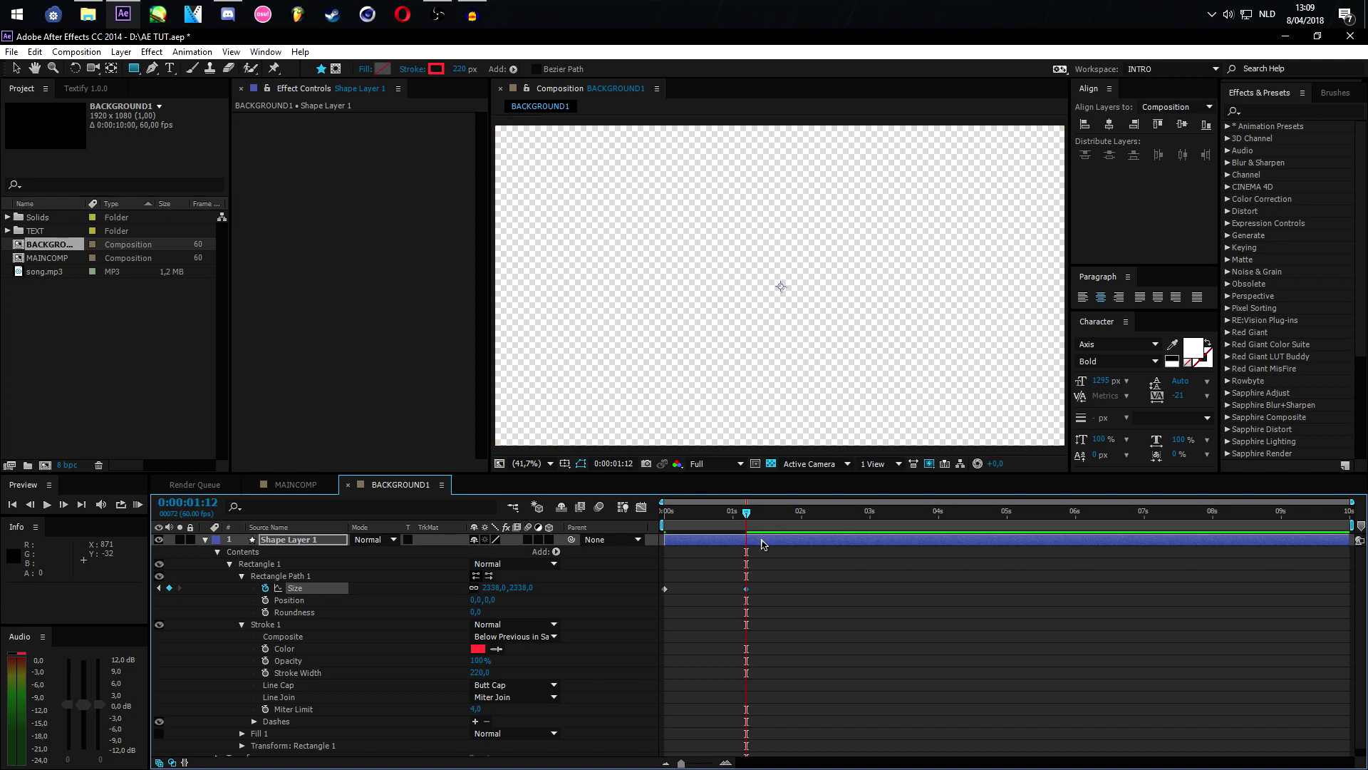
Duplicate Shape Layer 1 with its size animation
key(ctrl+d)
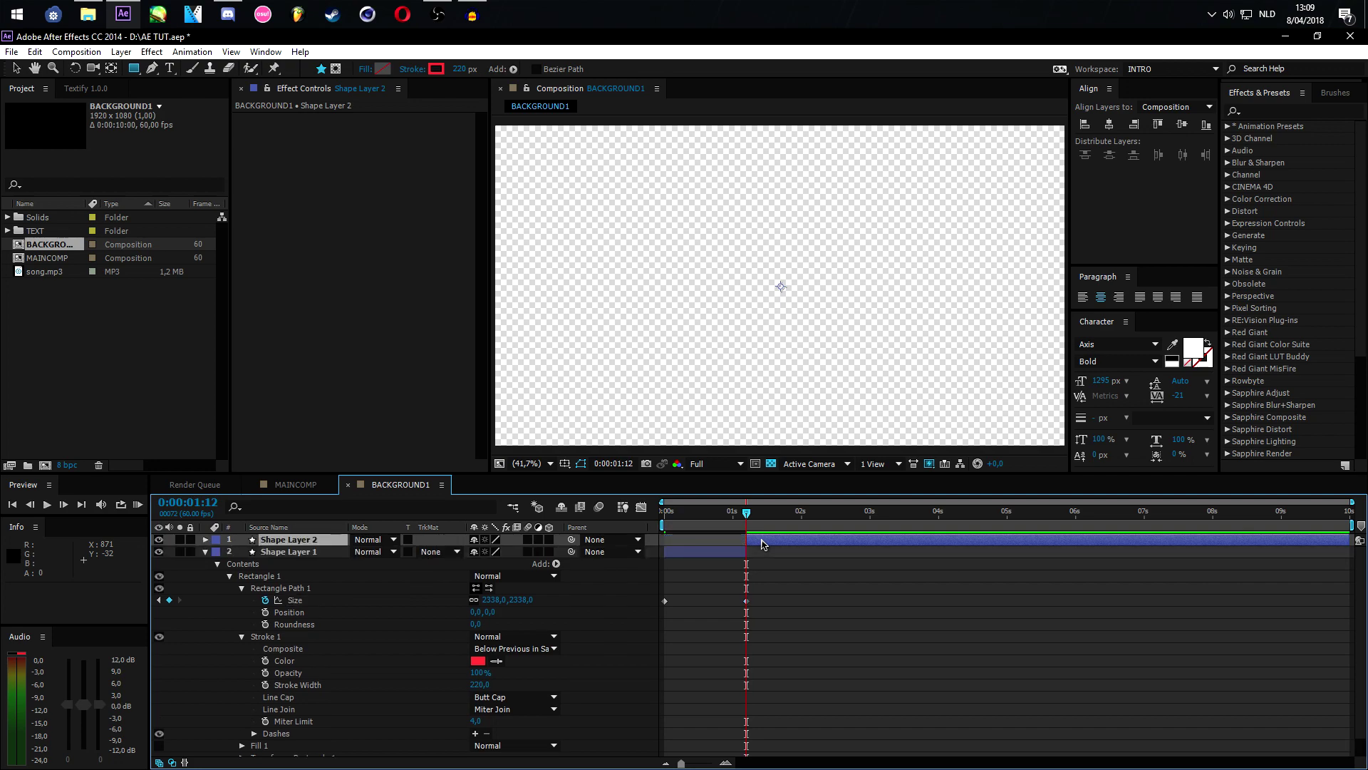
Delete the duplicated Shape Layer 2 and set Shape Layer 1's stroke width to 185
key(Delete)
drag(742, 524, 661, 515)
click(481, 669)
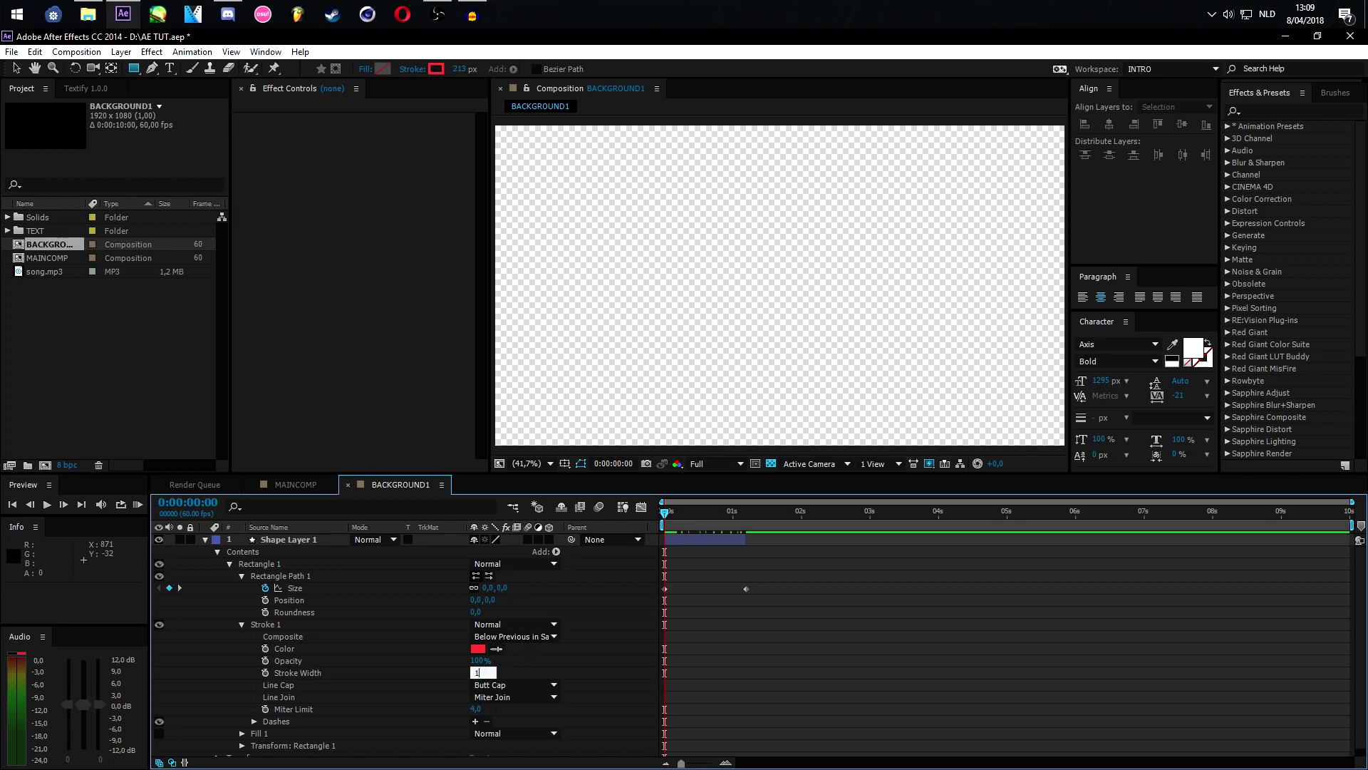
text(185)
key(Return)
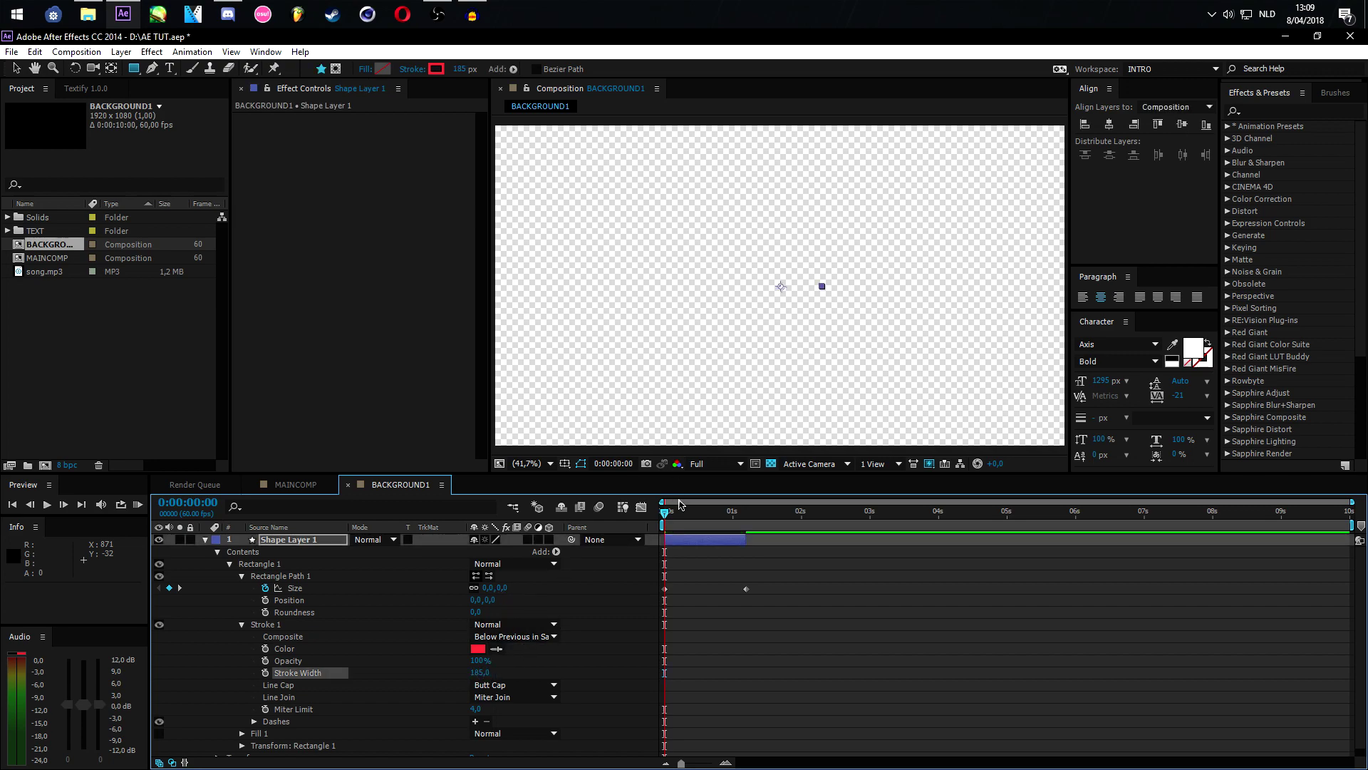
Duplicate Shape Layer 1 and shift the copy in time so it starts at 0:00:00:17
drag(667, 523, 706, 538)
key(Home)
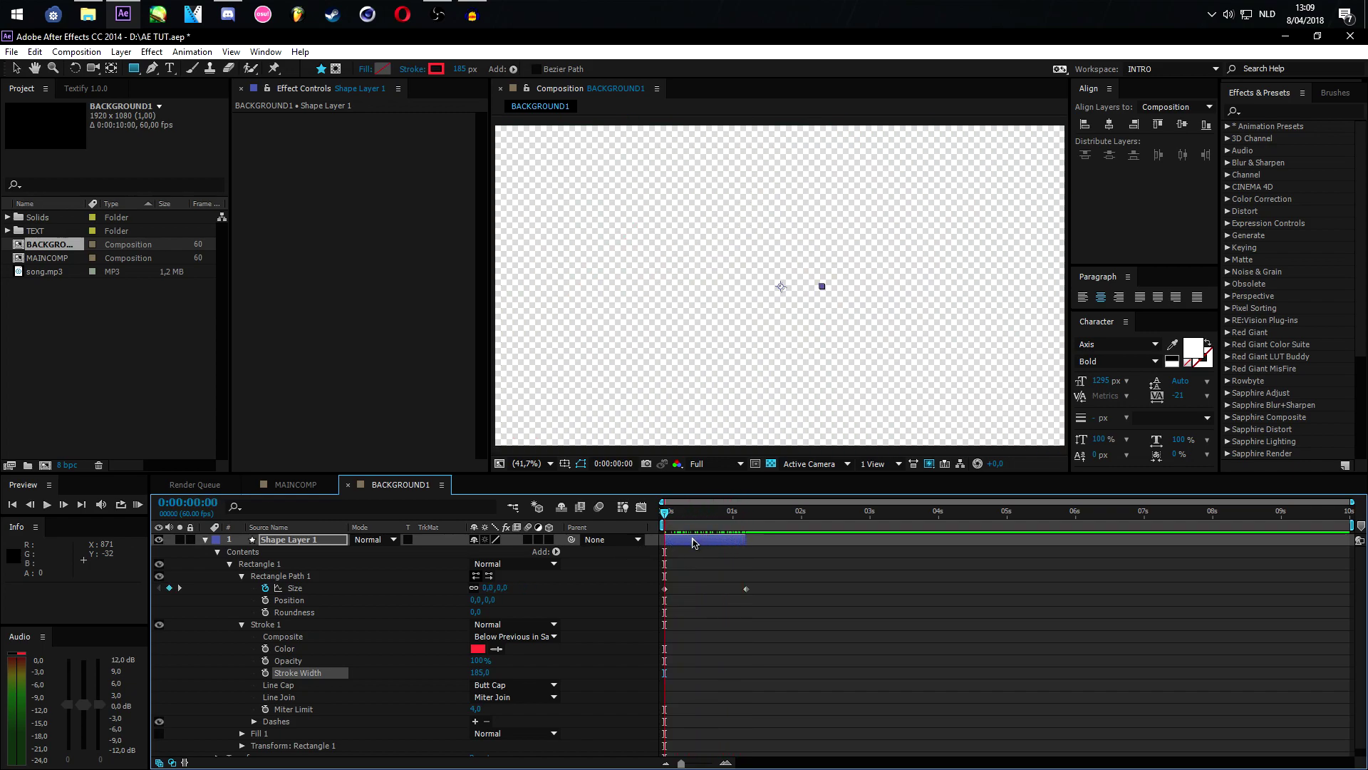
click(689, 539)
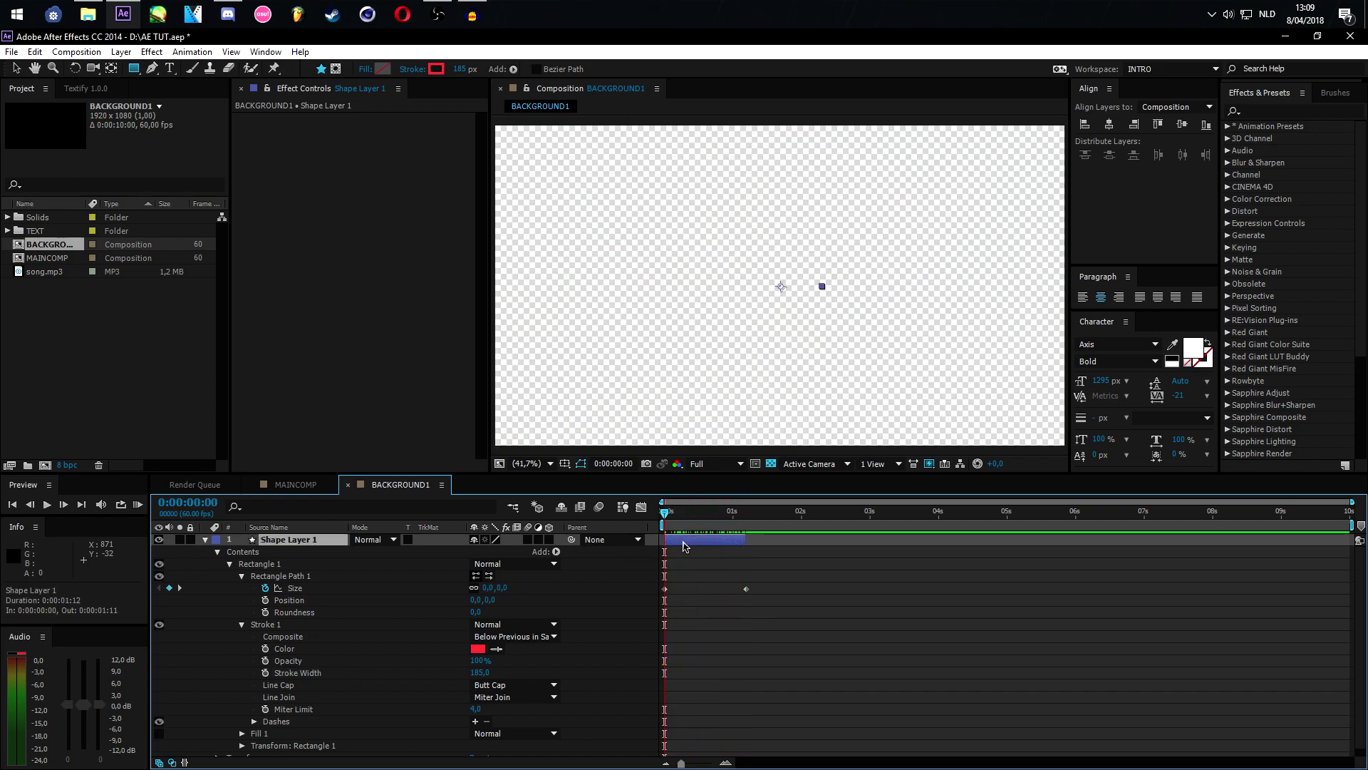
key(ctrl+c)
key(ctrl+v)
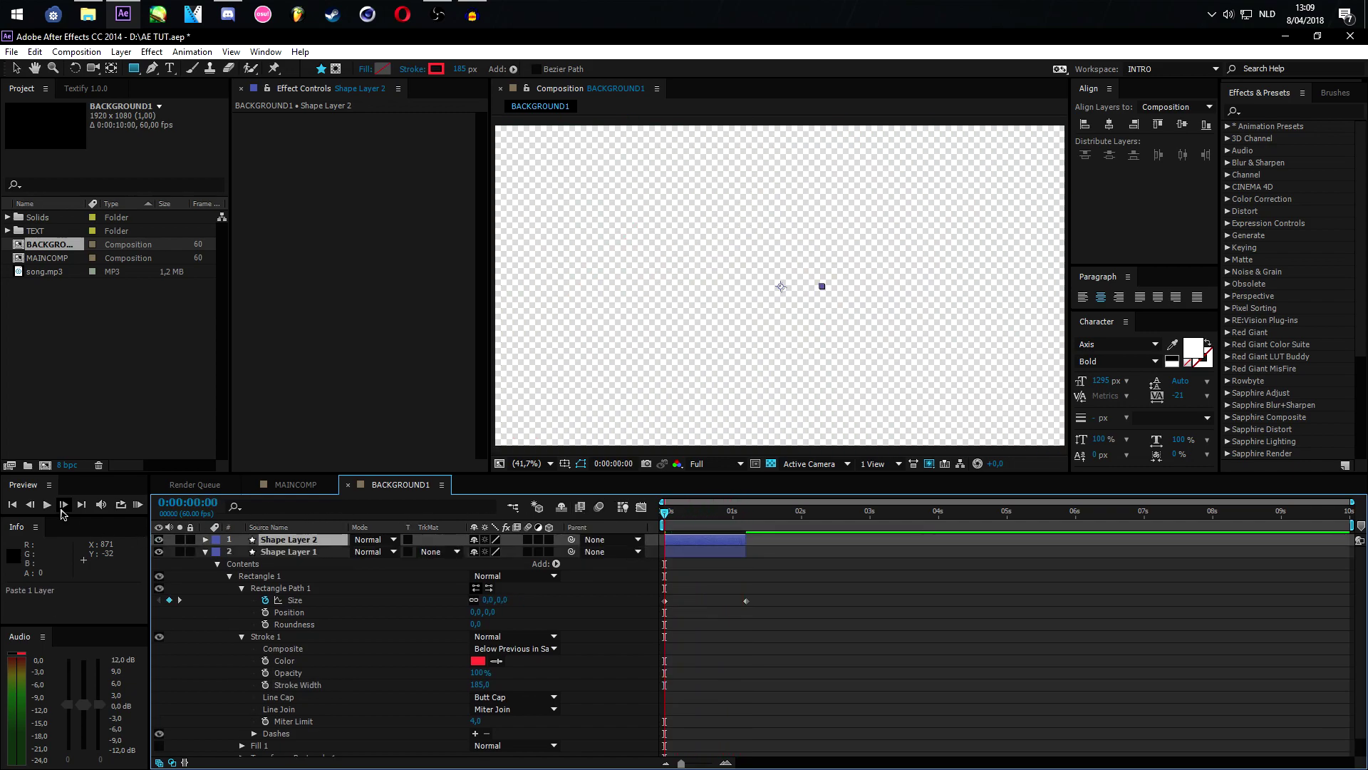
shift+click(61, 505)
drag(663, 540, 709, 522)
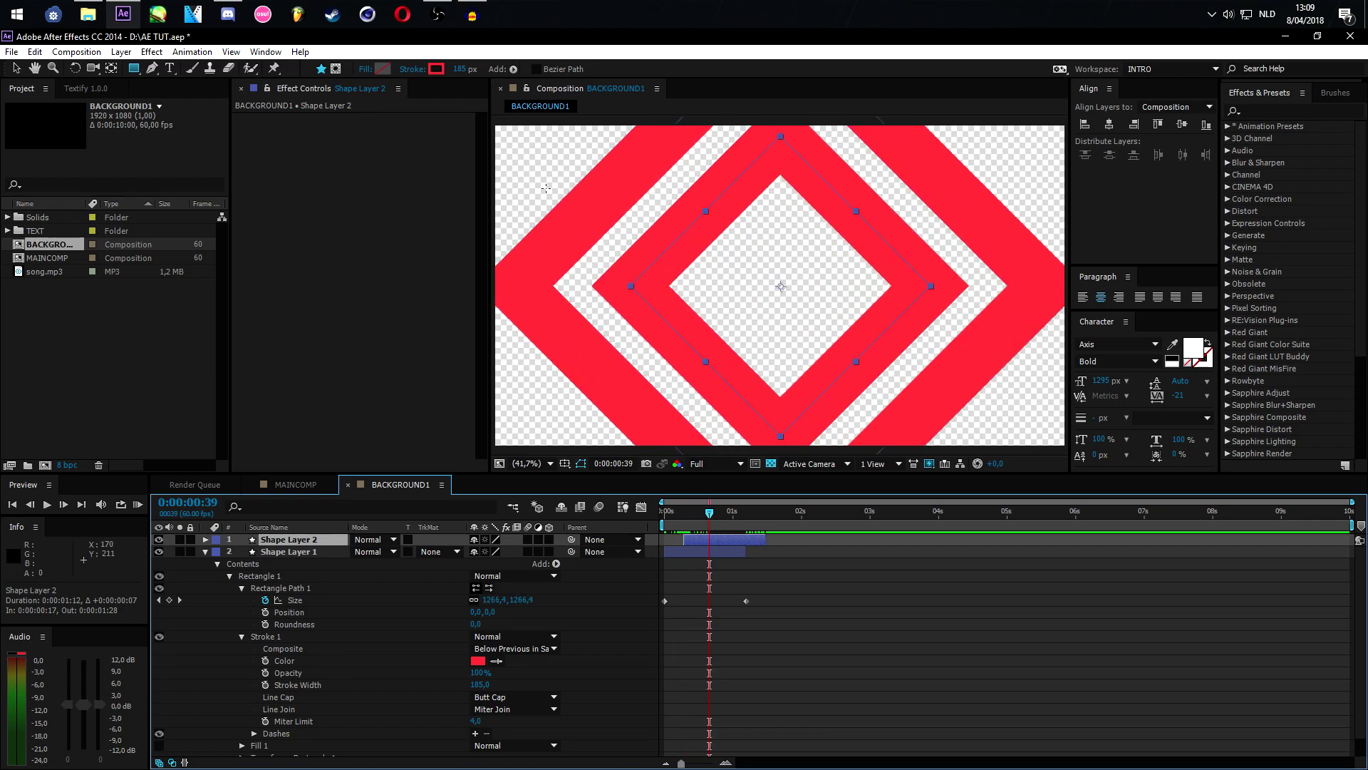
Change the stroke color of Shape Layer 2 to a darker red
click(435, 69)
drag(163, 142, 173, 169)
click(331, 130)
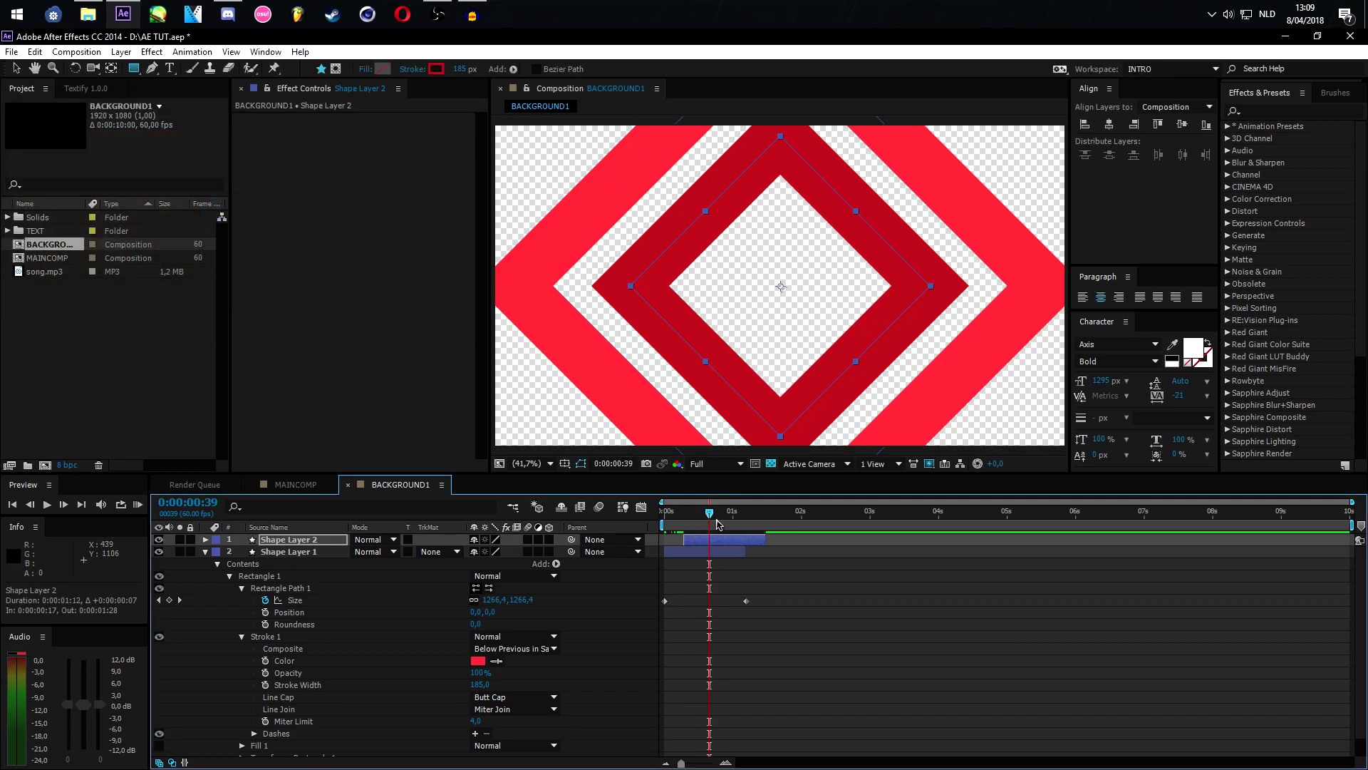
Set Shape Layer 2's stroke width to 143 px and shift the layer to start at 0:00:00:13
mouse_move(710, 520)
mouse_down()
mouse_move(694, 521)
mouse_move(712, 521)
mouse_up()
click(700, 540)
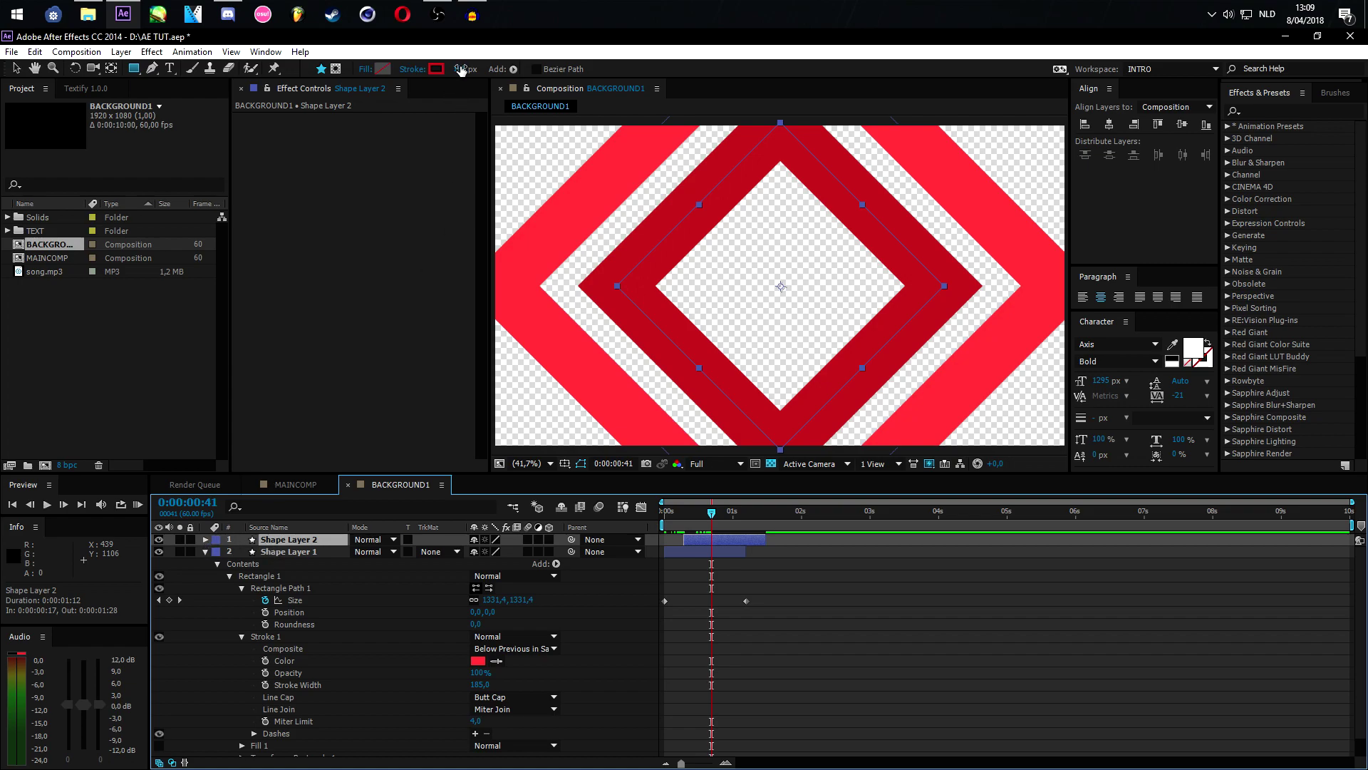
drag(461, 69, 431, 71)
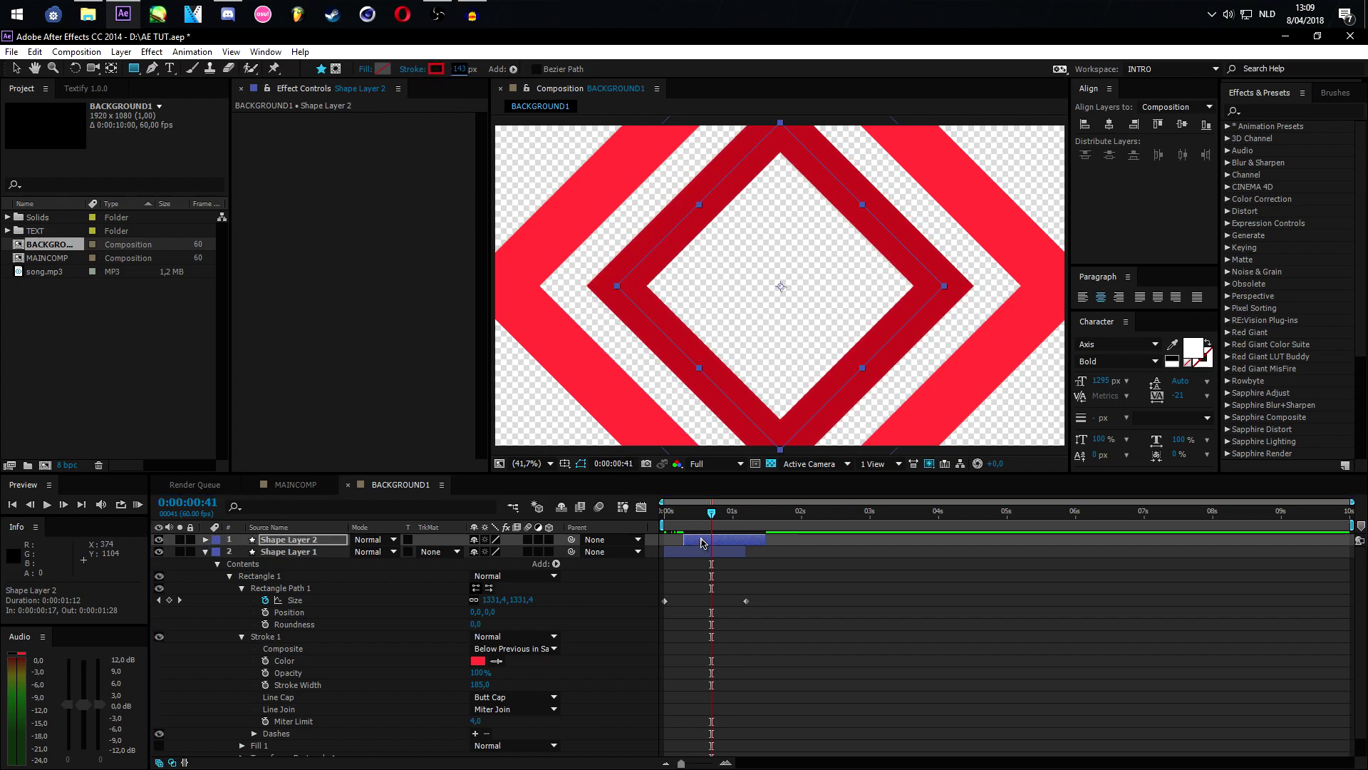
drag(702, 543, 697, 543)
key(Page_Down)
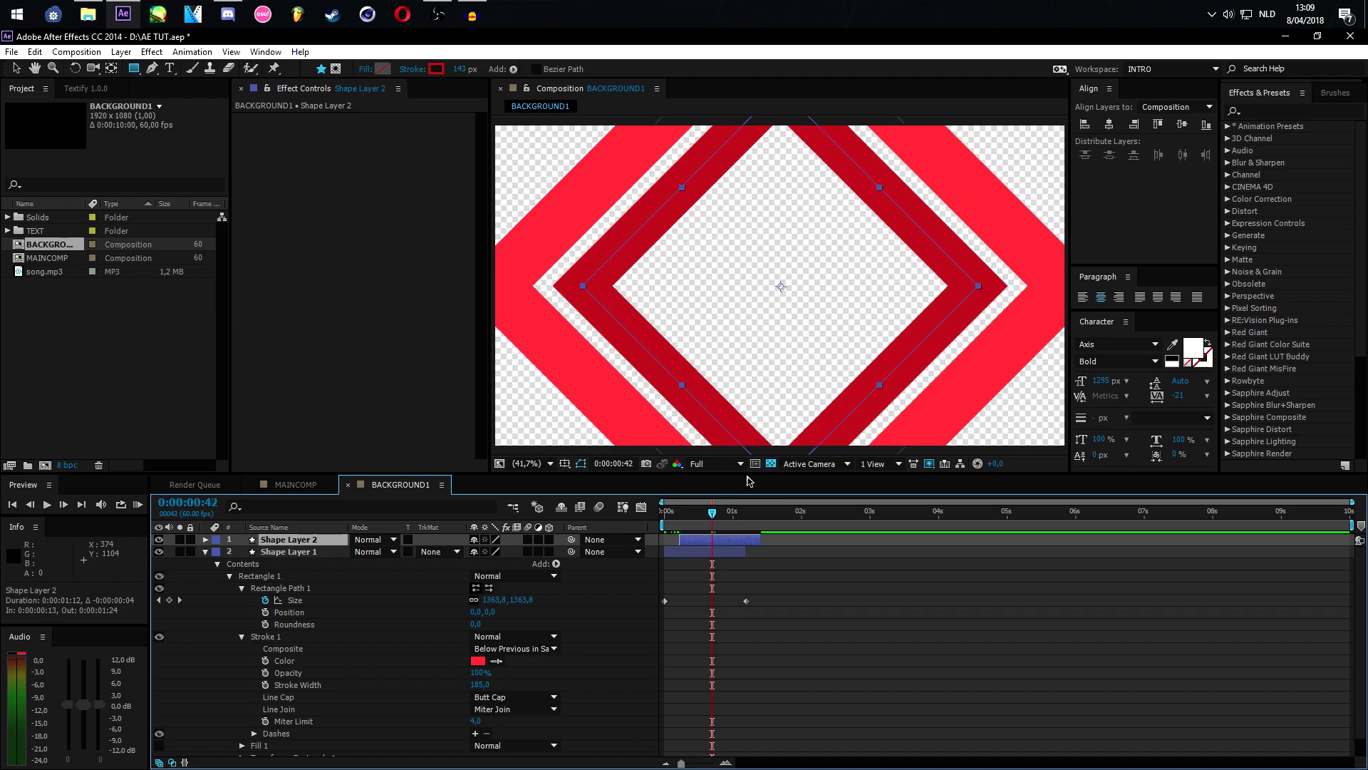
Apply the Perspective Drop Shadow effect to Shape Layer 2 and set its softness to 50
click(1271, 111)
text(drop)
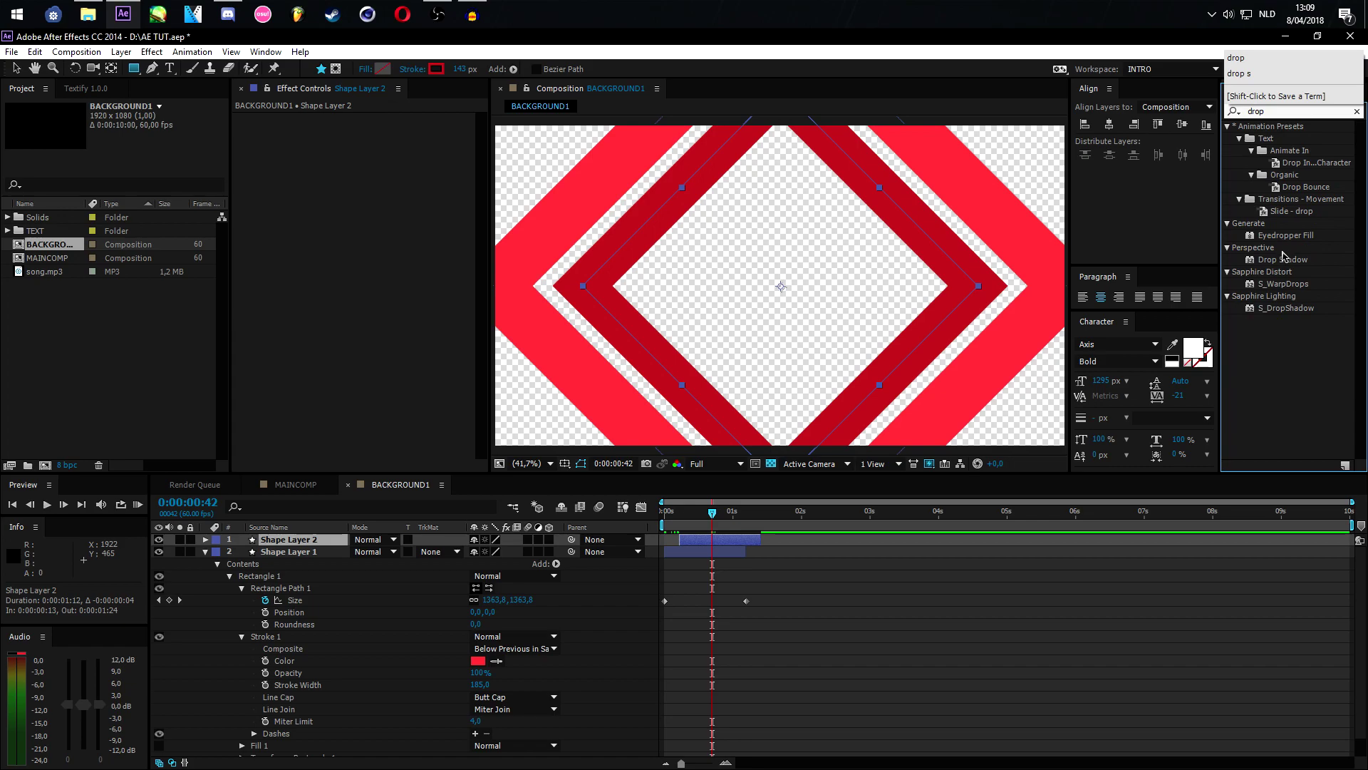
drag(1282, 258, 718, 542)
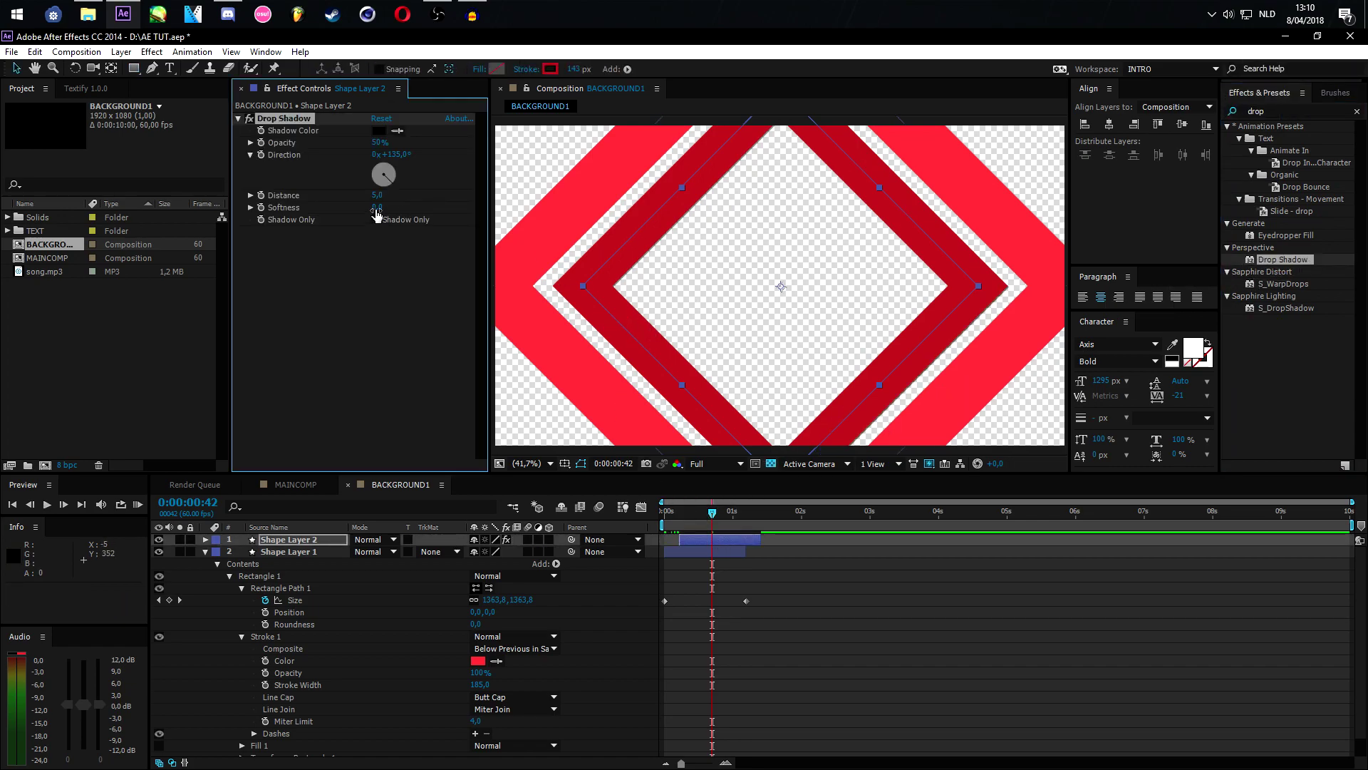
click(377, 208)
text(50)
key(Return)
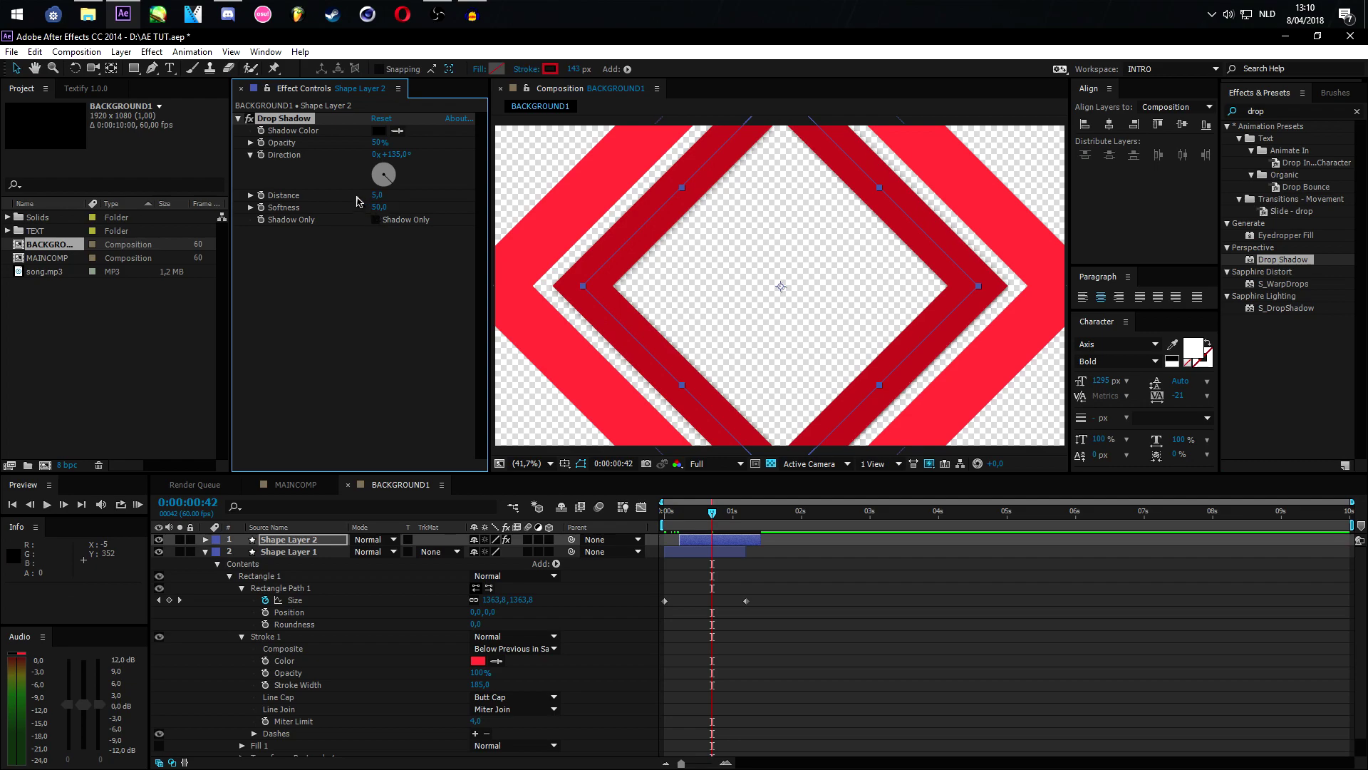
Set the drop shadow's distance to 3 and its opacity to 35%
click(376, 196)
text(32)
key(BackSpace)
key(Return)
click(378, 143)
text(35)
key(Return)
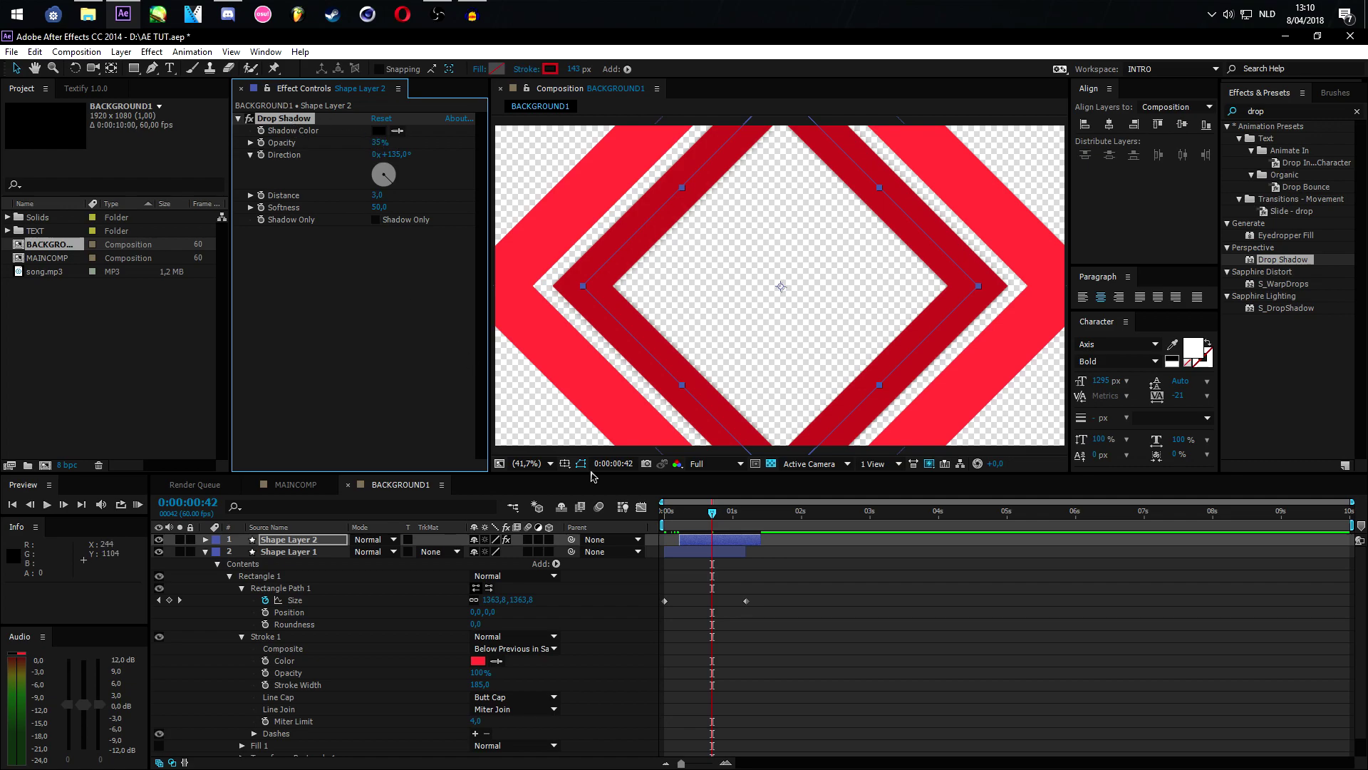
Copy the drop shadow onto Shape Layer 1, and duplicate Shape Layer 2 with the copy starting at 0:00:00:24
click(702, 540)
key(ctrl+c)
key(ctrl+v)
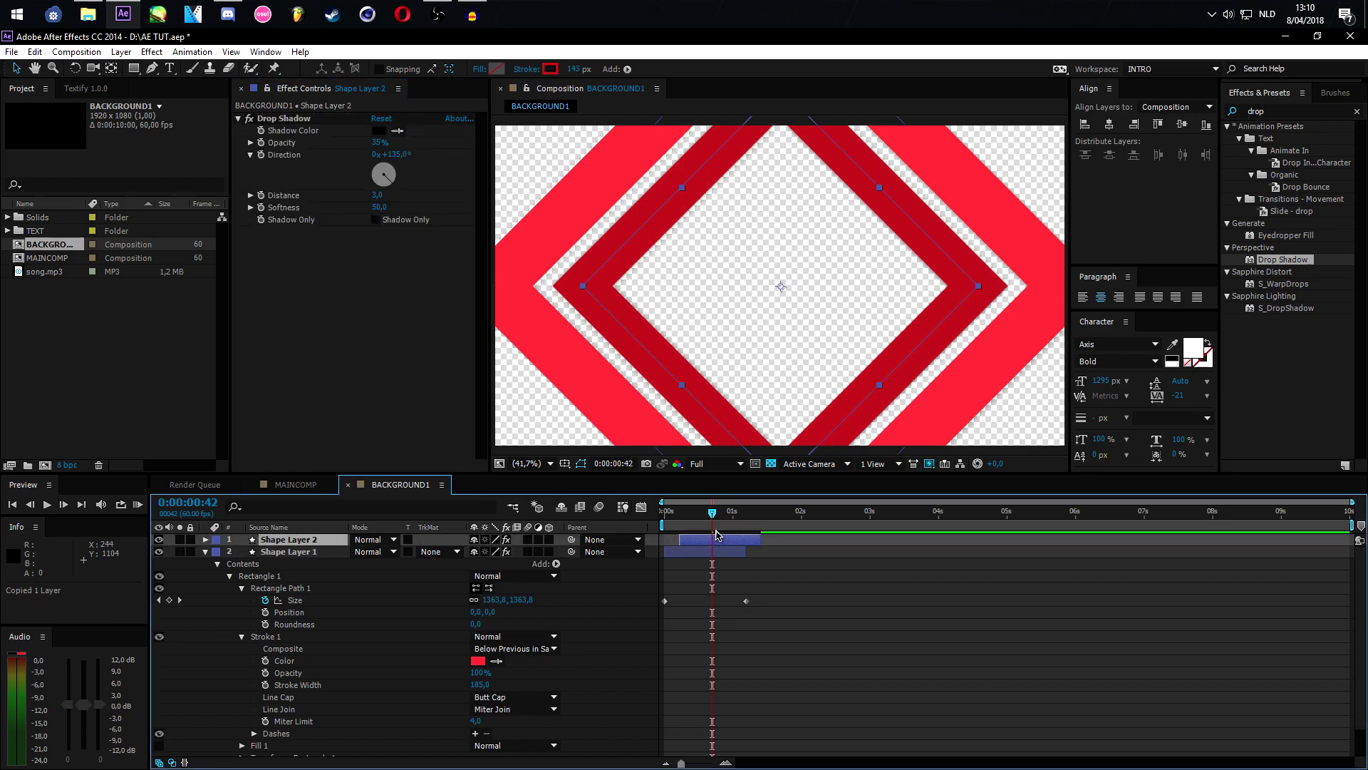
drag(702, 541, 714, 541)
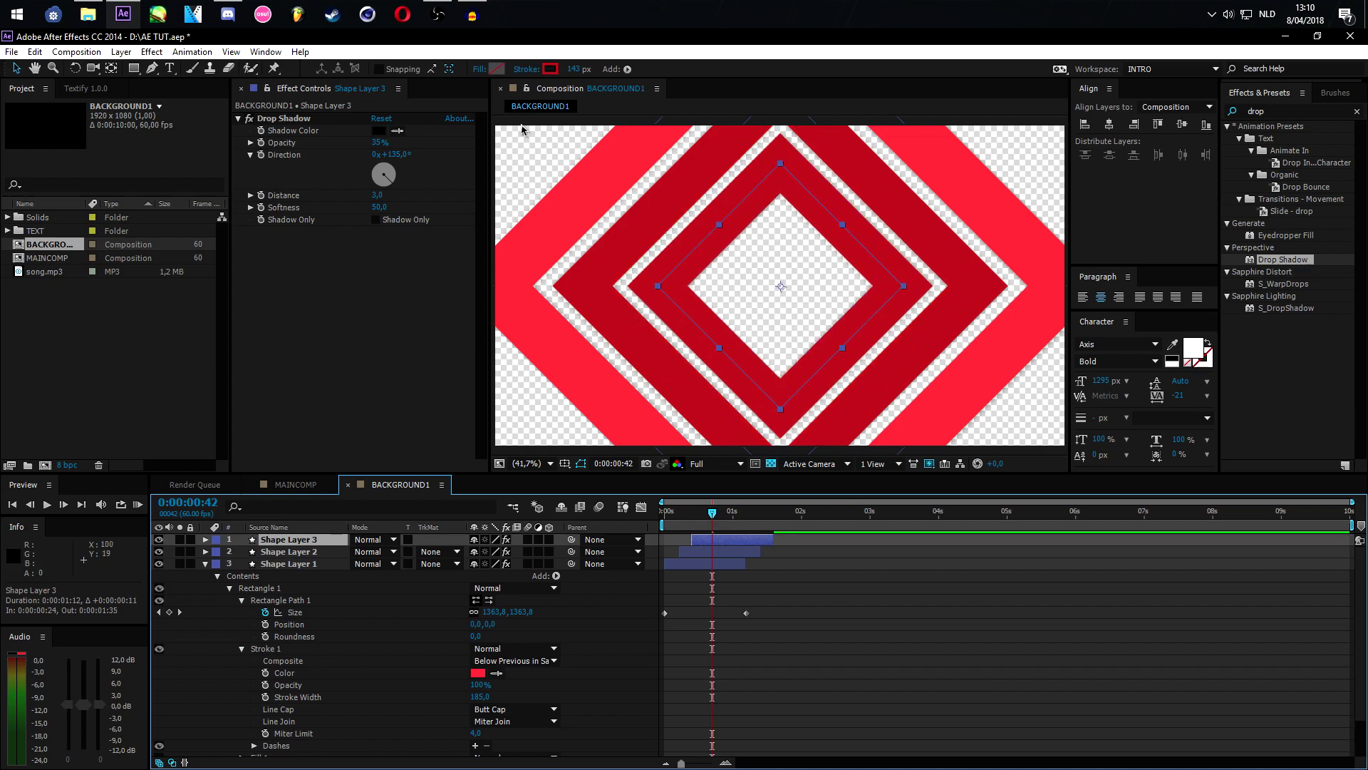
Change Shape Layer 3's stroke color to the dark red 951414
click(550, 69)
click(174, 192)
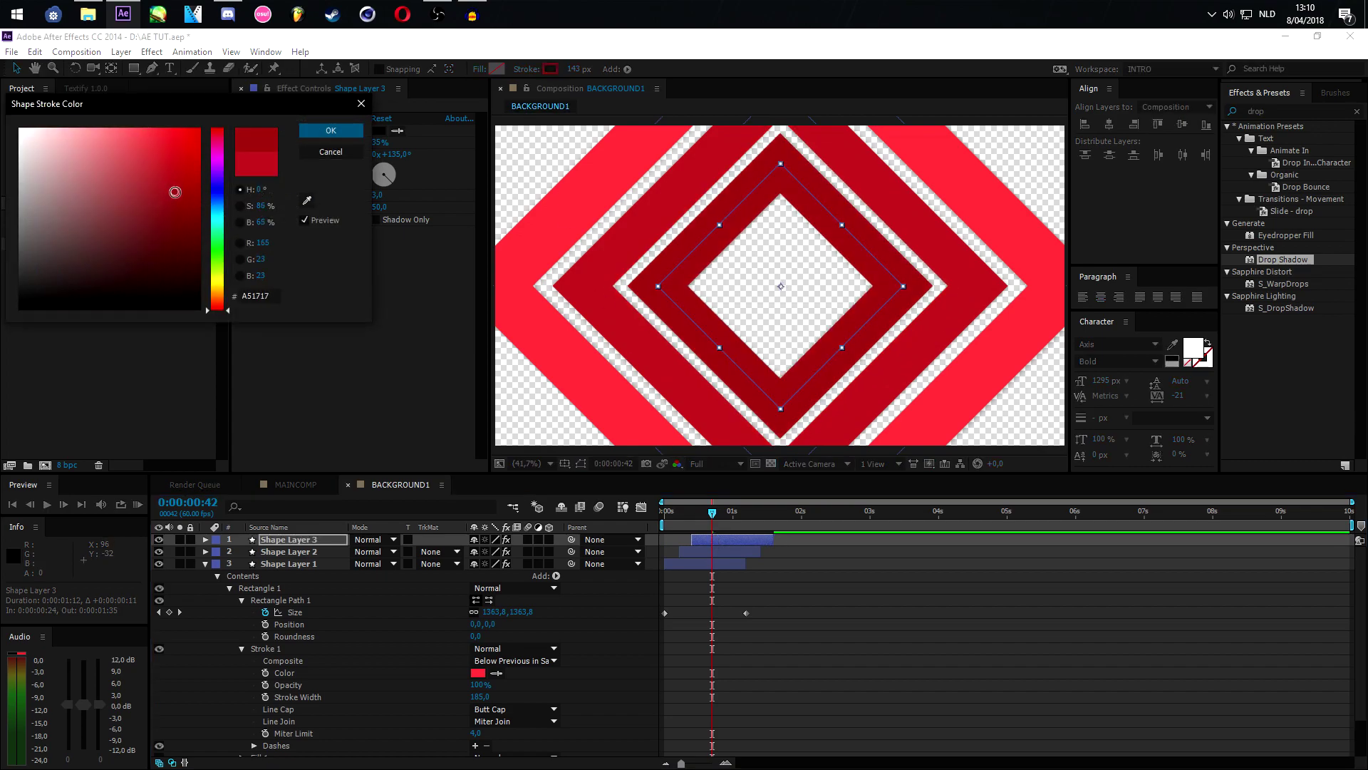
click(176, 204)
click(331, 130)
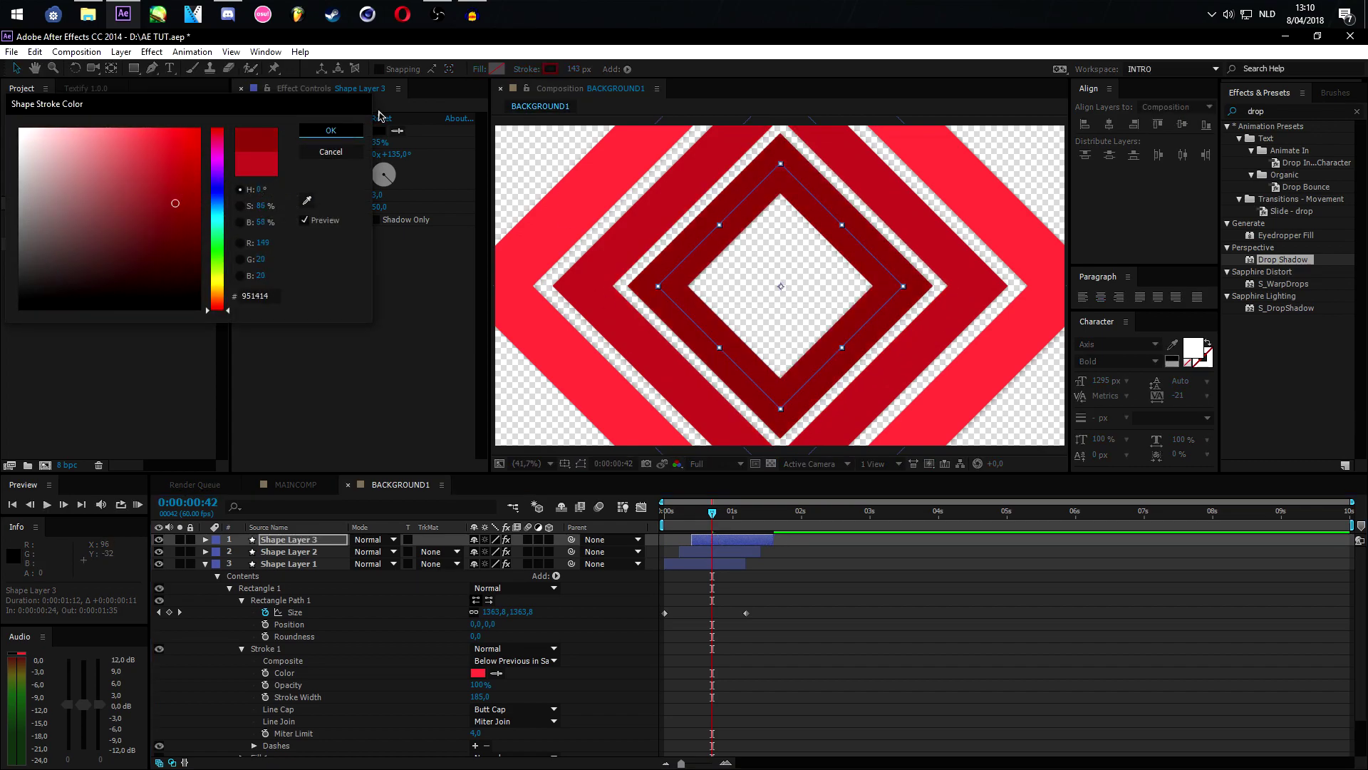
Reduce Shape Layer 3's stroke width to about 96 px and shift the layer to start at 0:00:00:22
drag(574, 70, 543, 71)
mouse_move(710, 544)
mouse_down()
mouse_move(723, 524)
mouse_move(669, 527)
mouse_move(705, 528)
mouse_move(689, 527)
mouse_up()
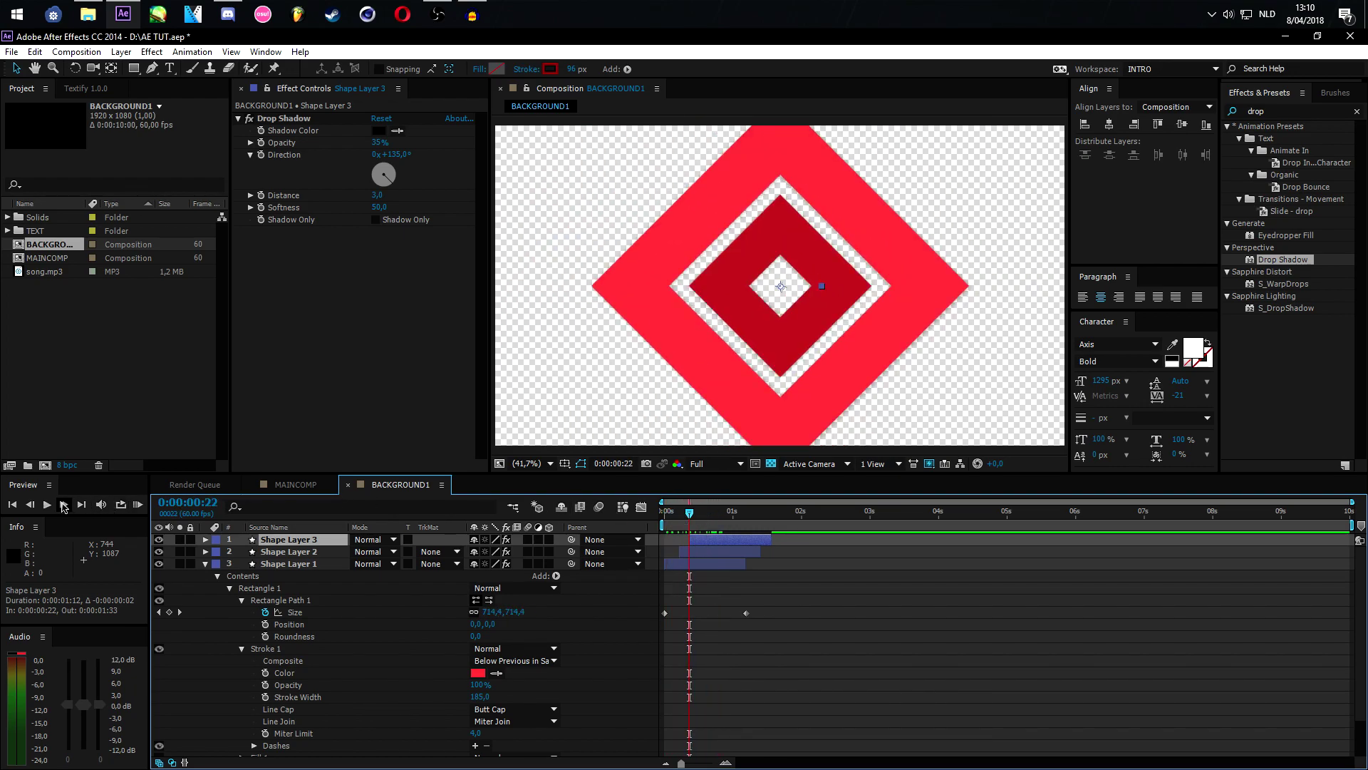
shift+click(62, 504)
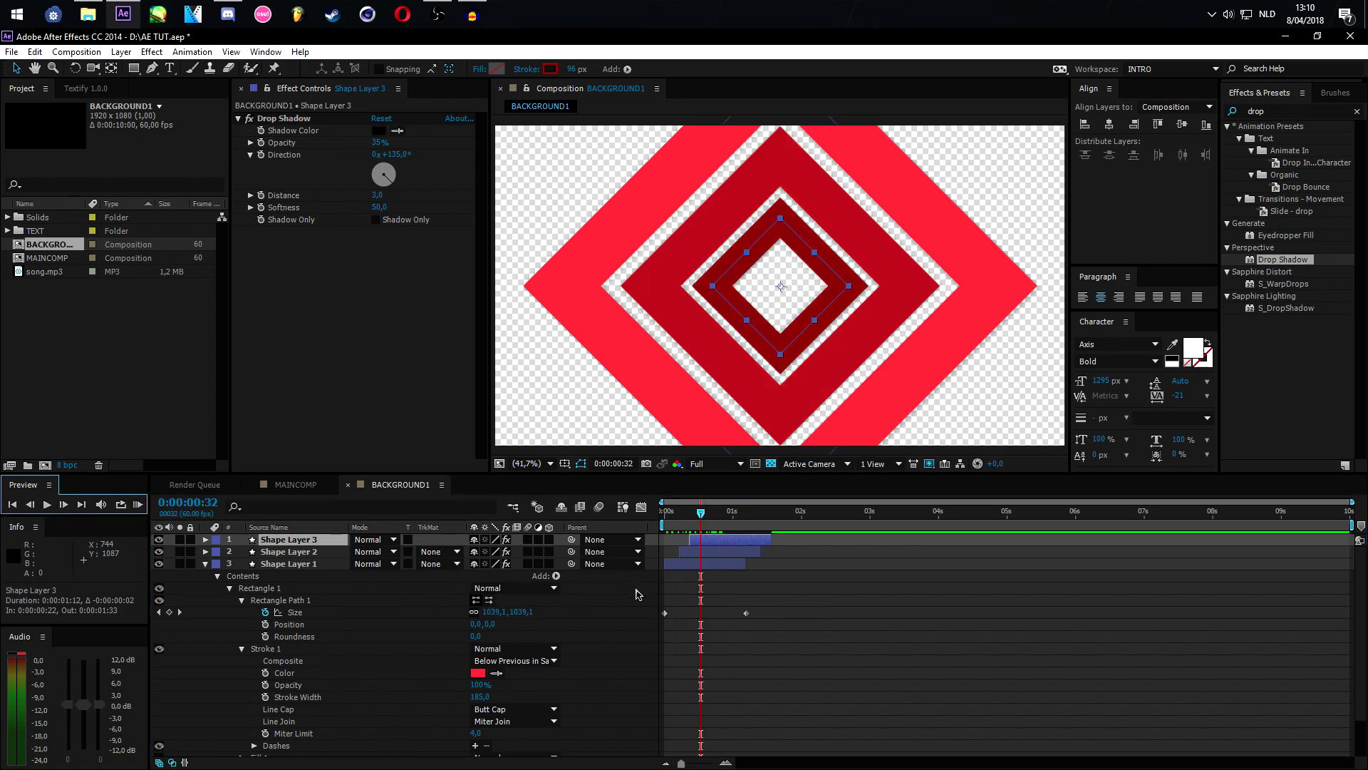
Duplicate Shape Layers 1 to 3 and shift the three copies so the first one starts at 0:00:00:42
shift+click(696, 564)
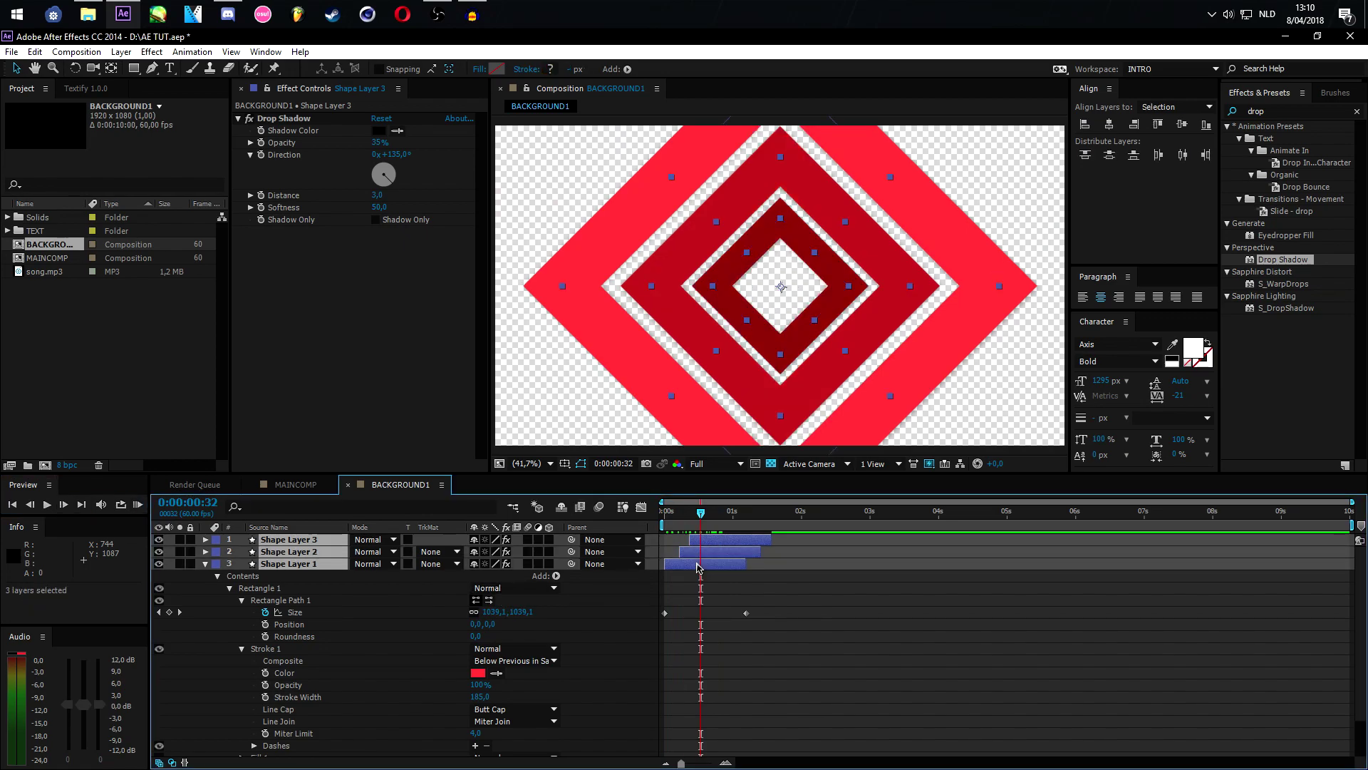
key(ctrl+d)
drag(684, 562, 697, 535)
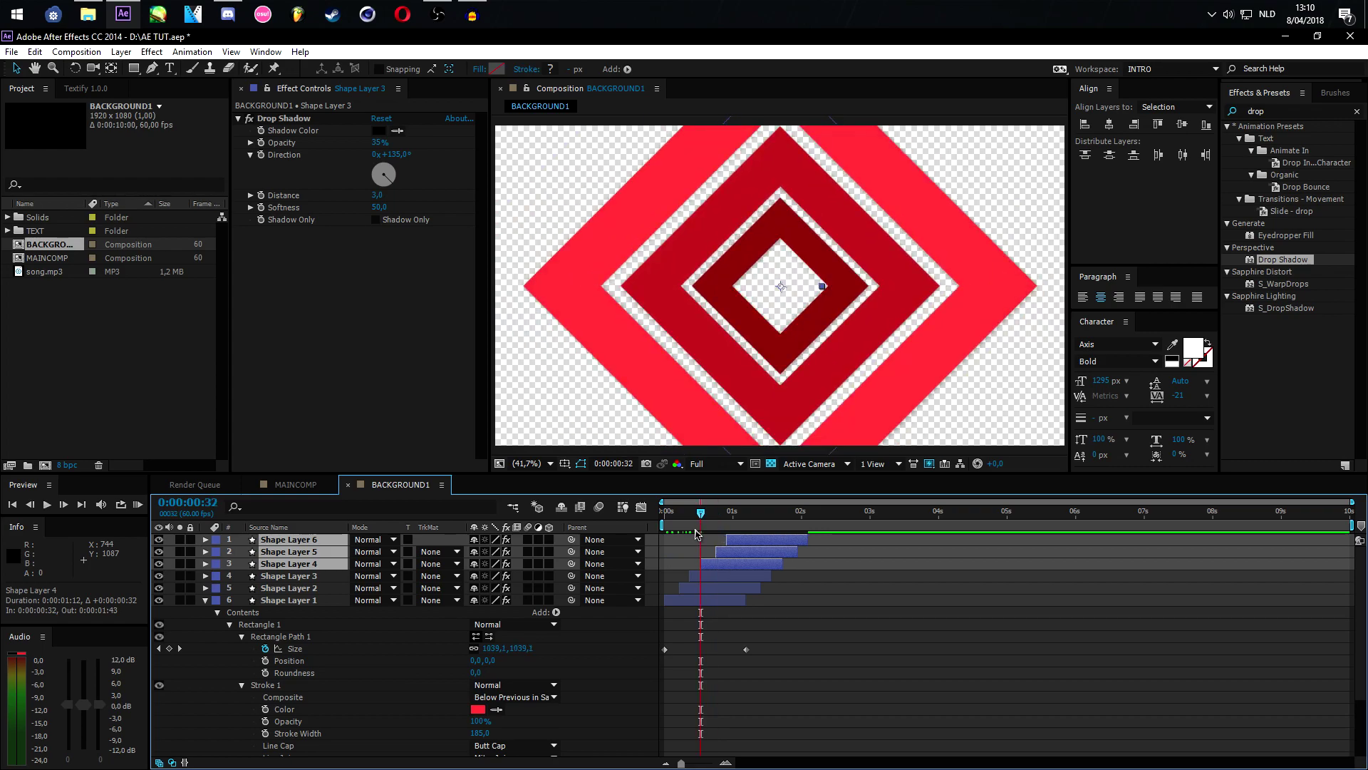
shift+click(63, 504)
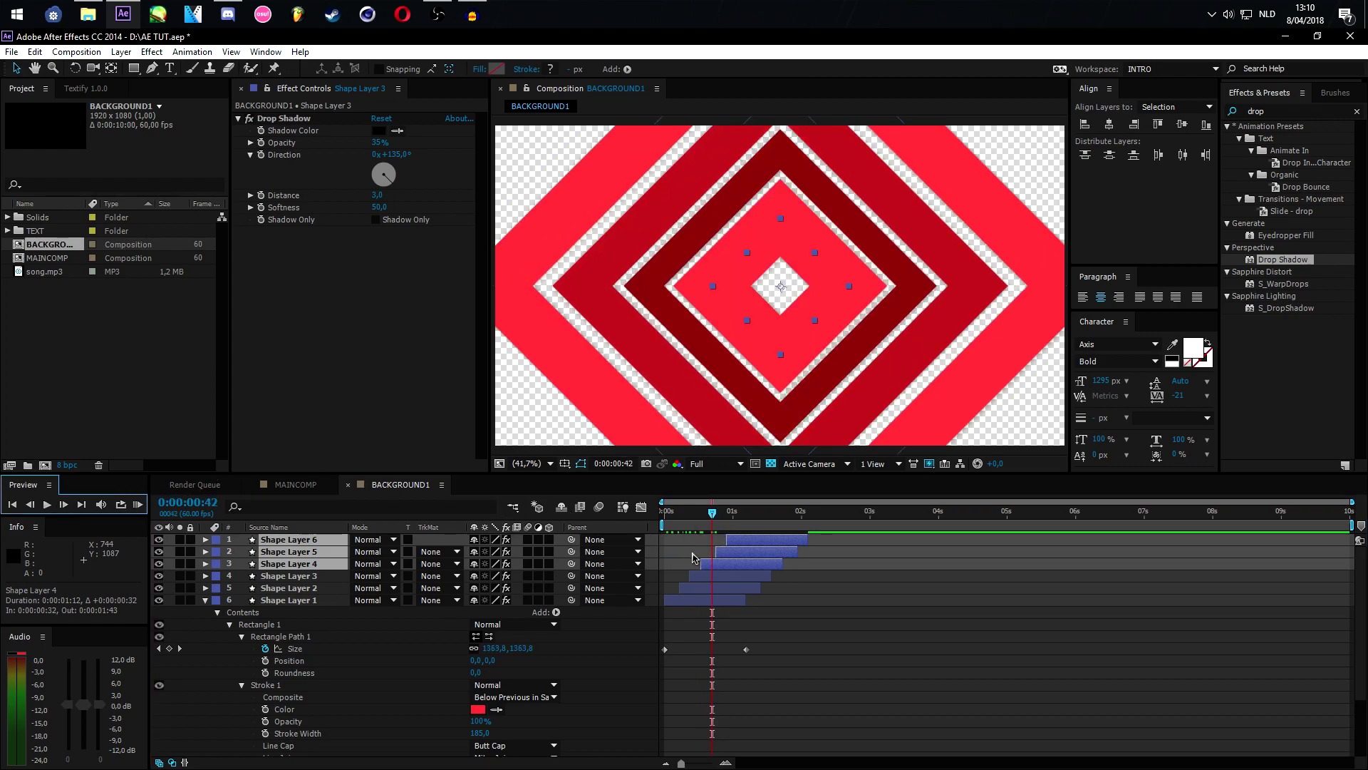
drag(722, 569, 734, 567)
Duplicate all six shape layers and shift the copies so the first one starts at 0:00:01:24
drag(712, 519, 737, 518)
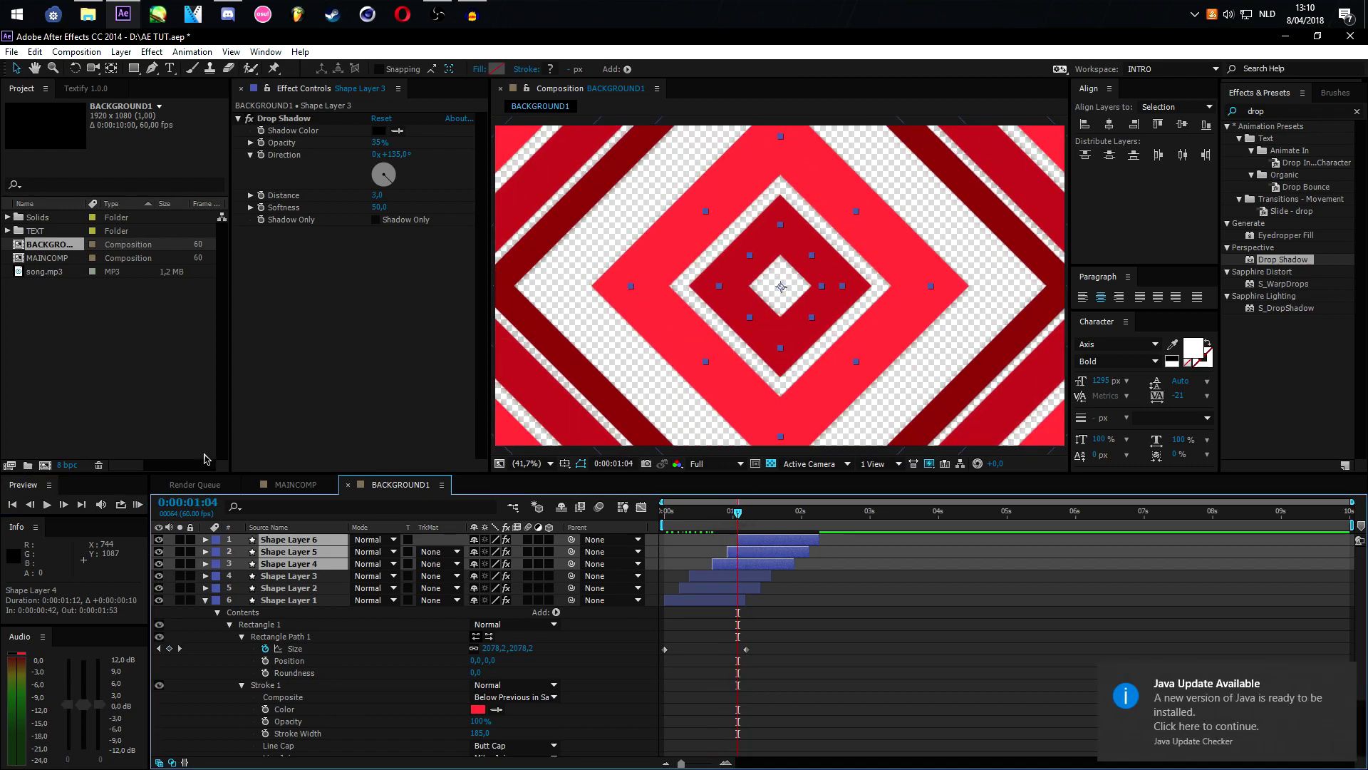
shift+click(63, 504)
shift+click(63, 504)
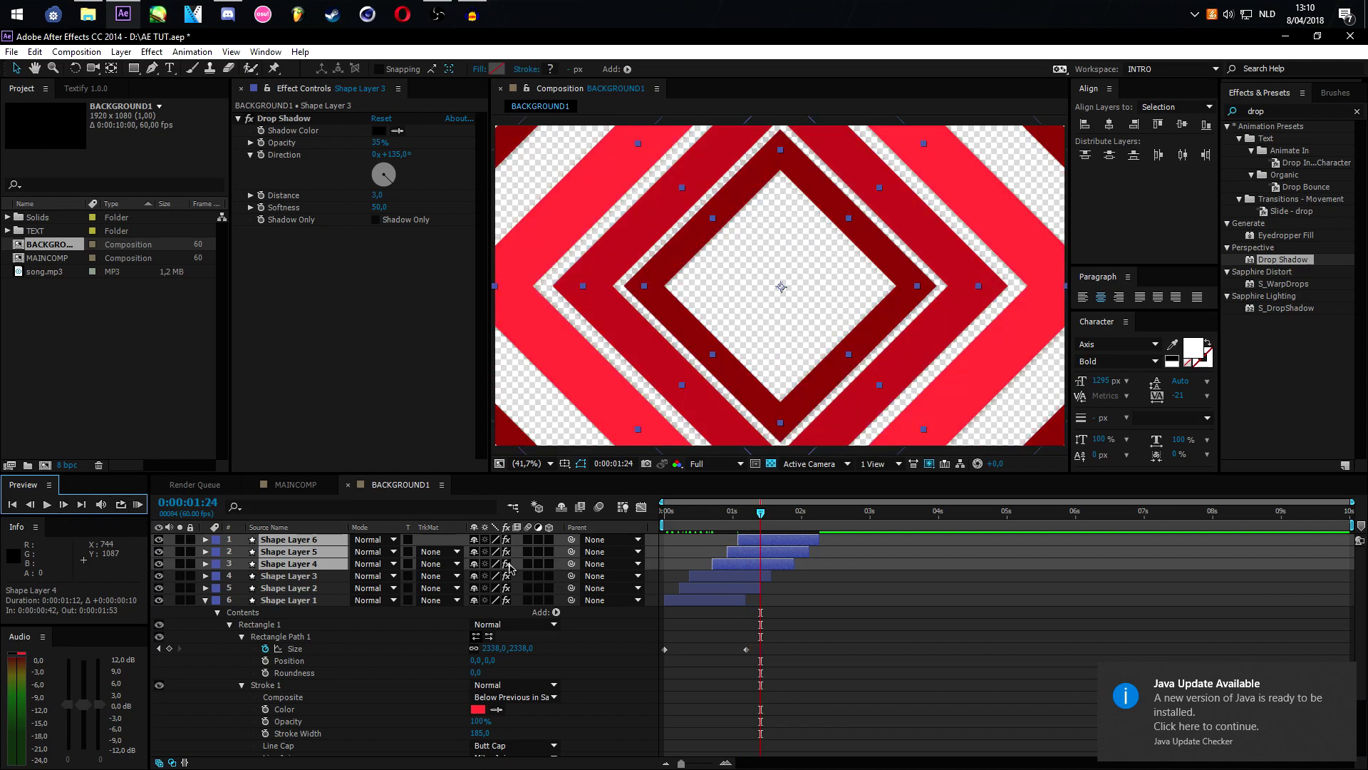
shift+click(684, 598)
key(ctrl+d)
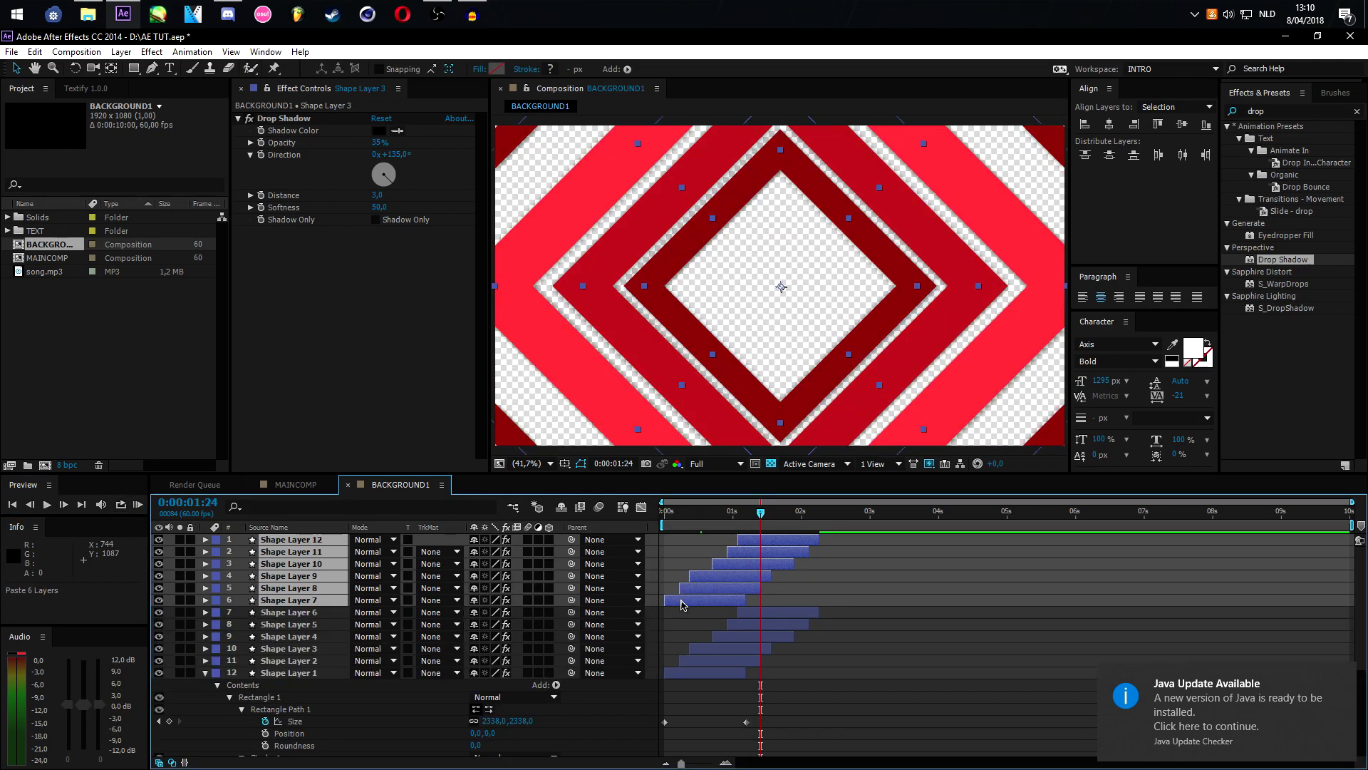
drag(680, 600, 780, 602)
Paste another set of the six shape layers and shift it so its first layer starts at 0:00:02:48
drag(763, 513, 833, 513)
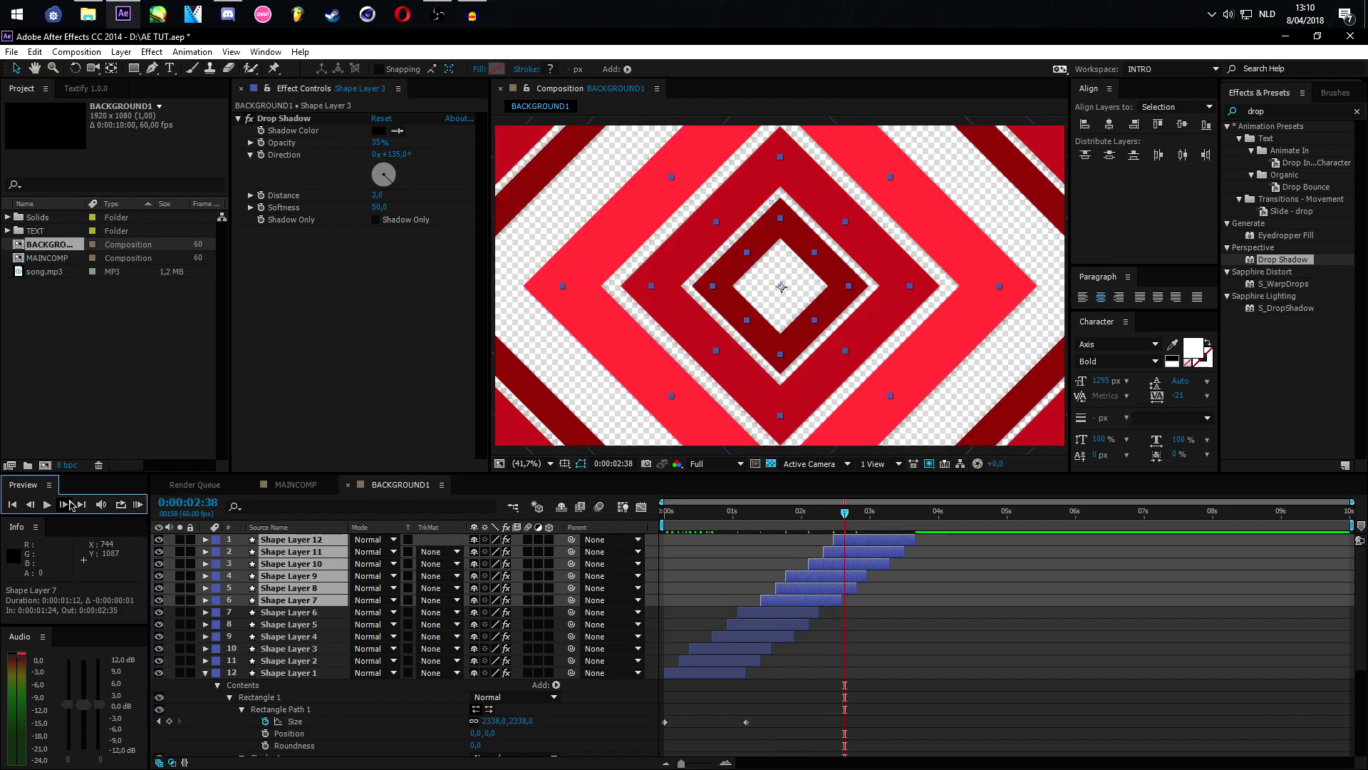
key(shift+Page_Down)
key(shift+Page_Down)
key(ctrl+v)
drag(705, 600, 899, 608)
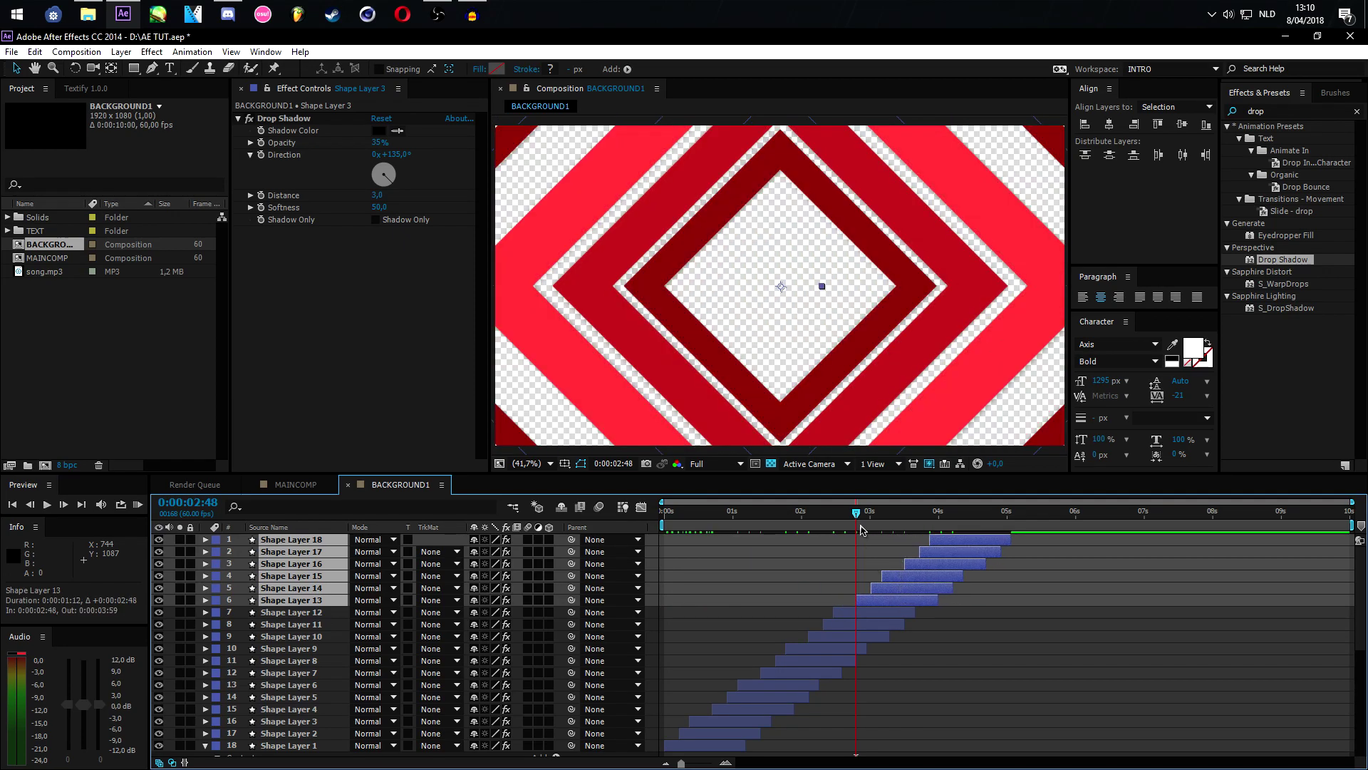
Preview the staggered diamond animation in the BACKGROUND1 composition
key(space)
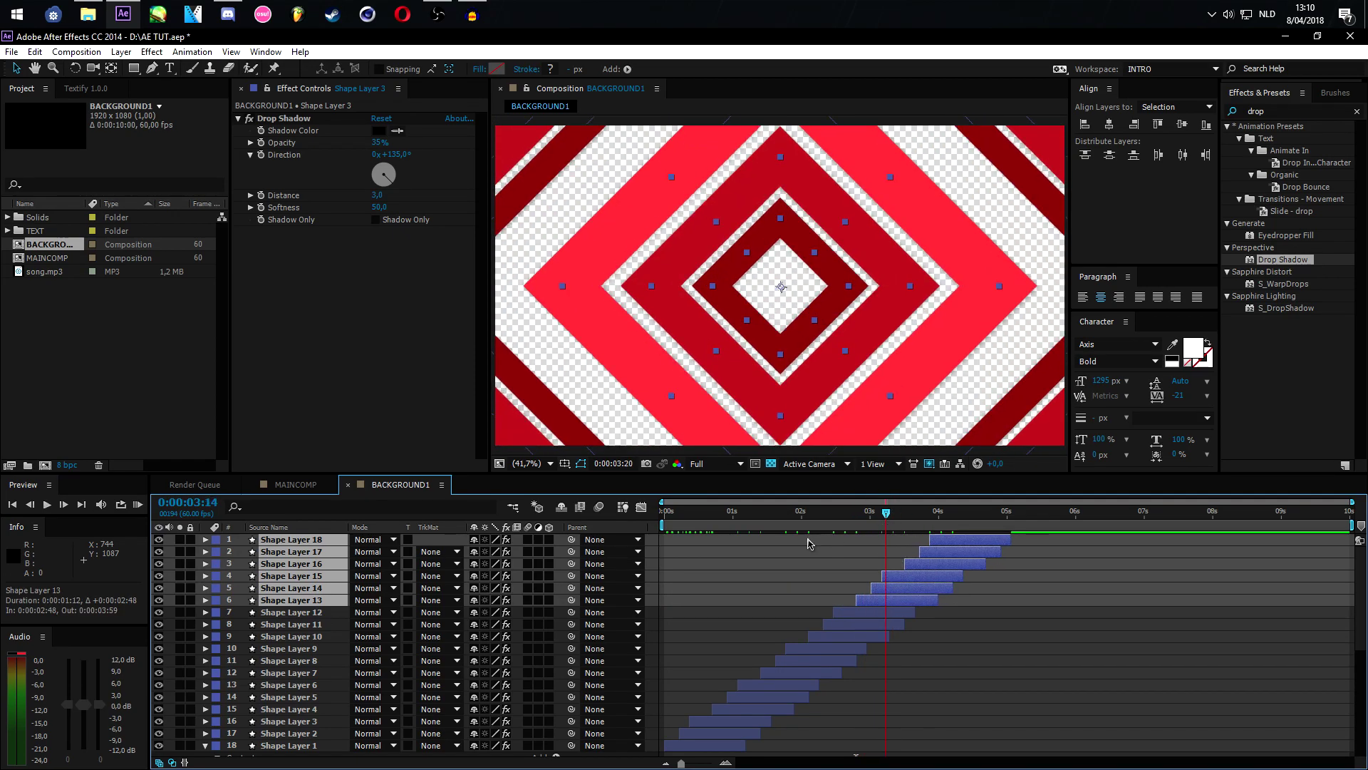
click(784, 512)
scroll(699, 696, down, 6)
scroll(699, 696, up, 6)
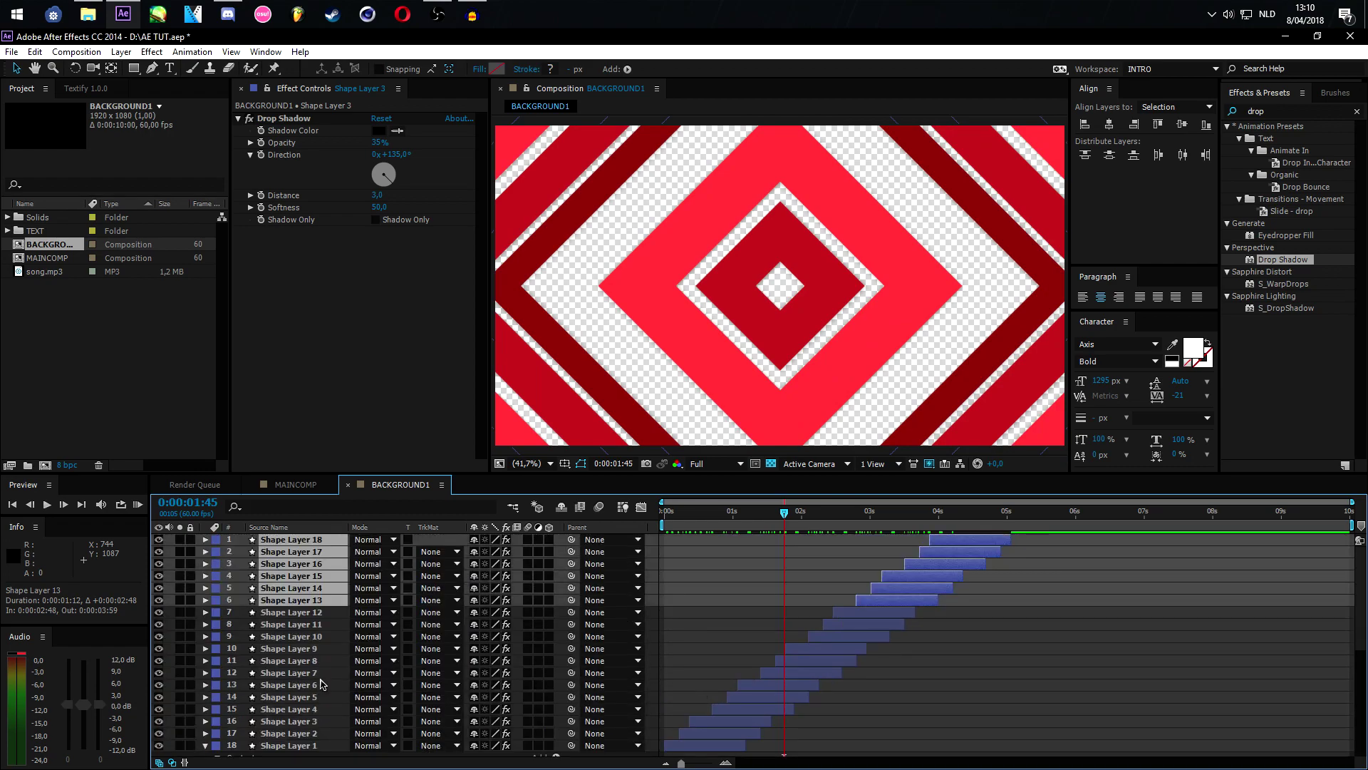
Collapse Shape Layer 1's properties and delete Shape Layers 2 through 18
scroll(218, 692, down, 5)
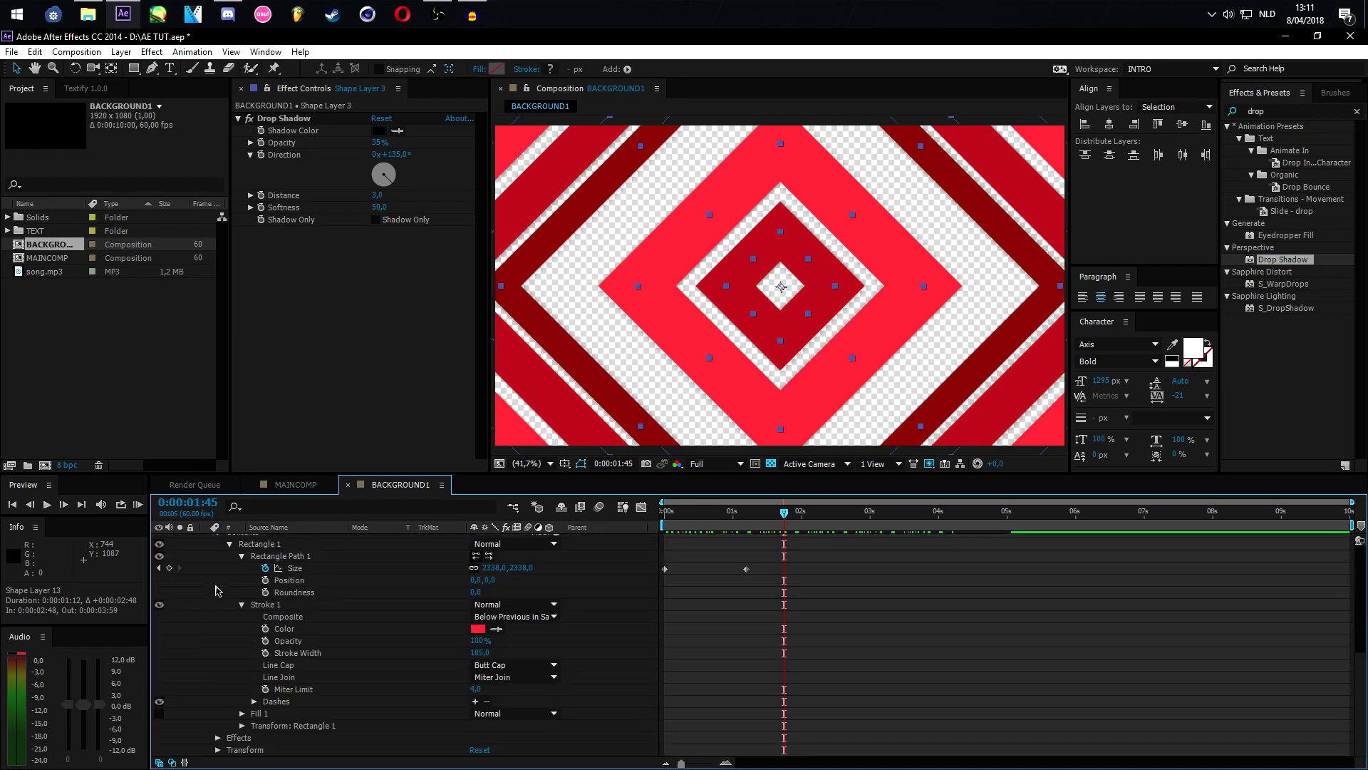
scroll(218, 591, up, 3)
click(206, 679)
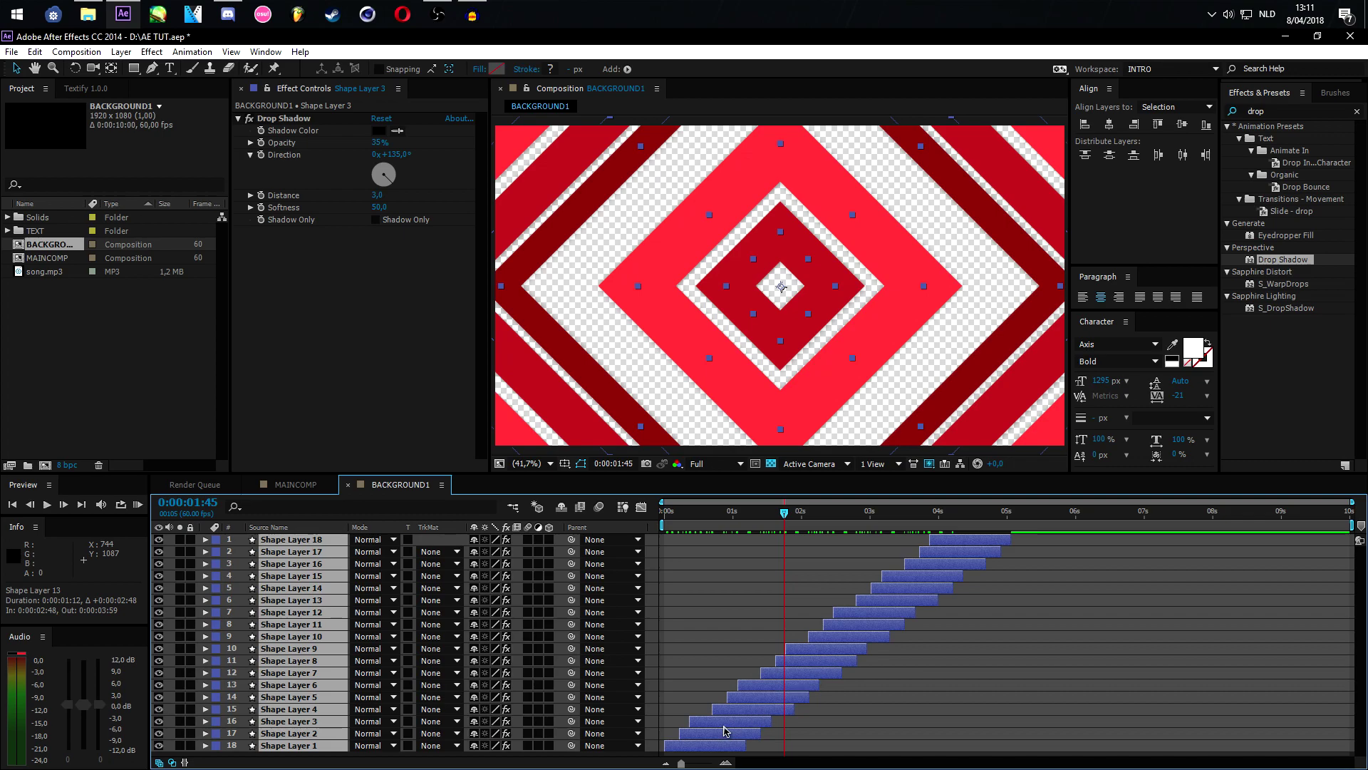
click(736, 741)
click(742, 734)
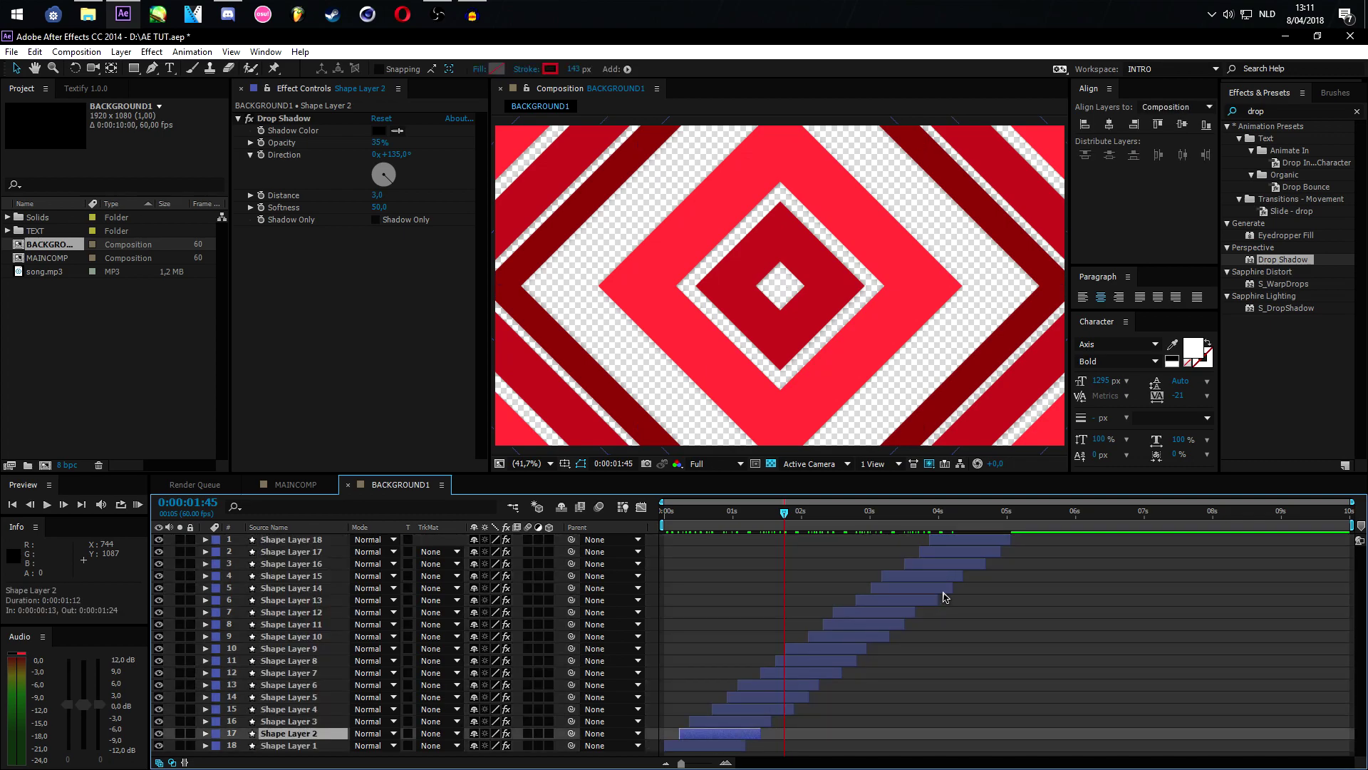
shift+click(977, 542)
key(Delete)
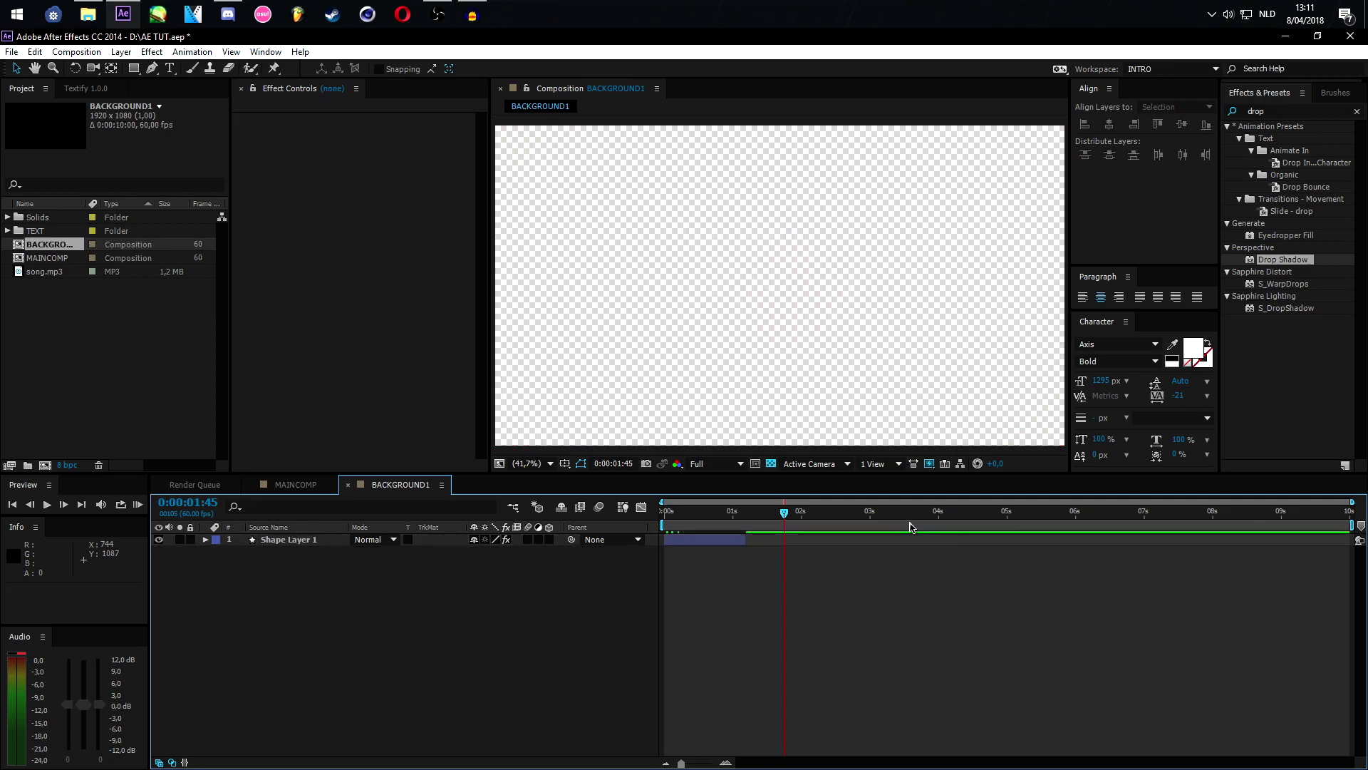
Add a rotation keyframe of 0° at the start of Shape Layer 1
drag(763, 521, 704, 522)
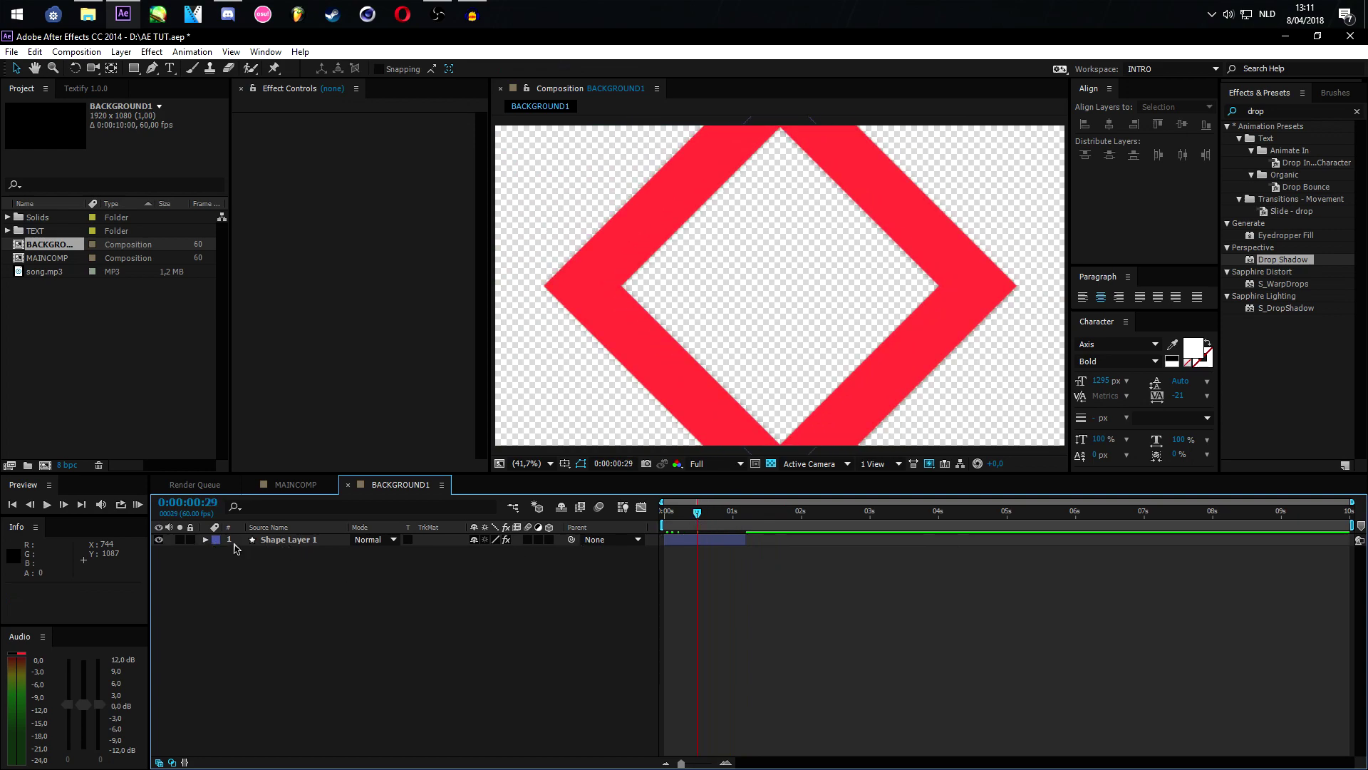
click(285, 541)
key(r)
key(Home)
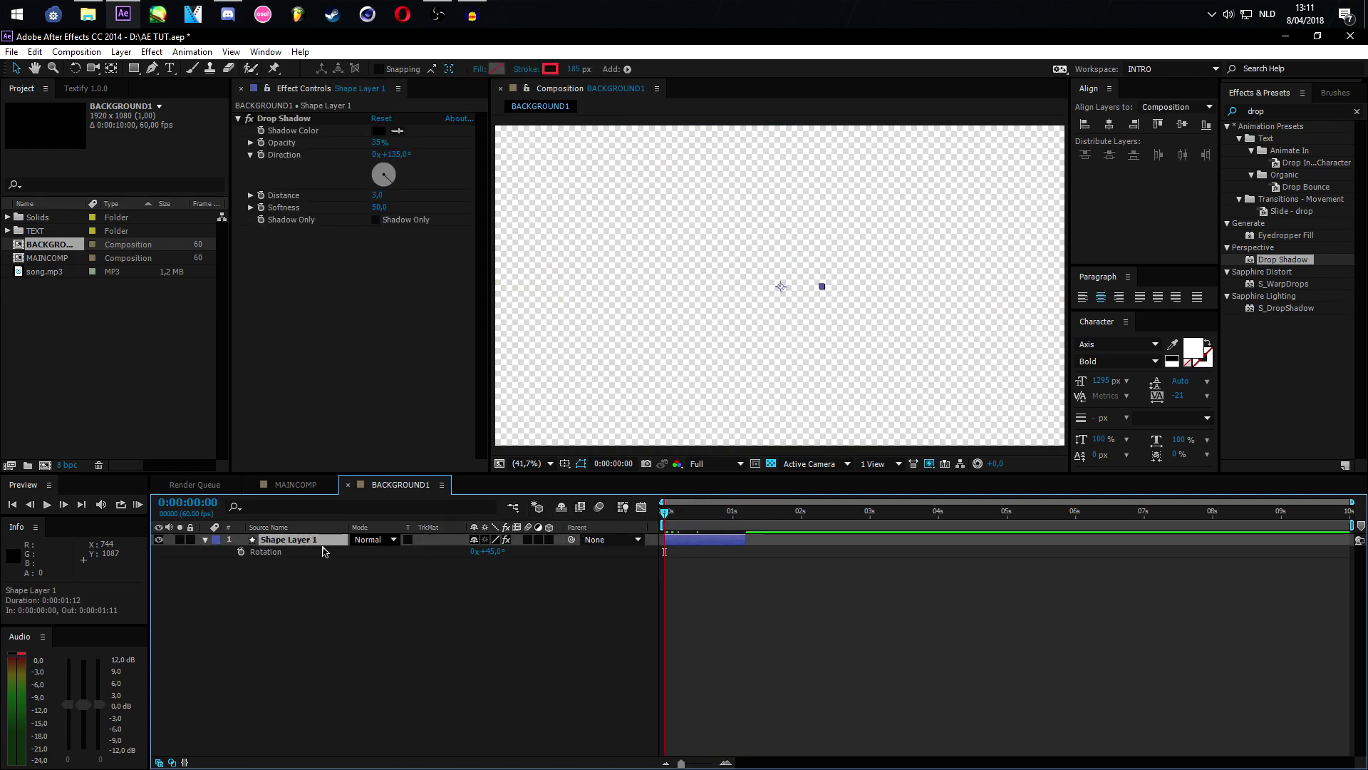
click(504, 557)
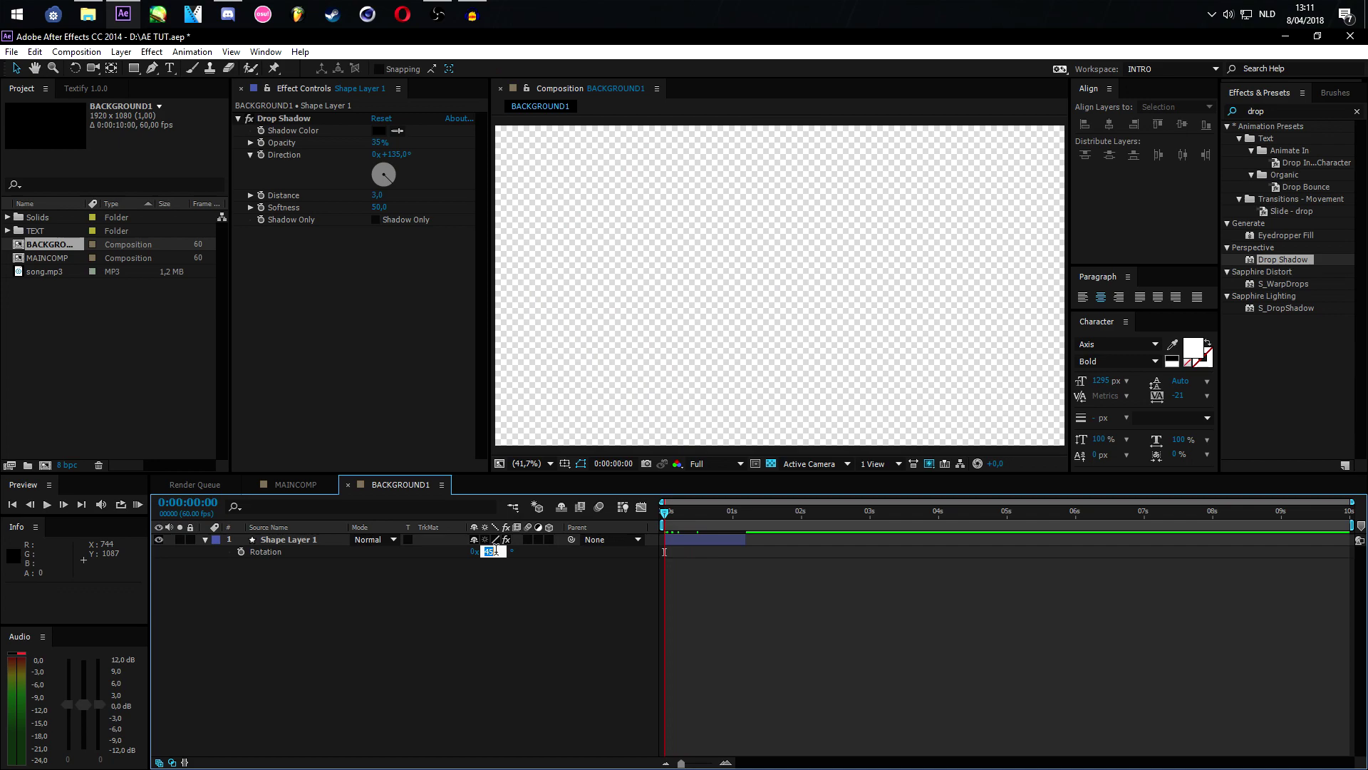
click(292, 552)
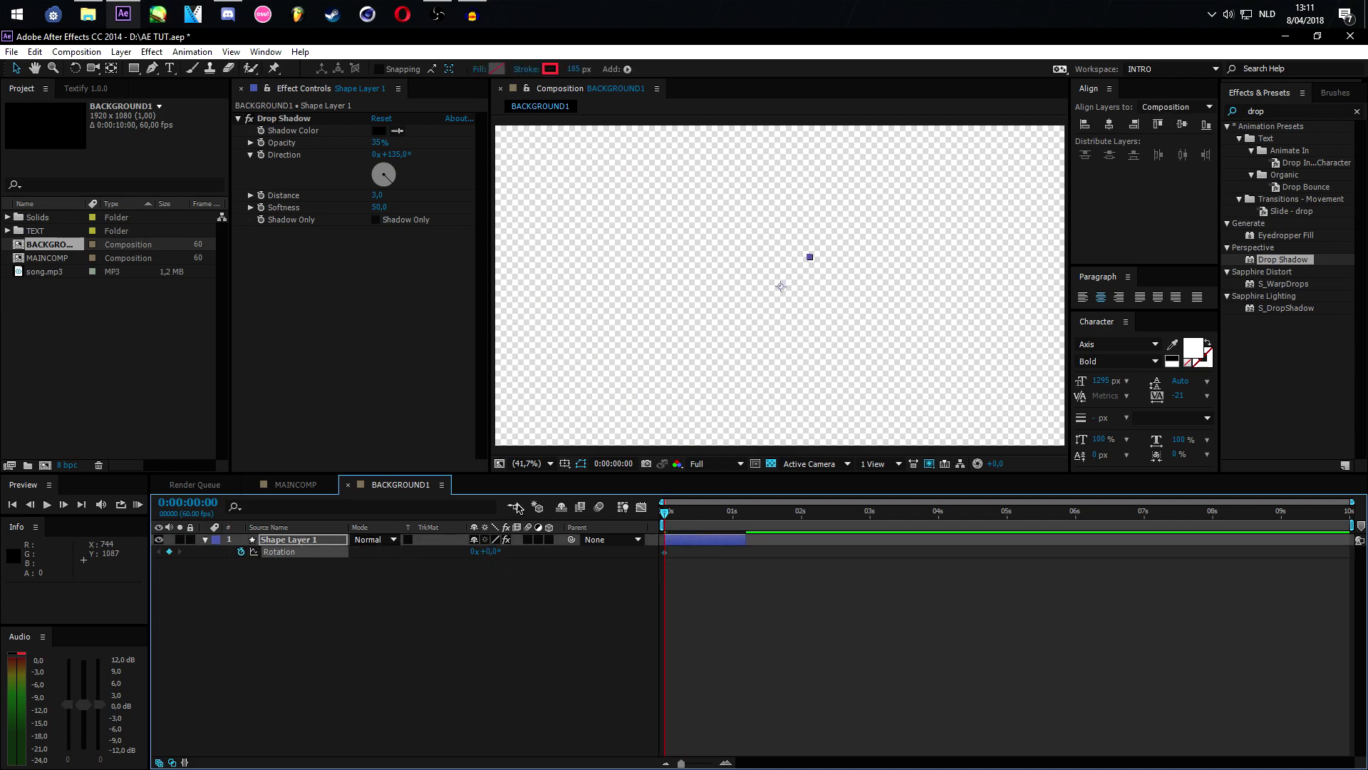
Add a rotation keyframe of 60° at 0:00:01:11, the end of Shape Layer 1
drag(664, 513, 746, 515)
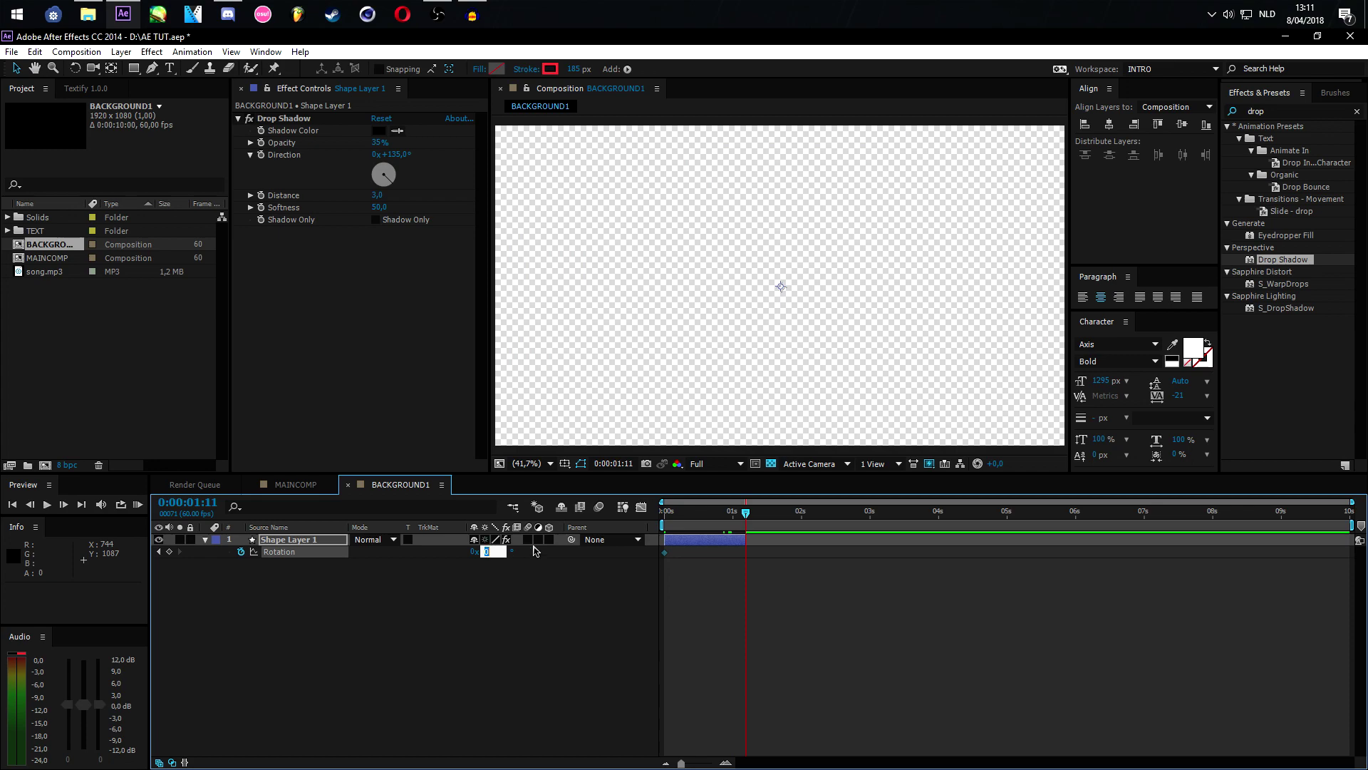
drag(745, 521, 689, 540)
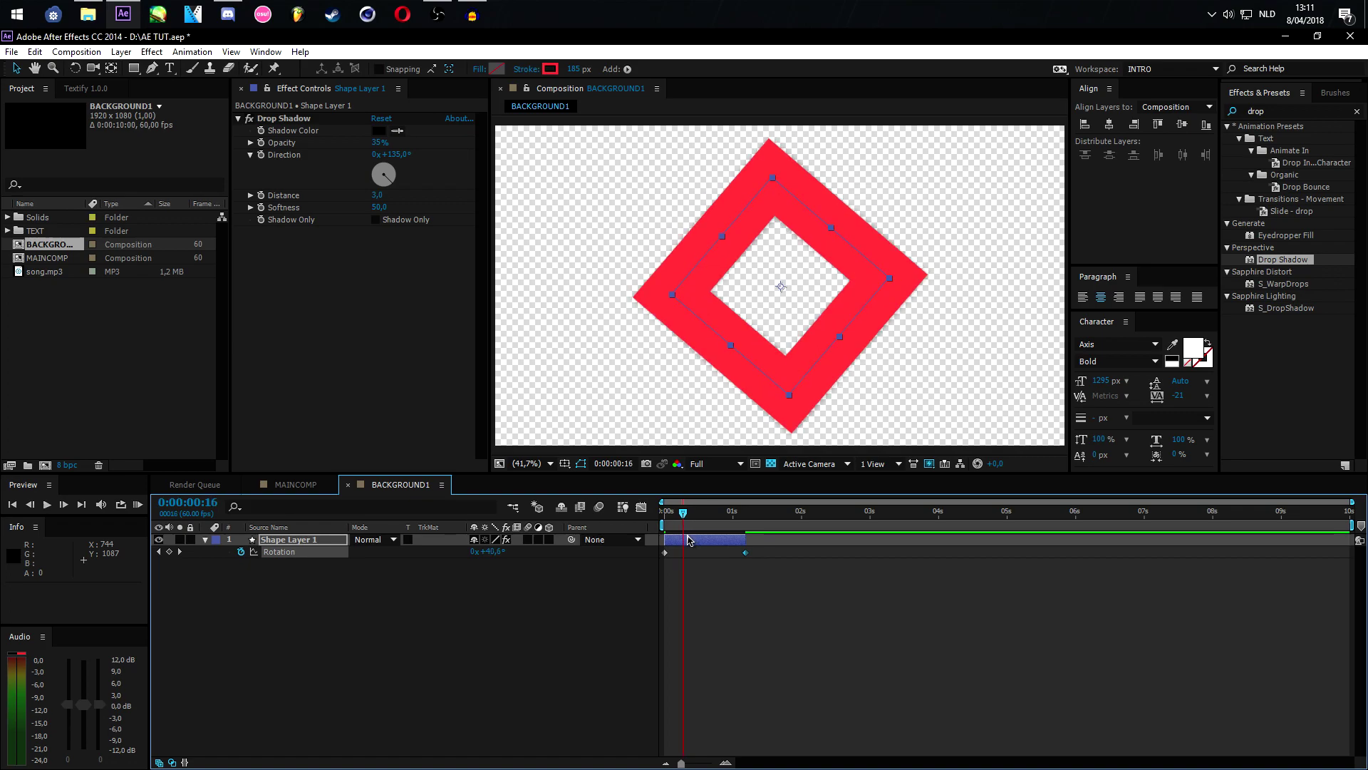
drag(689, 540, 738, 533)
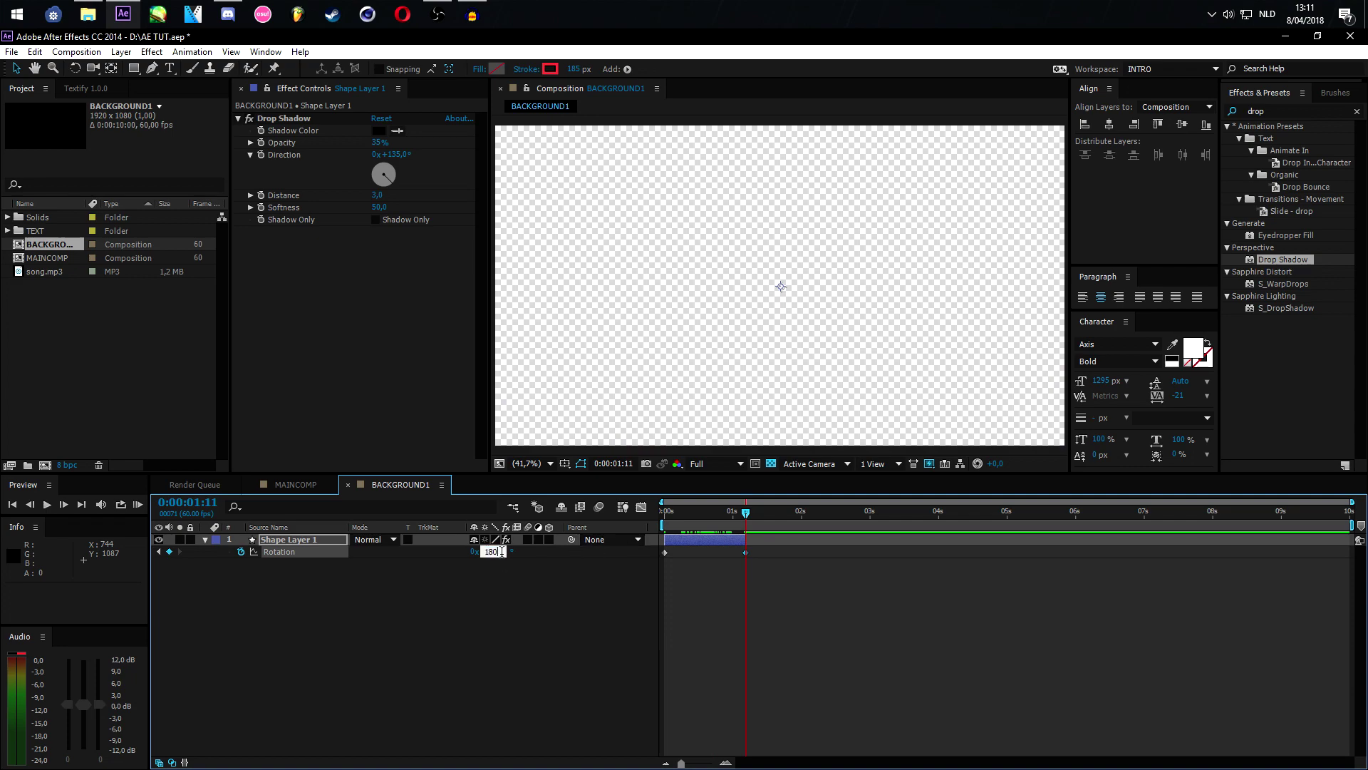
key(Return)
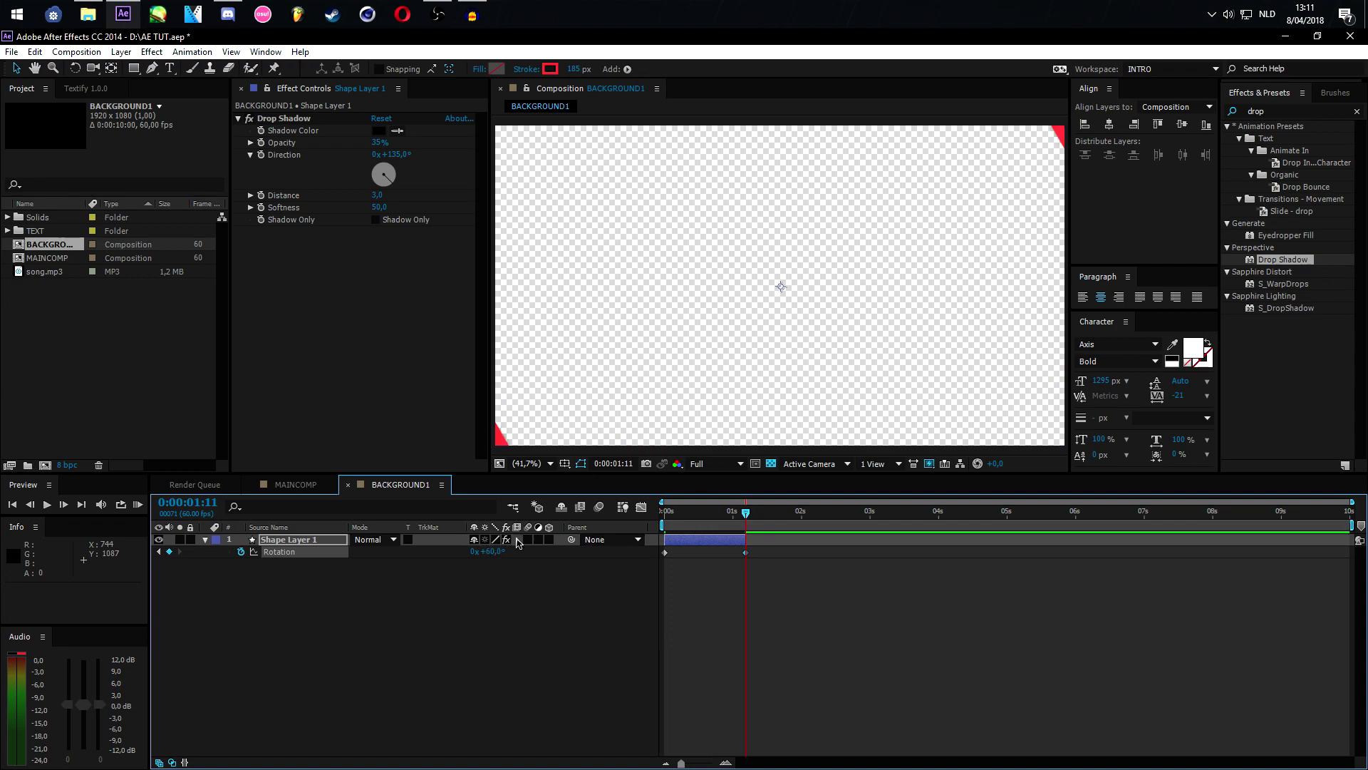
Duplicate Shape Layer 1 and shift the copy to start at 0:00:00:11
drag(741, 511, 686, 543)
key(ctrl+v)
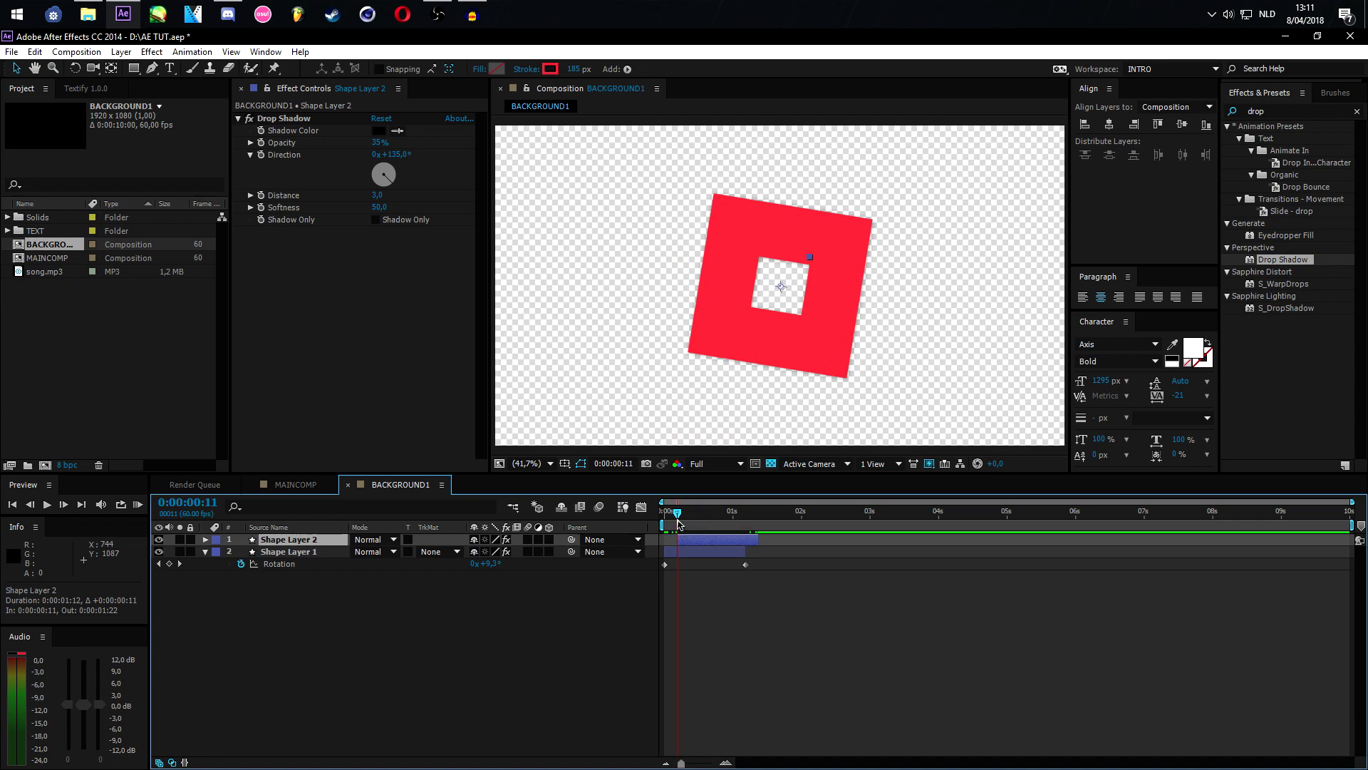
key(space)
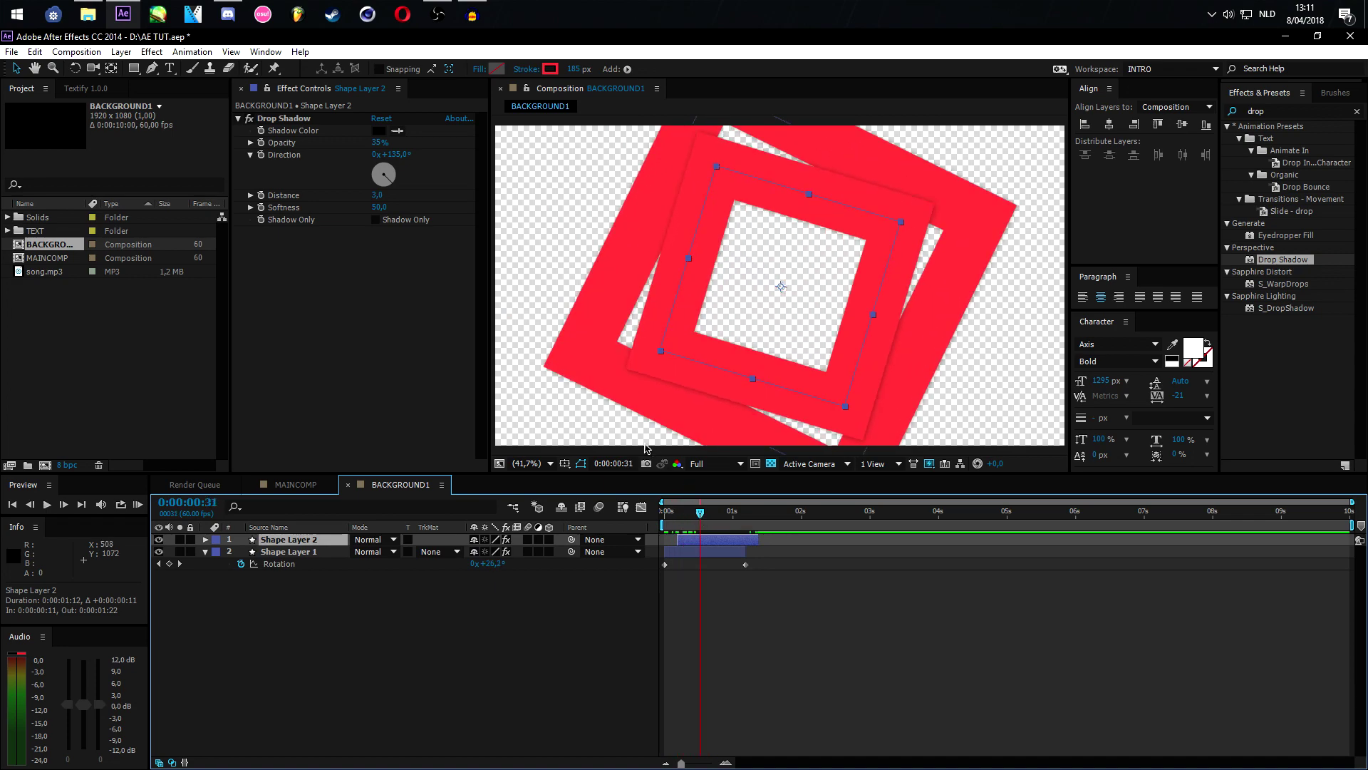
Set Shape Layer 2's stroke width to 135 px and its stroke colour to DE3827
drag(573, 69, 508, 72)
click(550, 69)
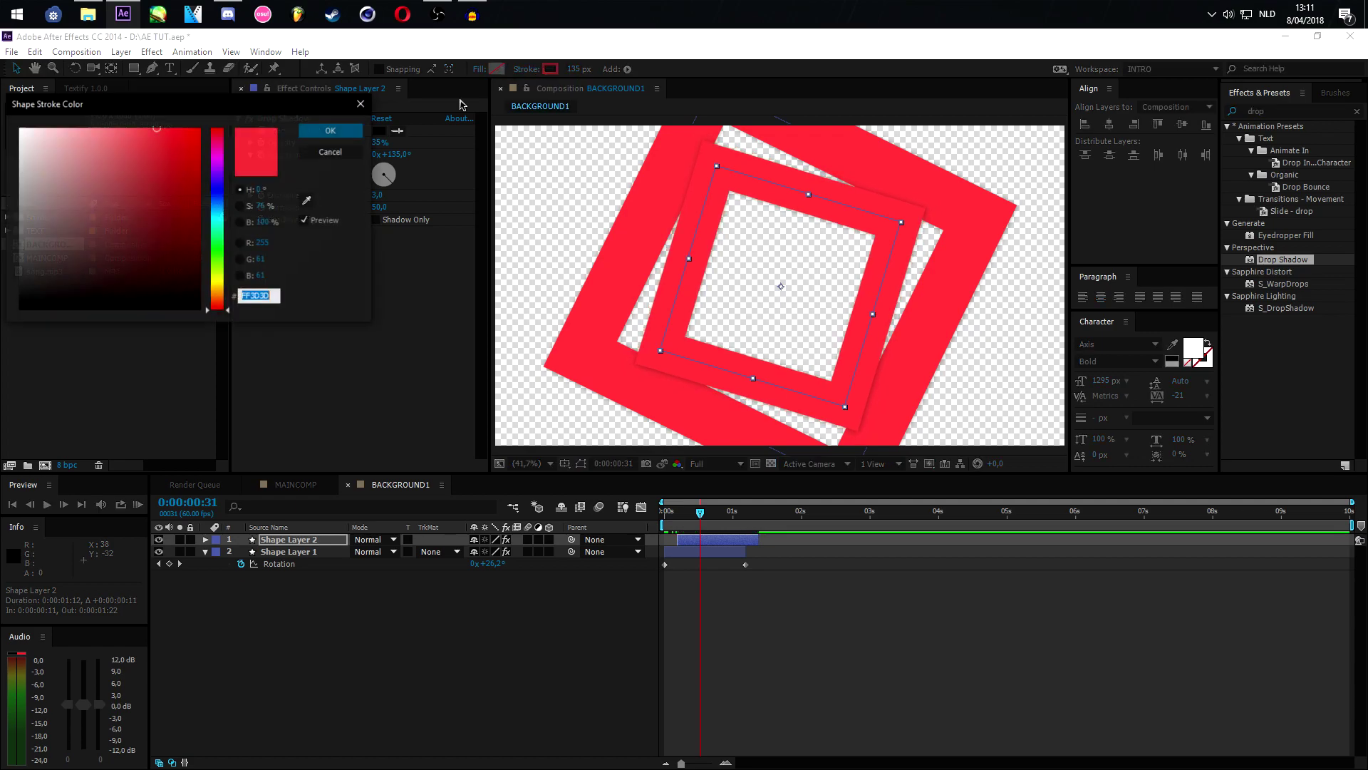
drag(156, 147, 168, 151)
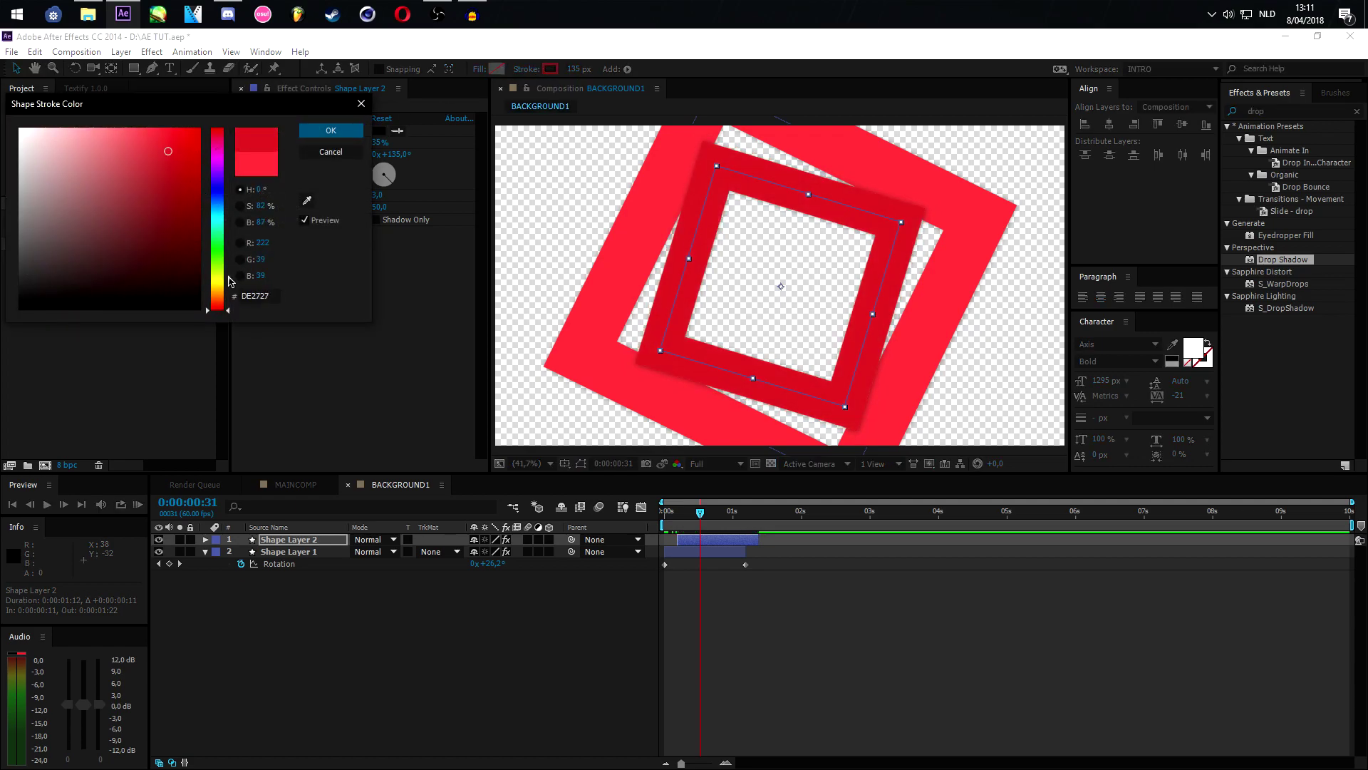
drag(222, 314, 230, 311)
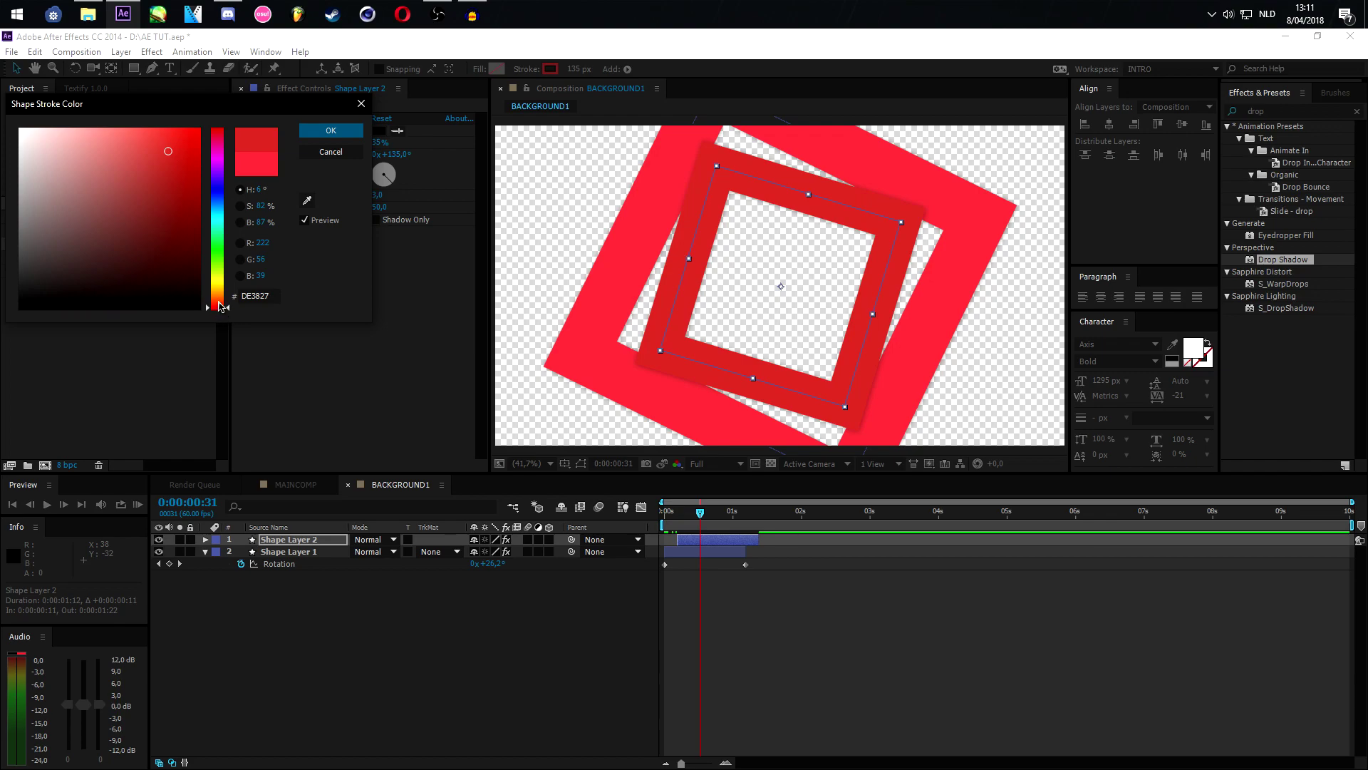
click(329, 131)
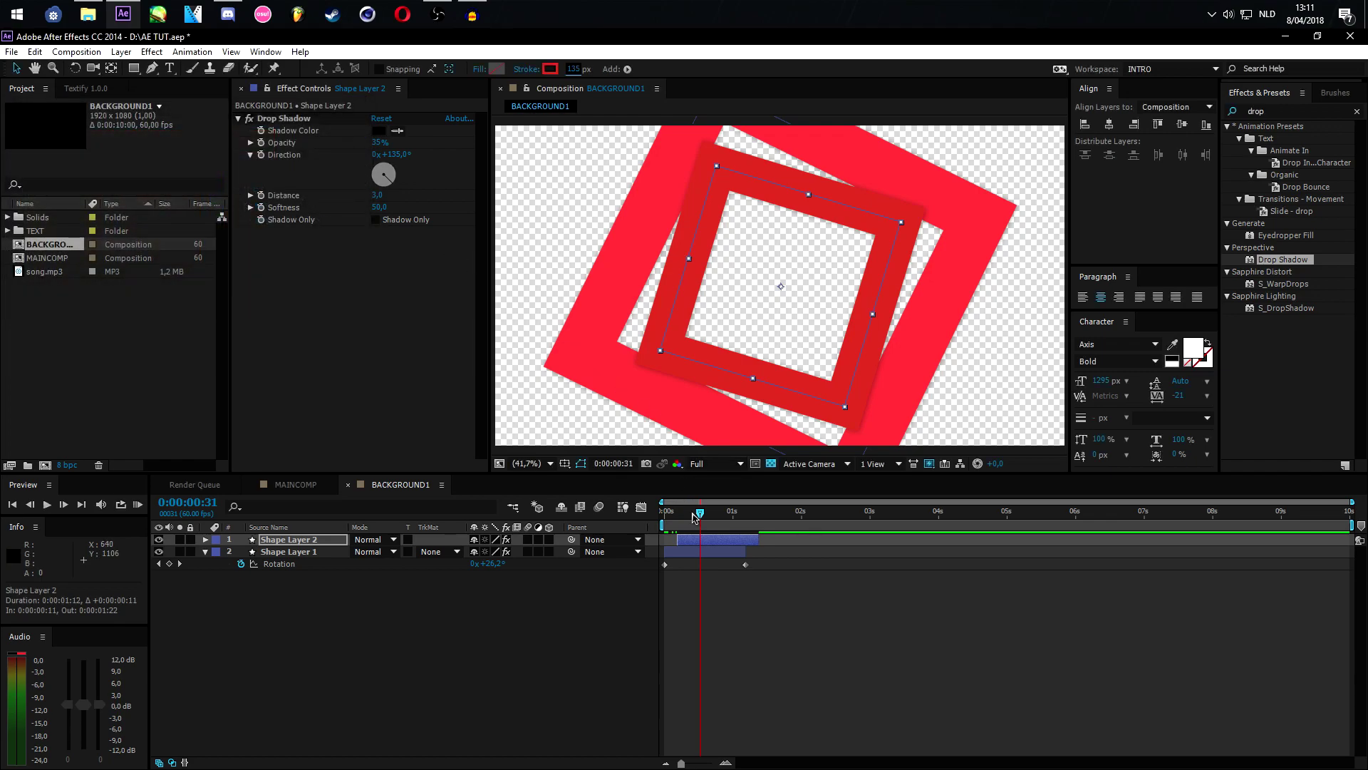
Duplicate Shape Layer 2 to start at 0:00:00:27 and give the copy a 103 px stroke in colour C81919
mouse_move(699, 542)
mouse_down()
mouse_move(711, 514)
mouse_move(746, 514)
mouse_move(710, 519)
mouse_move(691, 540)
mouse_move(706, 540)
mouse_up()
key(ctrl+d)
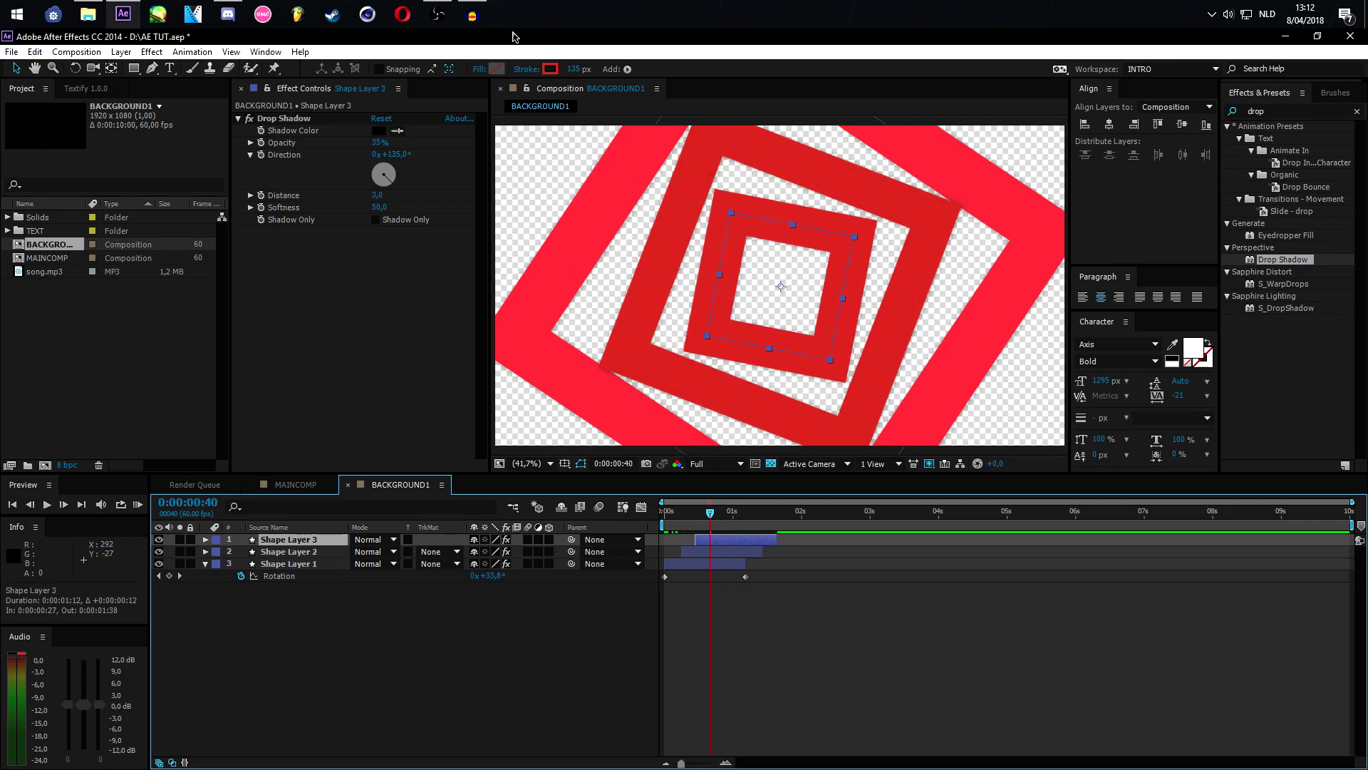
click(551, 70)
click(178, 166)
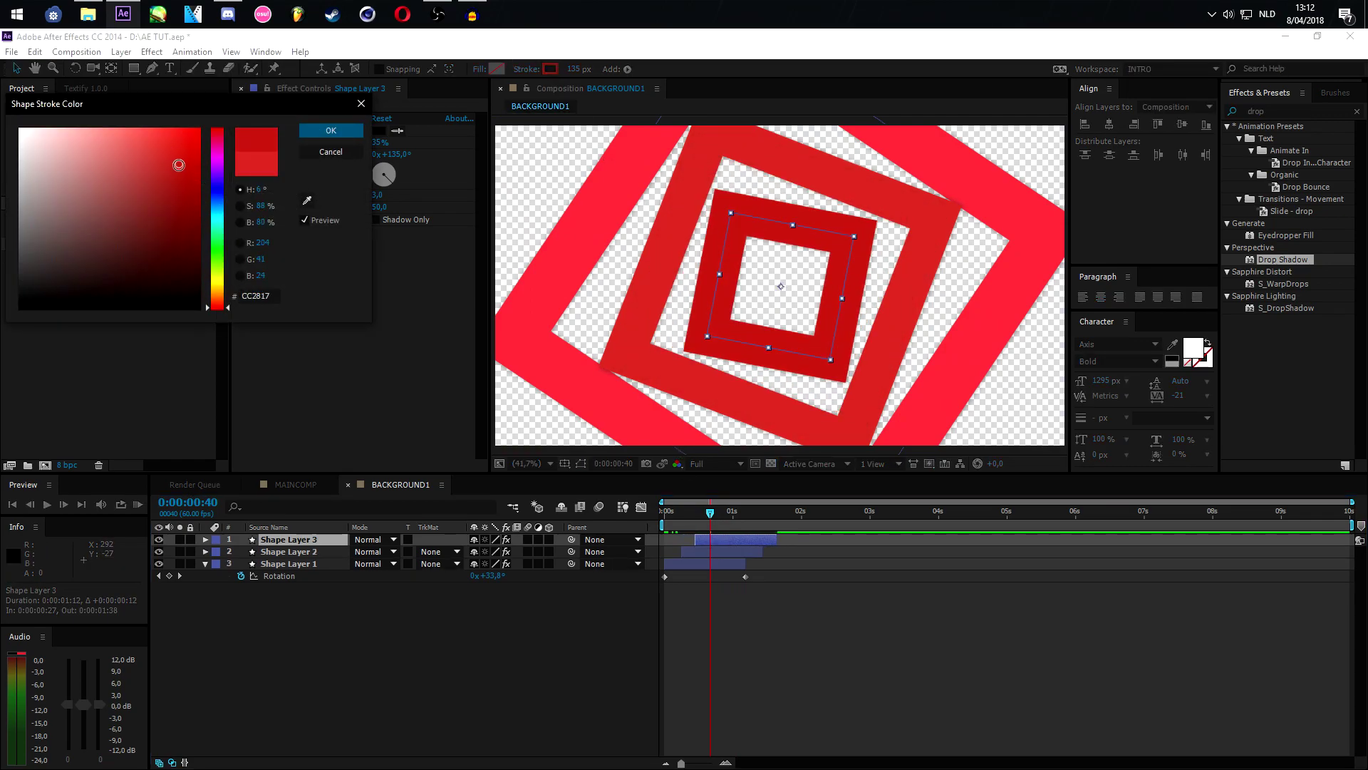
drag(220, 316, 221, 319)
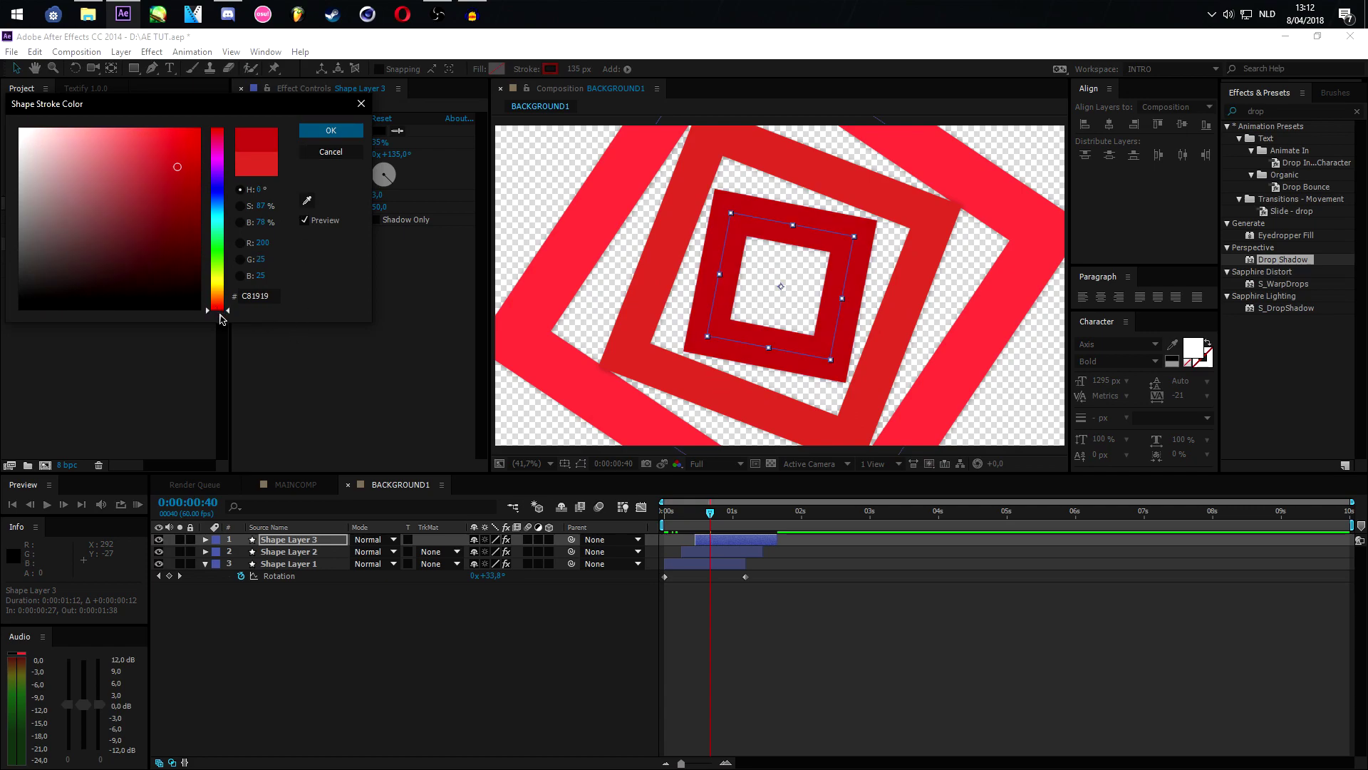
click(353, 136)
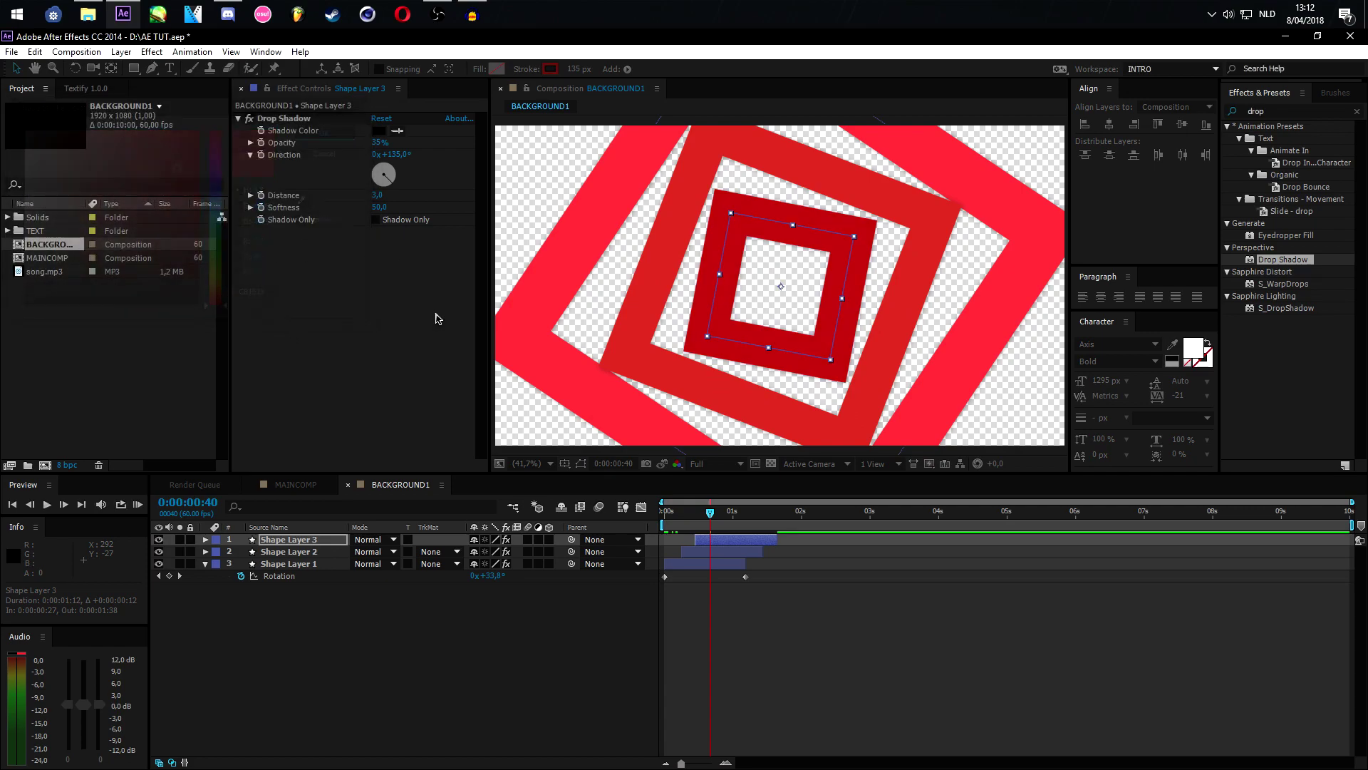
drag(580, 67, 555, 67)
Shift Shape Layer 3 to start at 0:00:00:25 and check its spacing against the other squares
click(722, 540)
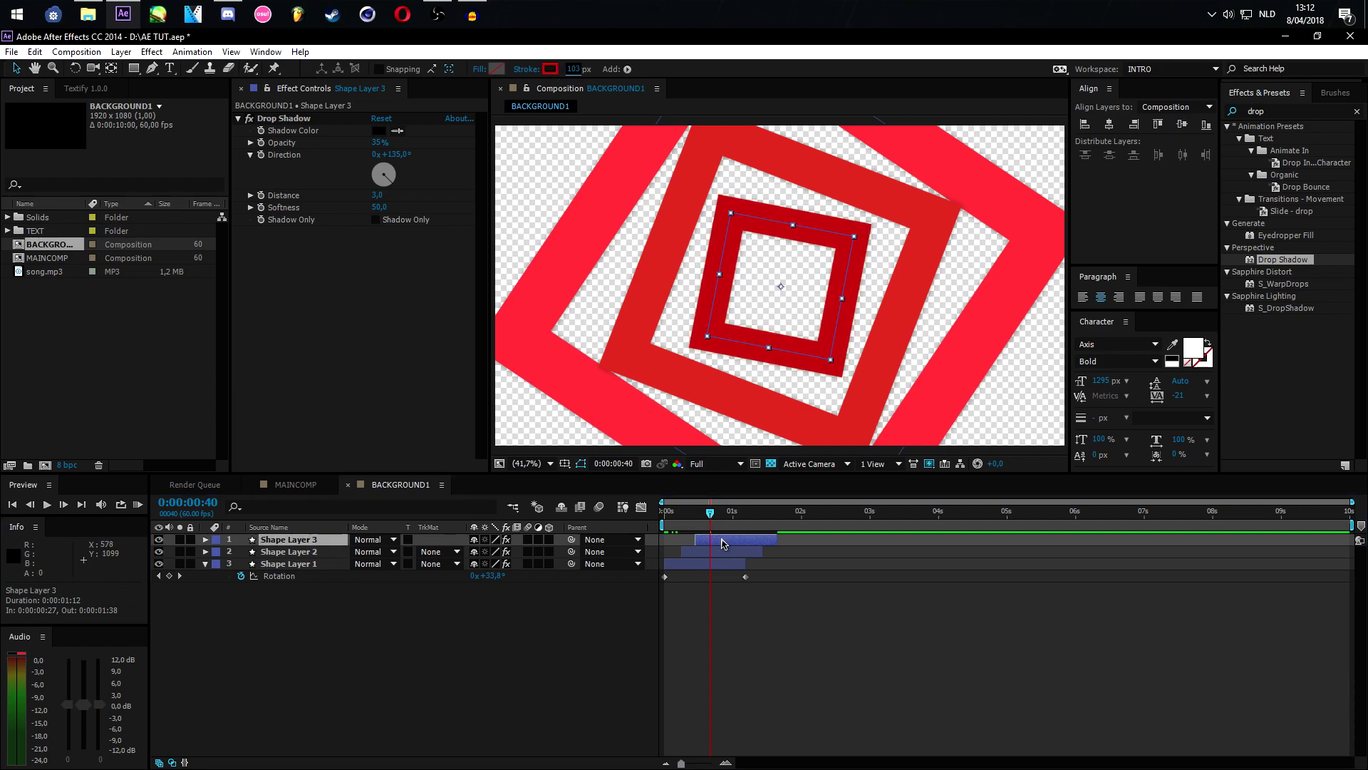
click(728, 514)
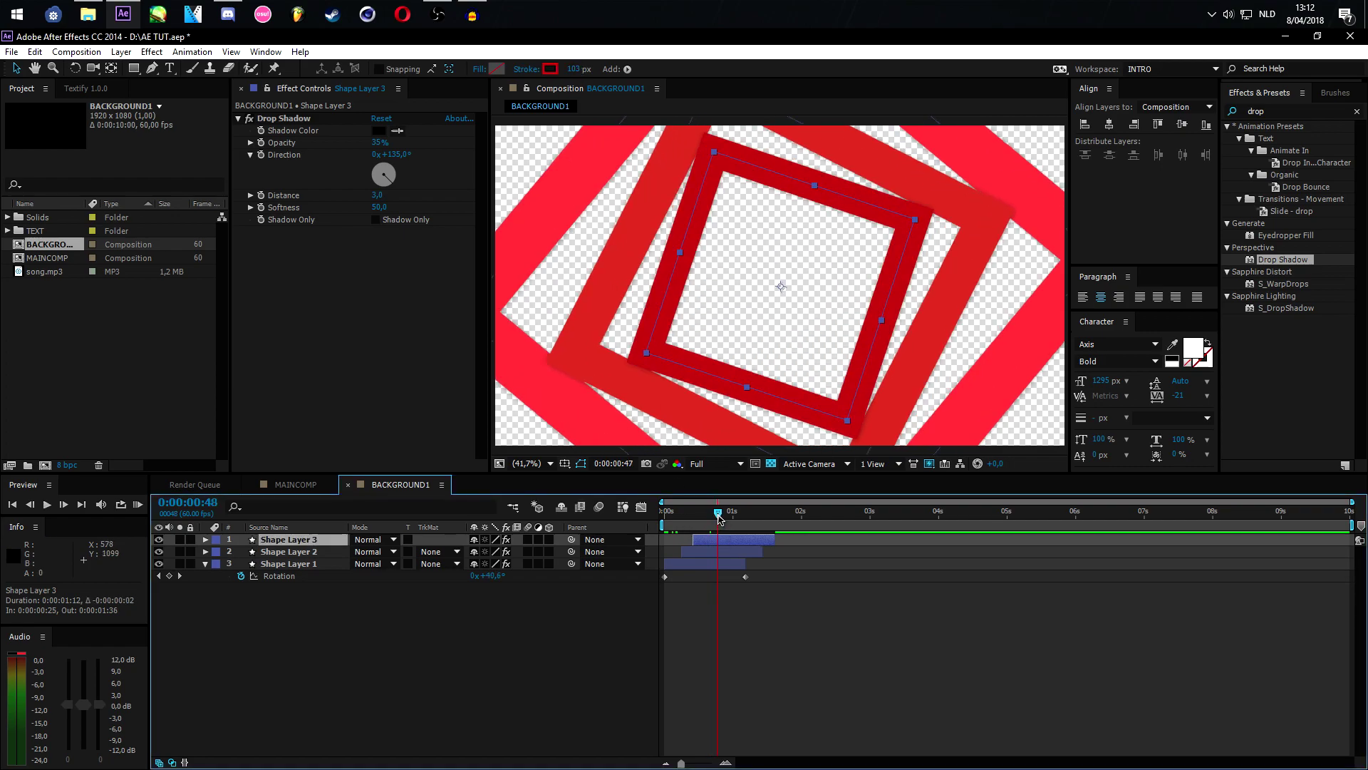
drag(729, 516, 698, 525)
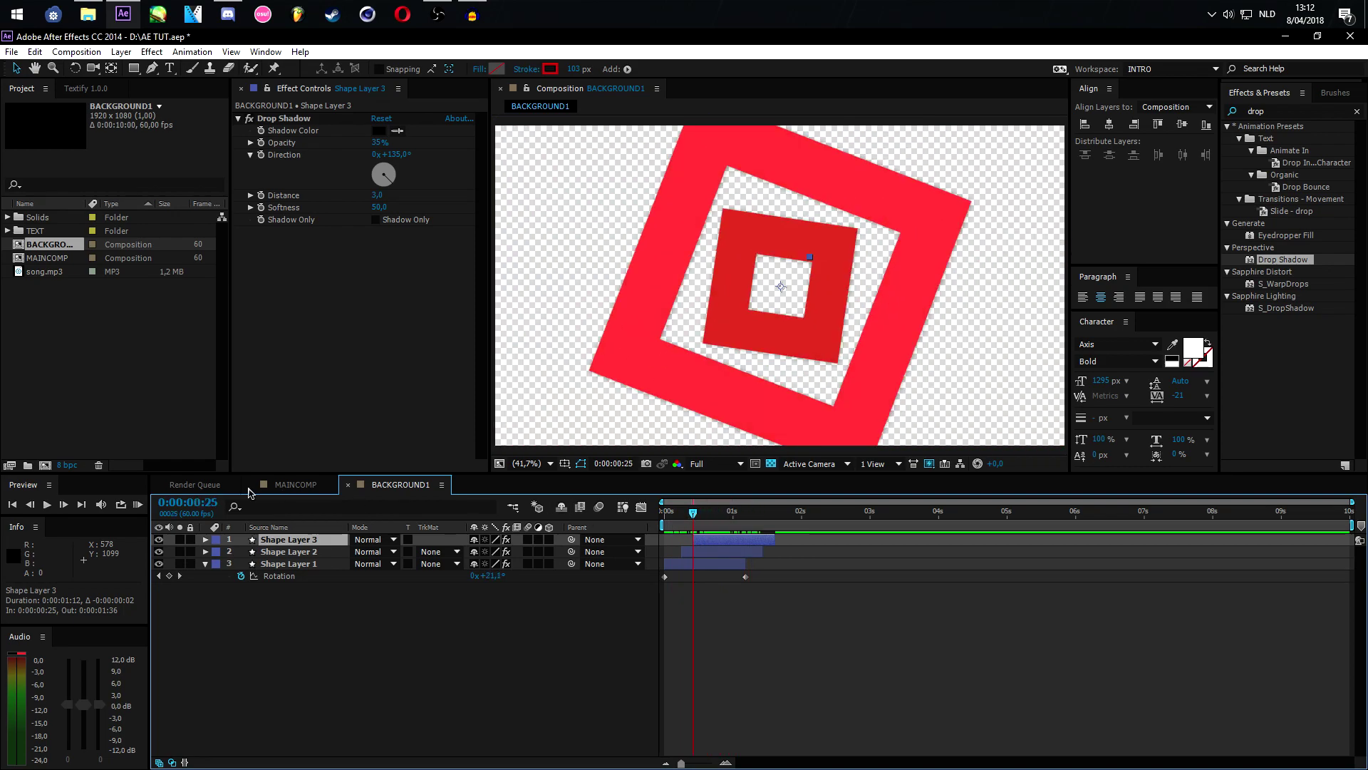
Duplicate Shape Layer 3 and shift the copy to start at 0:00:00:30
click(705, 511)
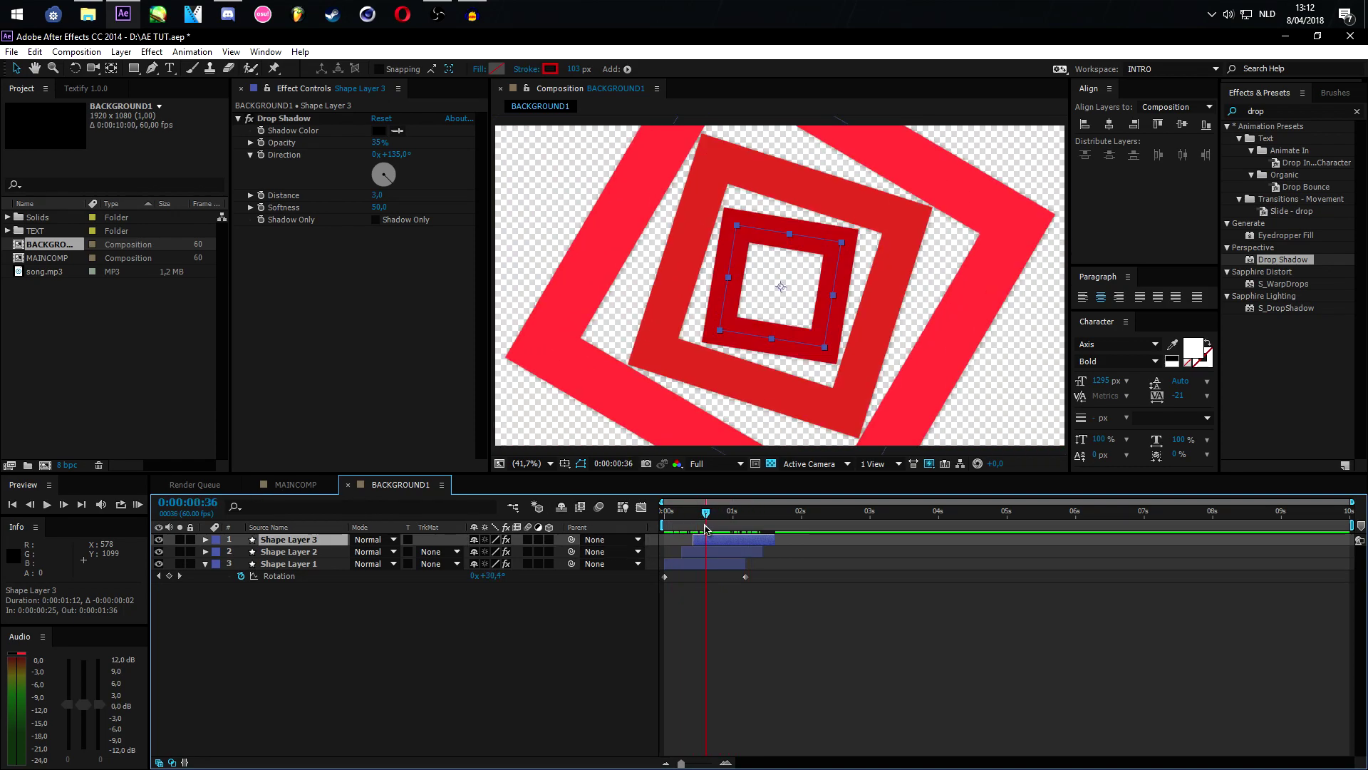
key(ctrl+d)
drag(712, 539, 718, 542)
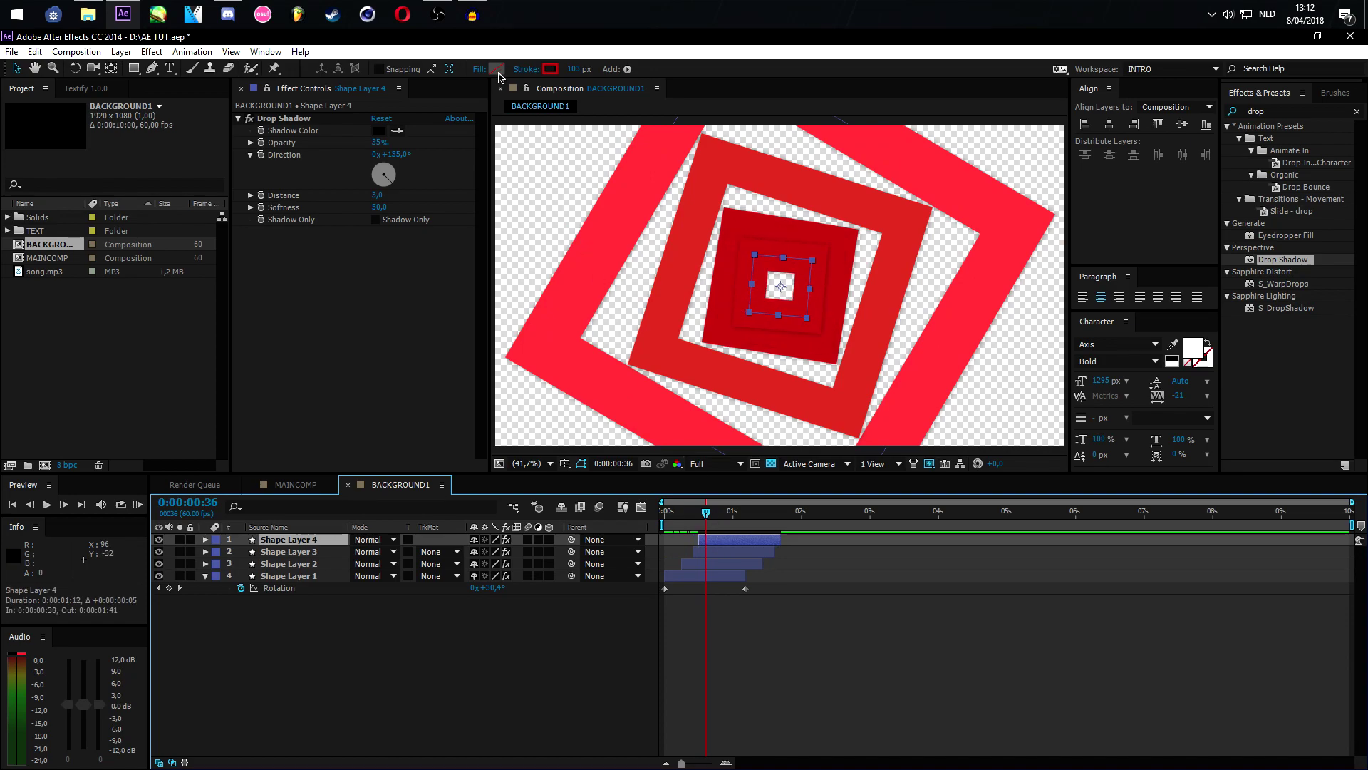
Give Shape Layer 4 a 139 px stroke in colour A01D1D and shift it to start at 0:00:00:36
drag(573, 69, 603, 70)
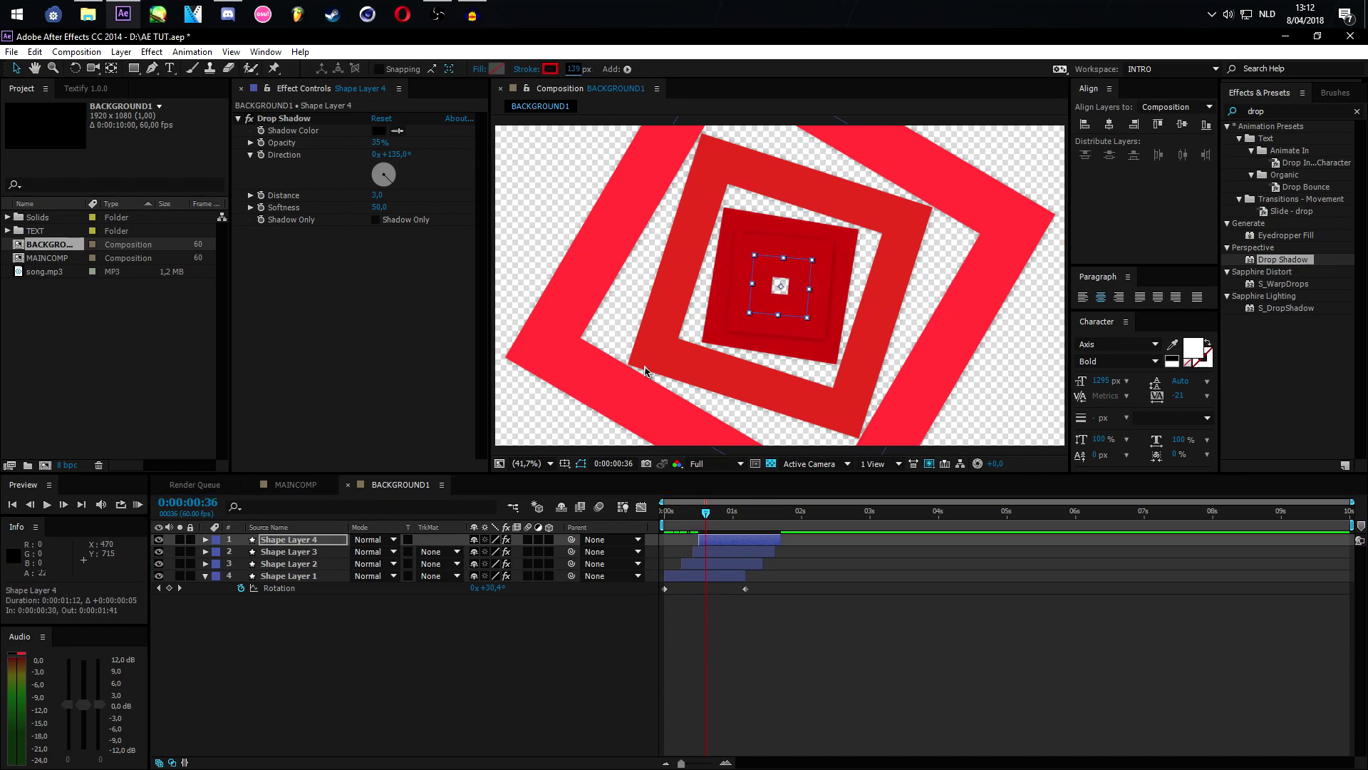
click(550, 68)
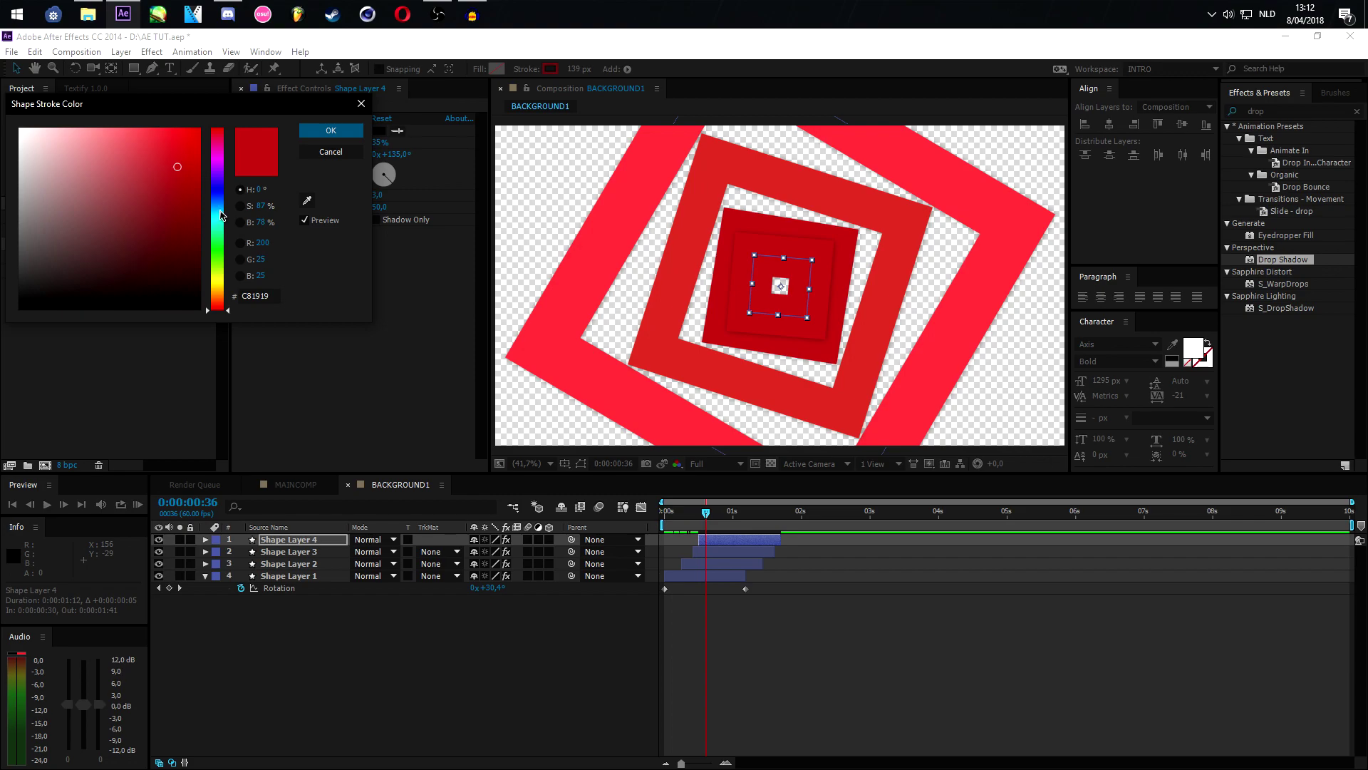
click(331, 130)
click(721, 515)
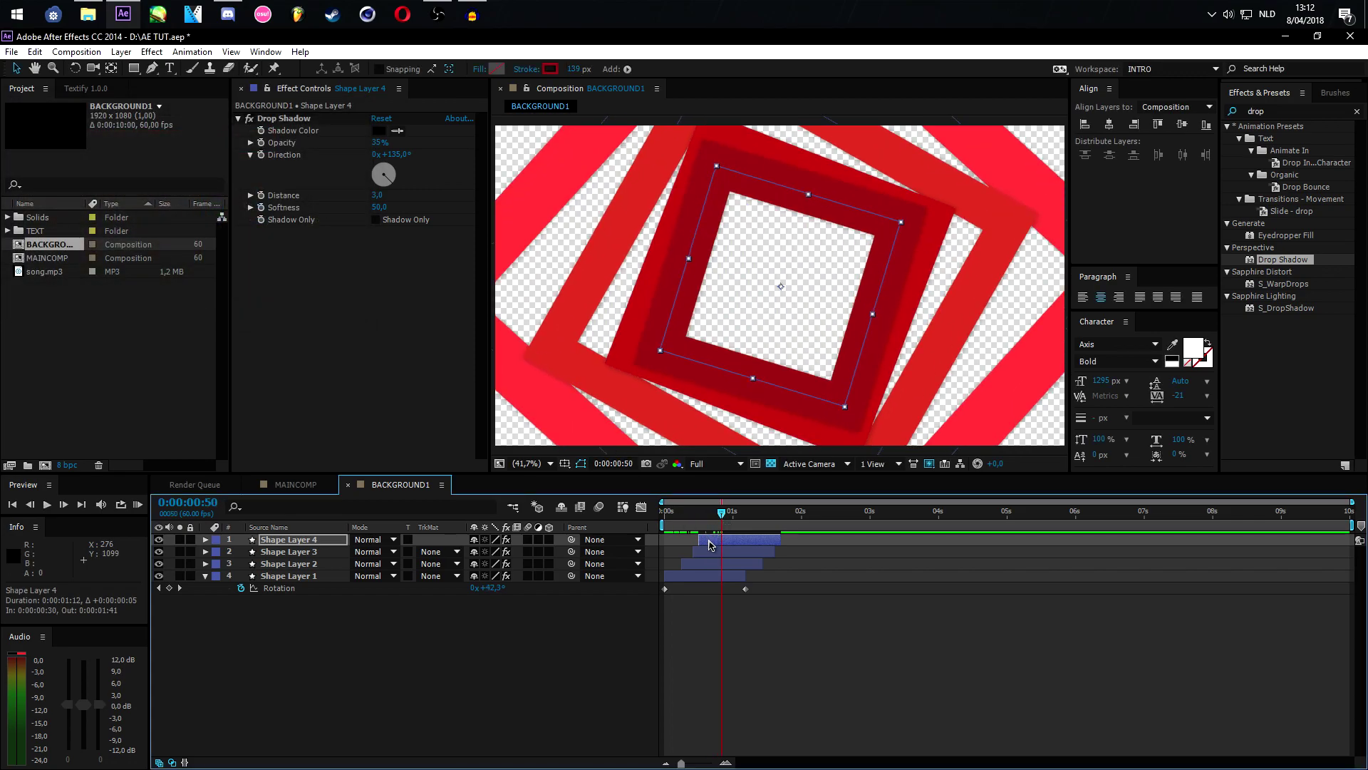
drag(712, 542, 723, 516)
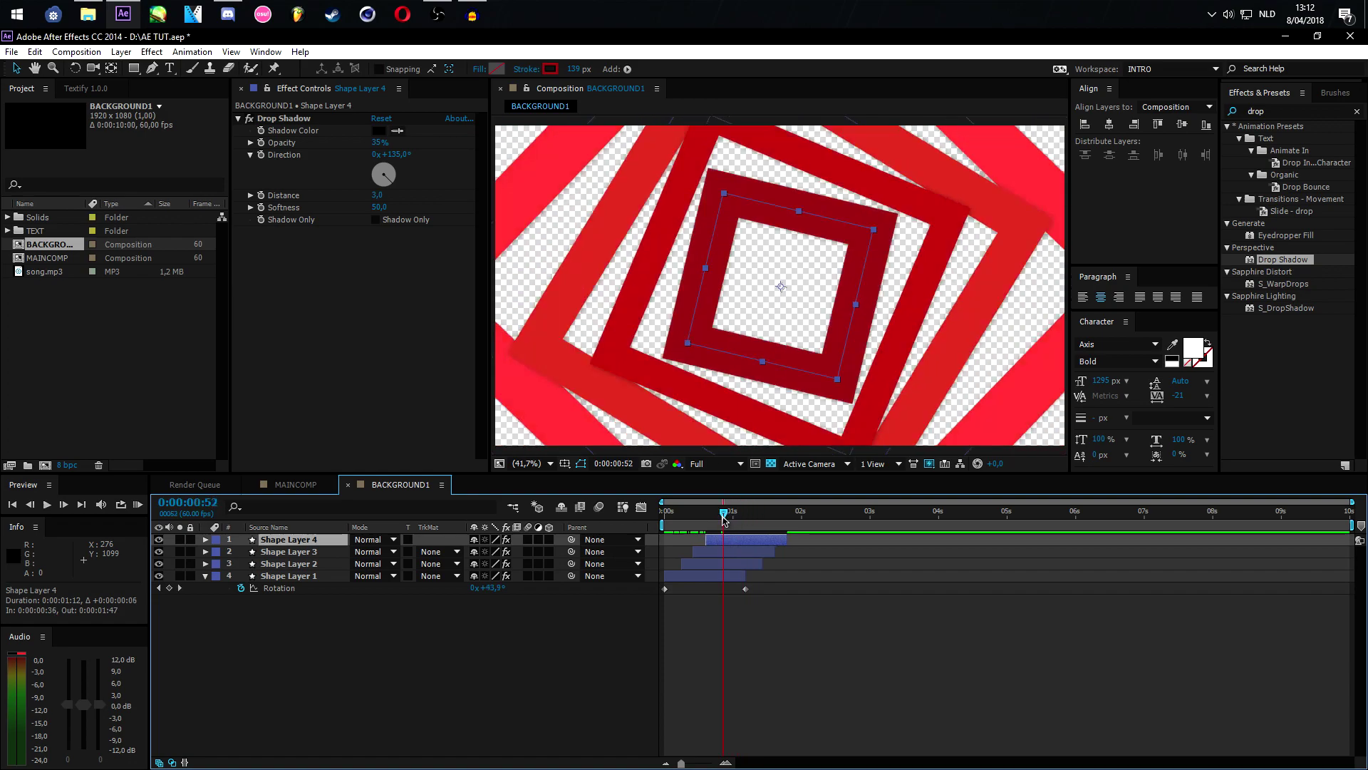
Duplicate all four shape layers and shift the copies so the first one starts at 0:00:00:56
key(i)
shift+click(71, 506)
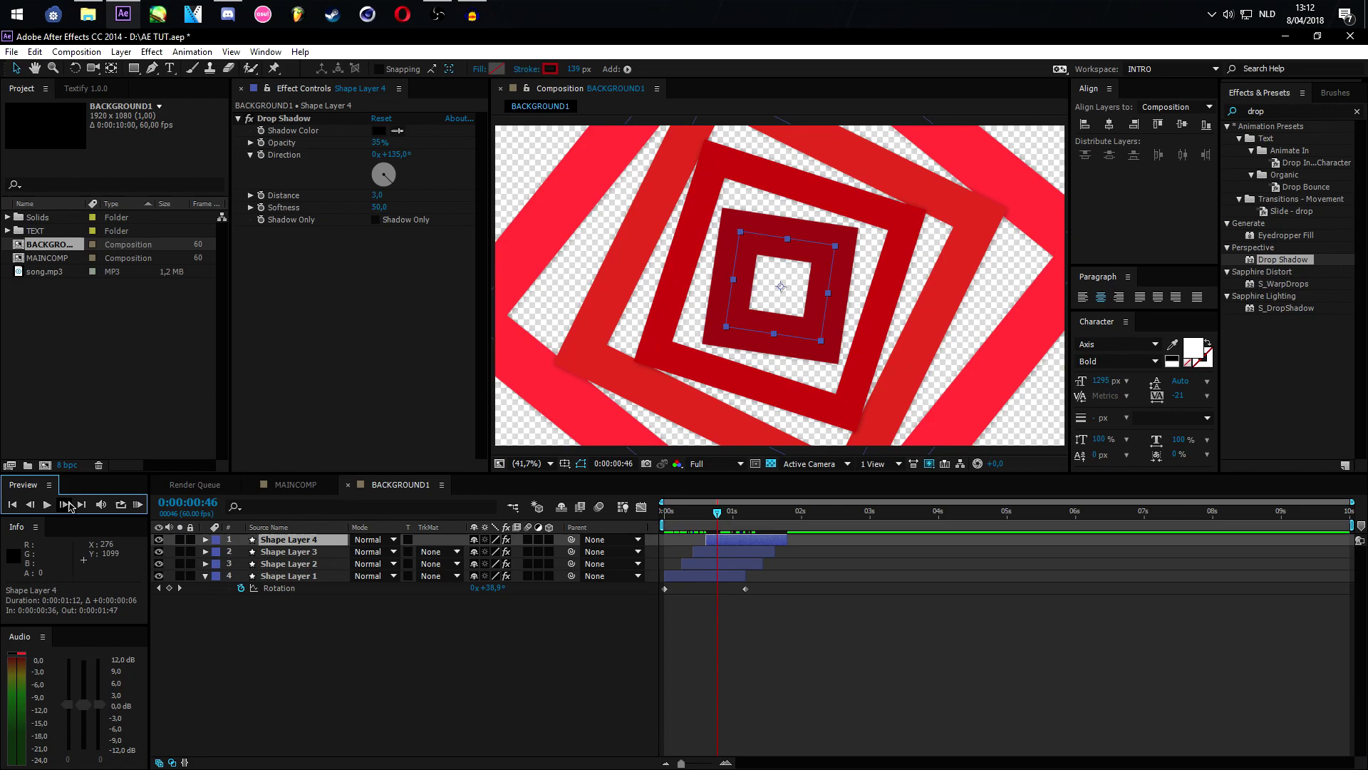
shift+click(71, 505)
shift+click(669, 576)
key(ctrl+d)
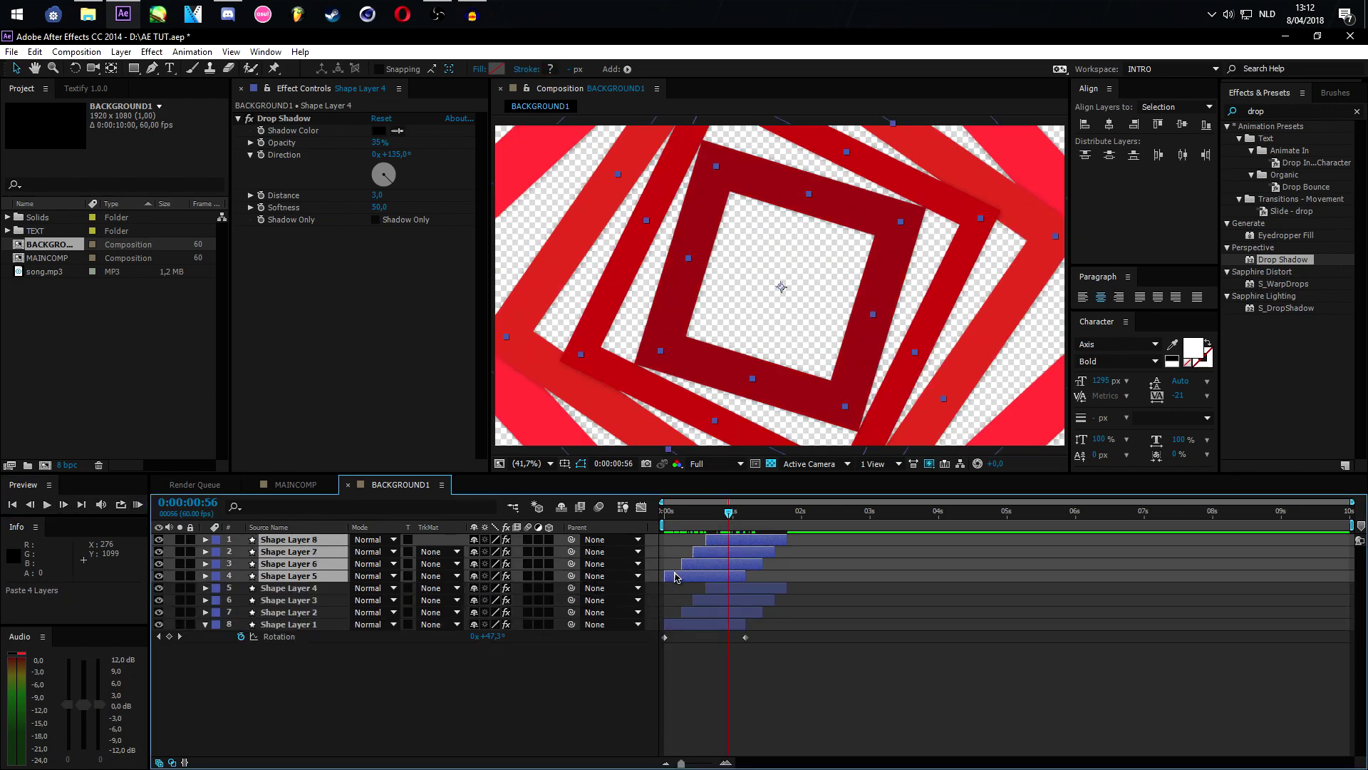
drag(677, 575, 741, 576)
Duplicate all eight shape layers and shift the copies so the first one starts at 0:00:01:52
drag(732, 518, 770, 528)
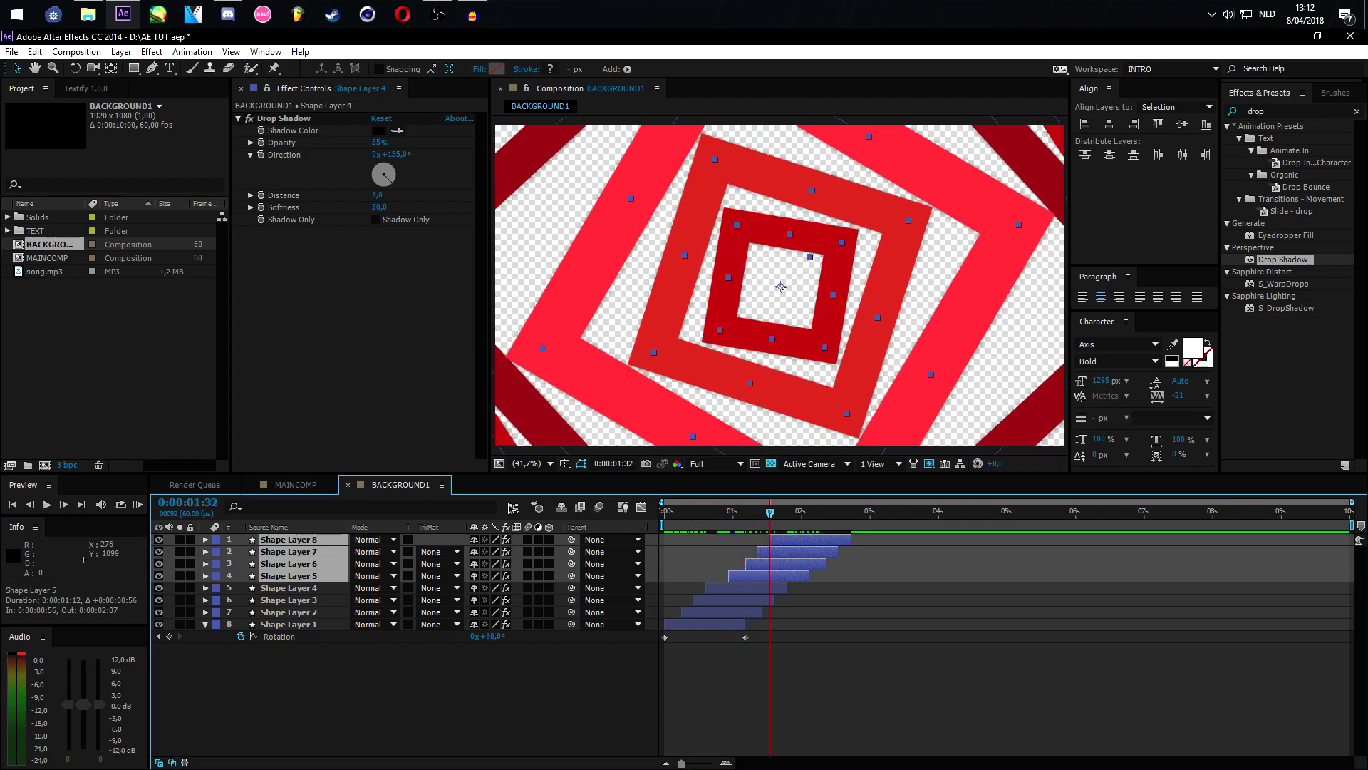
shift+click(63, 505)
shift+click(62, 504)
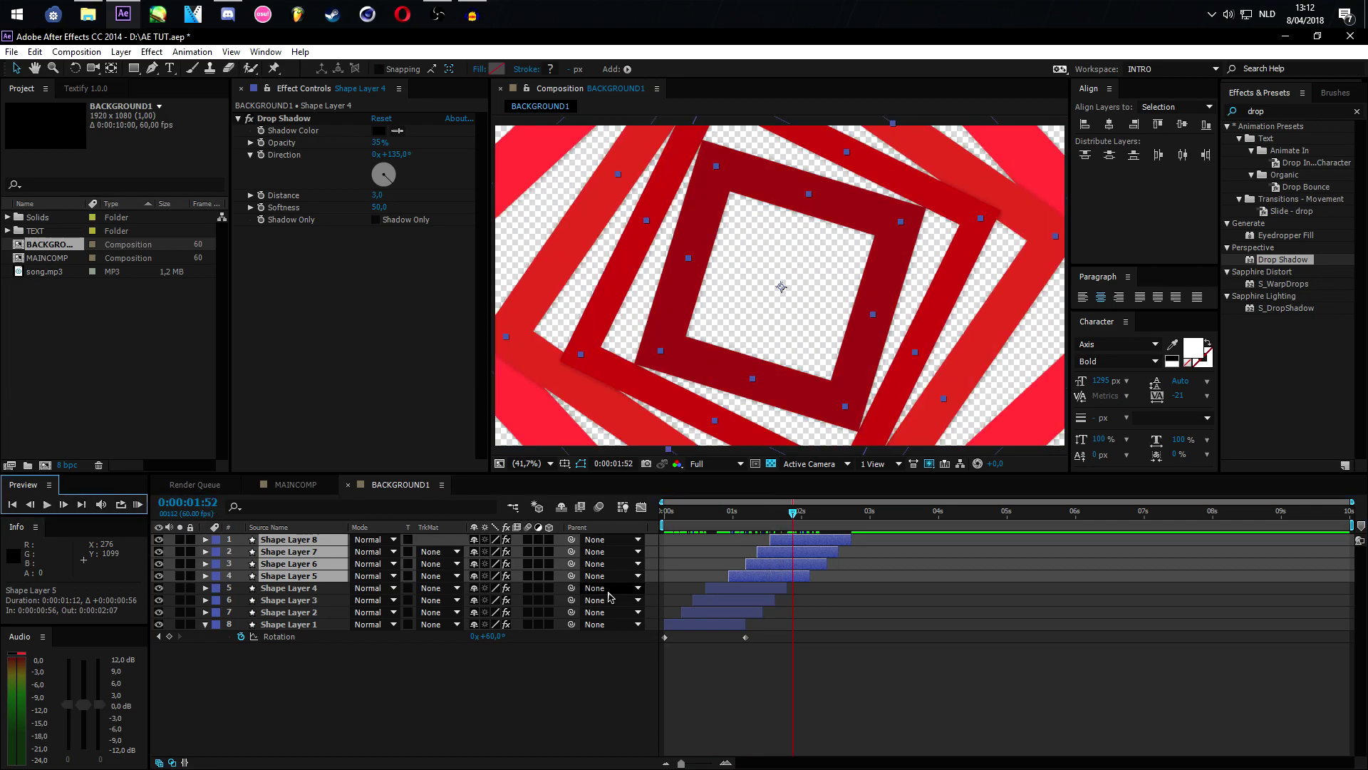
shift+click(689, 625)
key(ctrl+v)
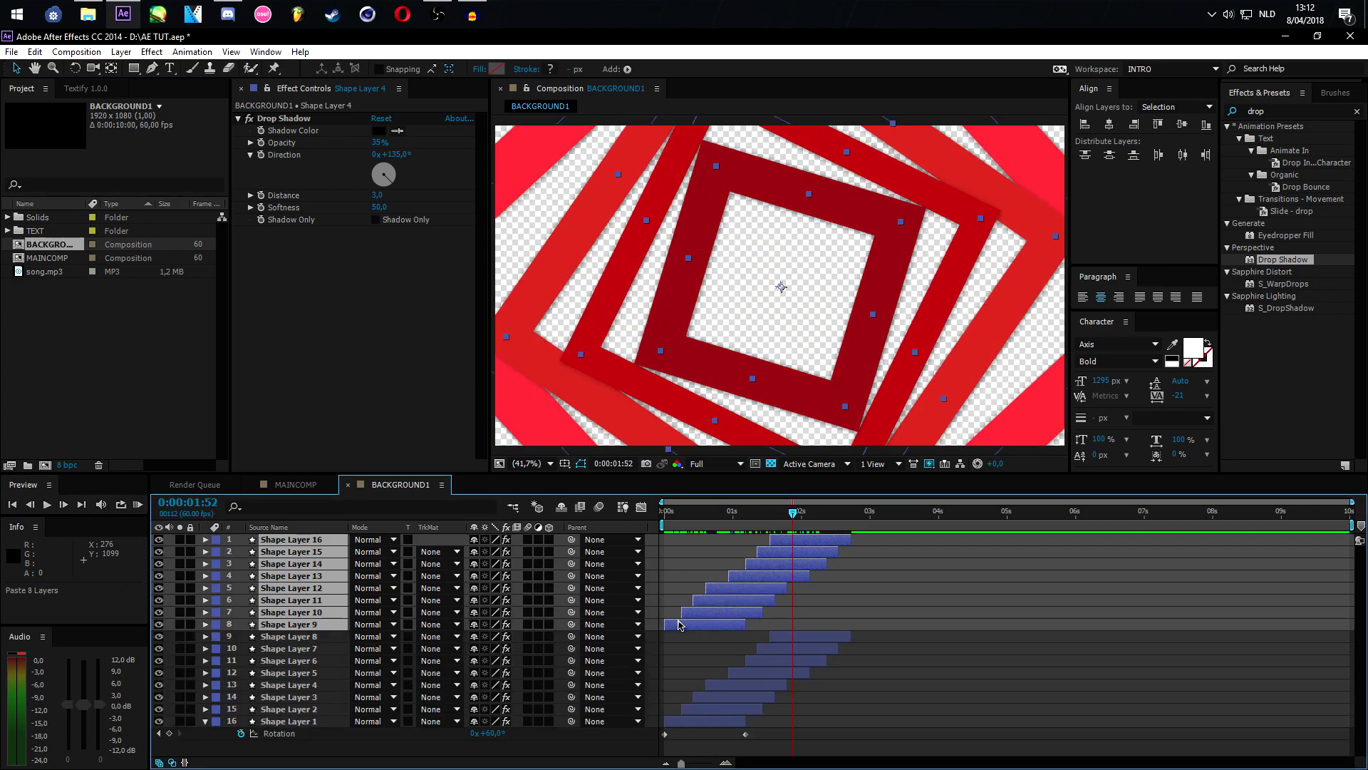
drag(696, 626, 826, 625)
Duplicate all sixteen shape layers and shift the copies so the first one starts at 0:00:03:44
drag(802, 514, 897, 514)
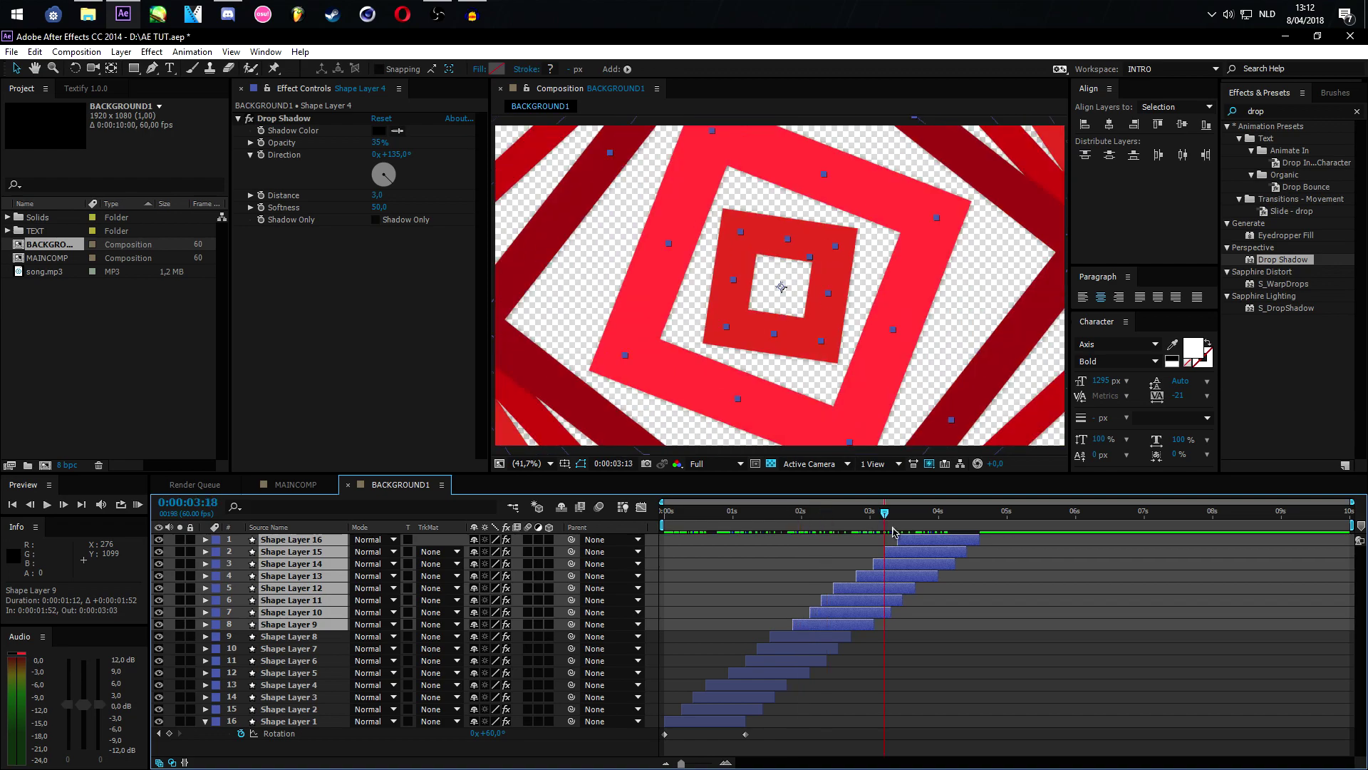
click(66, 505)
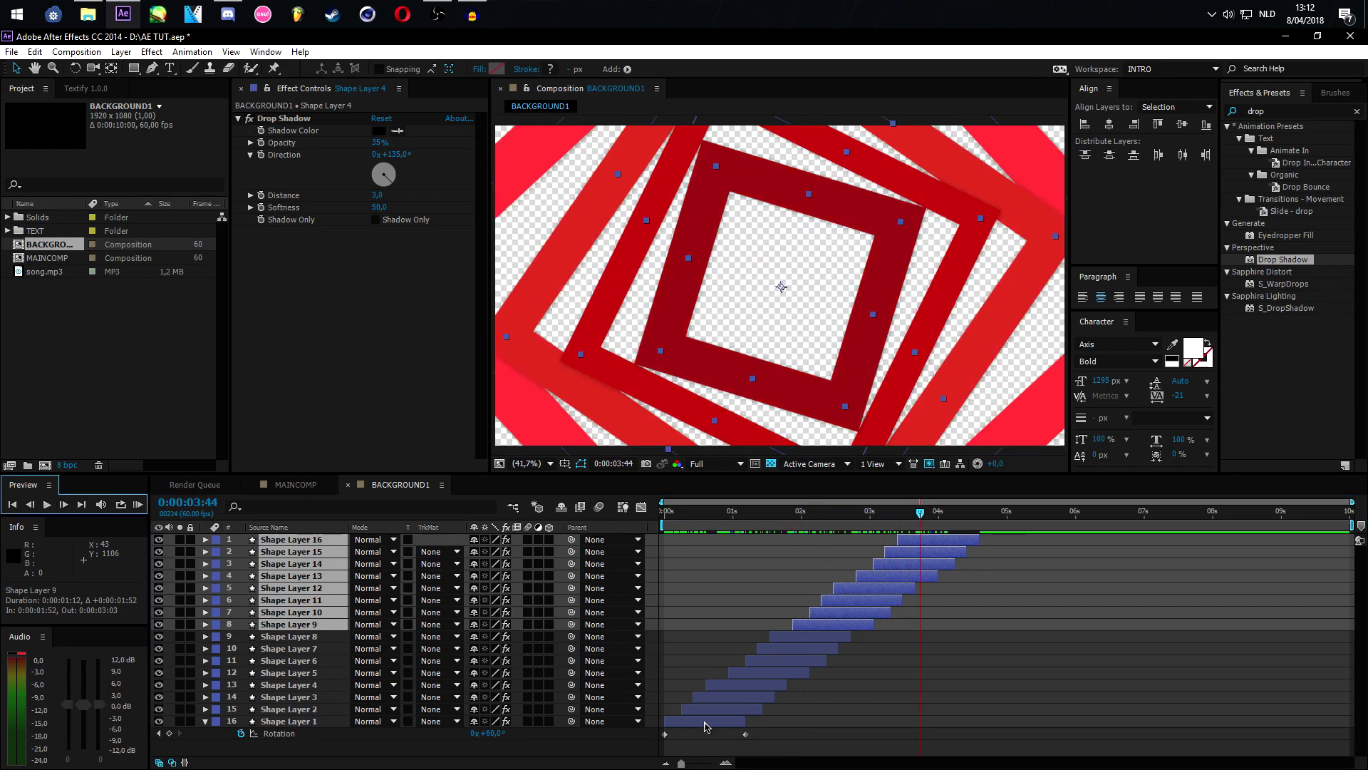
click(701, 723)
key(ctrl+a)
key(ctrl+d)
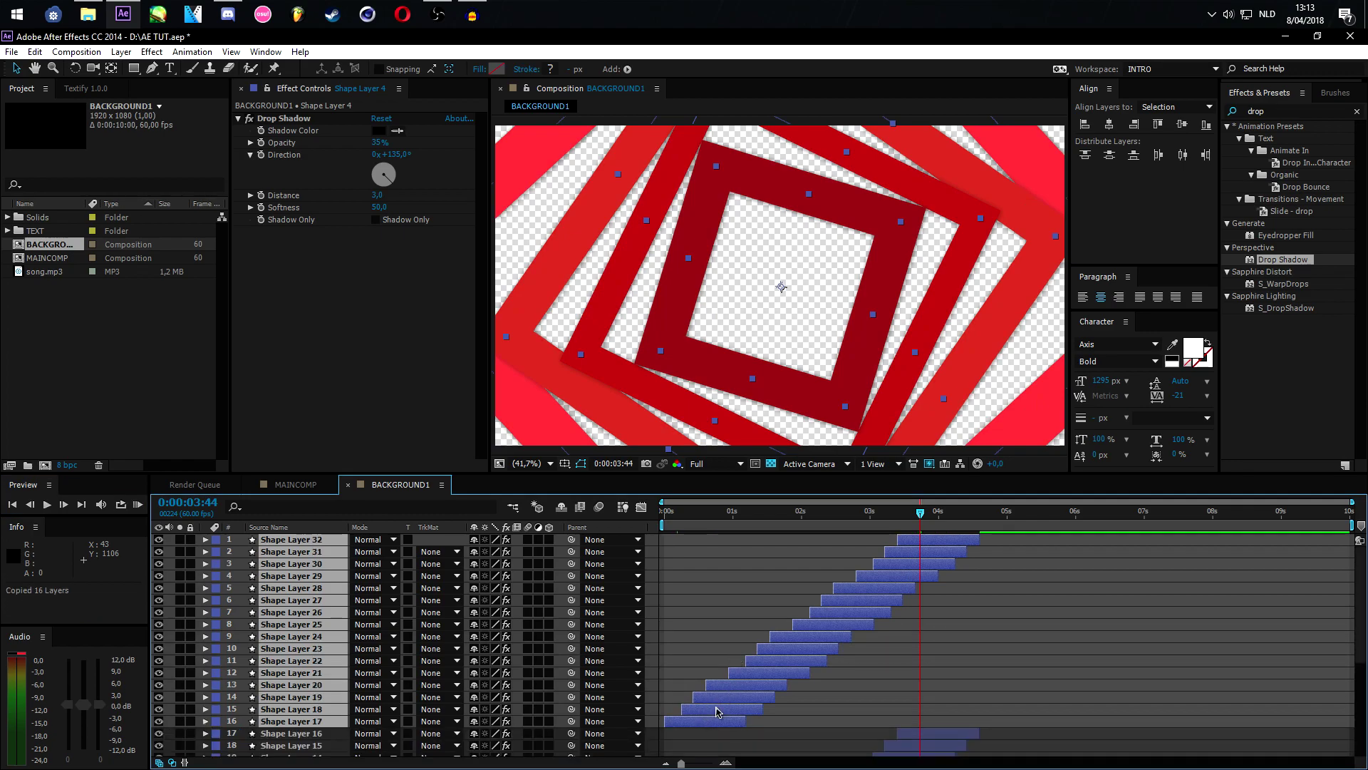
drag(737, 721, 971, 727)
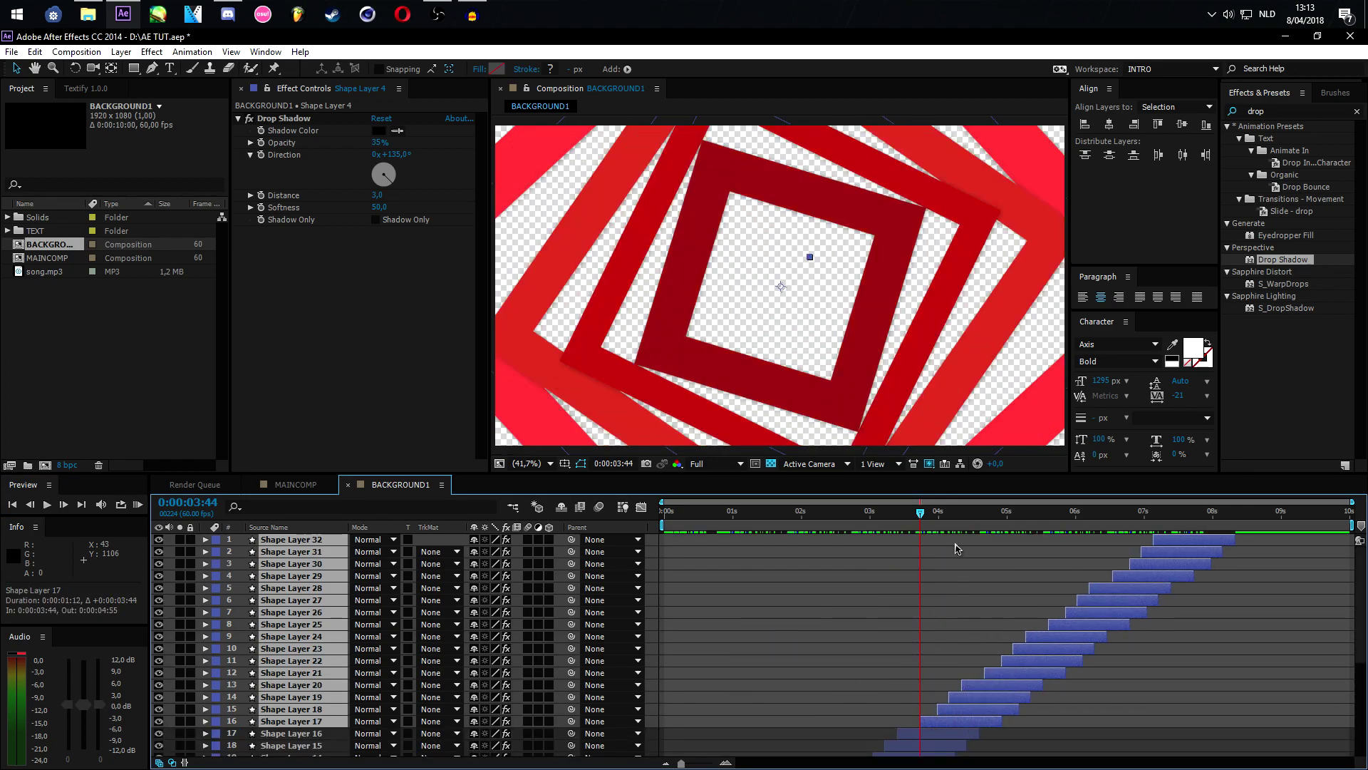
Pre-compose all the shape layers into Pre-comp 1, moving all attributes into the new composition
drag(949, 522, 1143, 539)
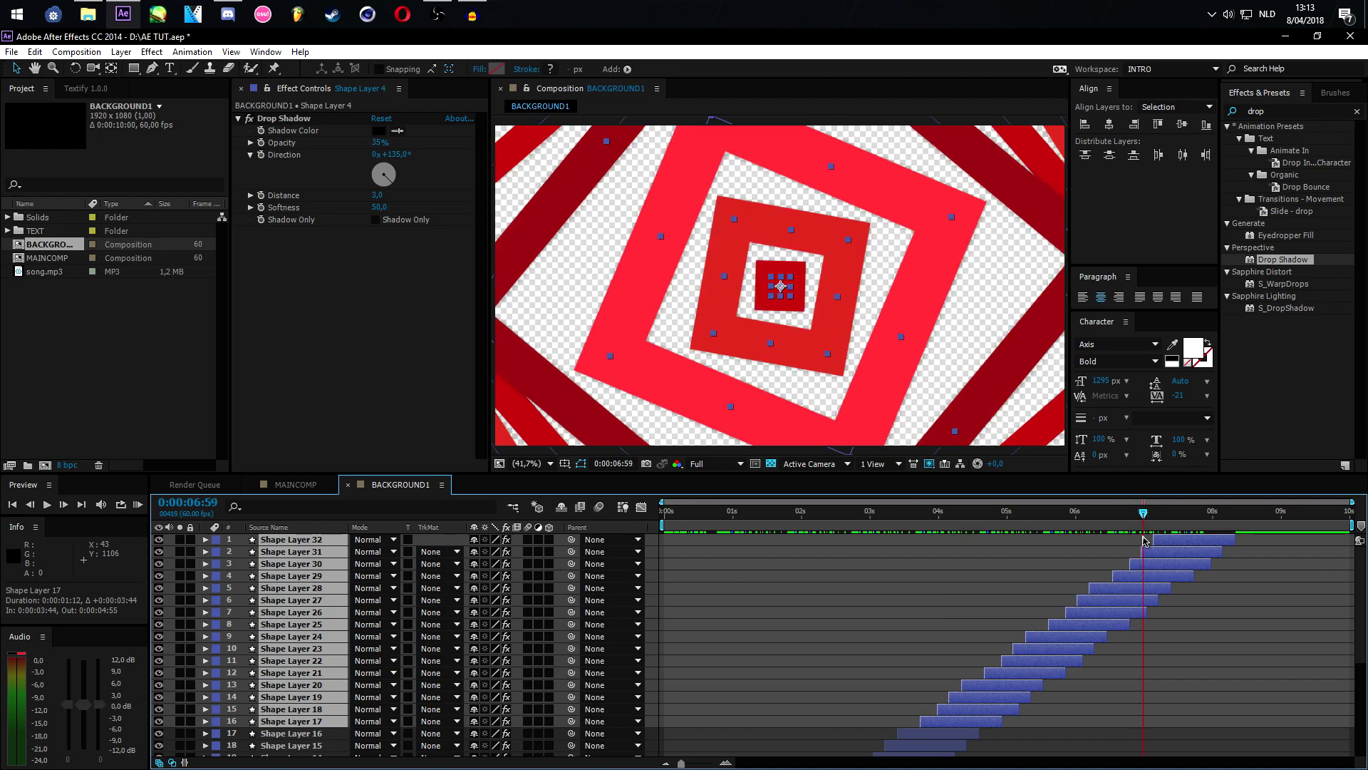
drag(930, 554, 673, 554)
key(ctrl+a)
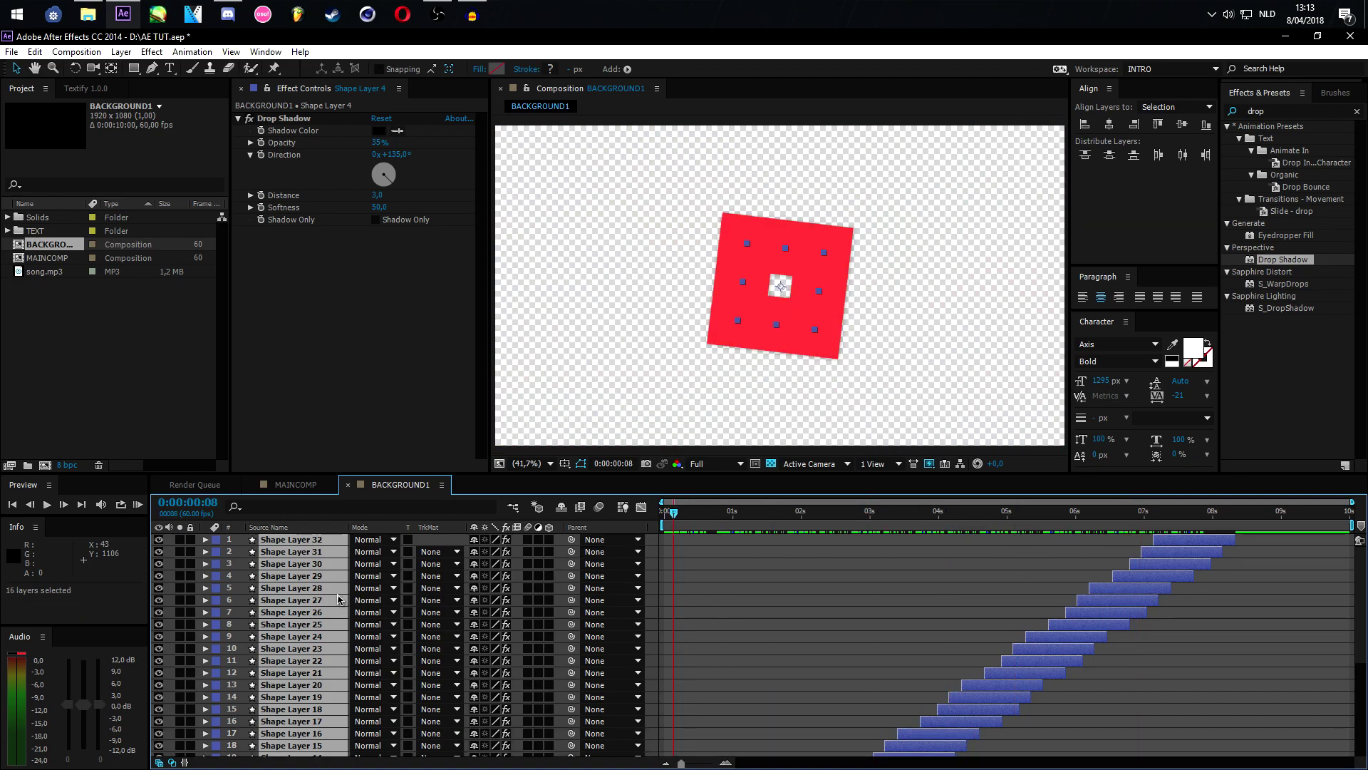
right_click(337, 595)
click(399, 464)
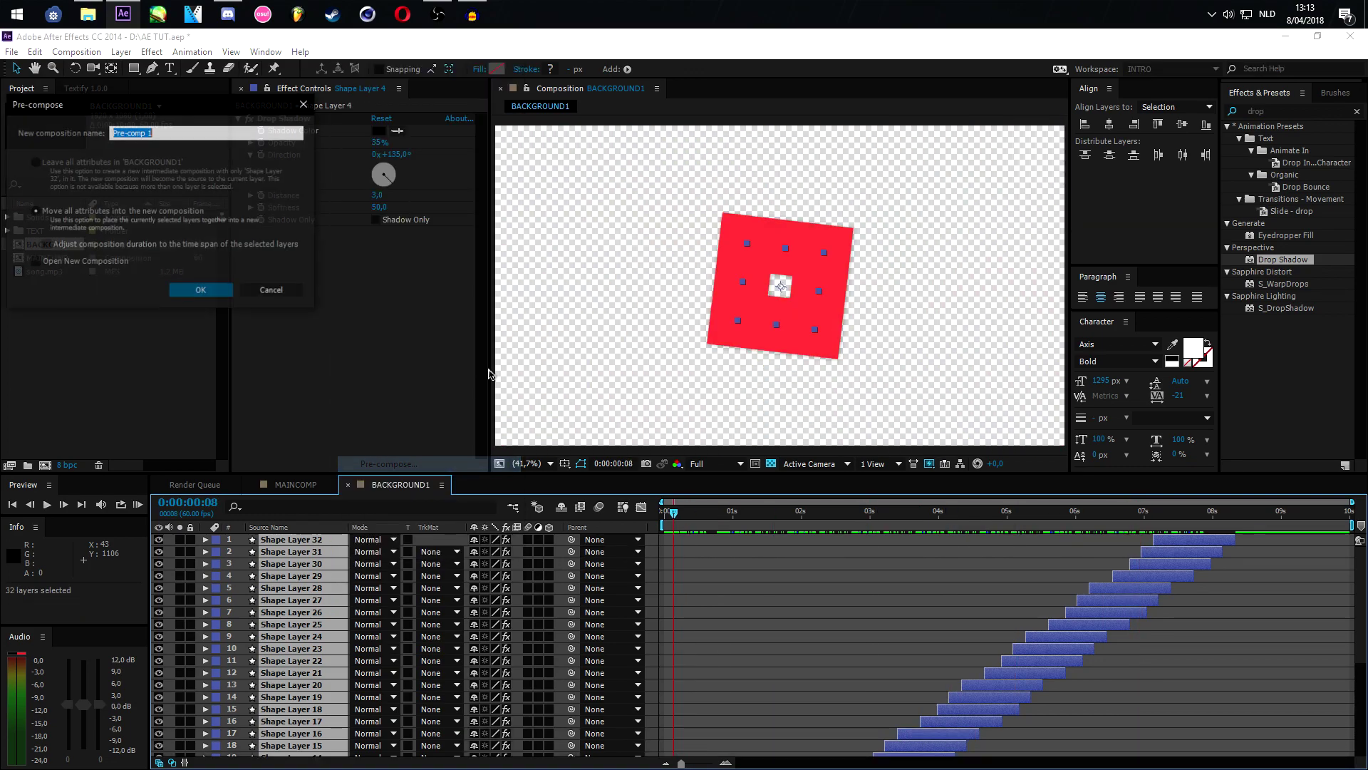
click(192, 290)
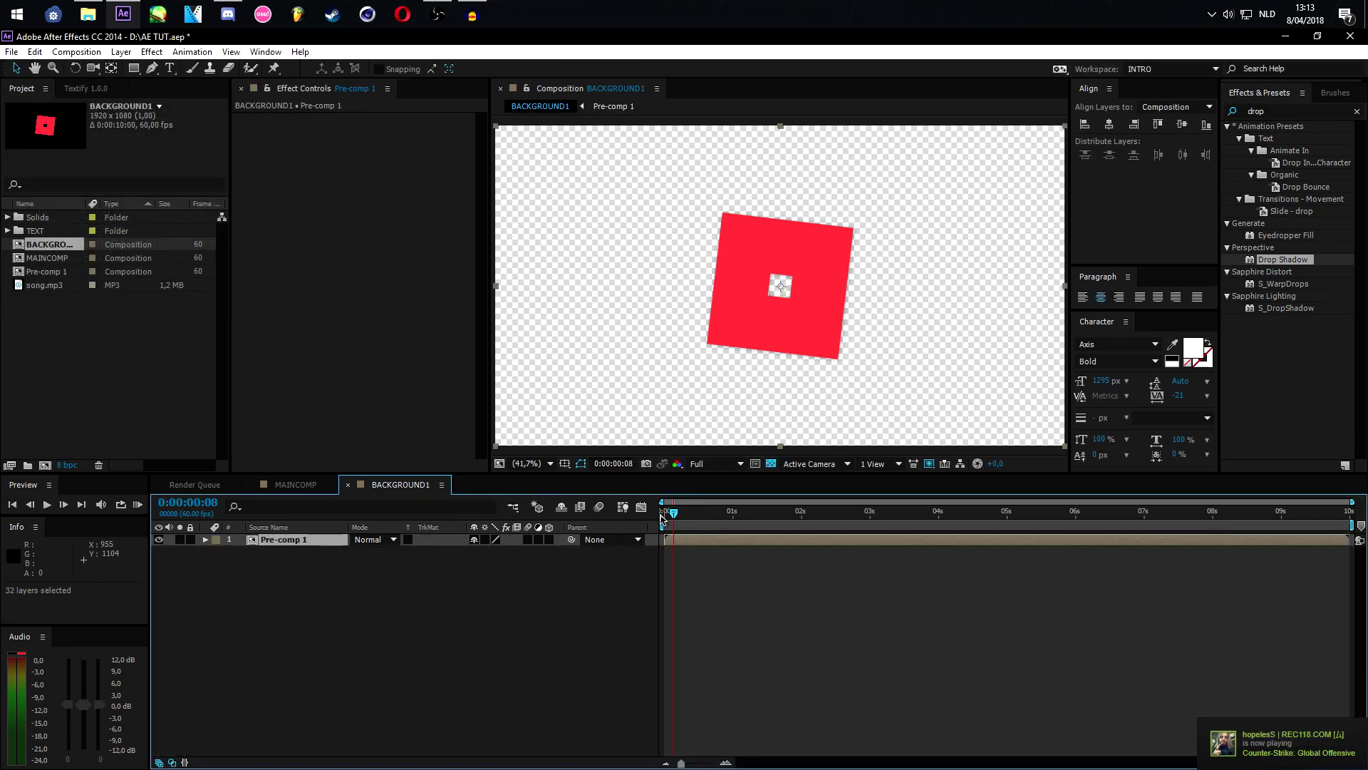
Apply Gradient Ramp to Pre-comp 1, starting the ramp at 1833.6, 1017.6 and ending it at 223.2, 103.2
drag(673, 513, 684, 518)
key(space)
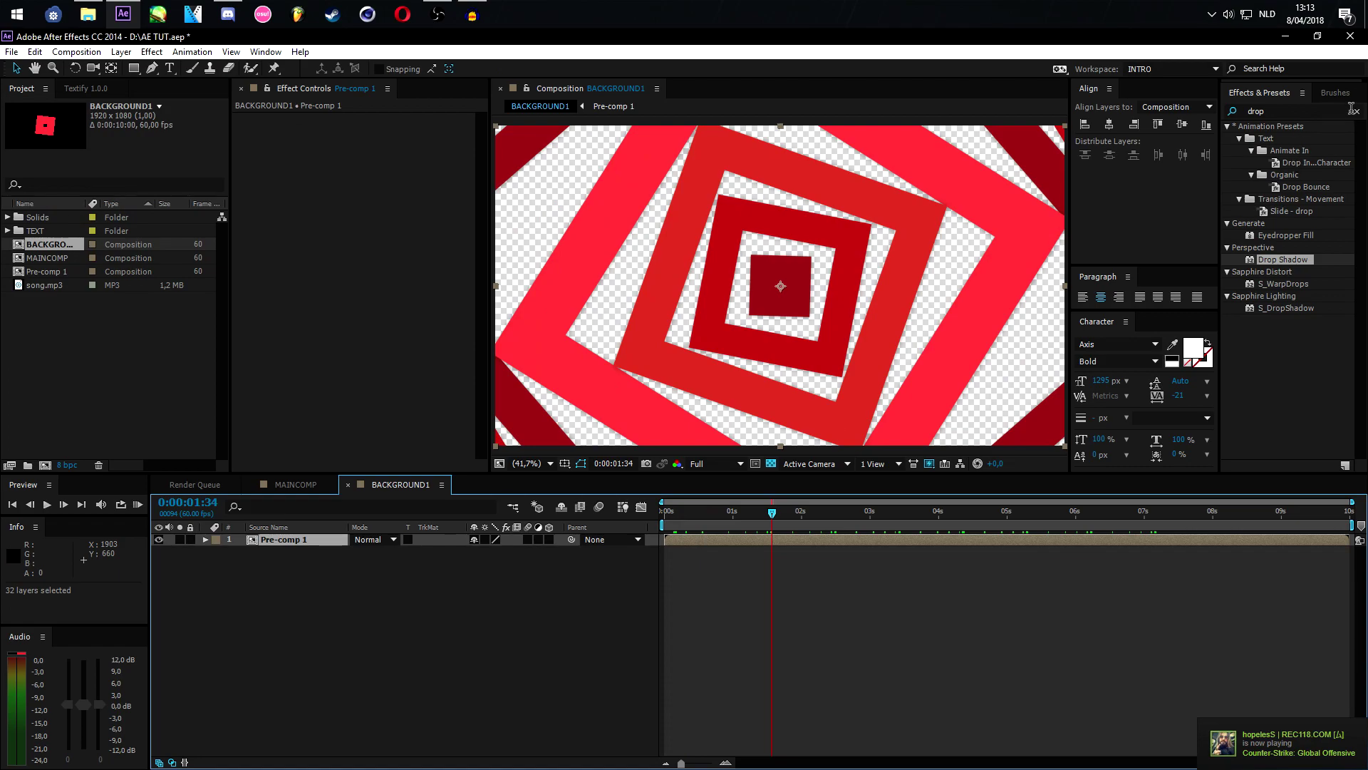
click(1353, 110)
text(gradient)
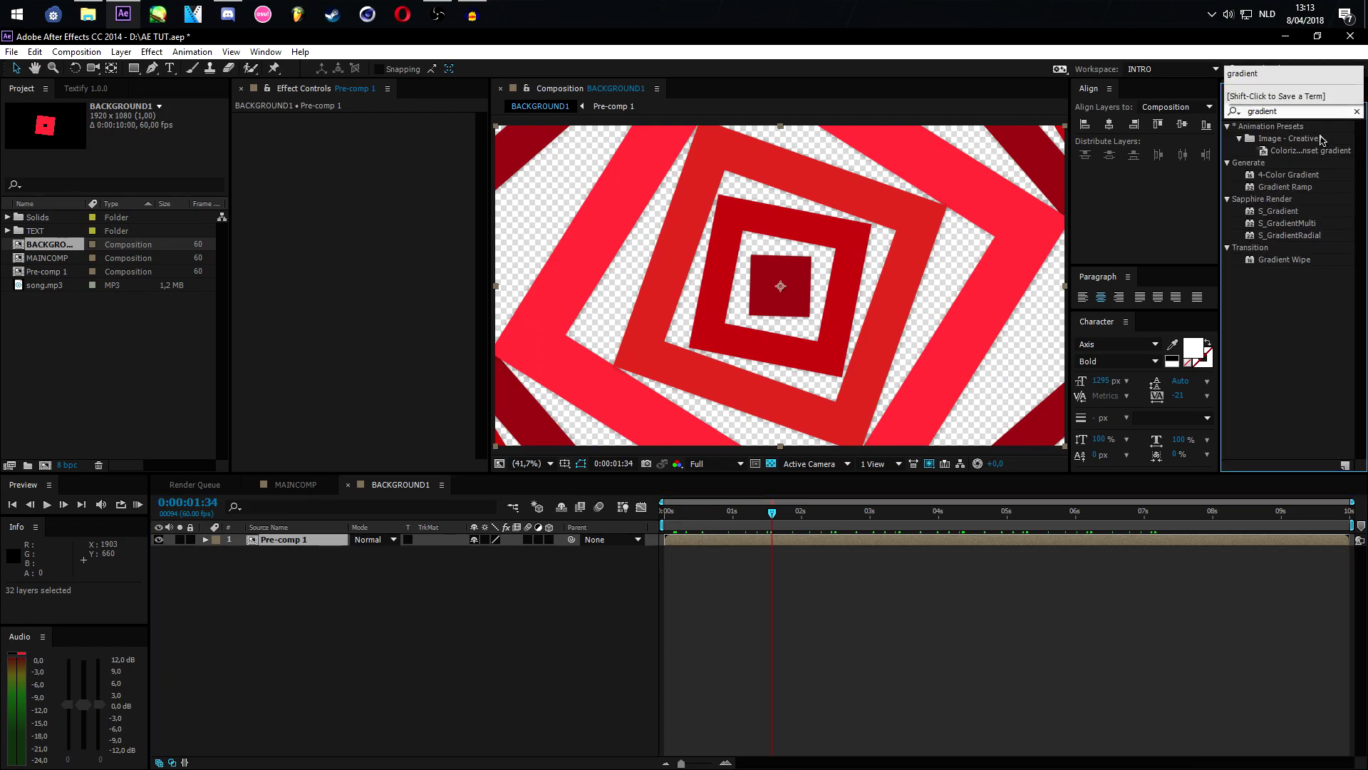
drag(1280, 189, 910, 537)
drag(786, 133, 1039, 427)
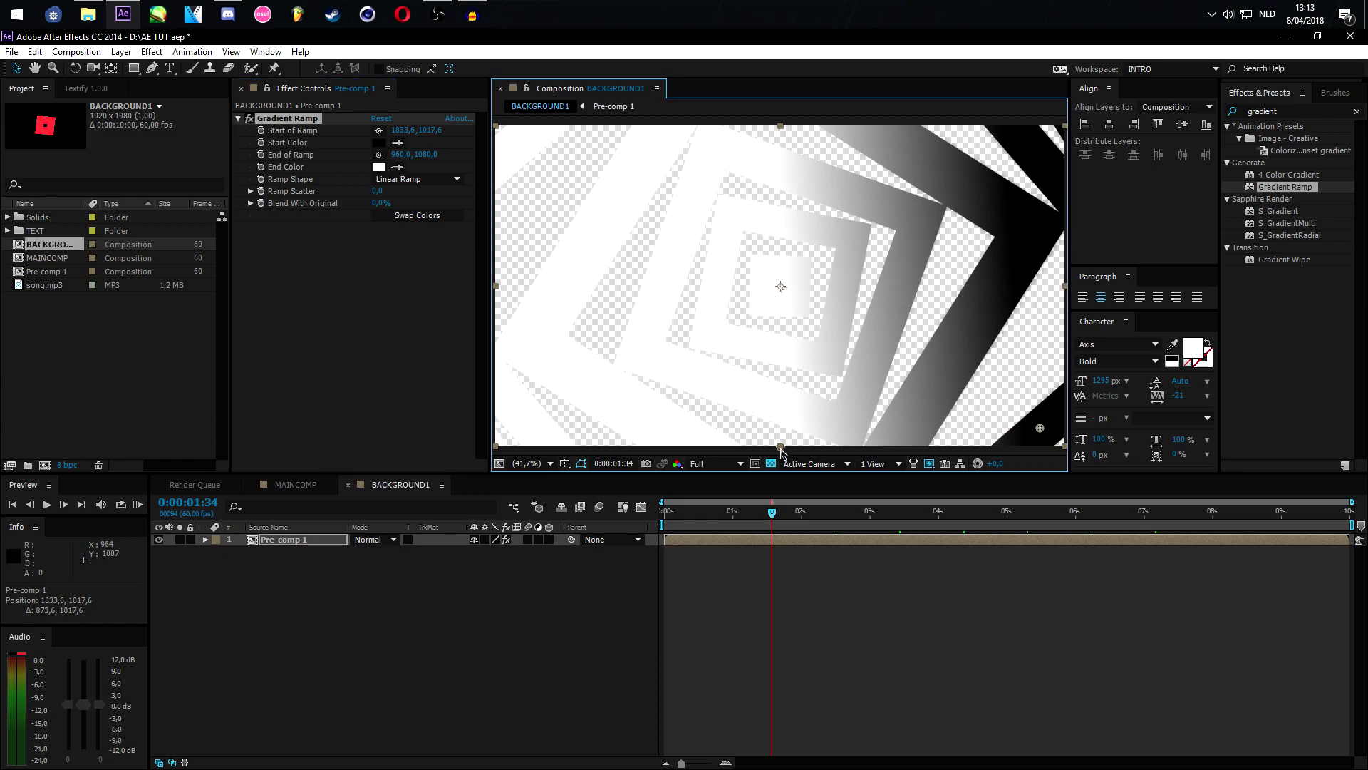
drag(781, 446, 562, 157)
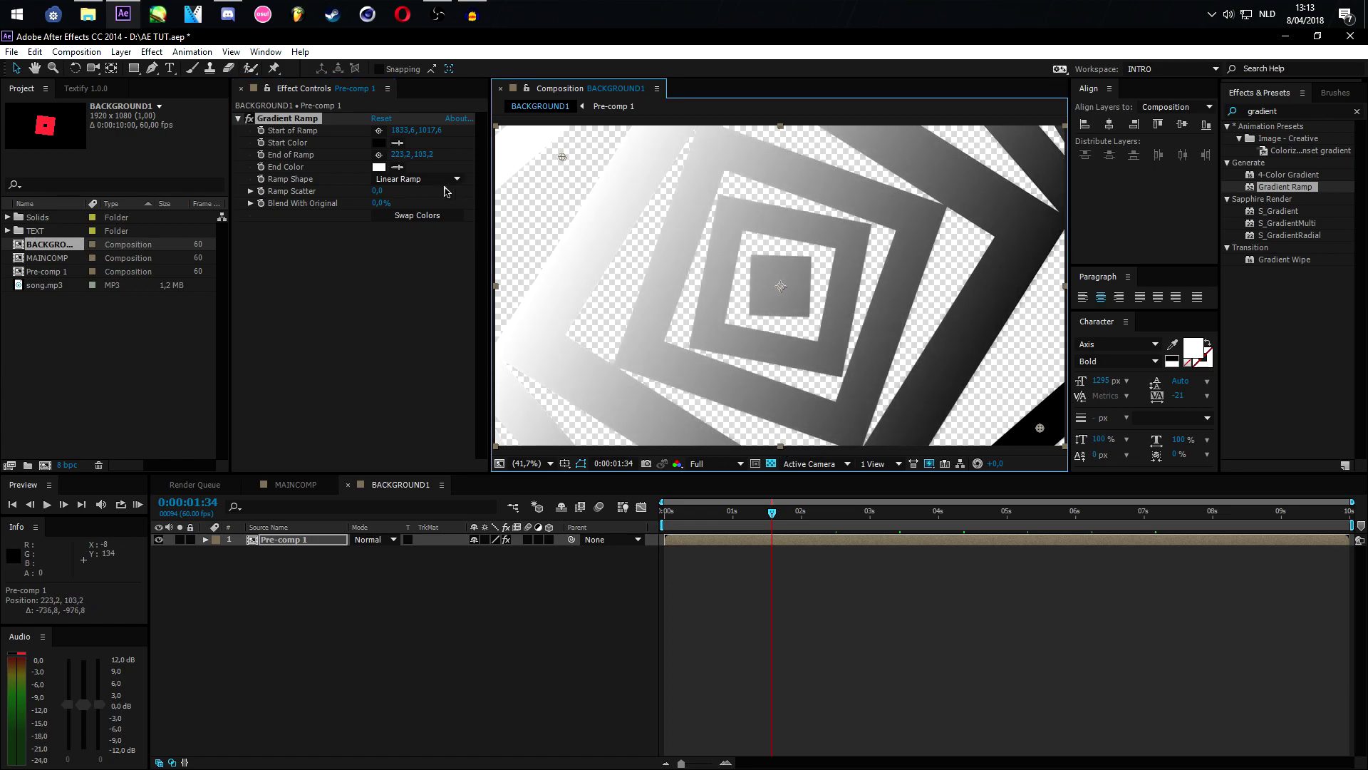
Change the Gradient Ramp's end colour to grey and blend it 87% with the original
click(379, 166)
drag(70, 171, 19, 195)
click(331, 131)
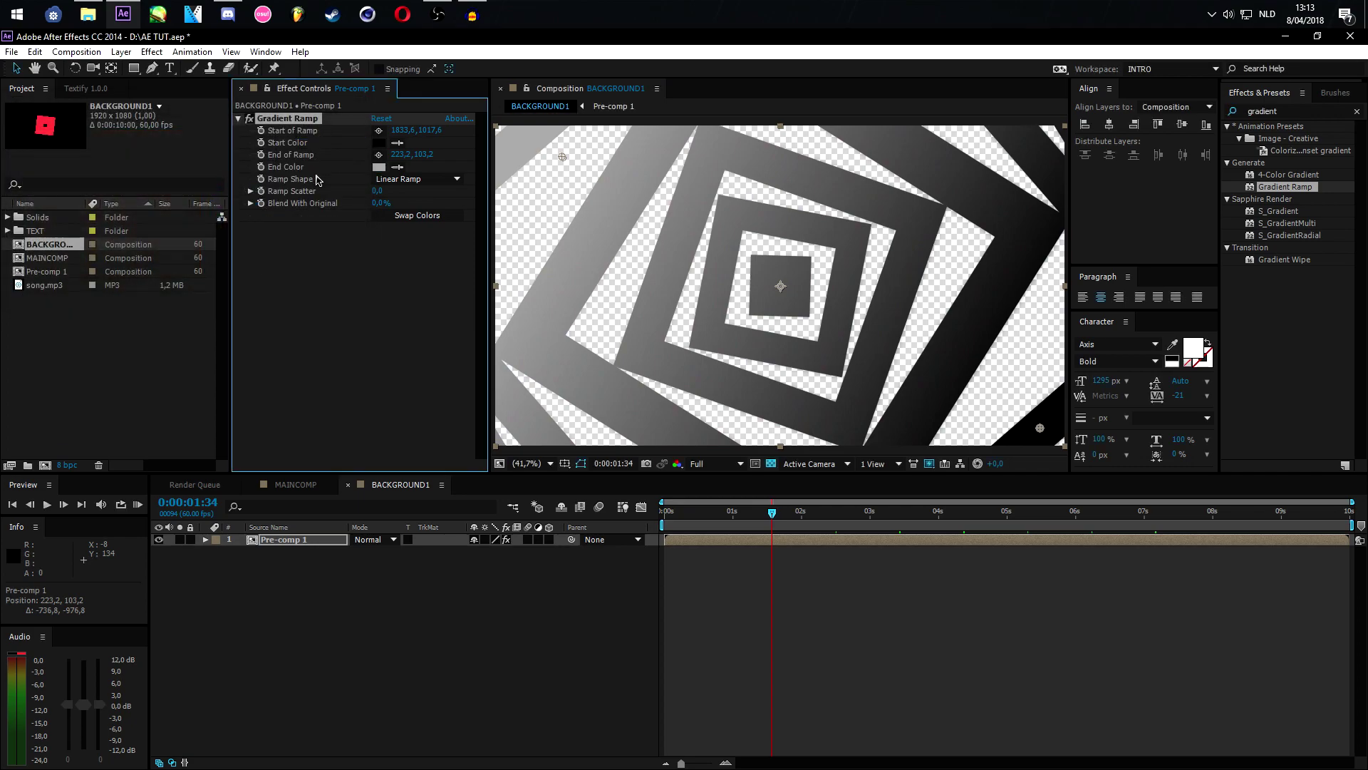
drag(379, 206, 430, 203)
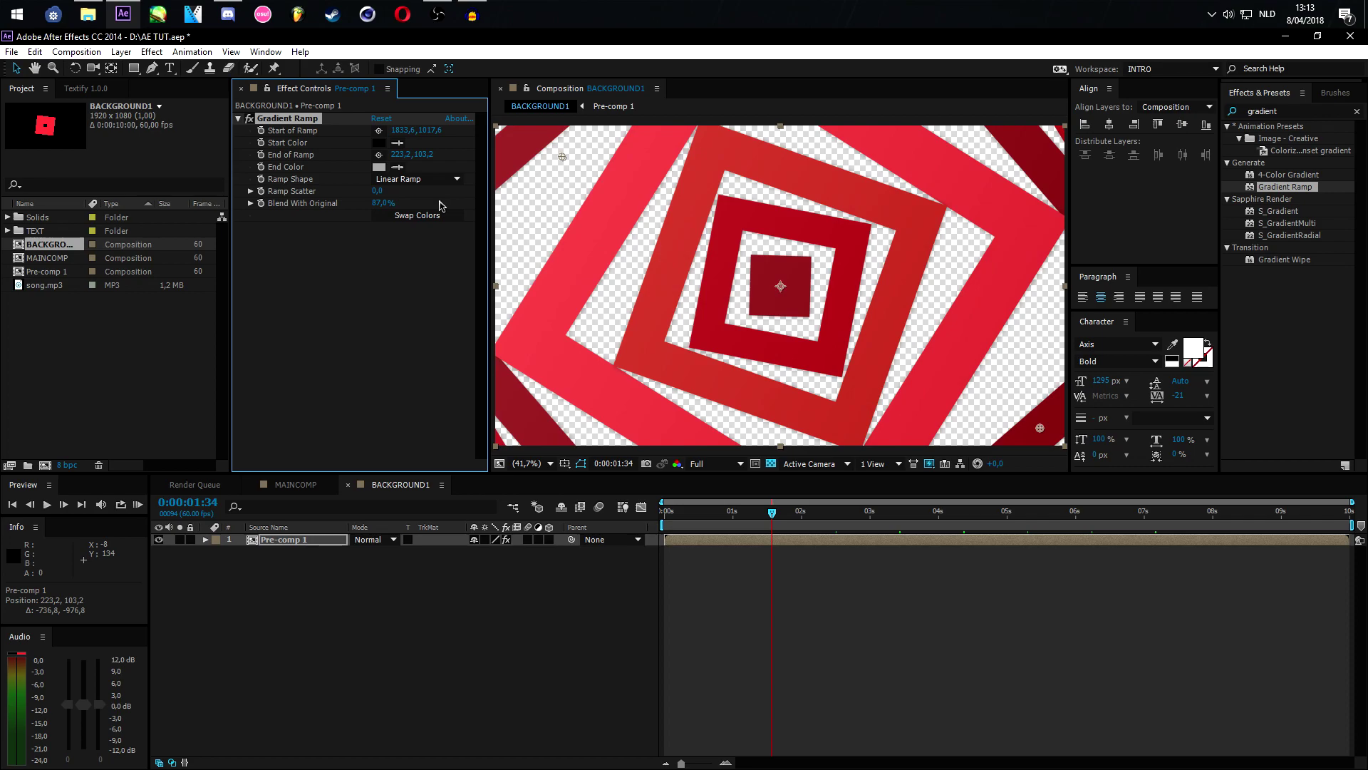
click(738, 557)
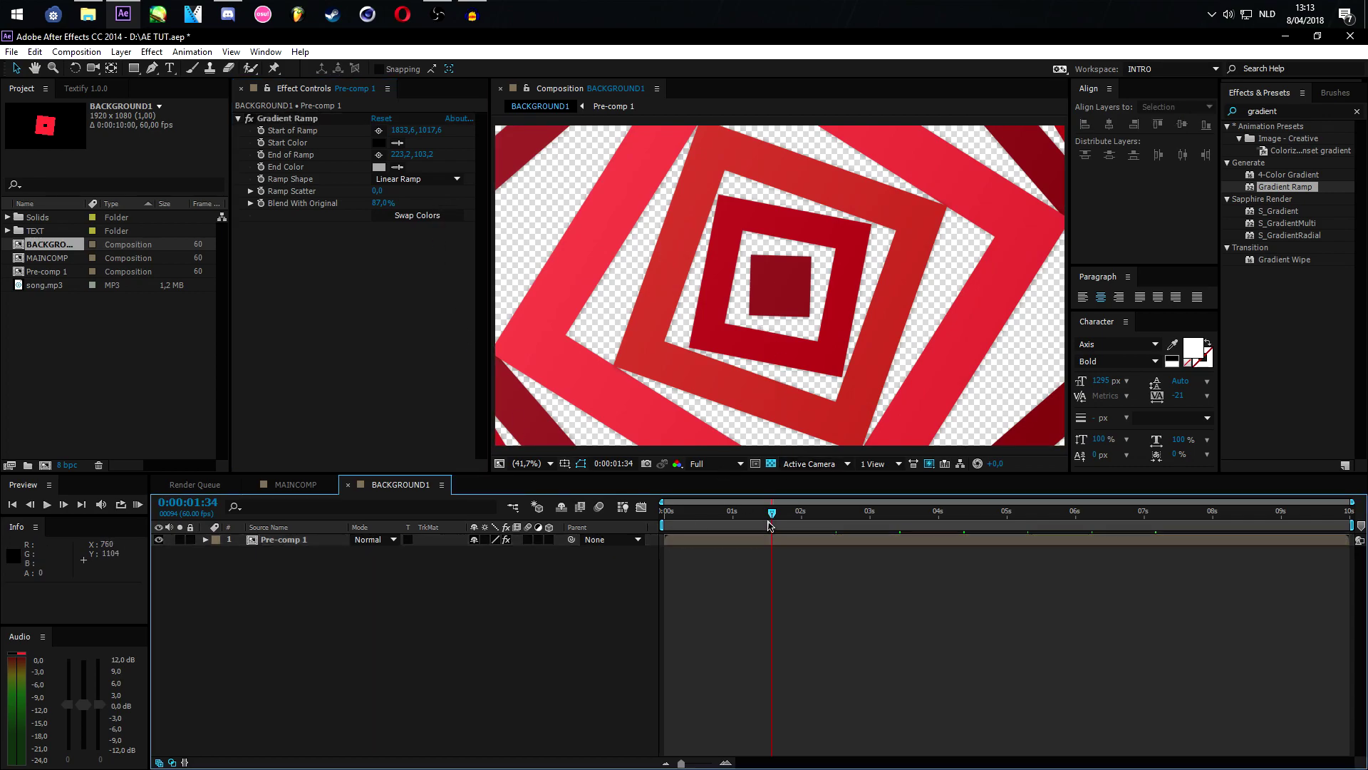
drag(772, 513, 810, 515)
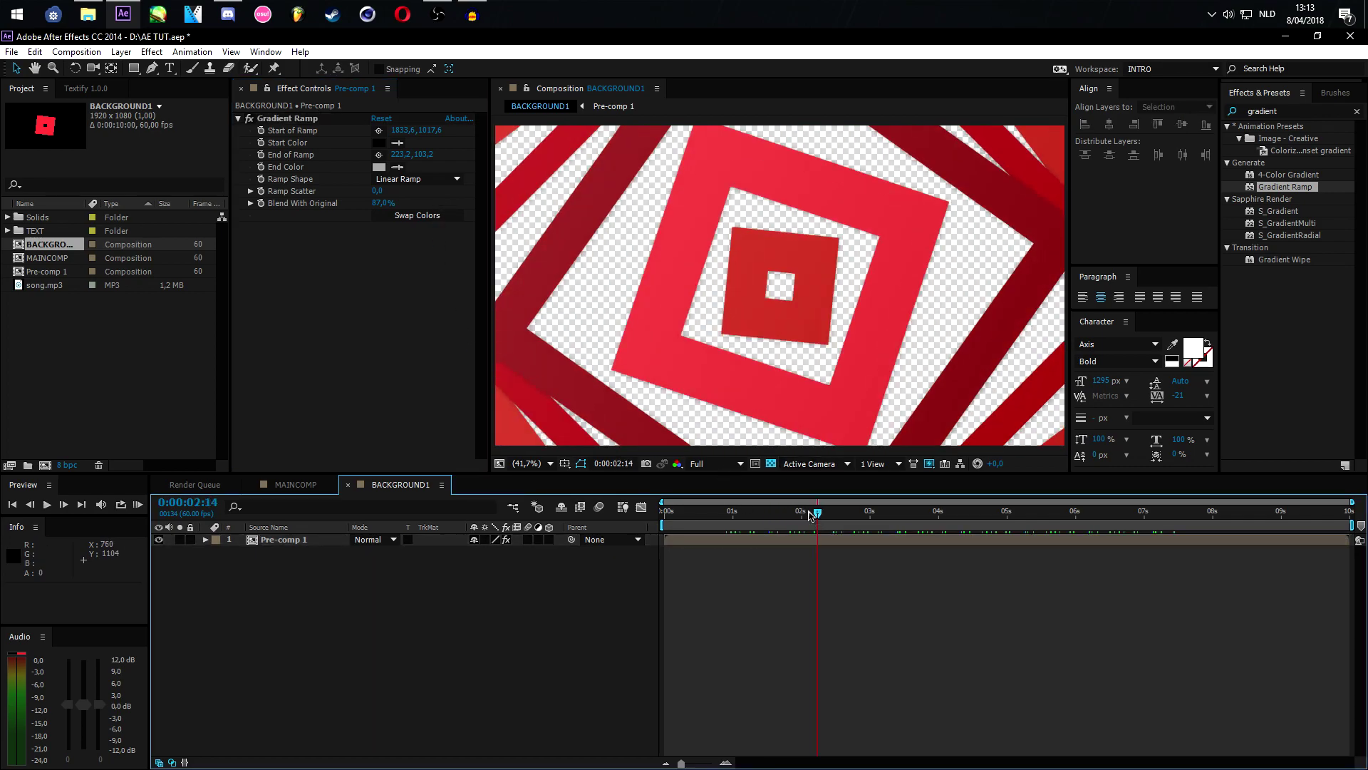
Apply Hue/Saturation to Pre-comp 1 and set the master hue to 271° to turn the squares purple
click(1282, 110)
text(hue)
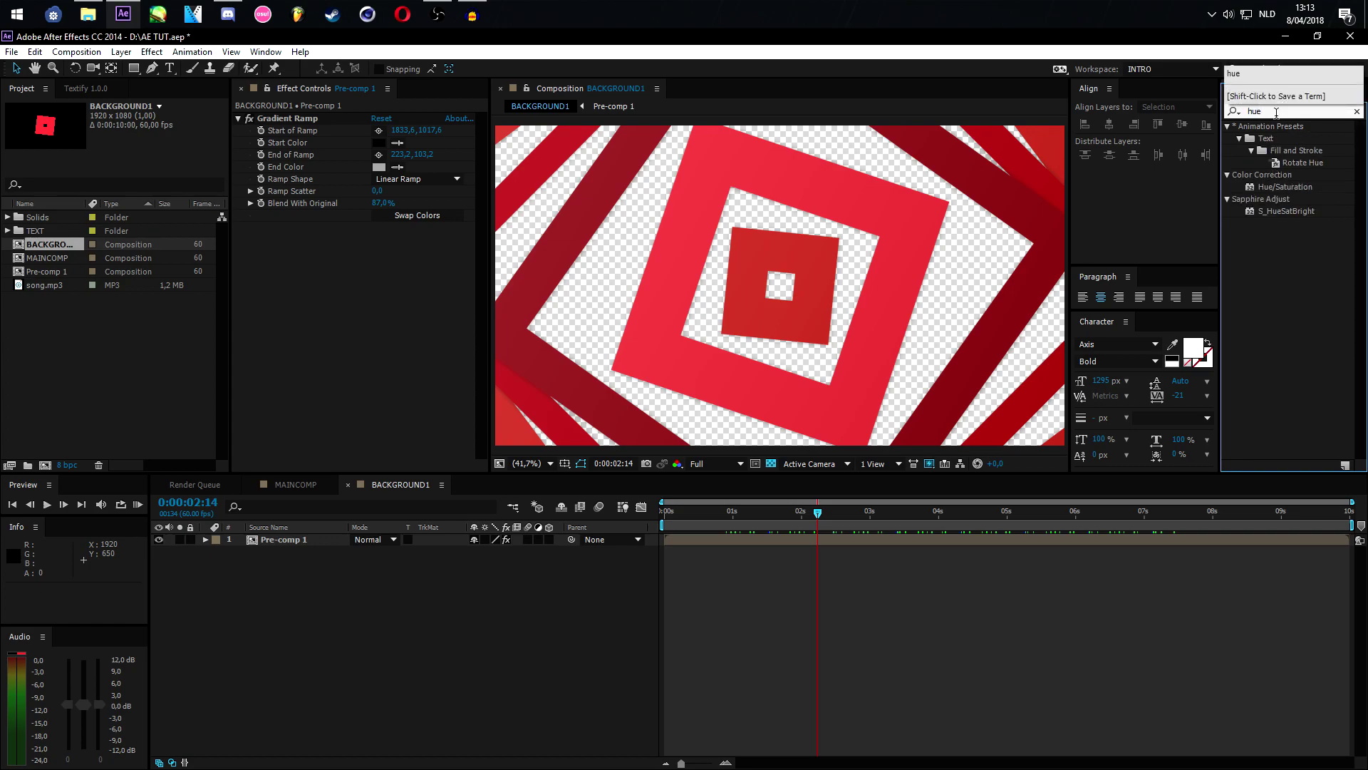
drag(1290, 189, 342, 329)
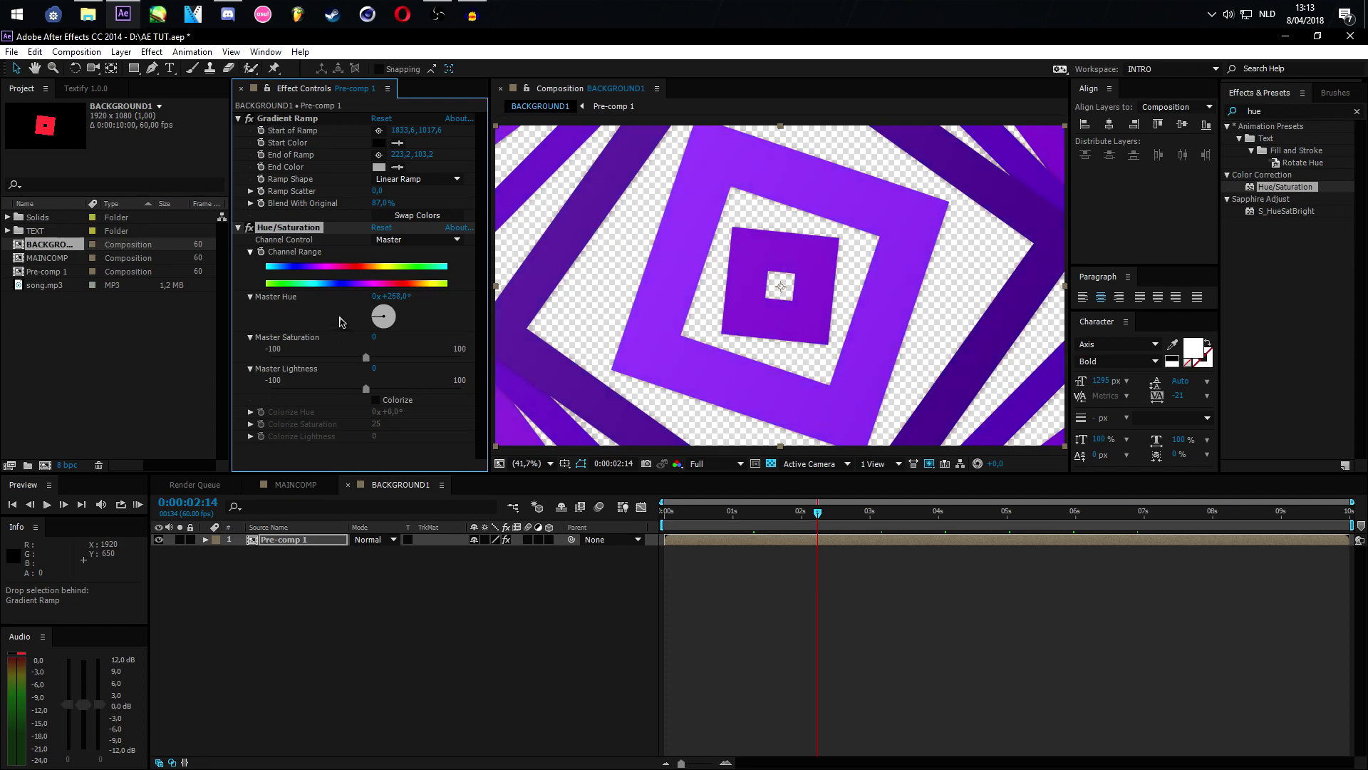
Add BACKGROUND1 to MAINCOMP beneath the TEXT layer, starting at 0:00:02:30
click(295, 484)
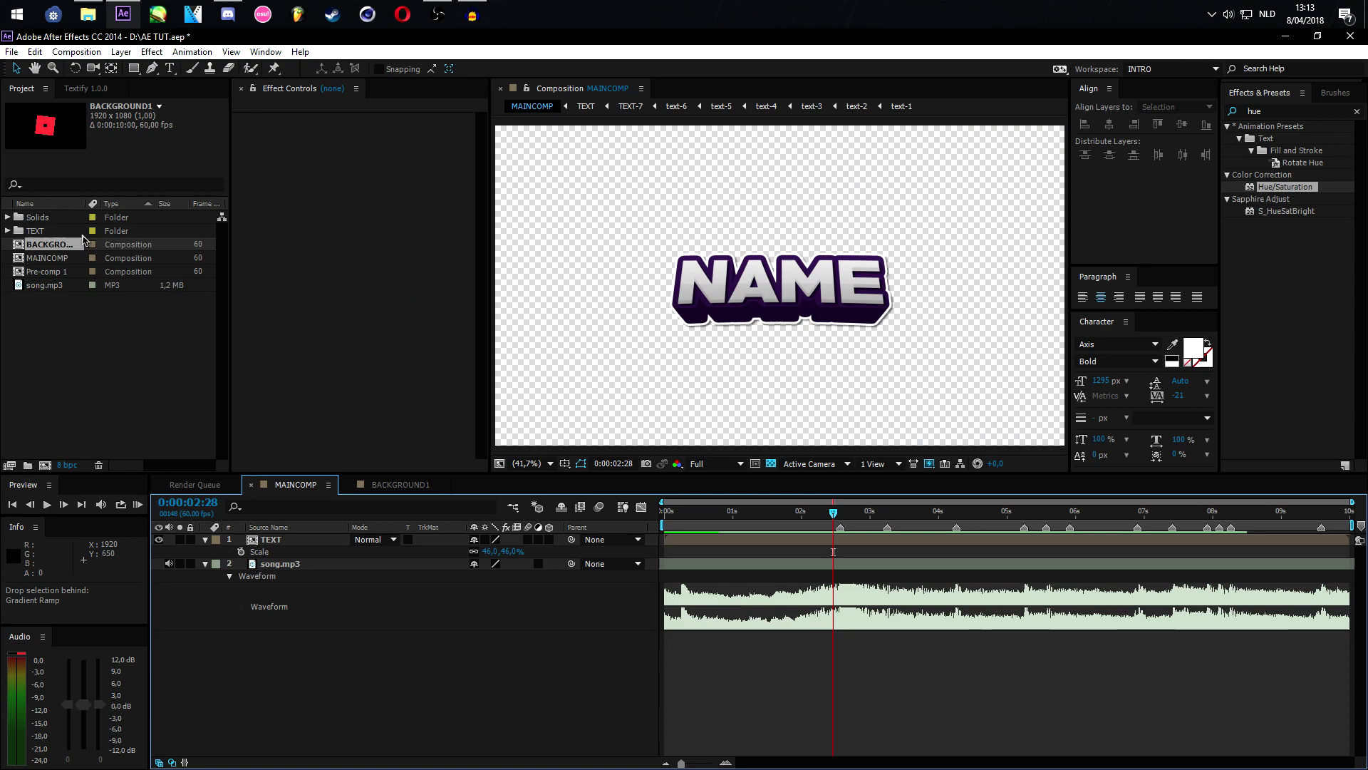
drag(49, 246, 675, 557)
drag(766, 564, 862, 568)
click(841, 513)
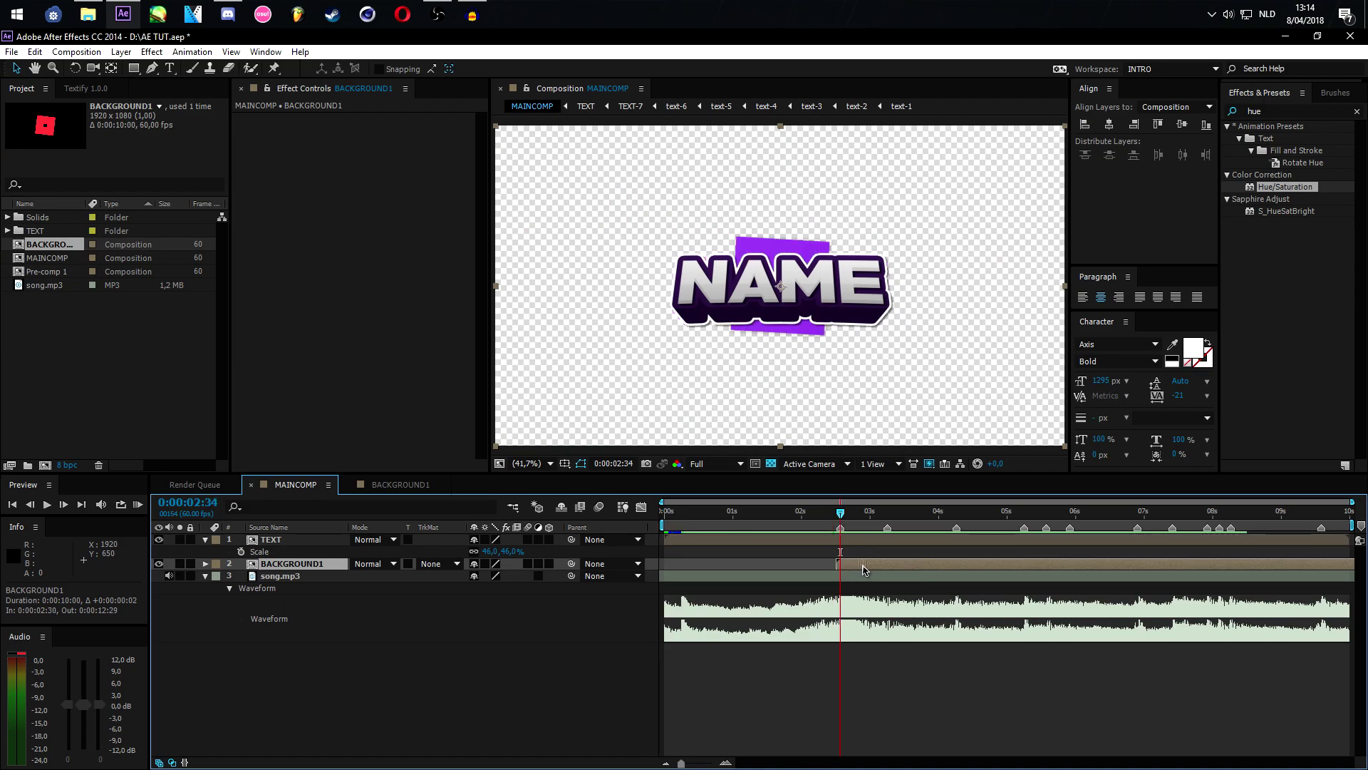
drag(838, 514, 873, 510)
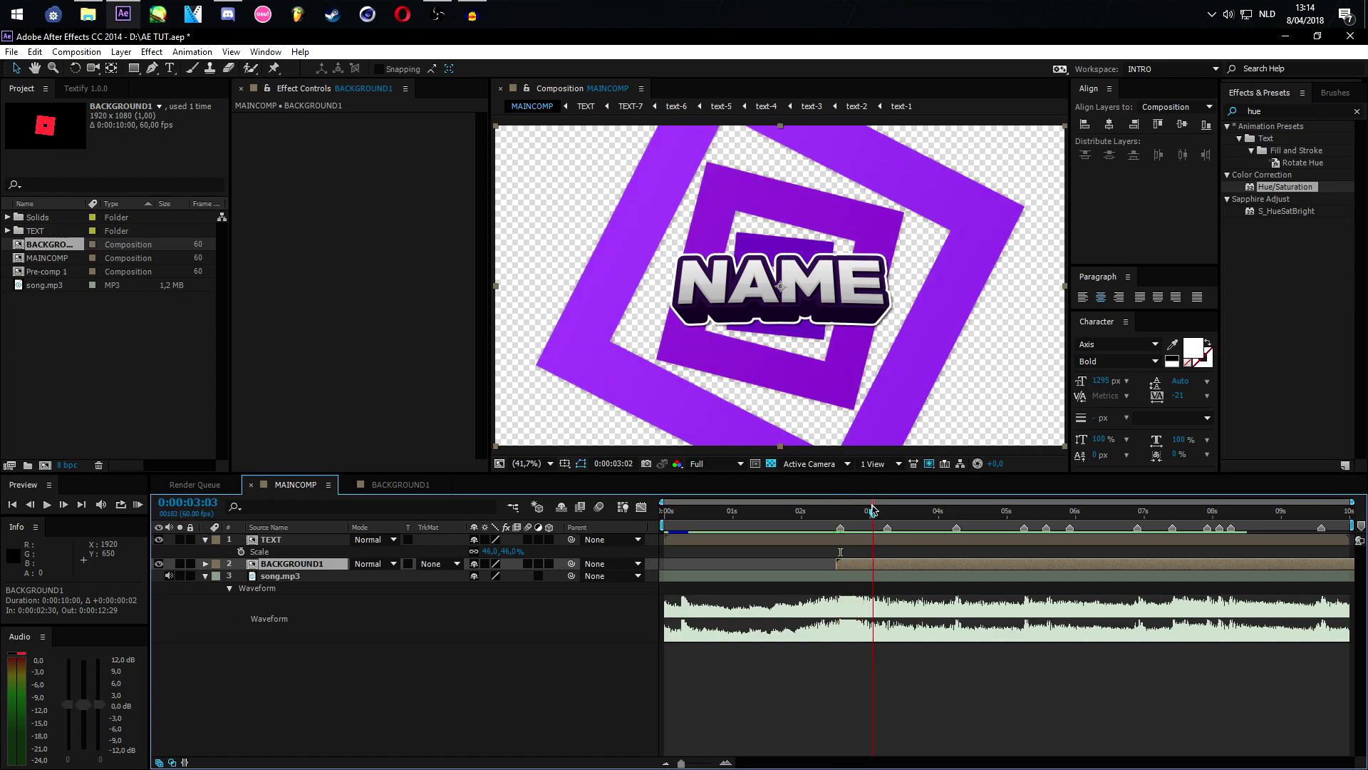
Create a full-frame rectangle shape layer in MAINCOMP with its stroke set to none
click(503, 708)
click(136, 69)
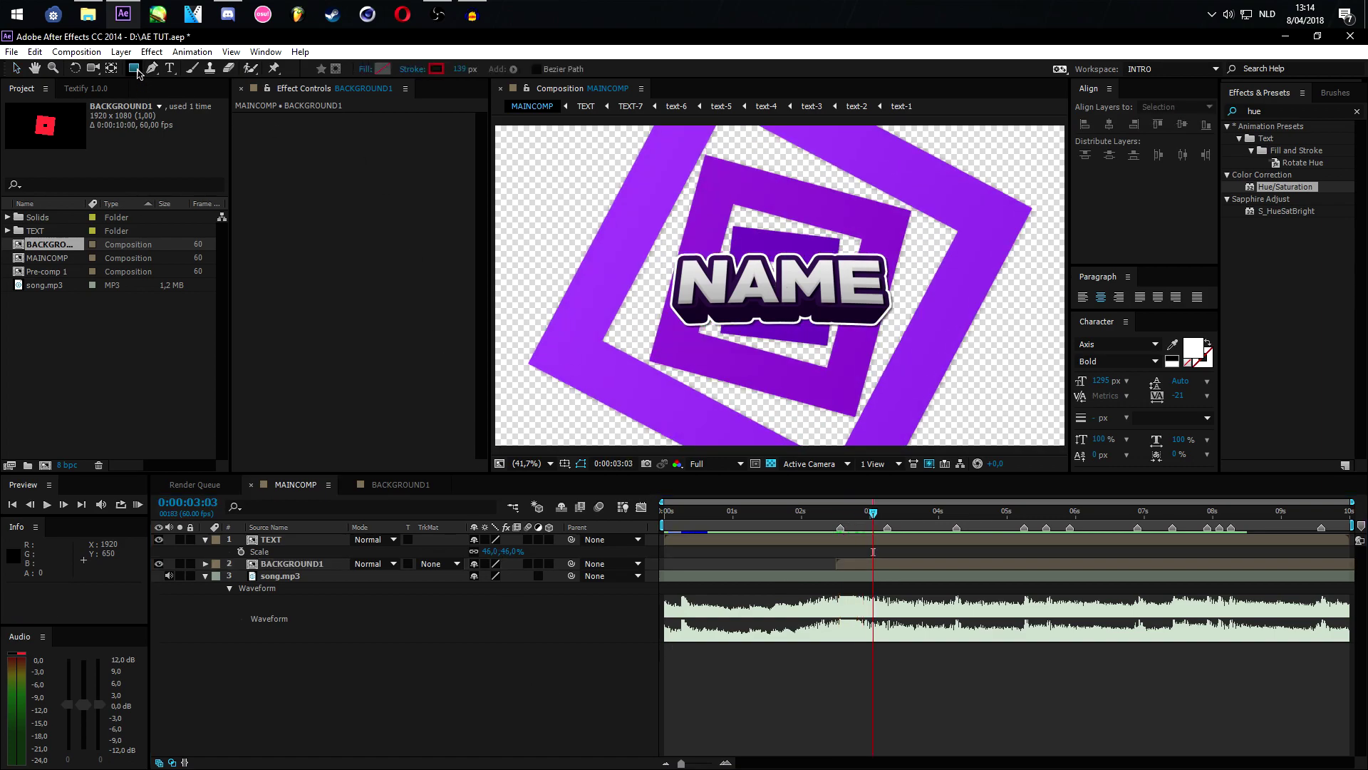
double_click(136, 70)
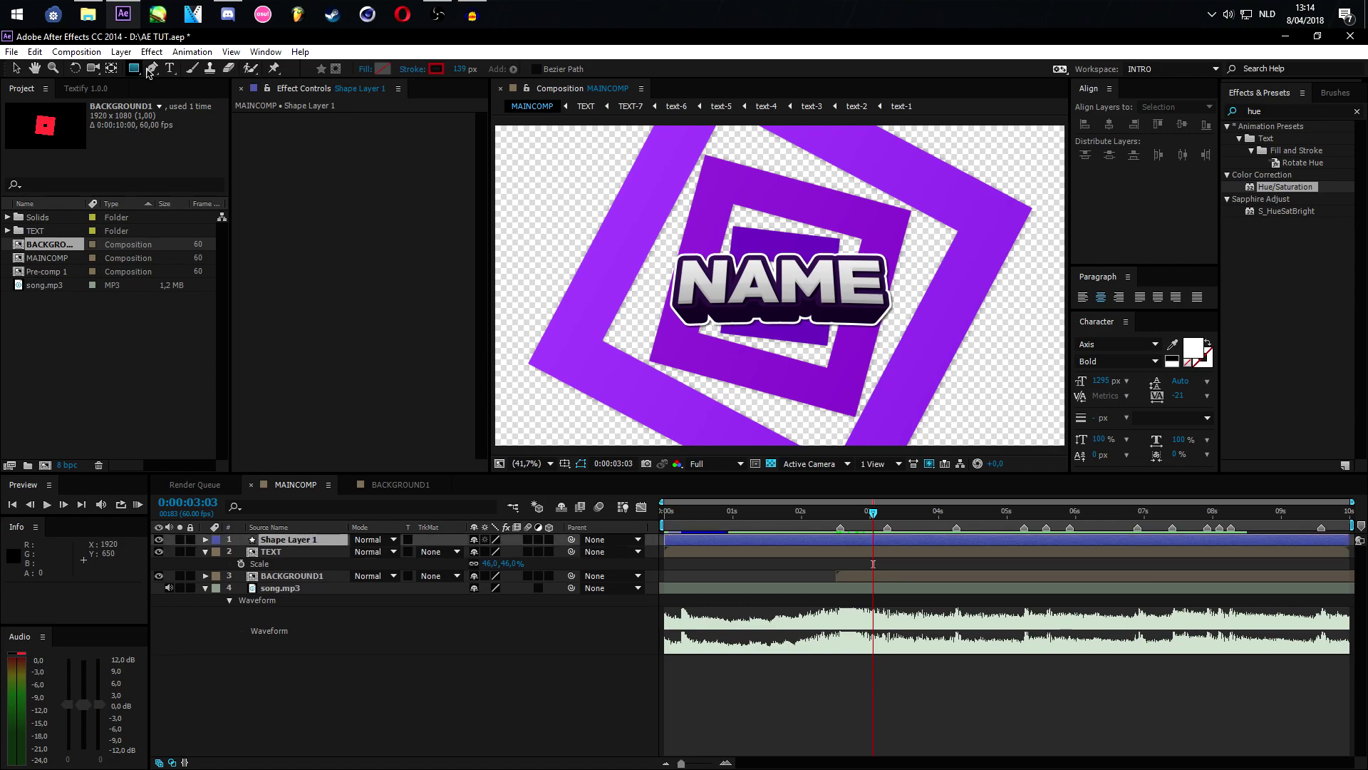
click(525, 69)
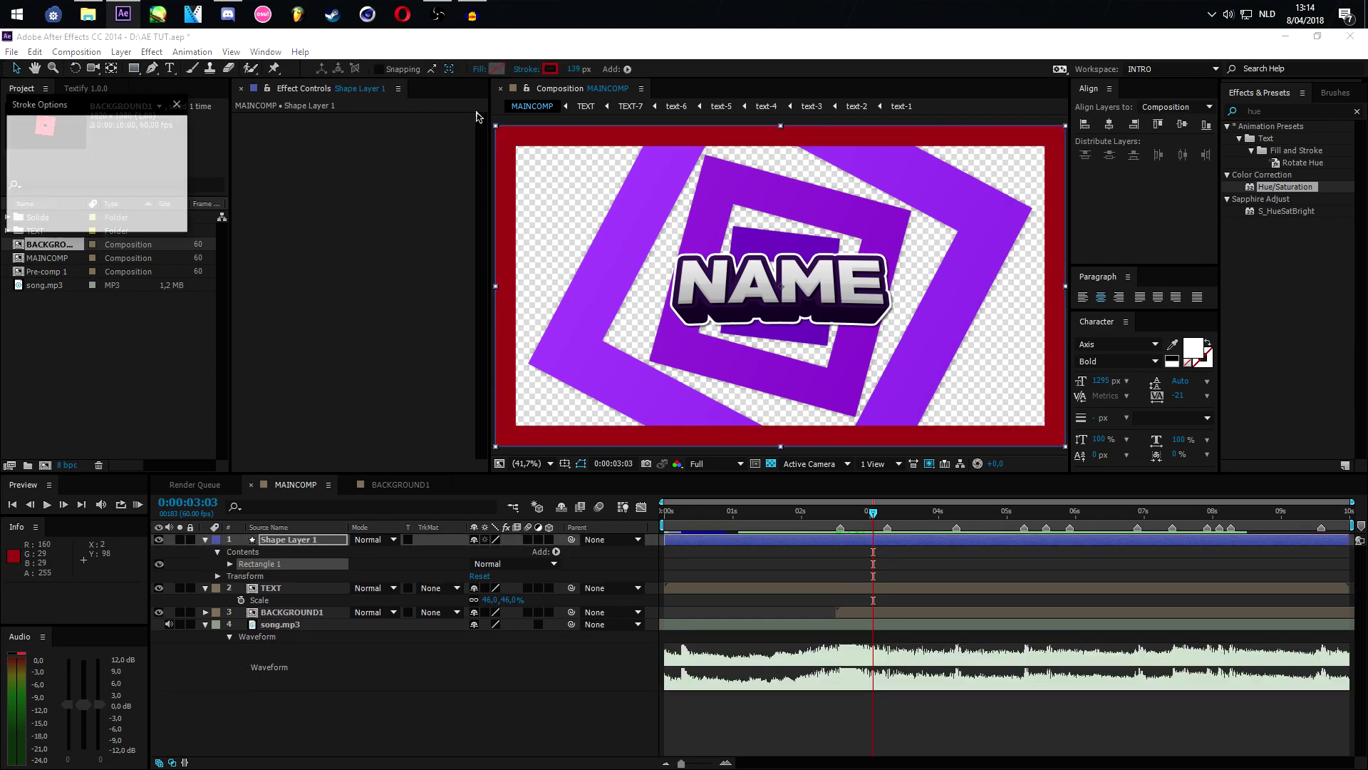
click(24, 132)
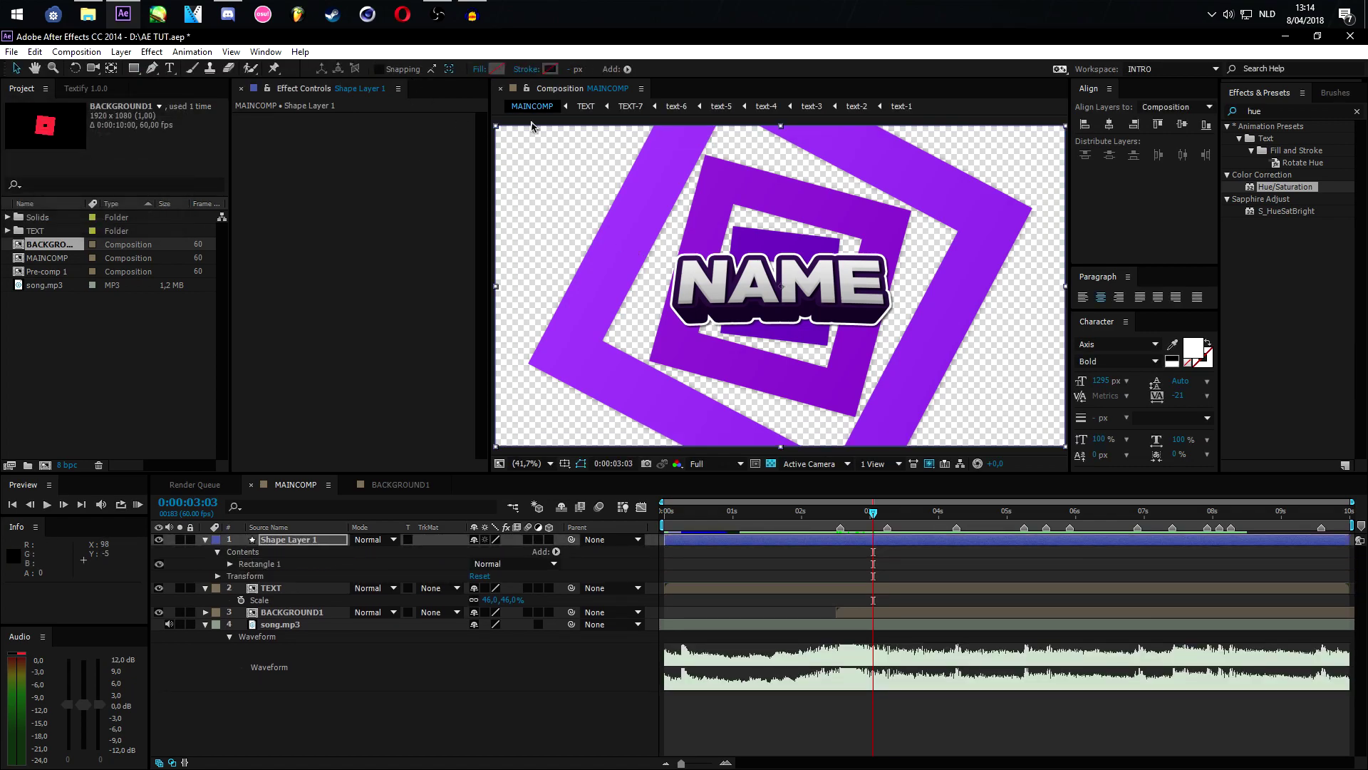
Set the rectangle's fill type to Linear Gradient
click(496, 70)
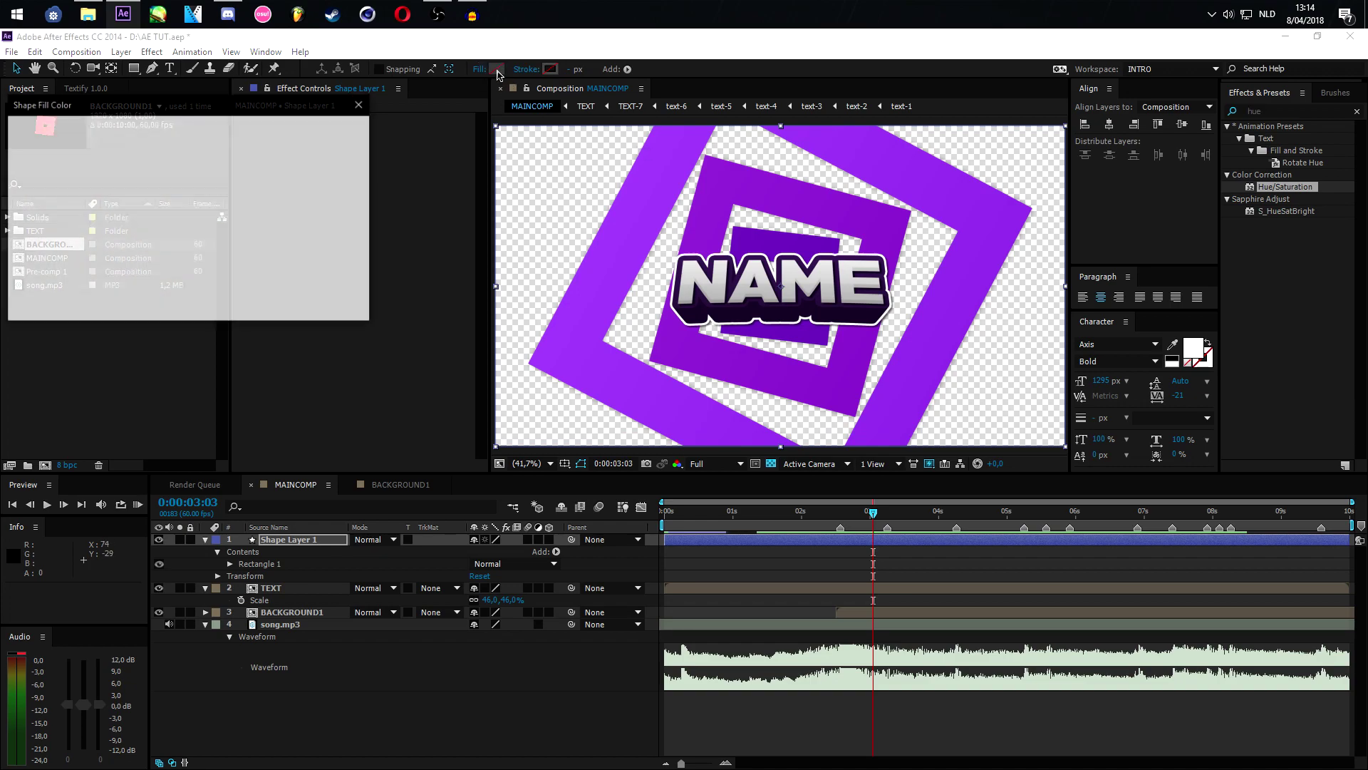
click(359, 105)
click(479, 69)
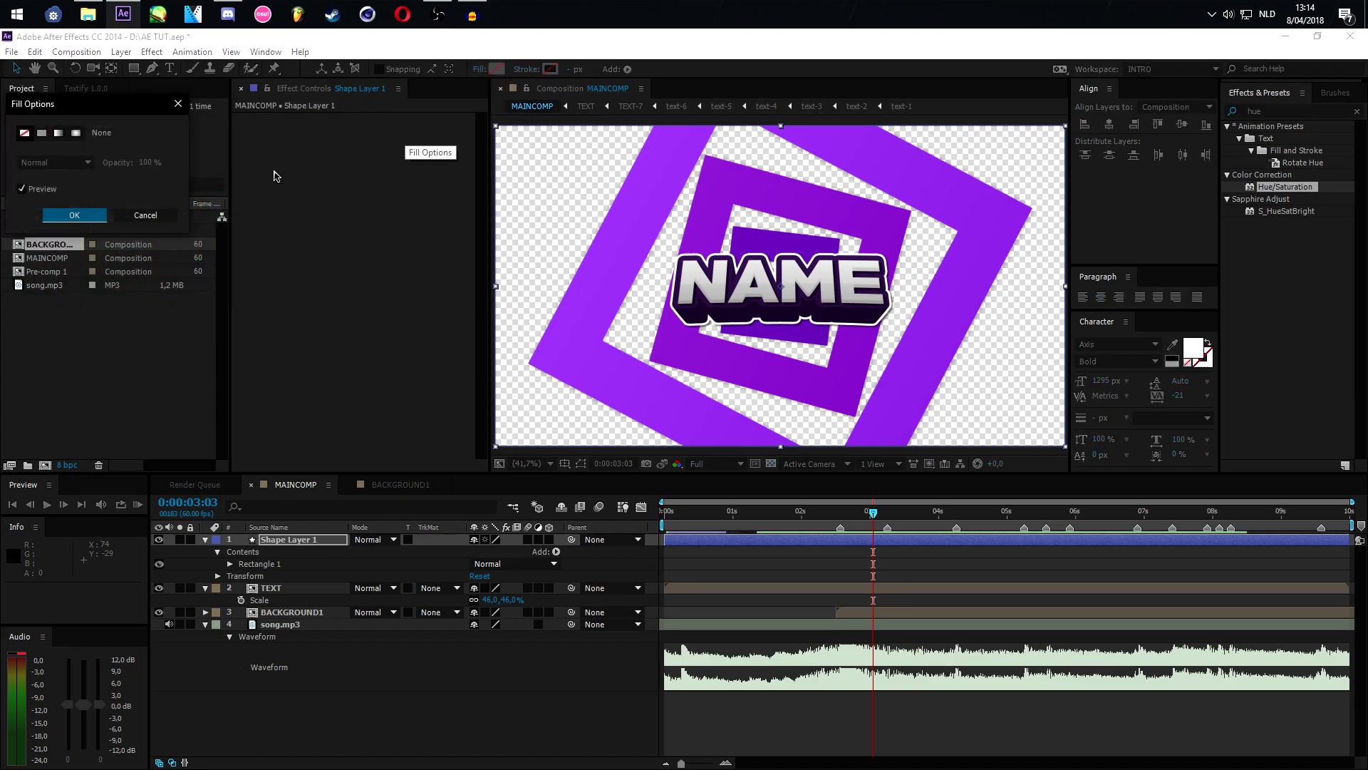
click(59, 133)
click(76, 214)
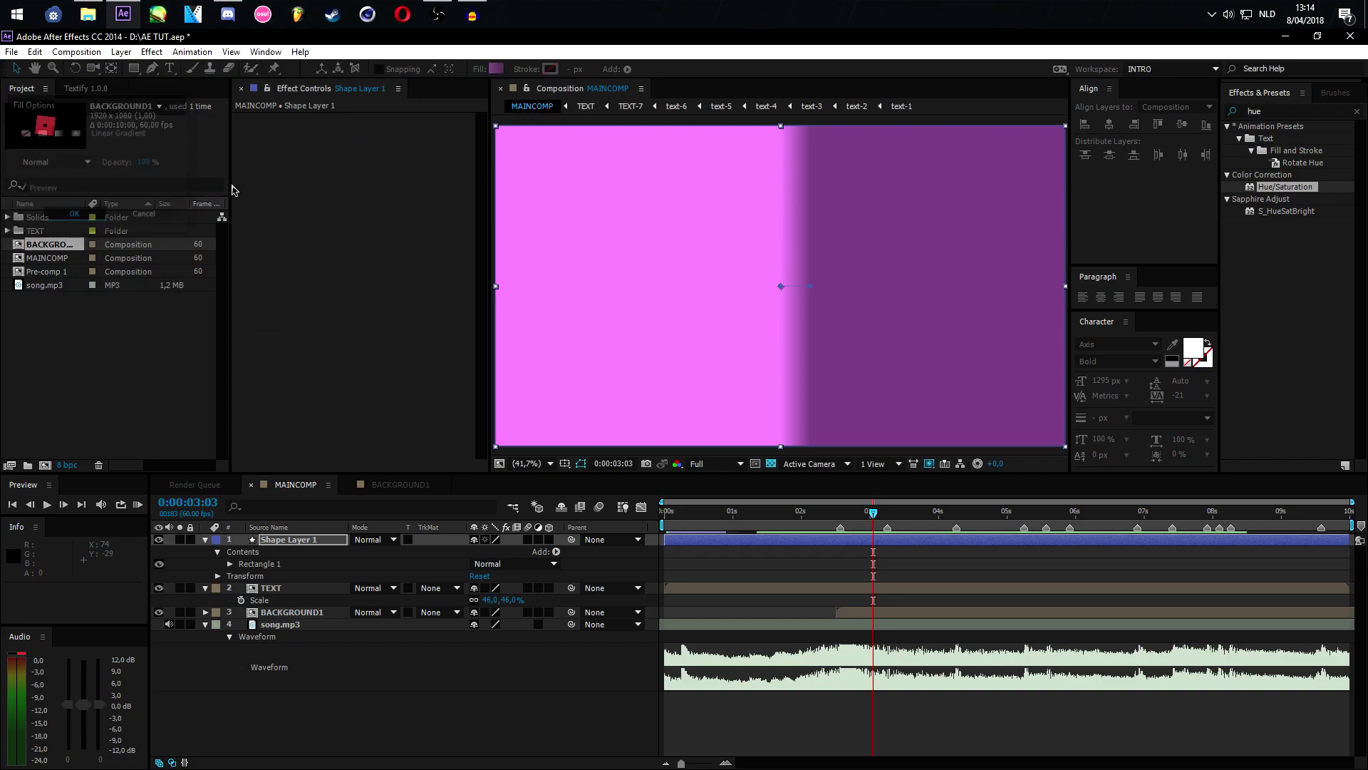
Change the starting colour stop of the rectangle's gradient to 9E84F5
click(497, 69)
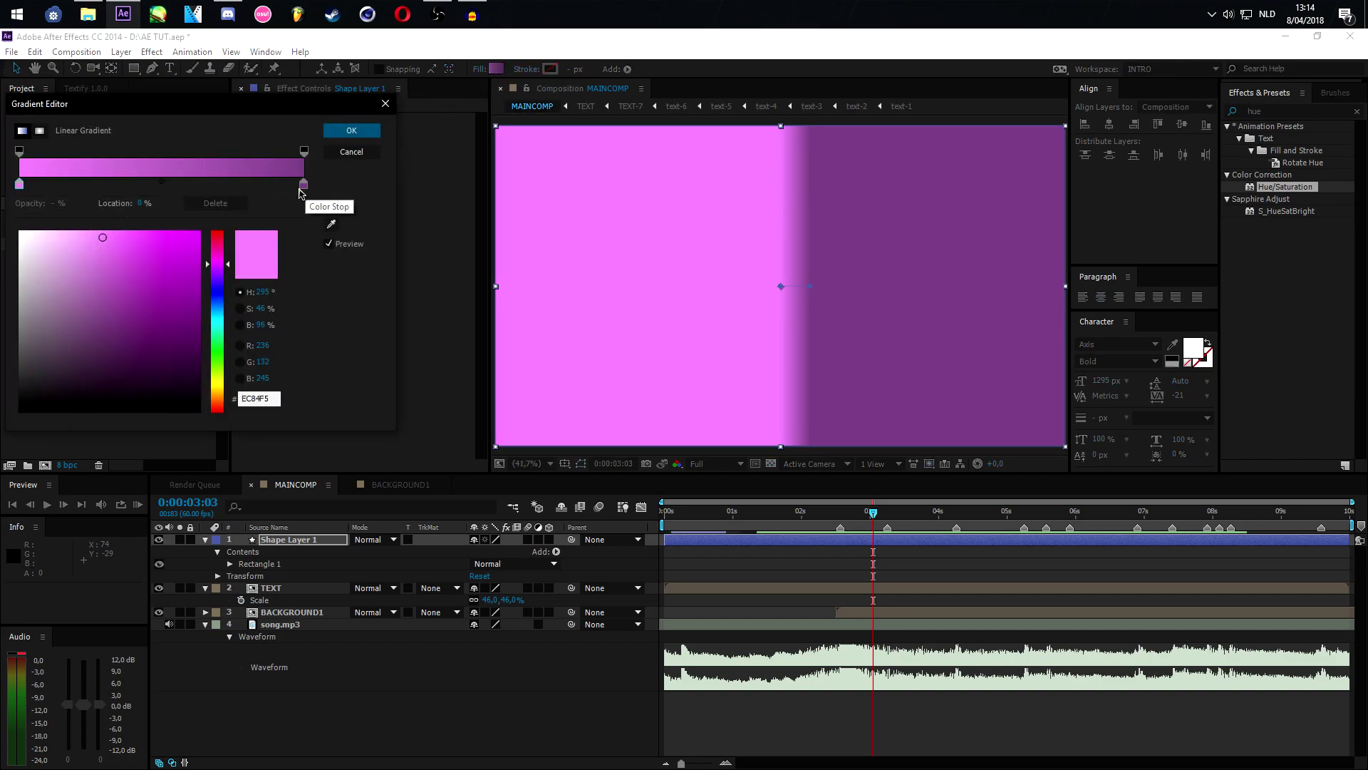
click(217, 271)
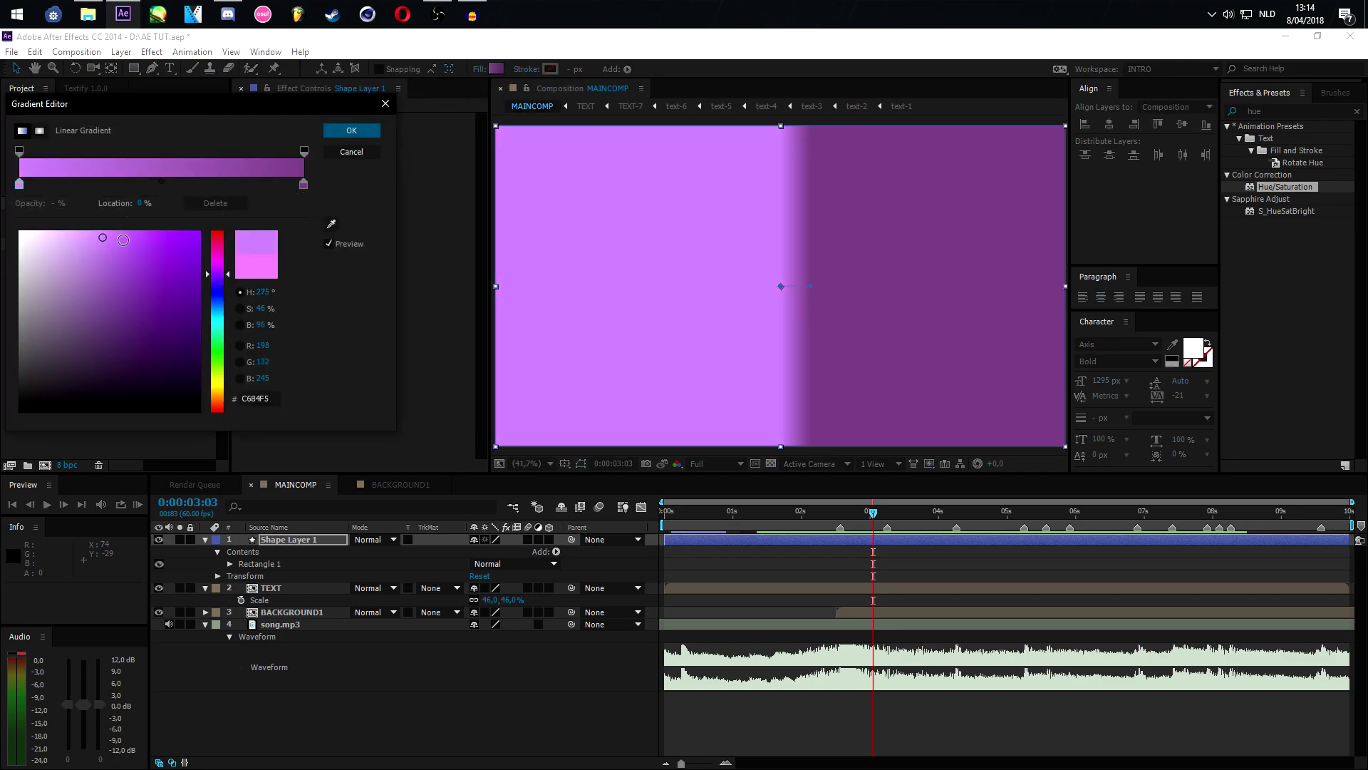
click(19, 187)
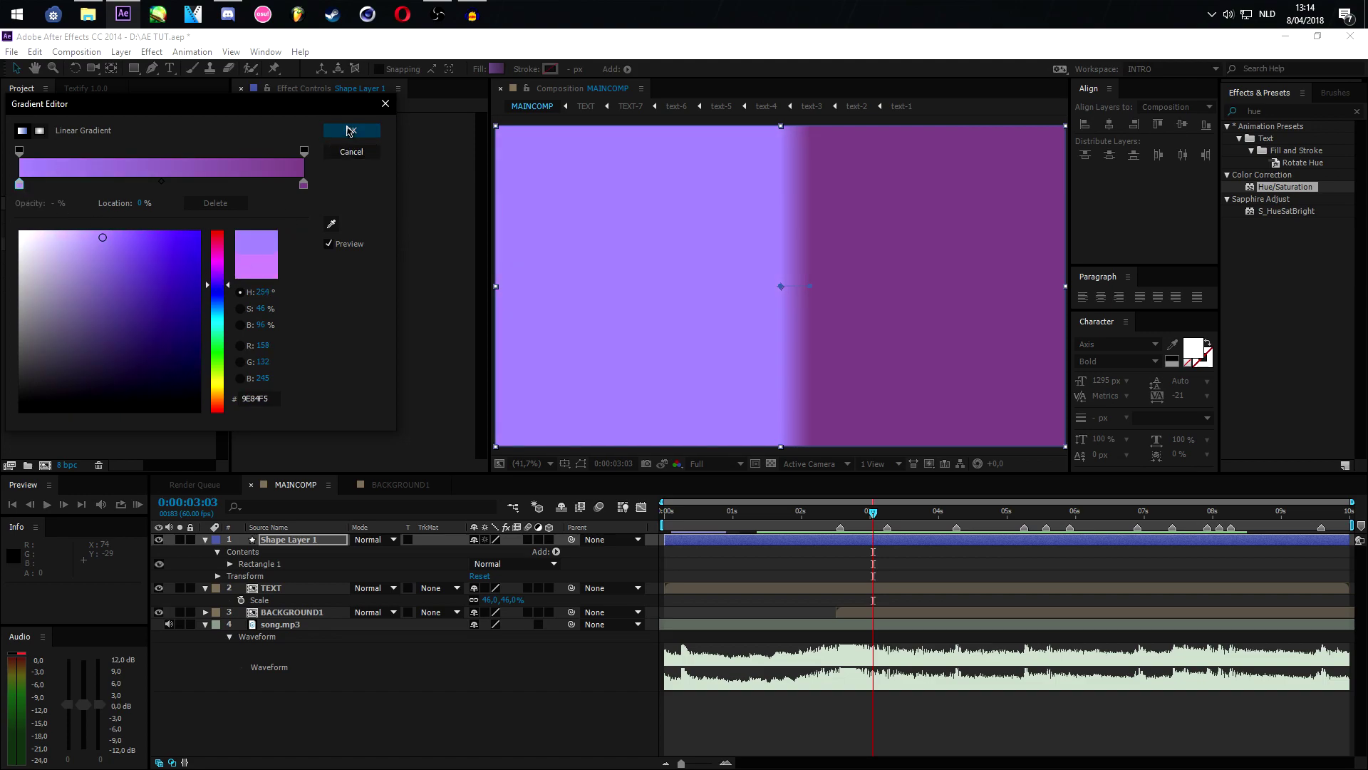
click(352, 131)
Stretch the gradient diagonally from the frame's upper-left to lower-right corner and place Shape Layer 1 beneath BACKGROUND1
drag(814, 289, 1080, 456)
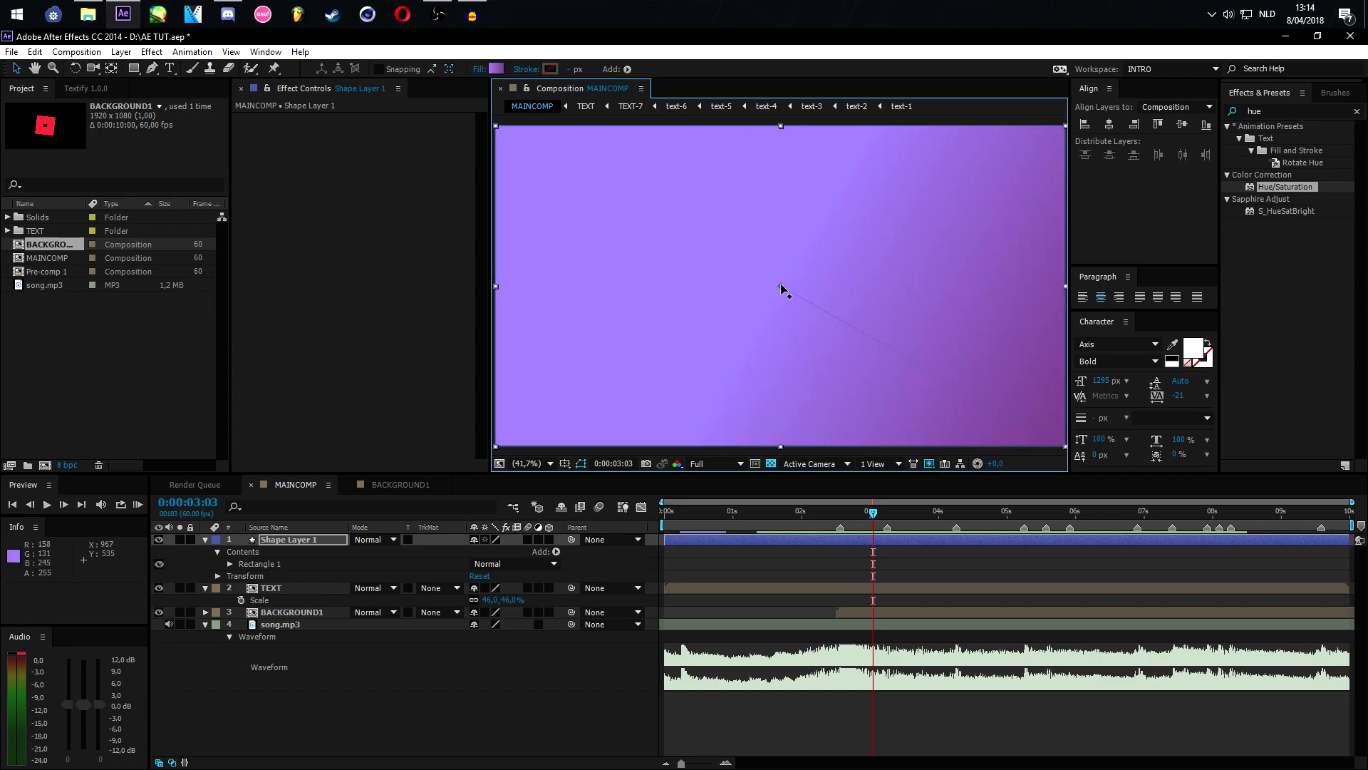
drag(782, 288, 492, 129)
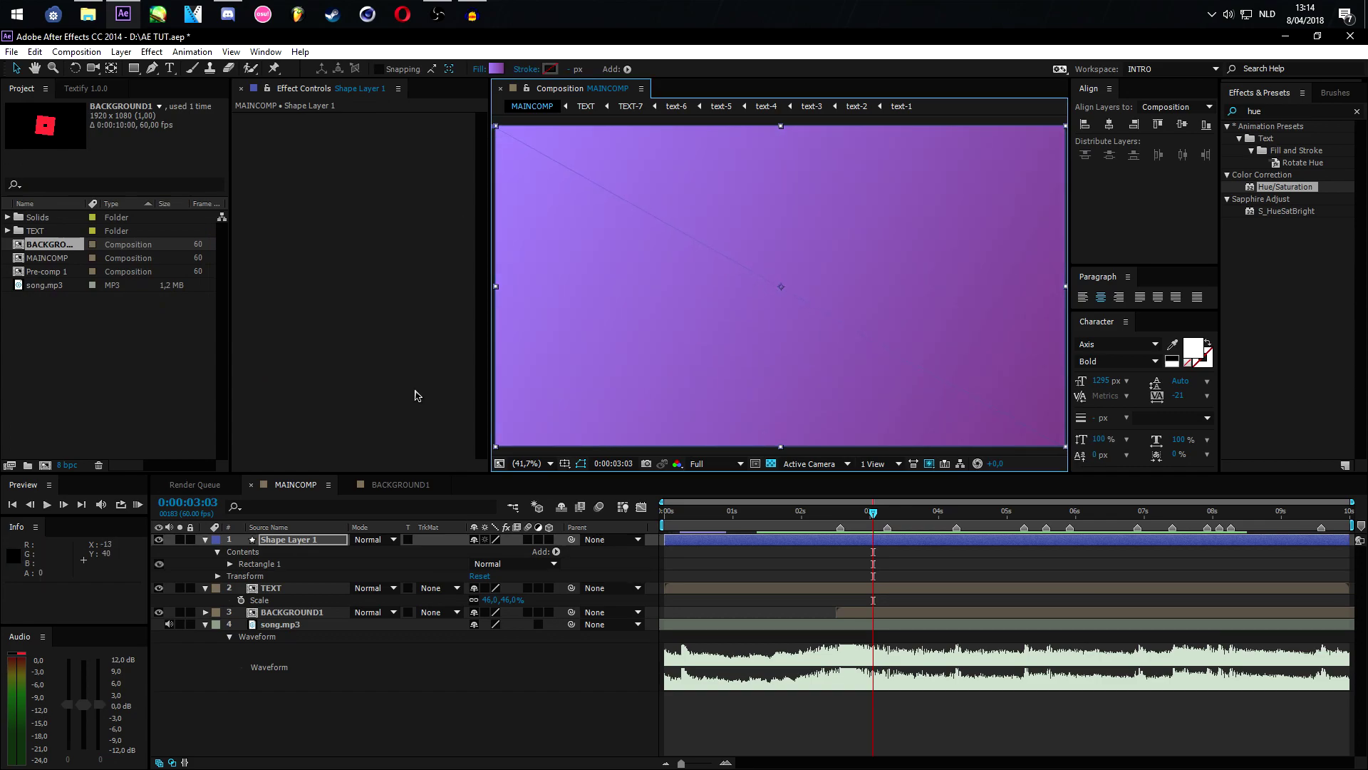
drag(305, 536, 312, 622)
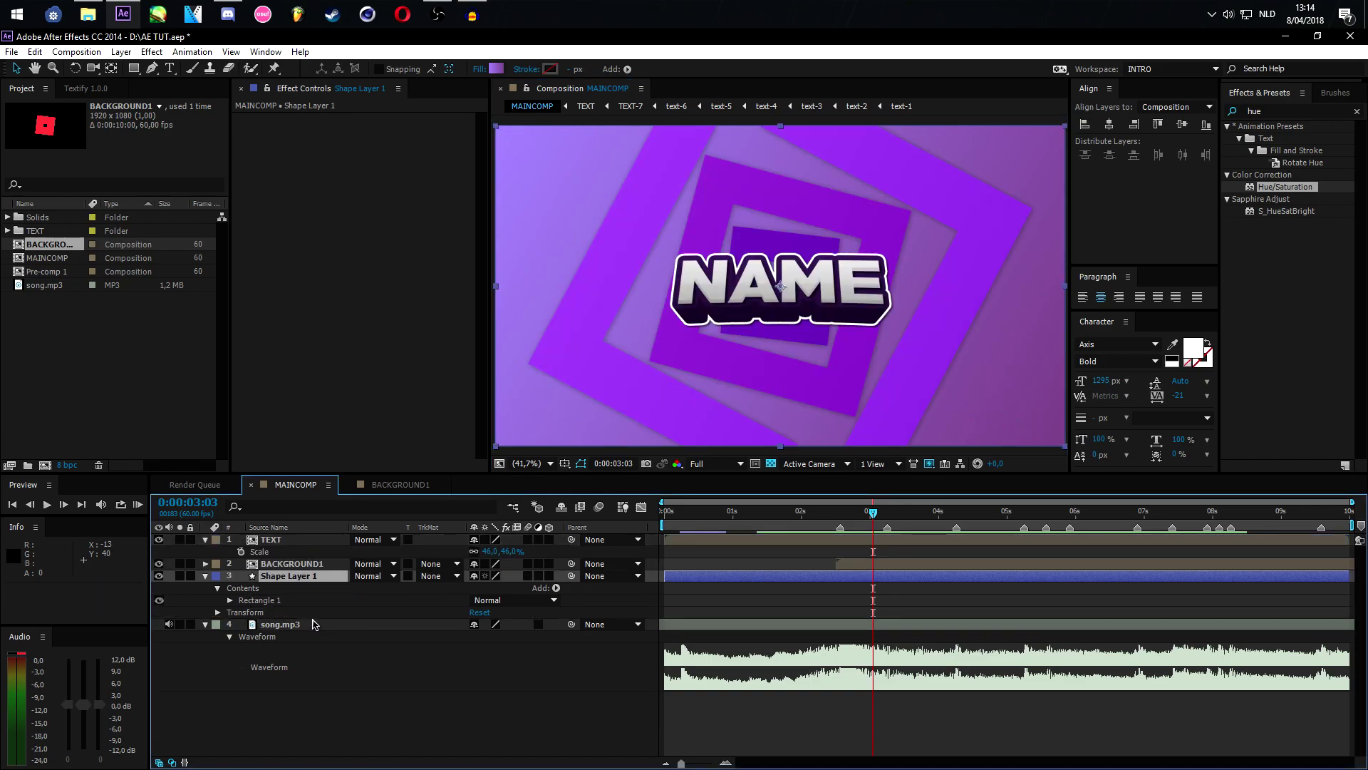
Apply Hue/Saturation to Shape Layer 1 and set the master lightness to -25
click(1268, 110)
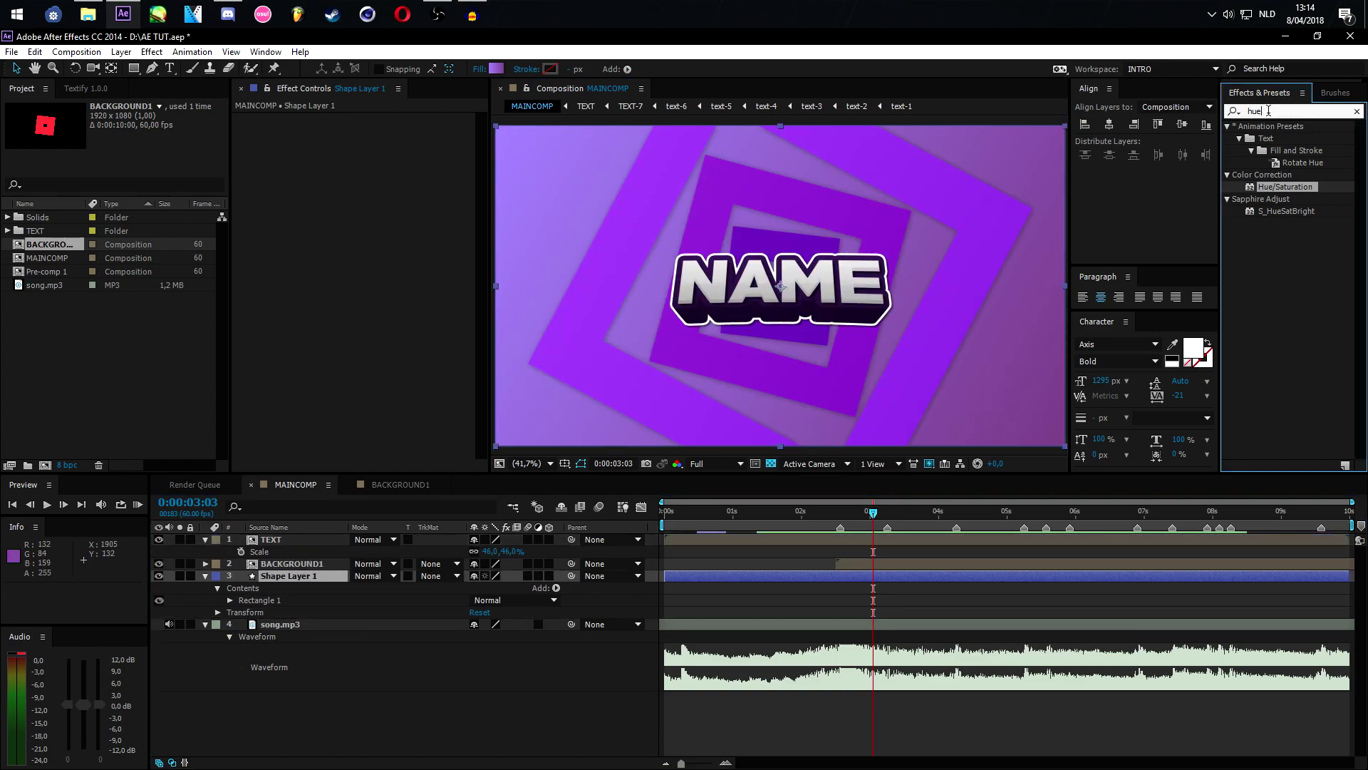
click(1268, 110)
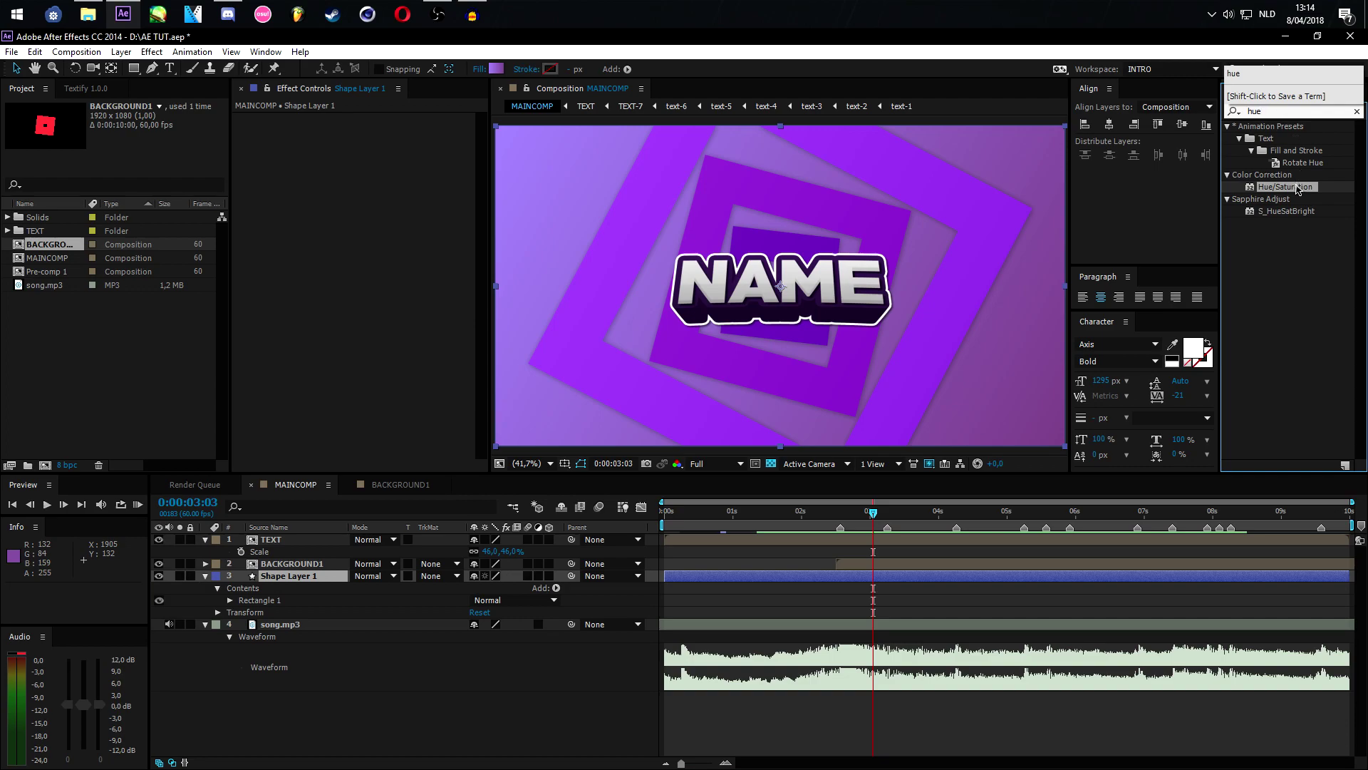
drag(1296, 189, 755, 228)
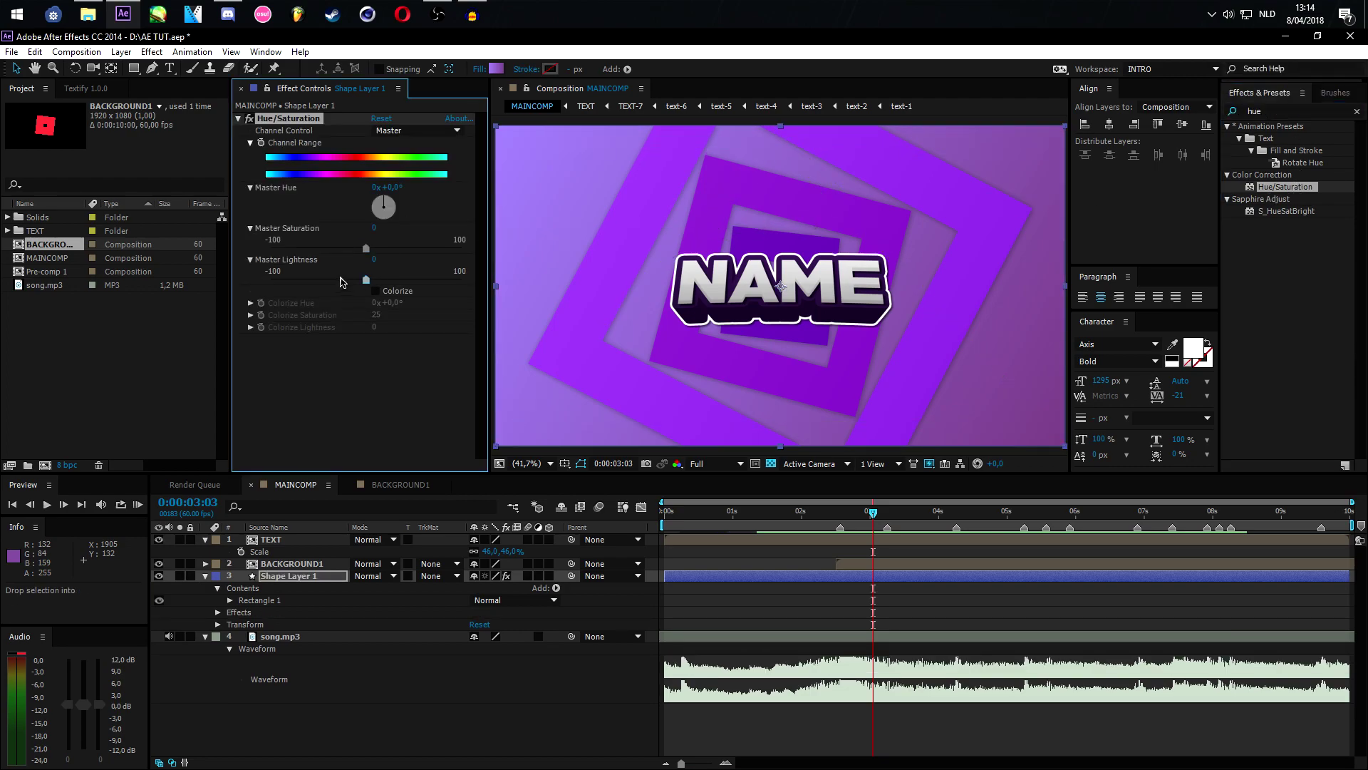
drag(340, 281, 331, 282)
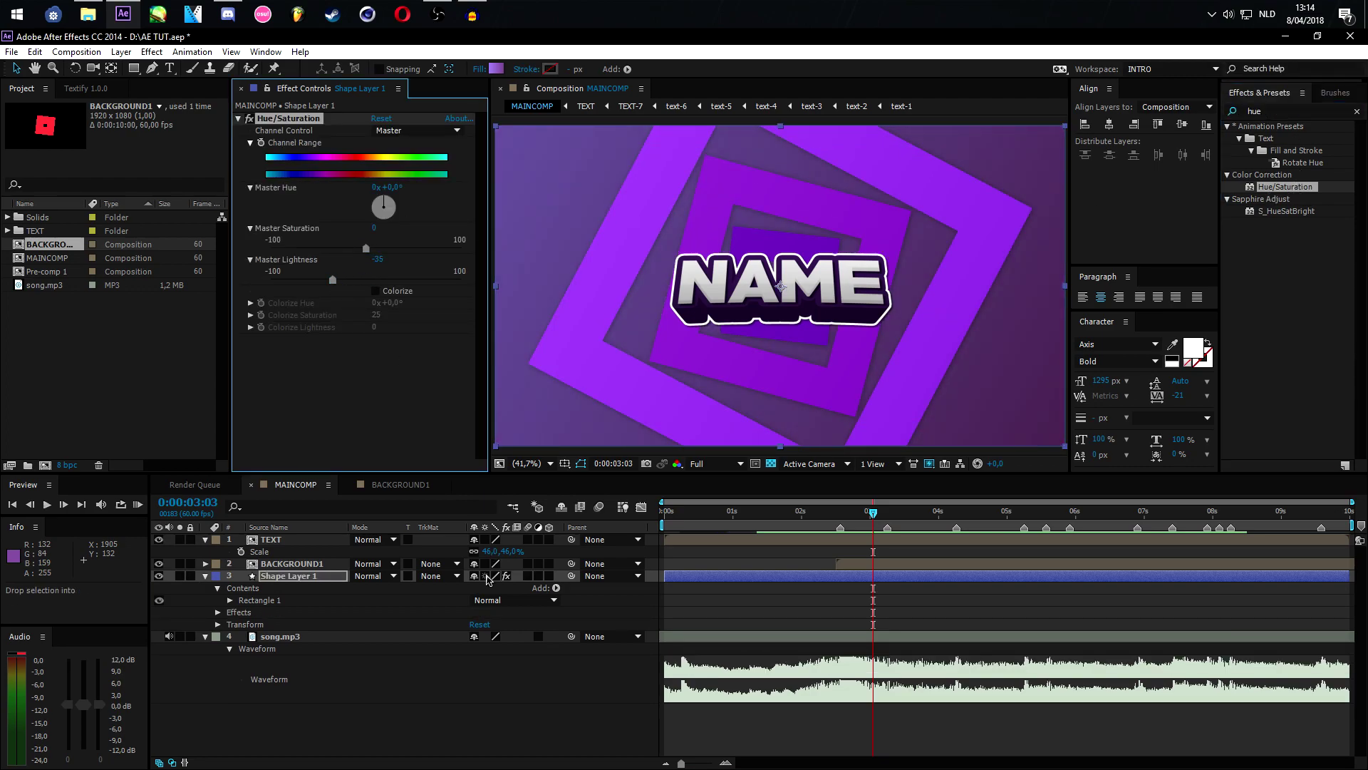
click(463, 705)
Trim the start of Shape Layer 1 to 0:00:02:30, in line with the start of BACKGROUND1
drag(874, 513, 836, 516)
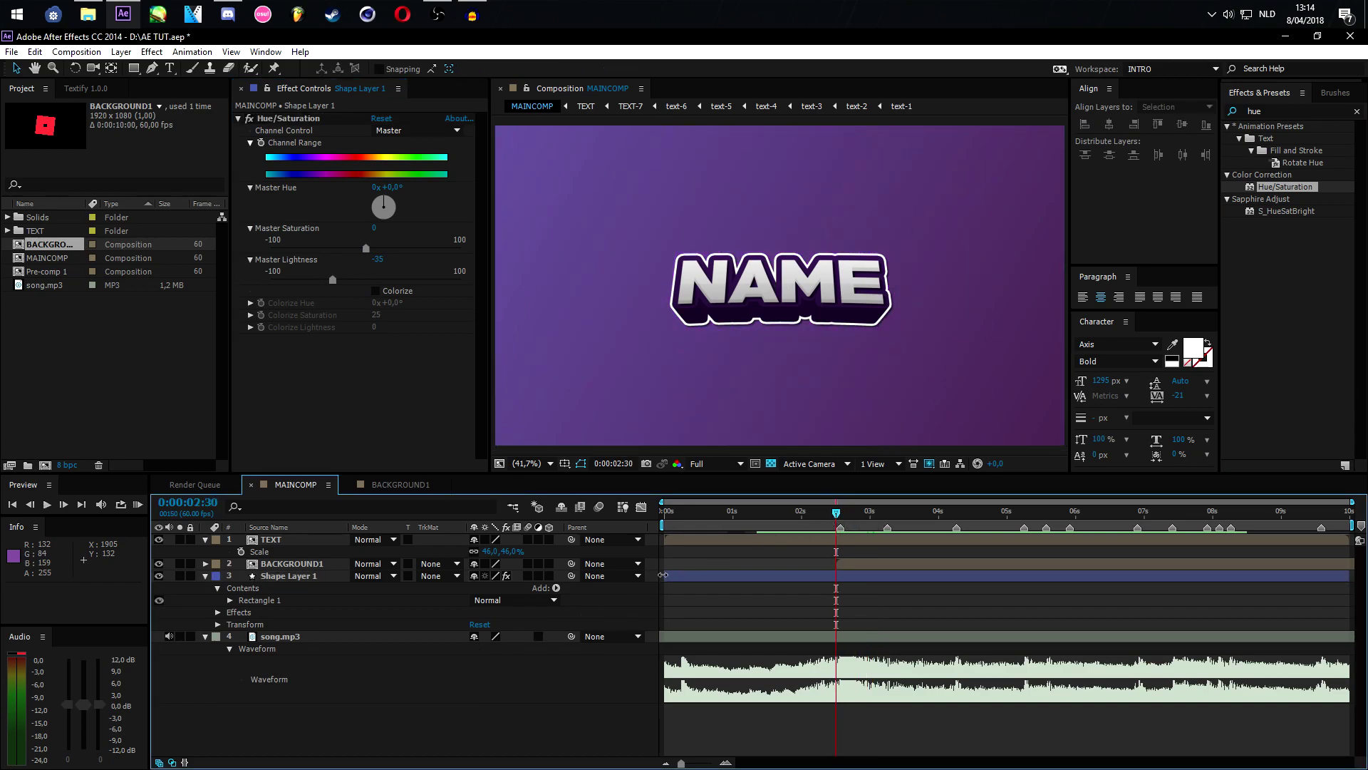
drag(665, 576, 836, 576)
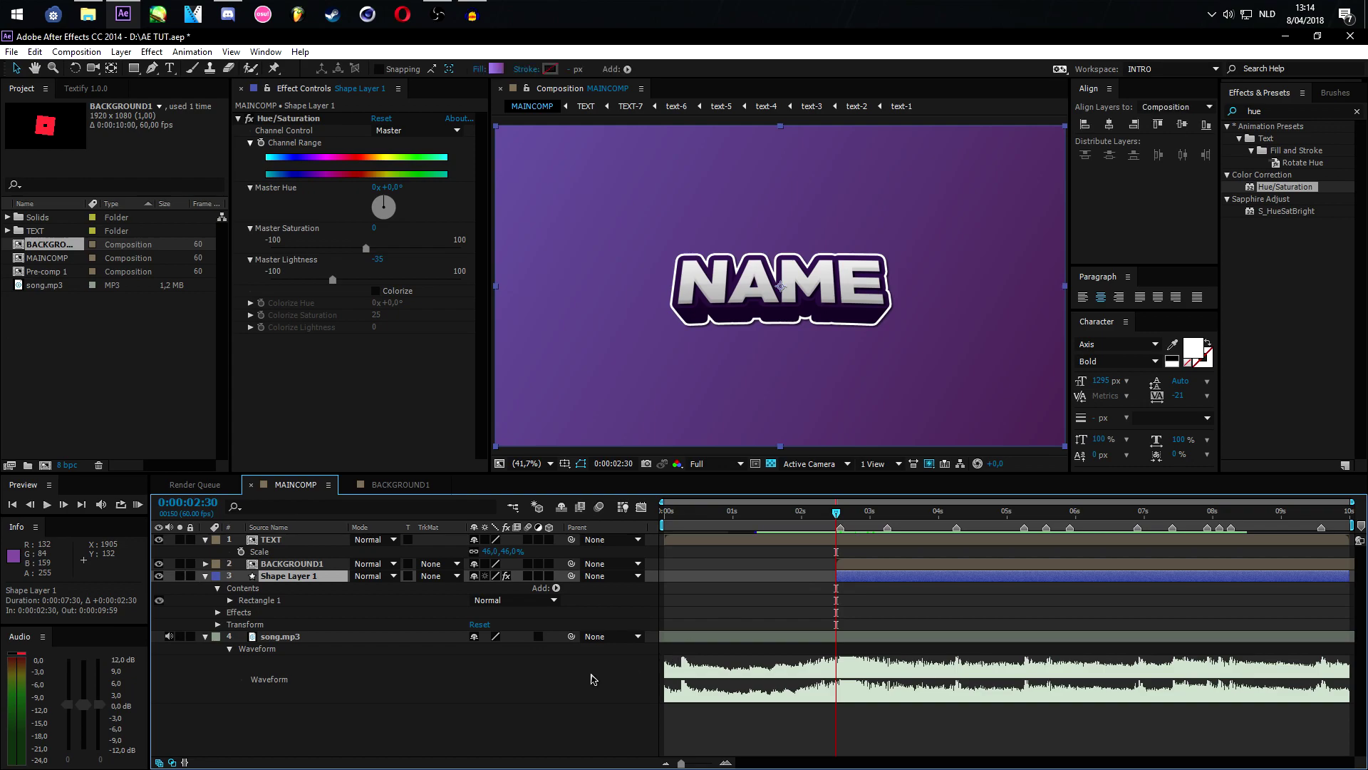
click(446, 648)
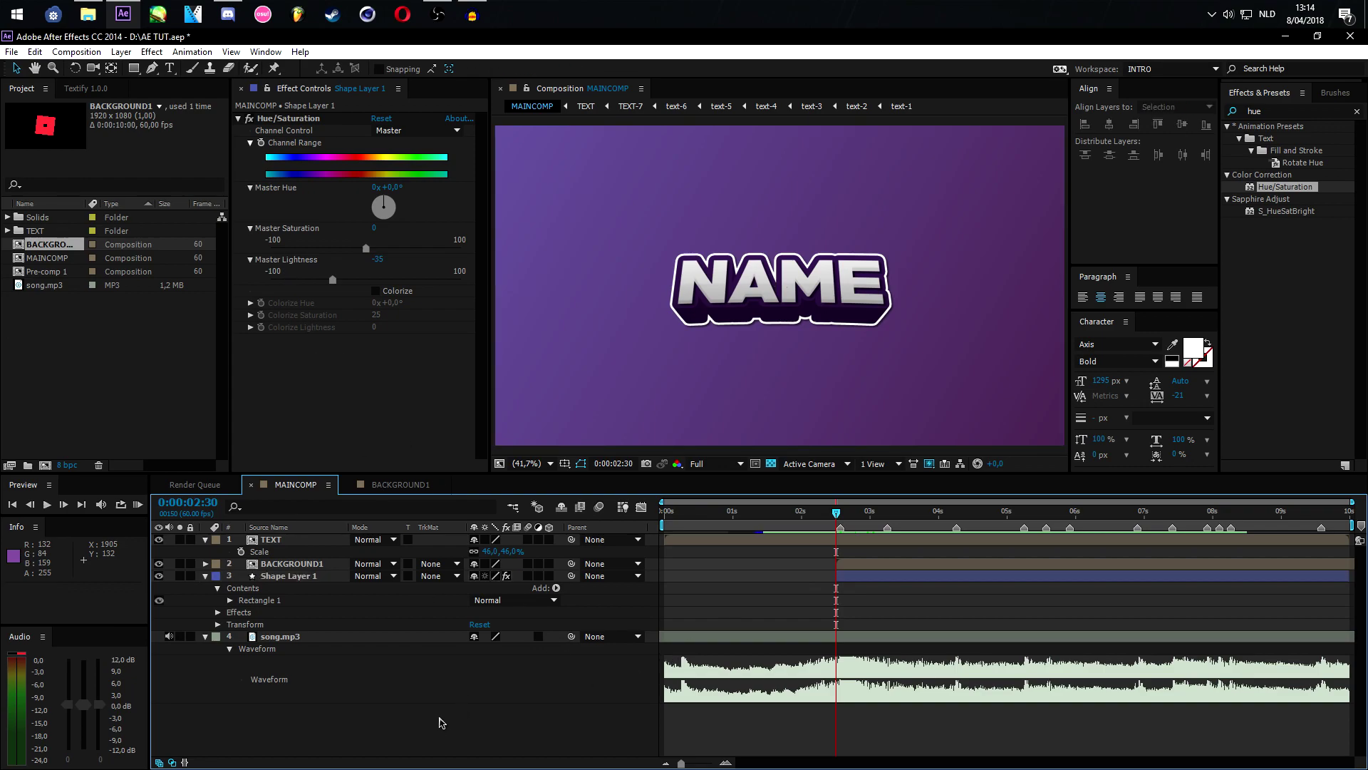
double_click(136, 69)
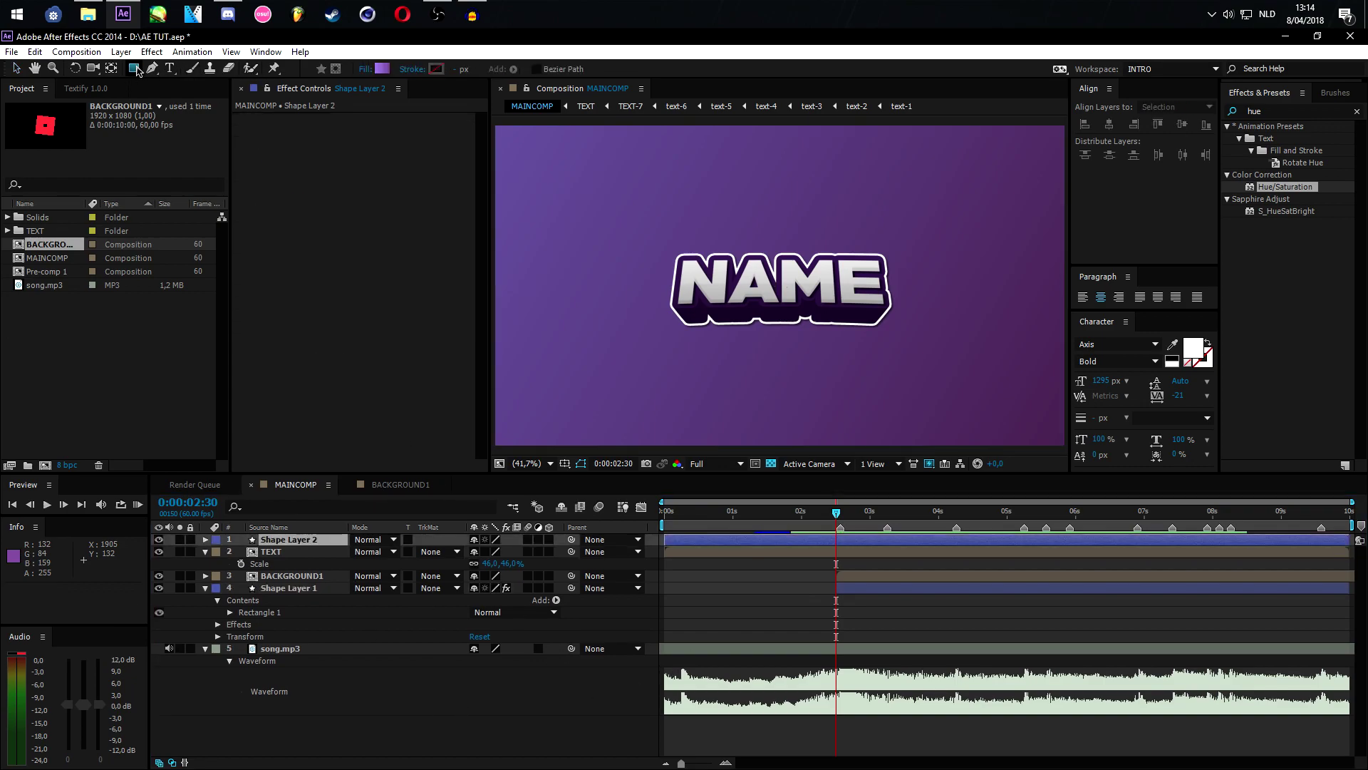
key(v)
key(ctrl+z)
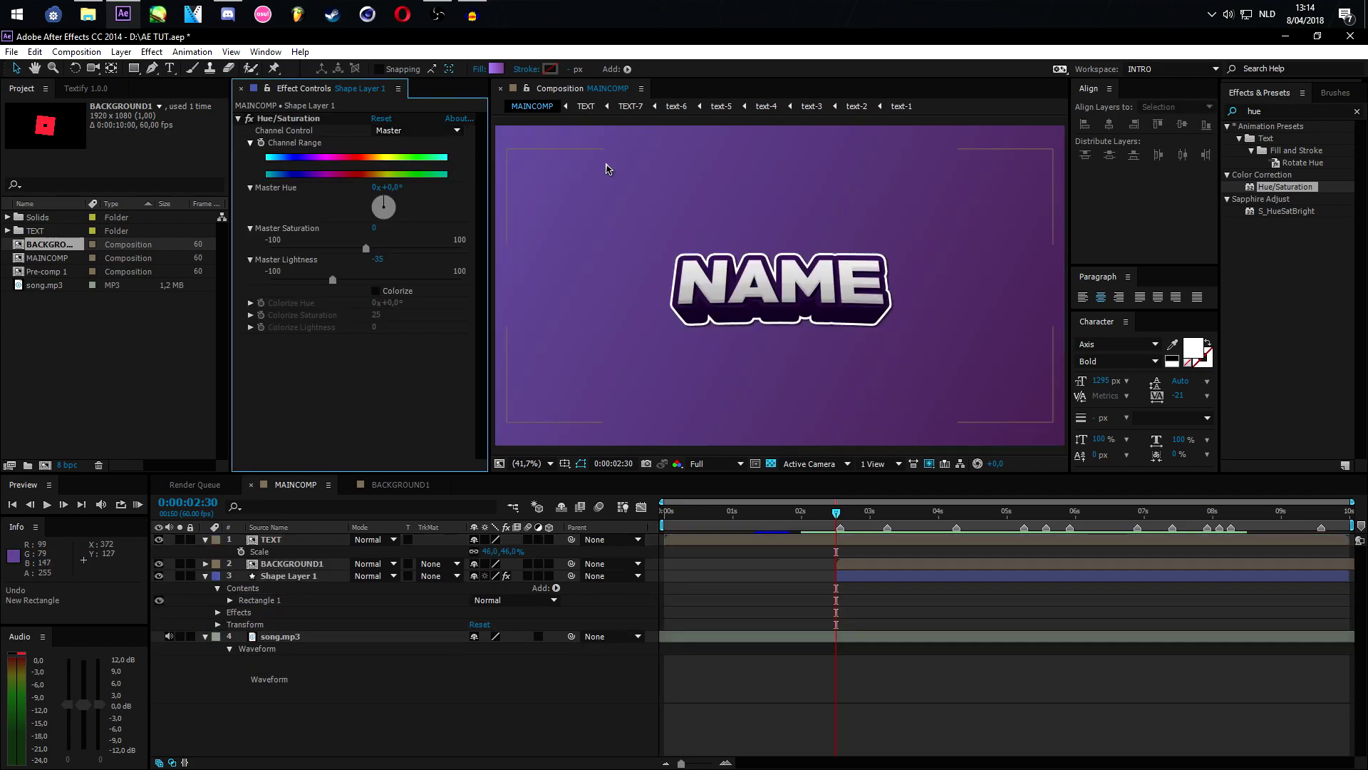
drag(648, 259, 730, 259)
key(ctrl+z)
Draw a square about 520 px wide on a new shape layer and centre it in the composition
click(137, 69)
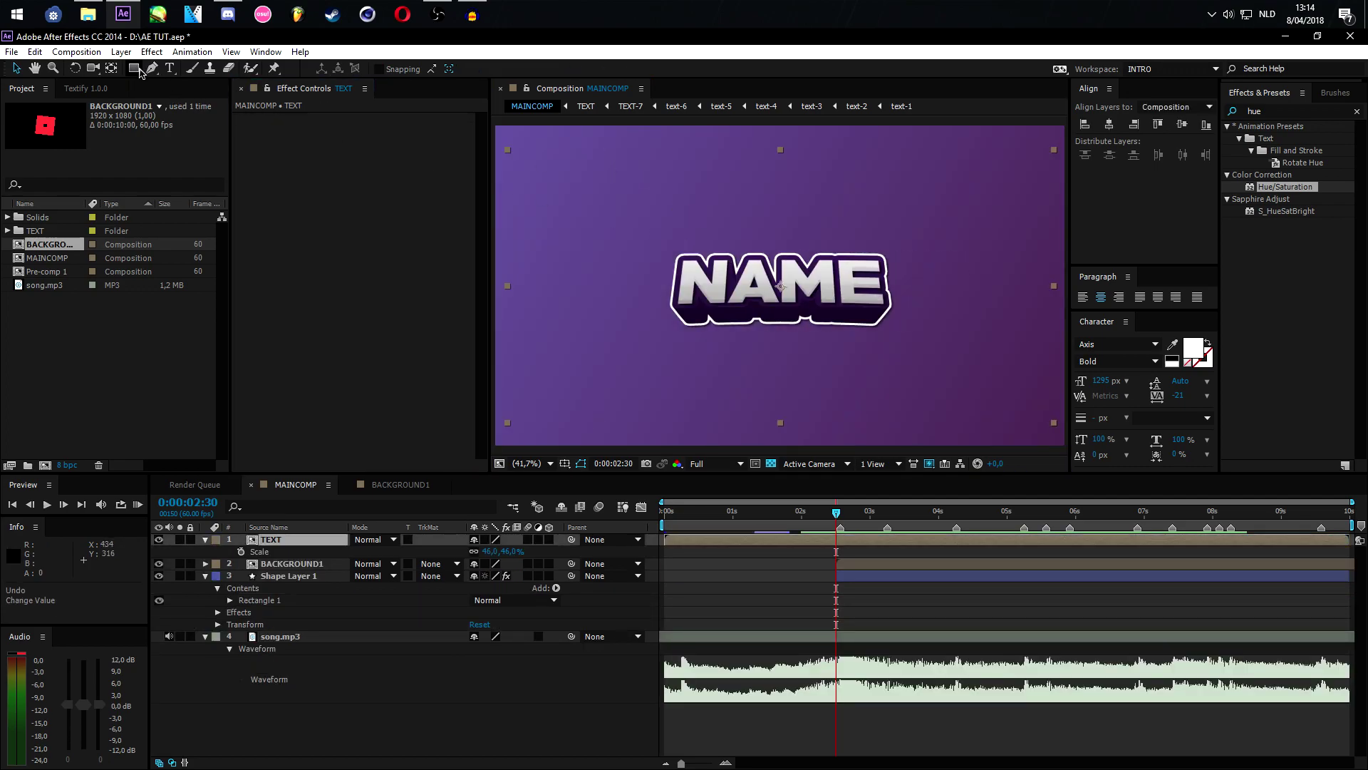
click(134, 69)
click(431, 684)
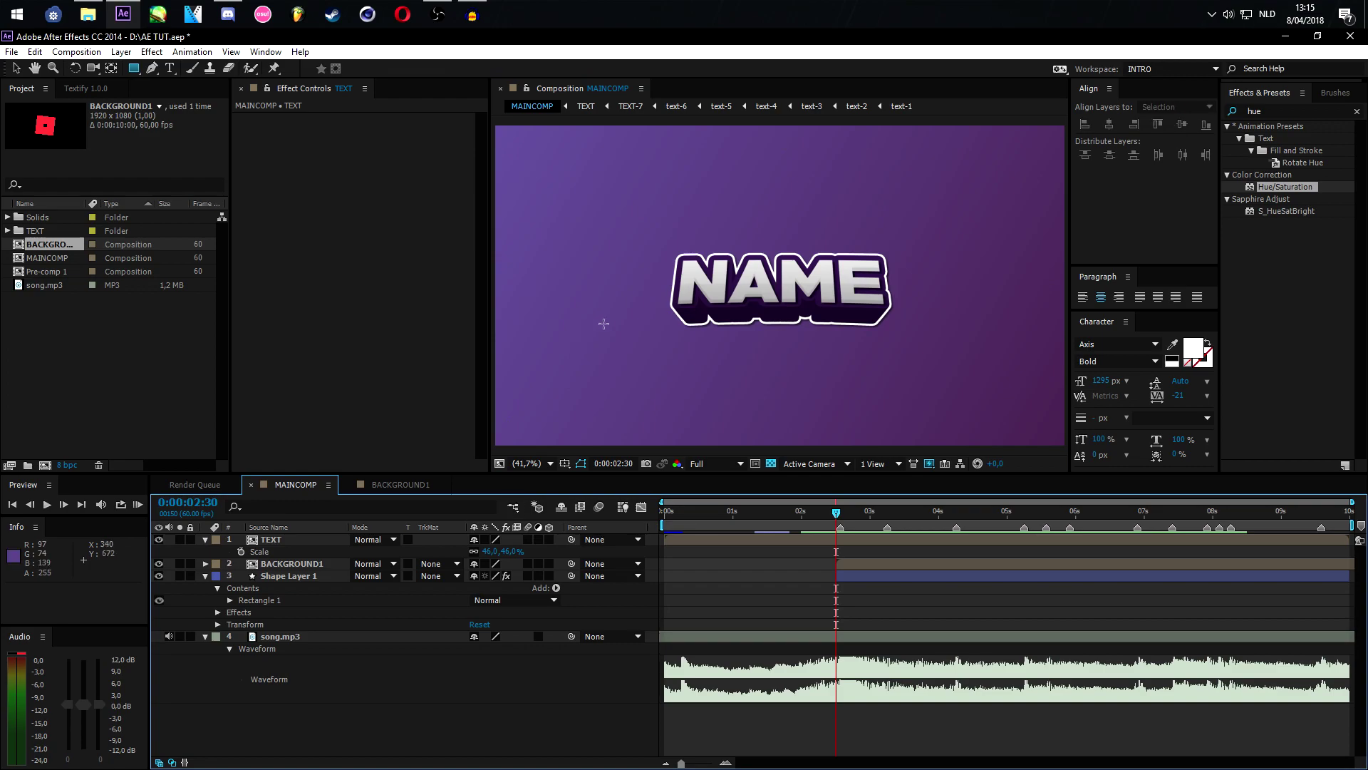
mouse_move(704, 192)
mouse_down()
mouse_move(830, 324)
mouse_move(834, 345)
mouse_up()
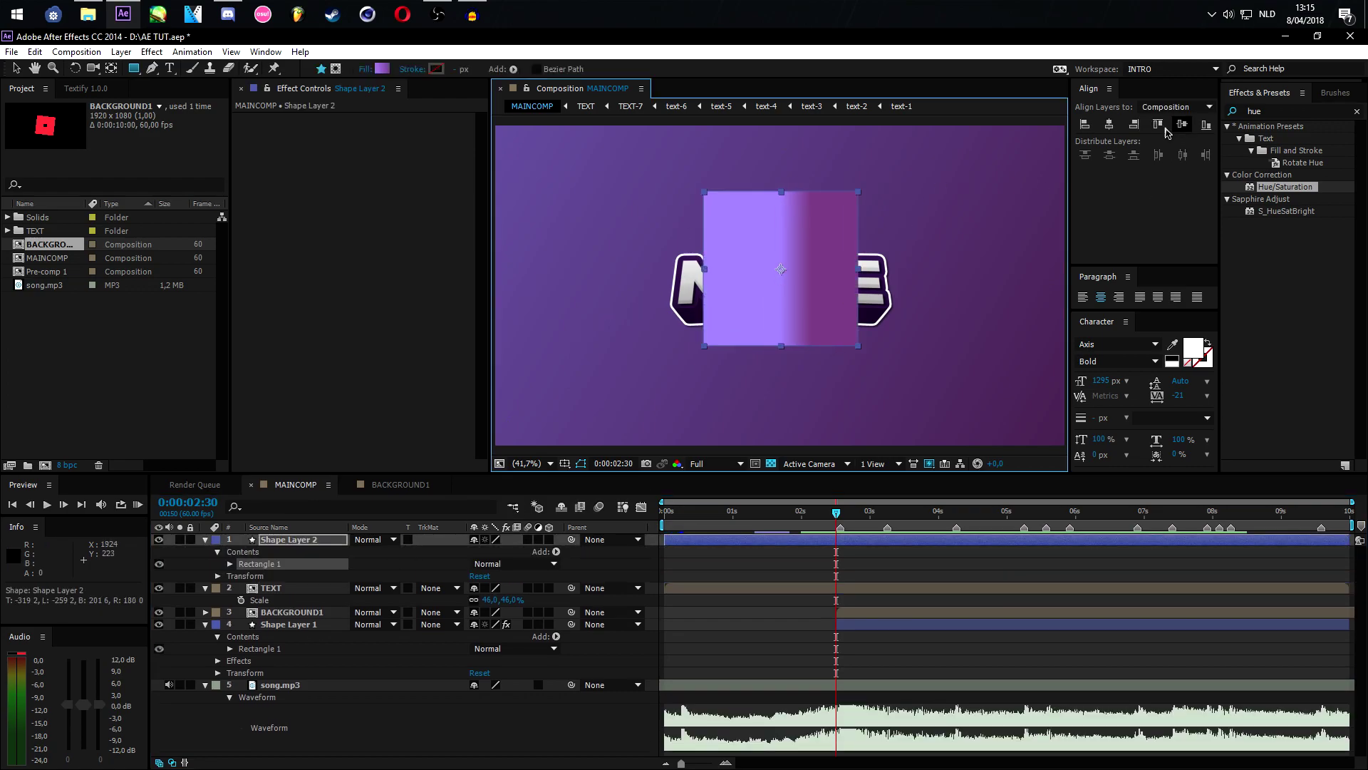
click(1182, 124)
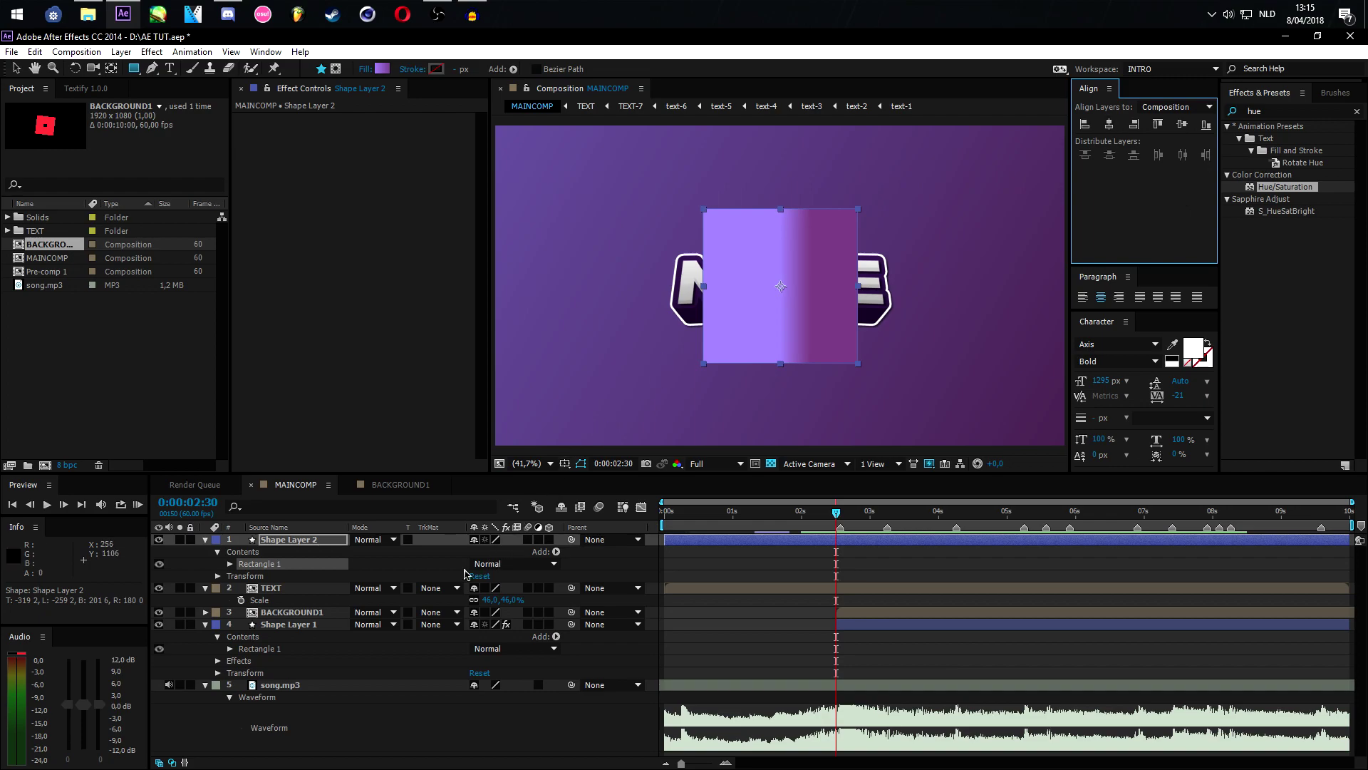
Place Shape Layer 2 beneath the TEXT layer and set its rotation to 45°
drag(303, 543, 298, 606)
click(297, 610)
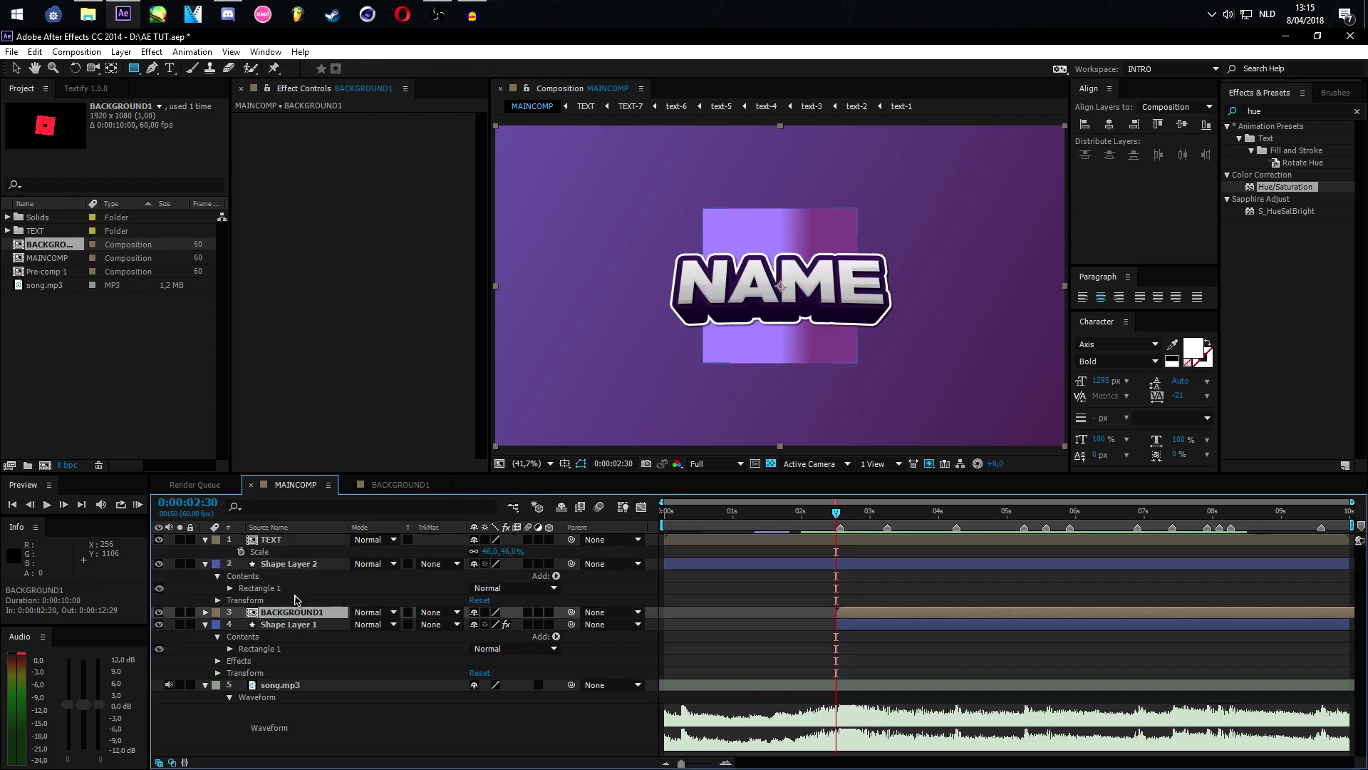
key(r)
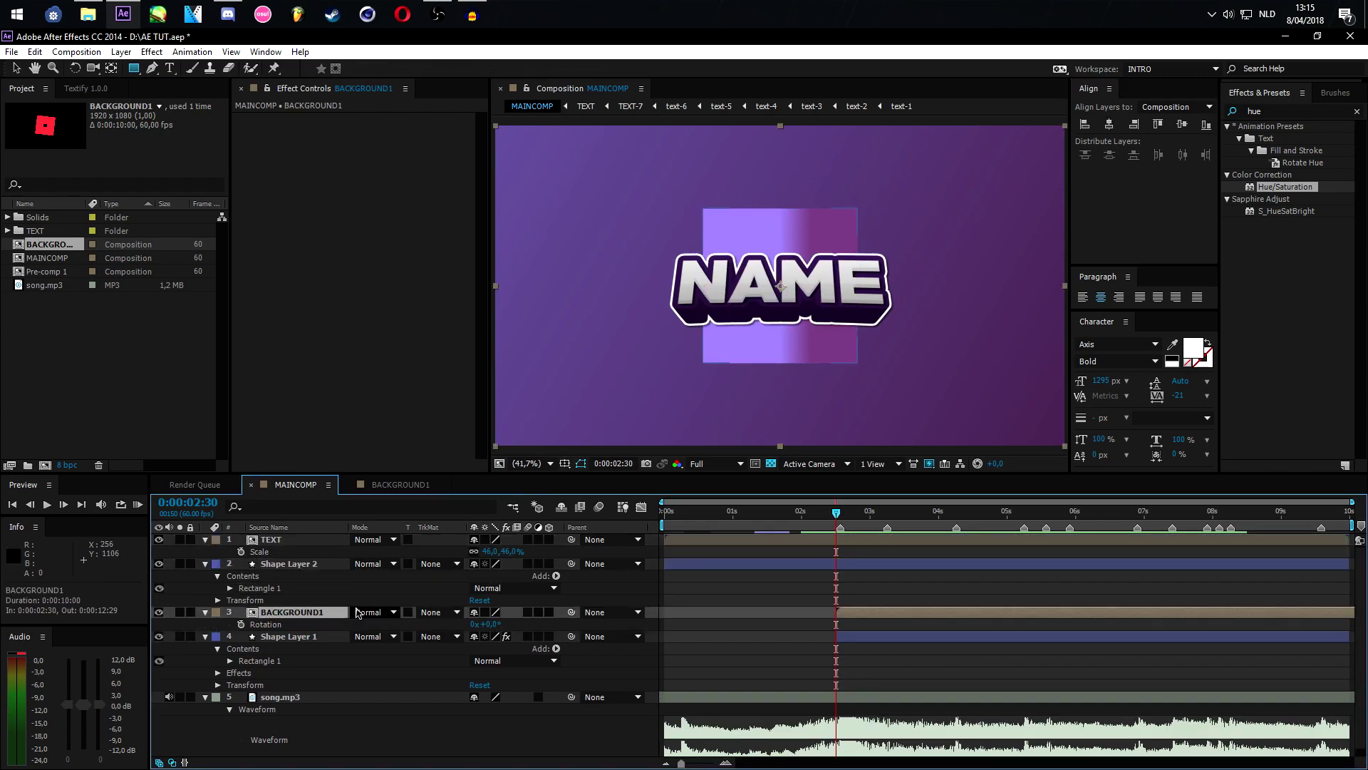
click(290, 565)
key(r)
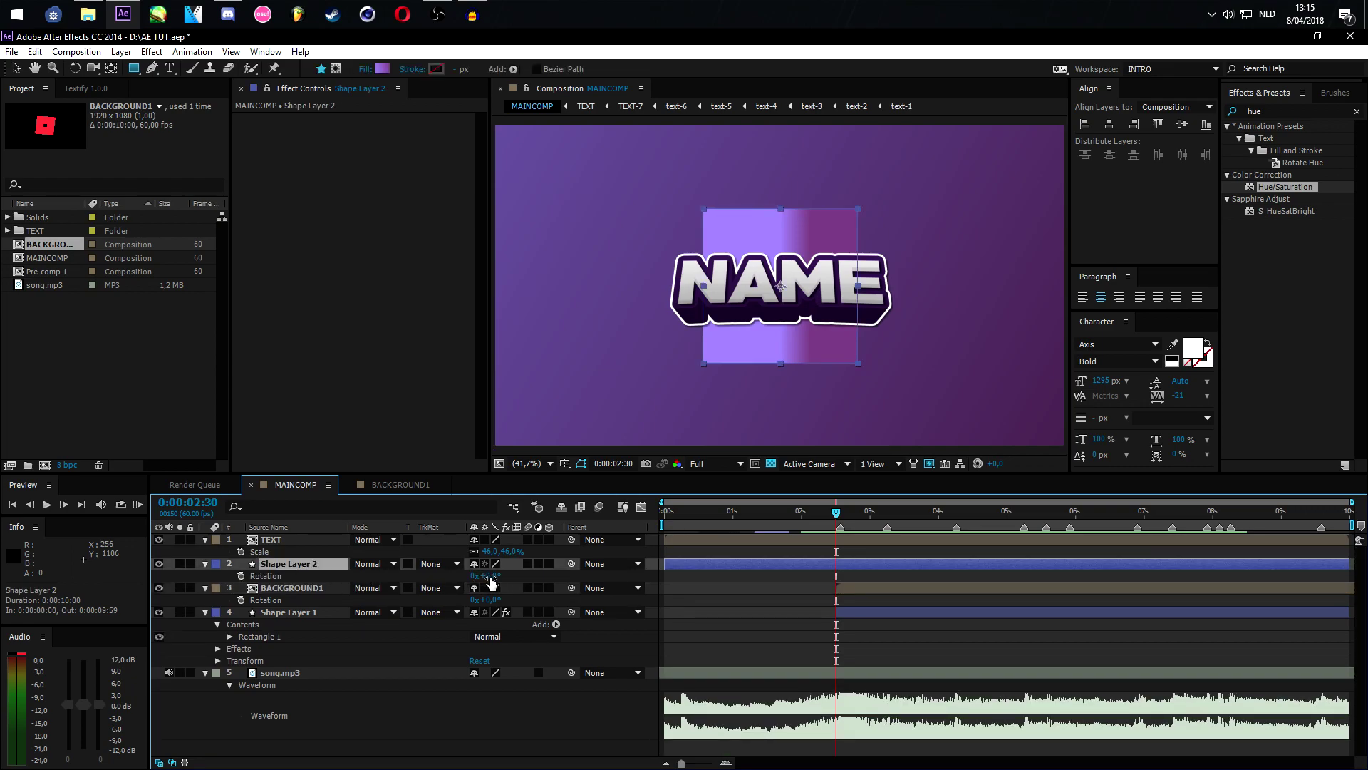
click(490, 576)
key(Return)
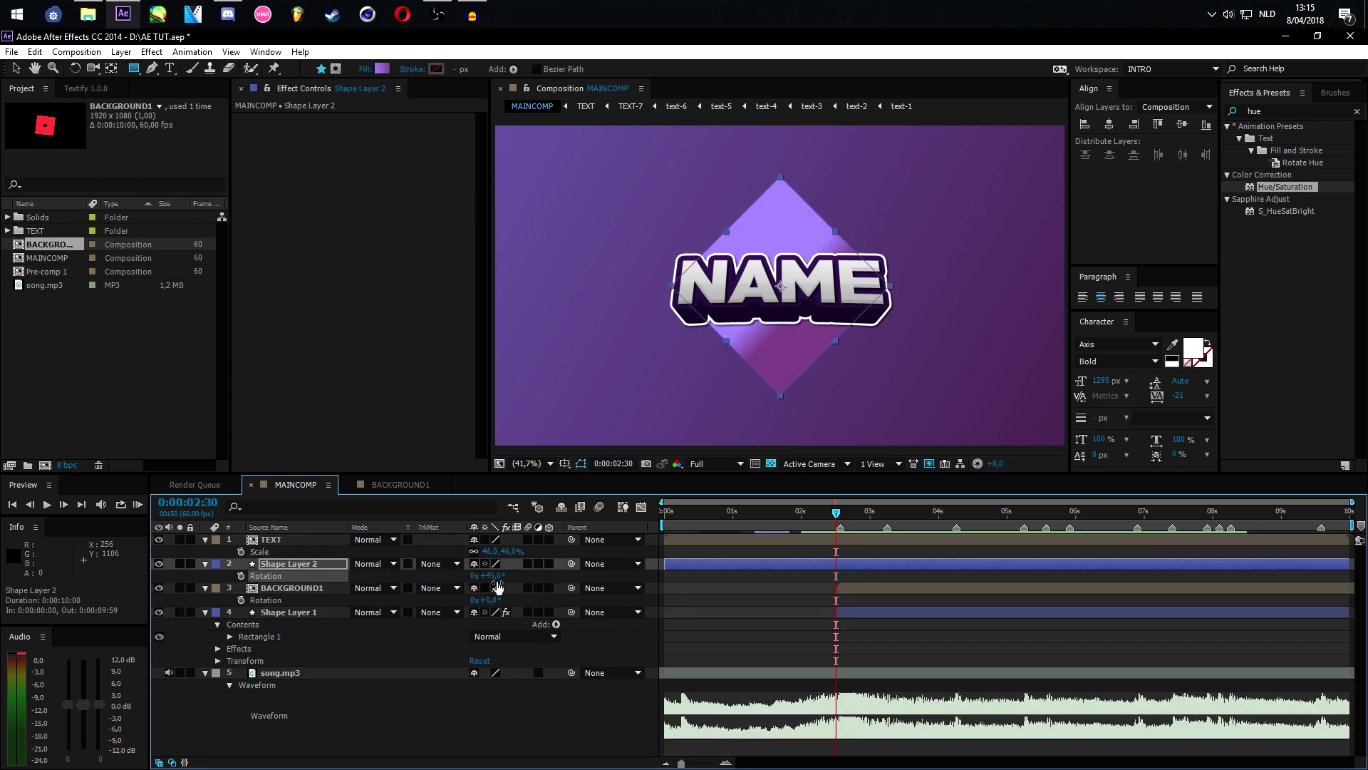
Find the rectangle size property of Shape Layer 2, set it to 0 and keyframe it at 0:00:02:30
click(333, 561)
click(330, 504)
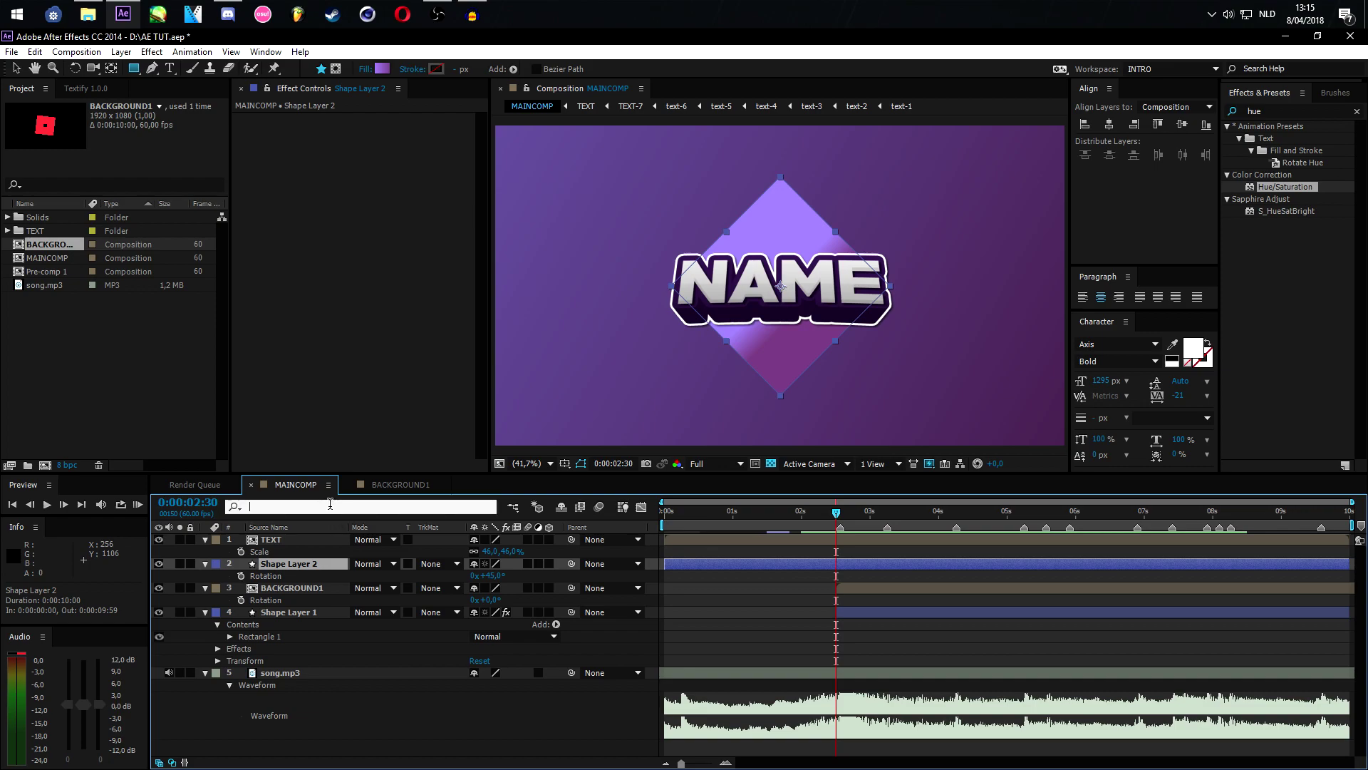
text(size)
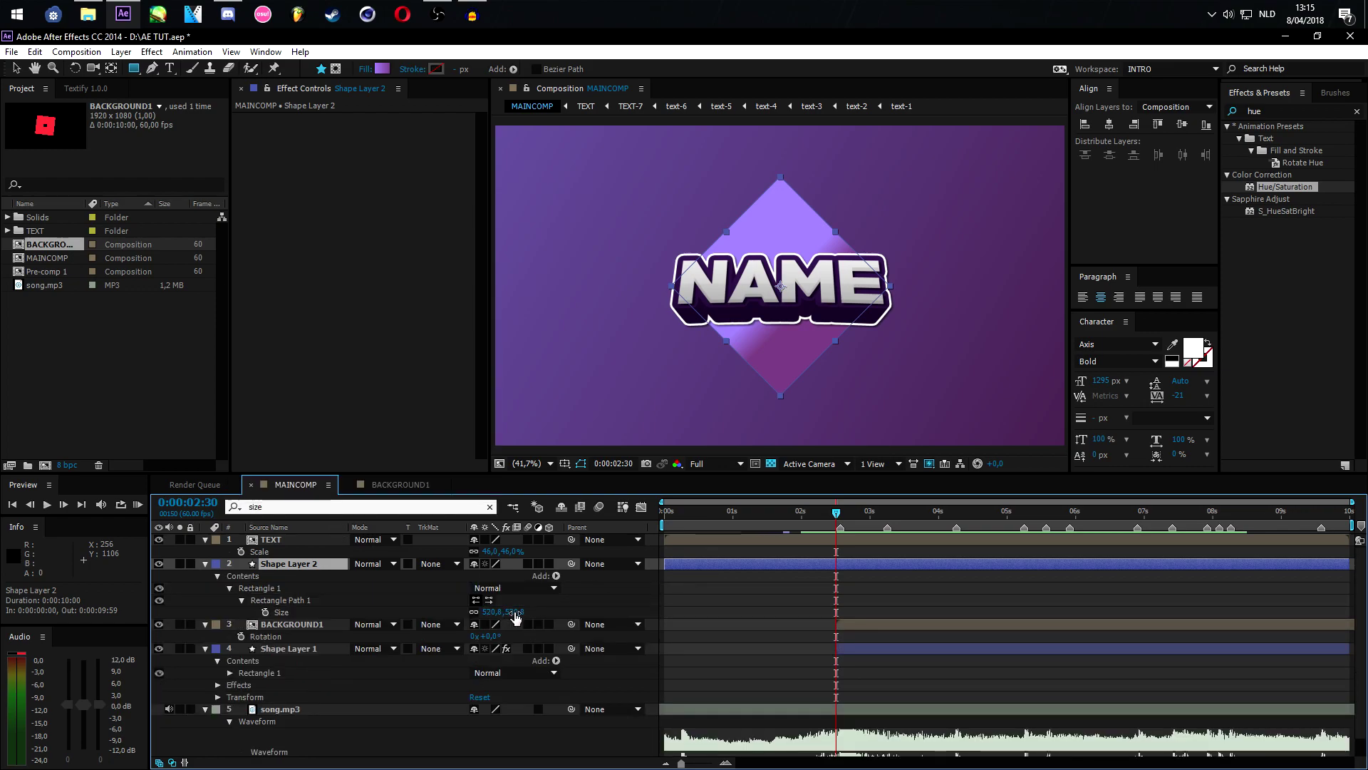
click(513, 611)
text(0)
key(Return)
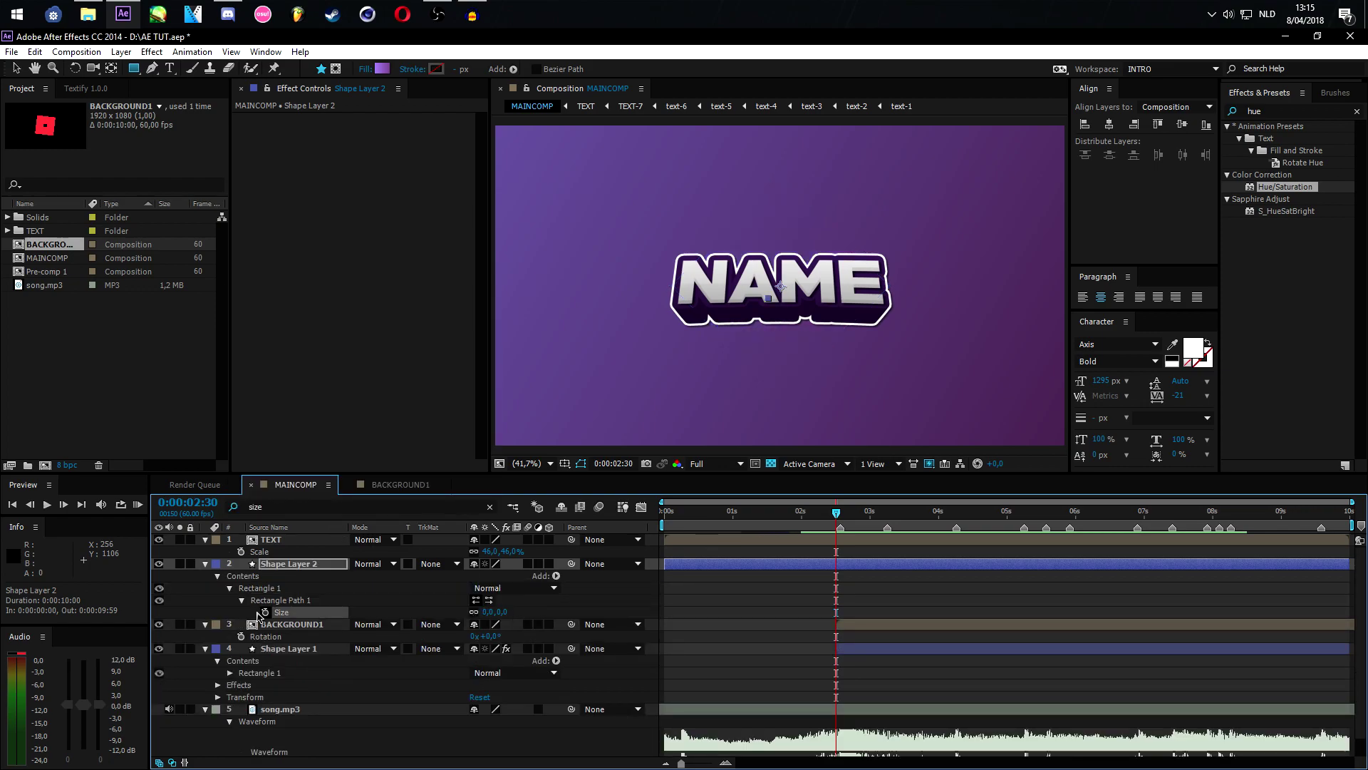
click(265, 613)
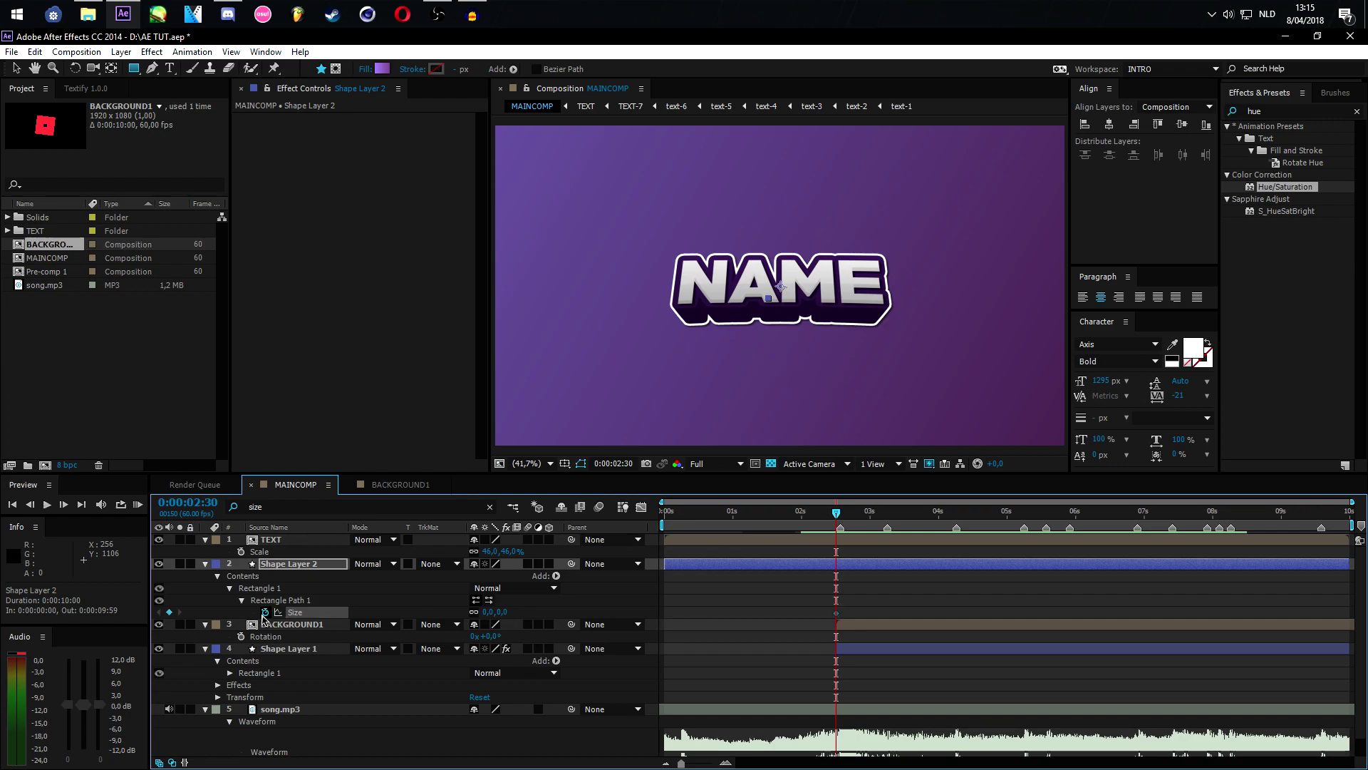
Add a size keyframe of 2150 × 2150 at 0:00:03:10 so the square expands past the frame
shift+click(69, 510)
shift+click(68, 510)
shift+click(68, 510)
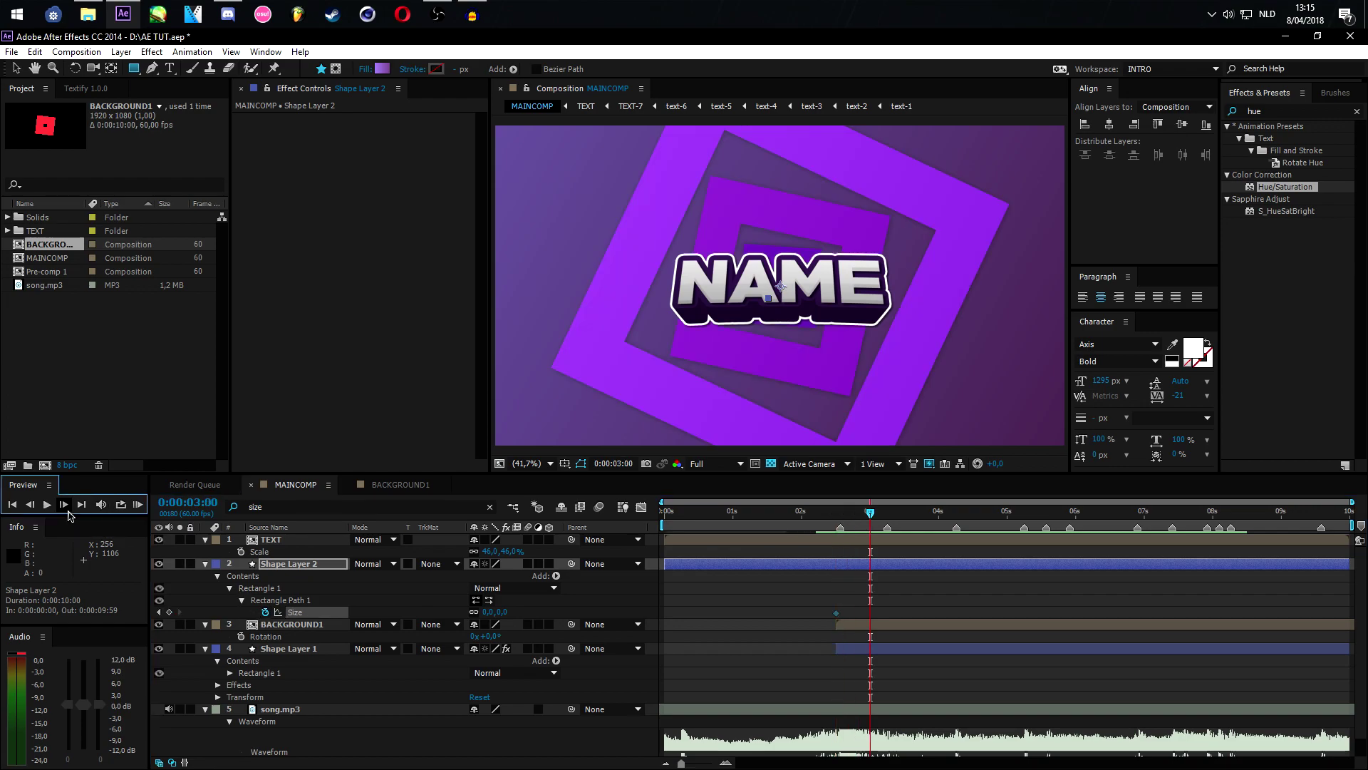
click(69, 505)
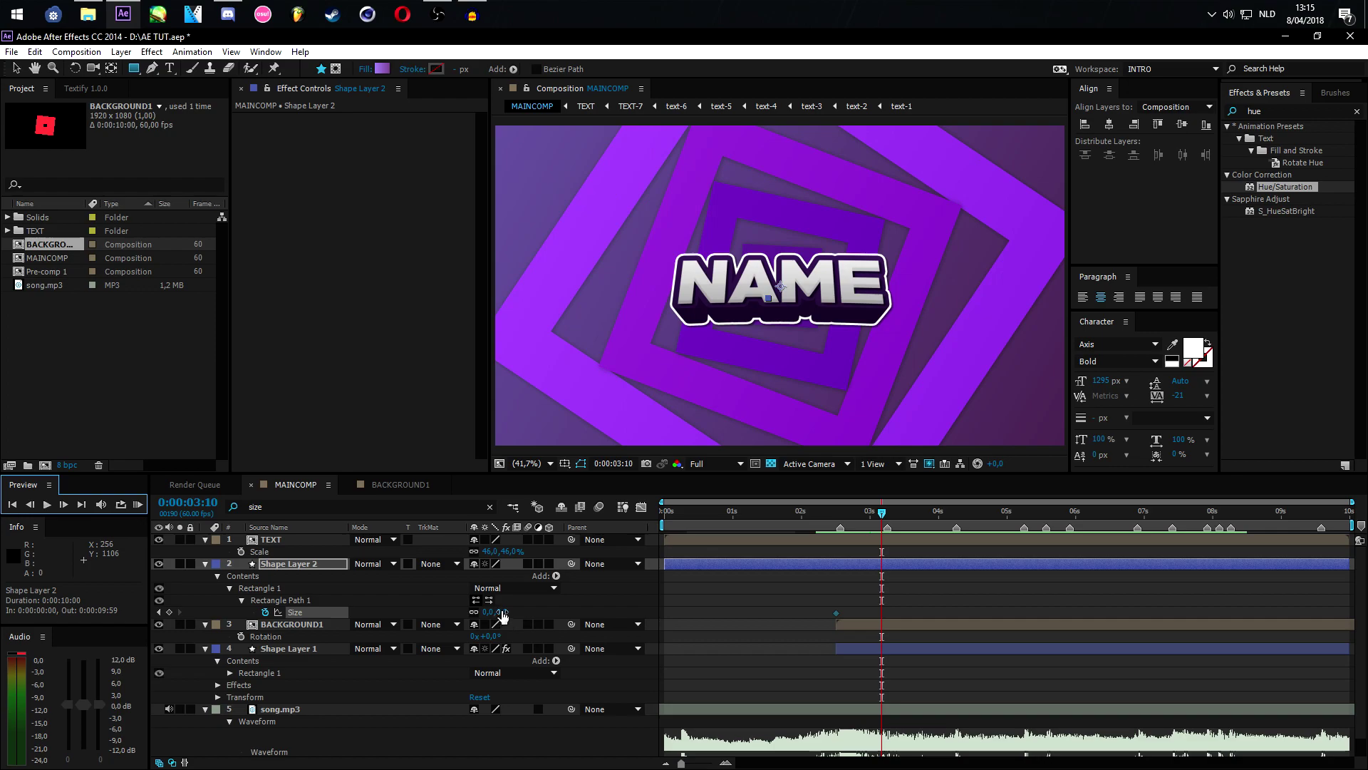
drag(502, 615, 1351, 610)
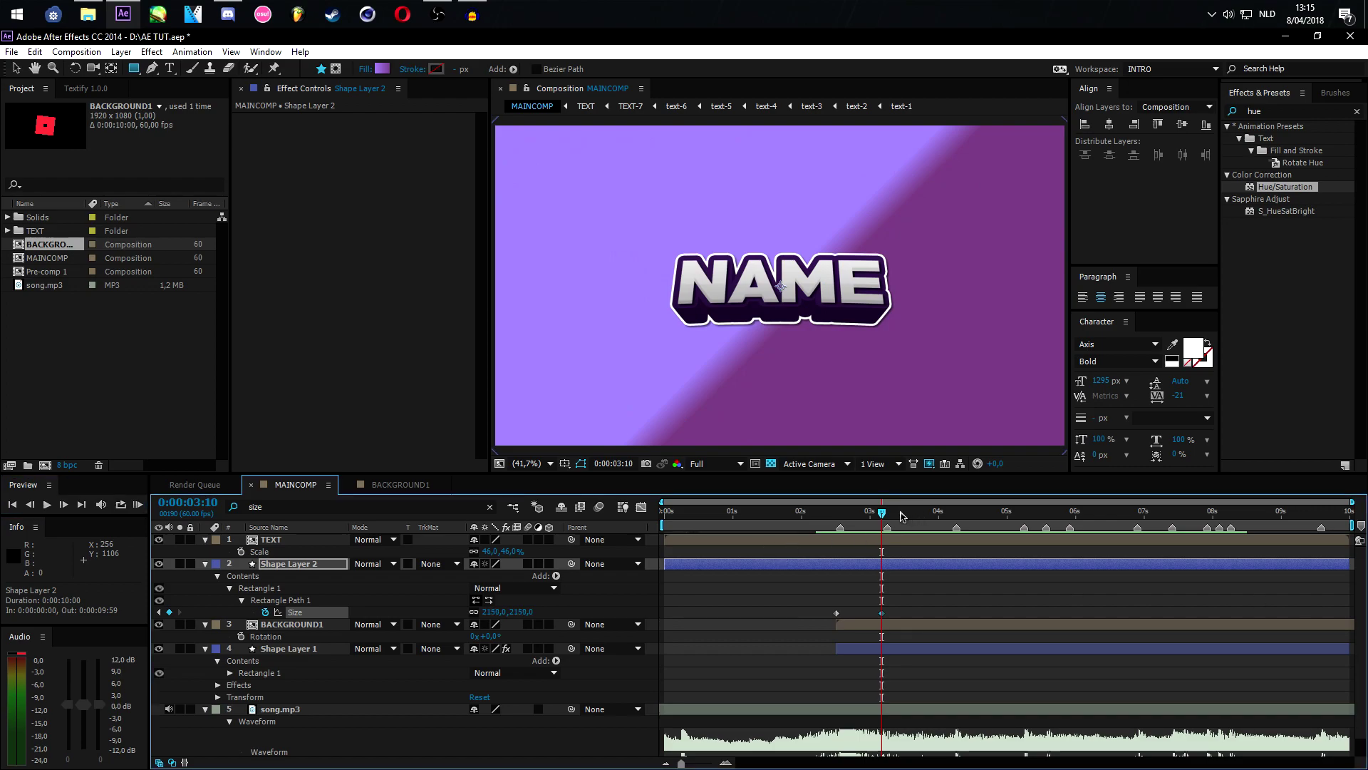
Trim the start of Shape Layer 2 to 0:00:02:30 and apply Easy Ease to both size keyframes
drag(882, 511, 835, 513)
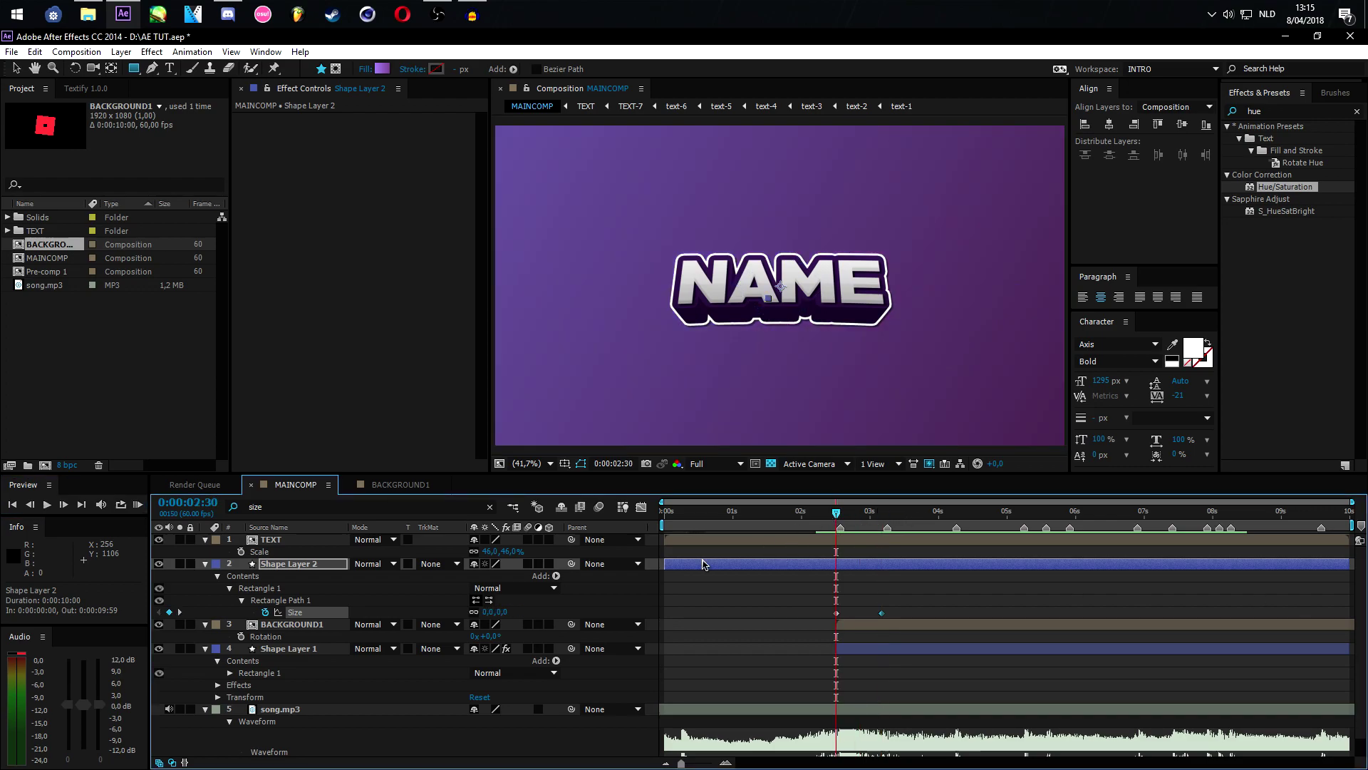
drag(665, 562, 831, 569)
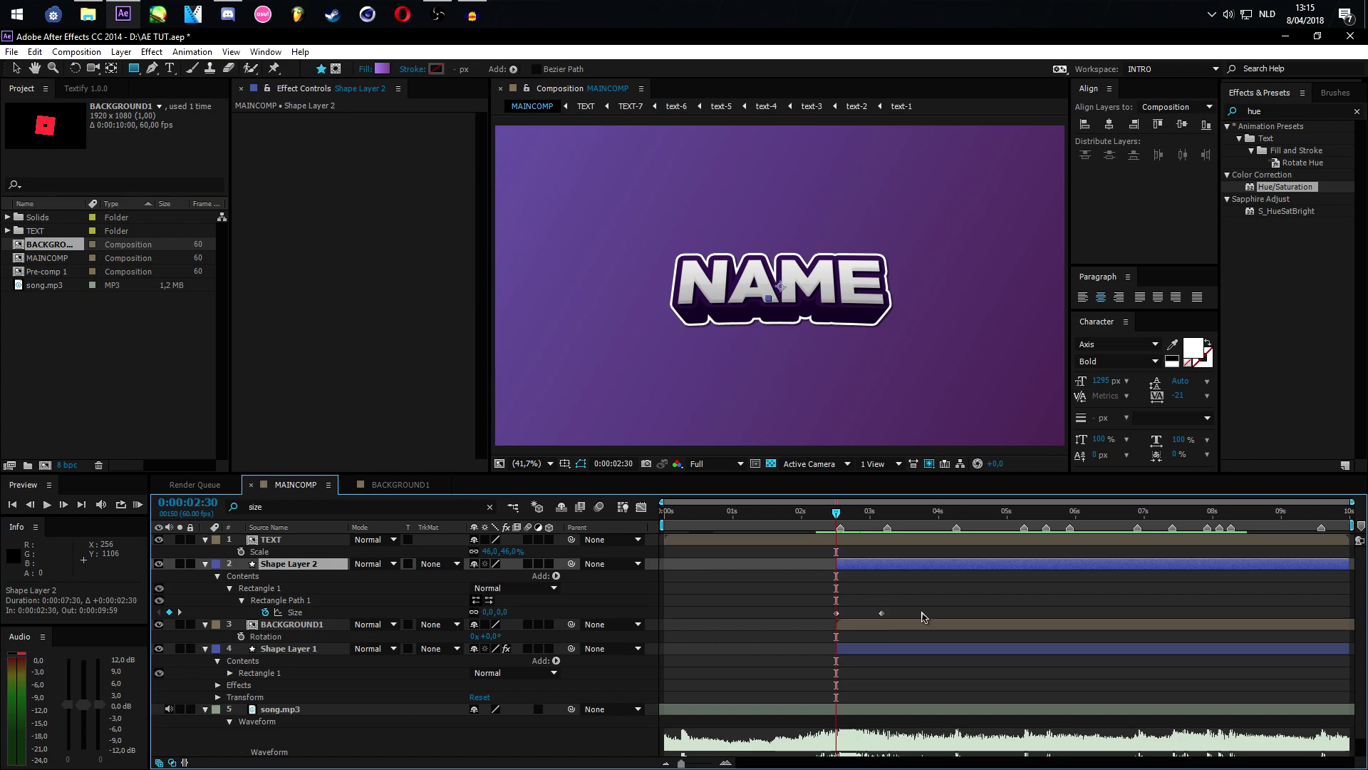
drag(909, 611, 818, 619)
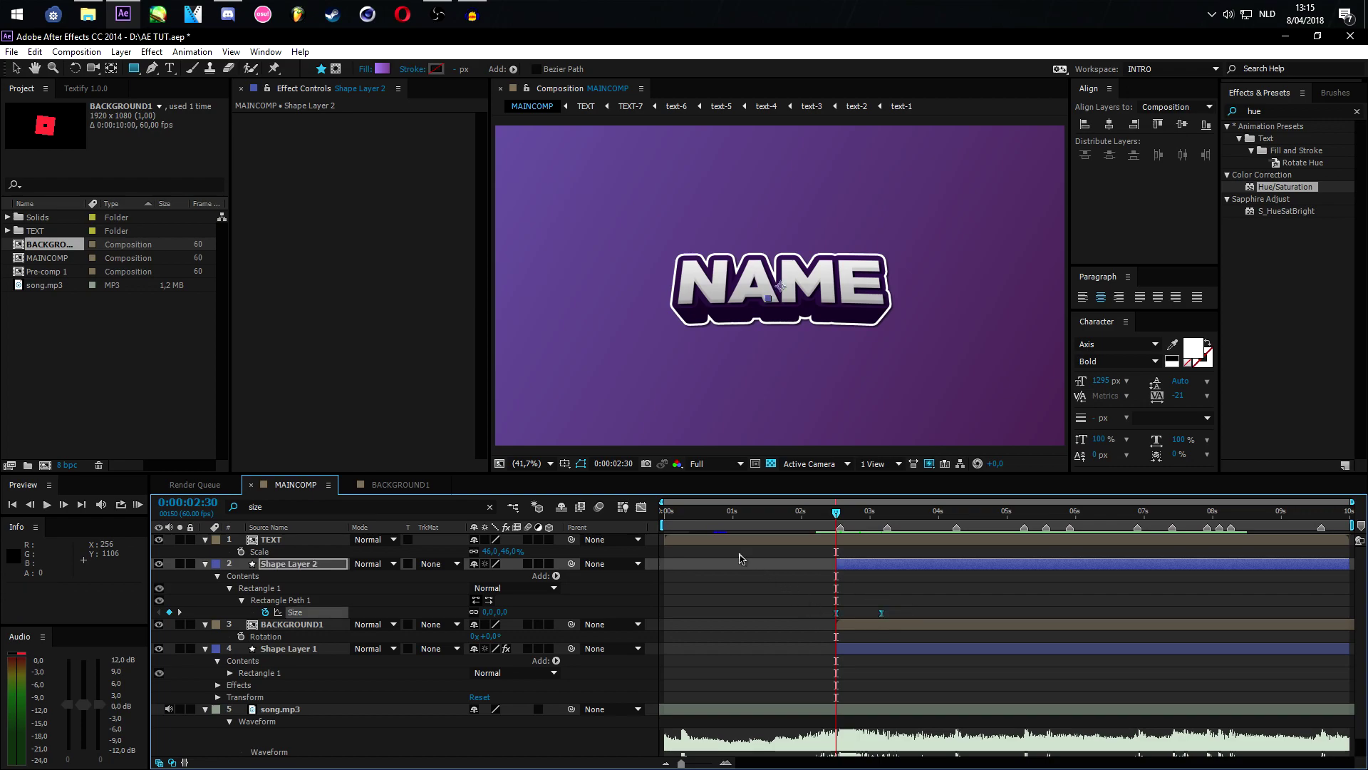
Reshape the size animation's curve for a fast start and long ease-out, with 100% influence on the end keyframe and a shorter starting handle
click(641, 507)
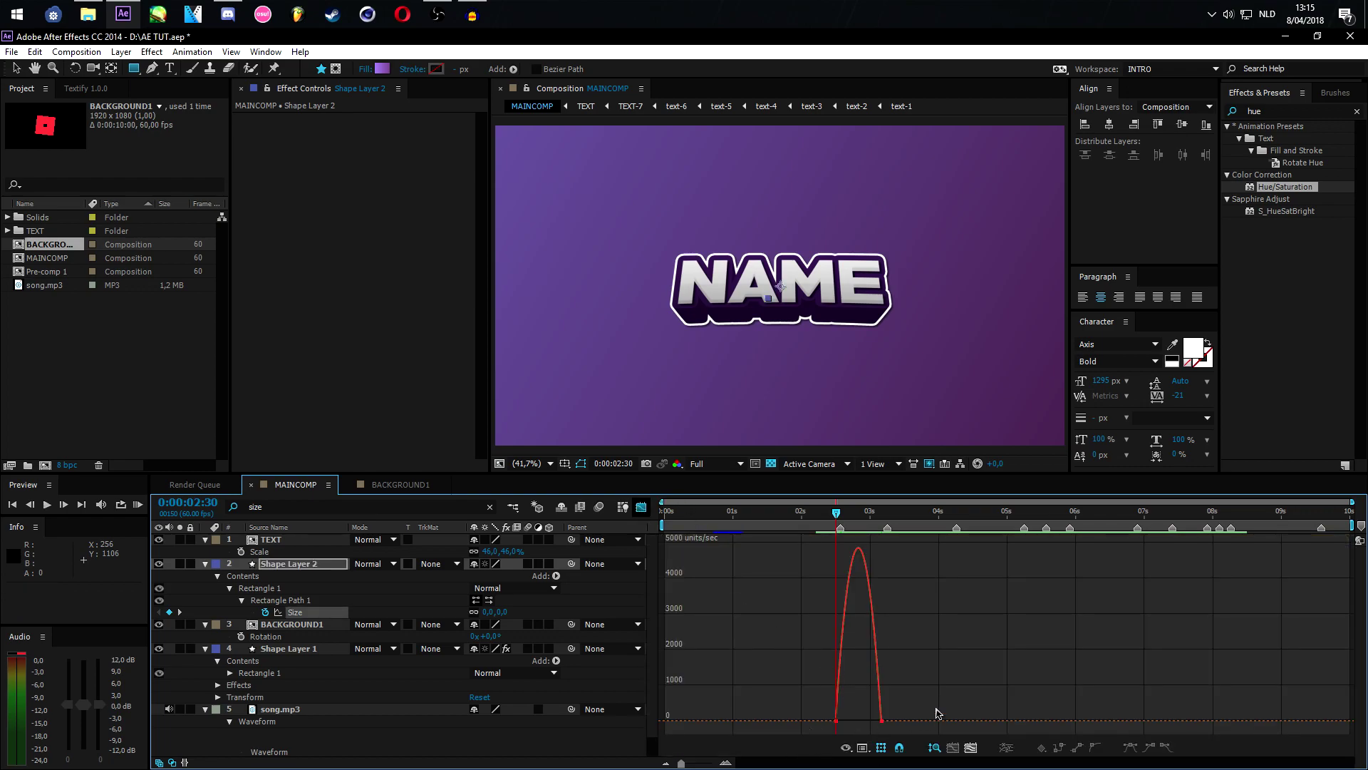
drag(910, 689, 839, 722)
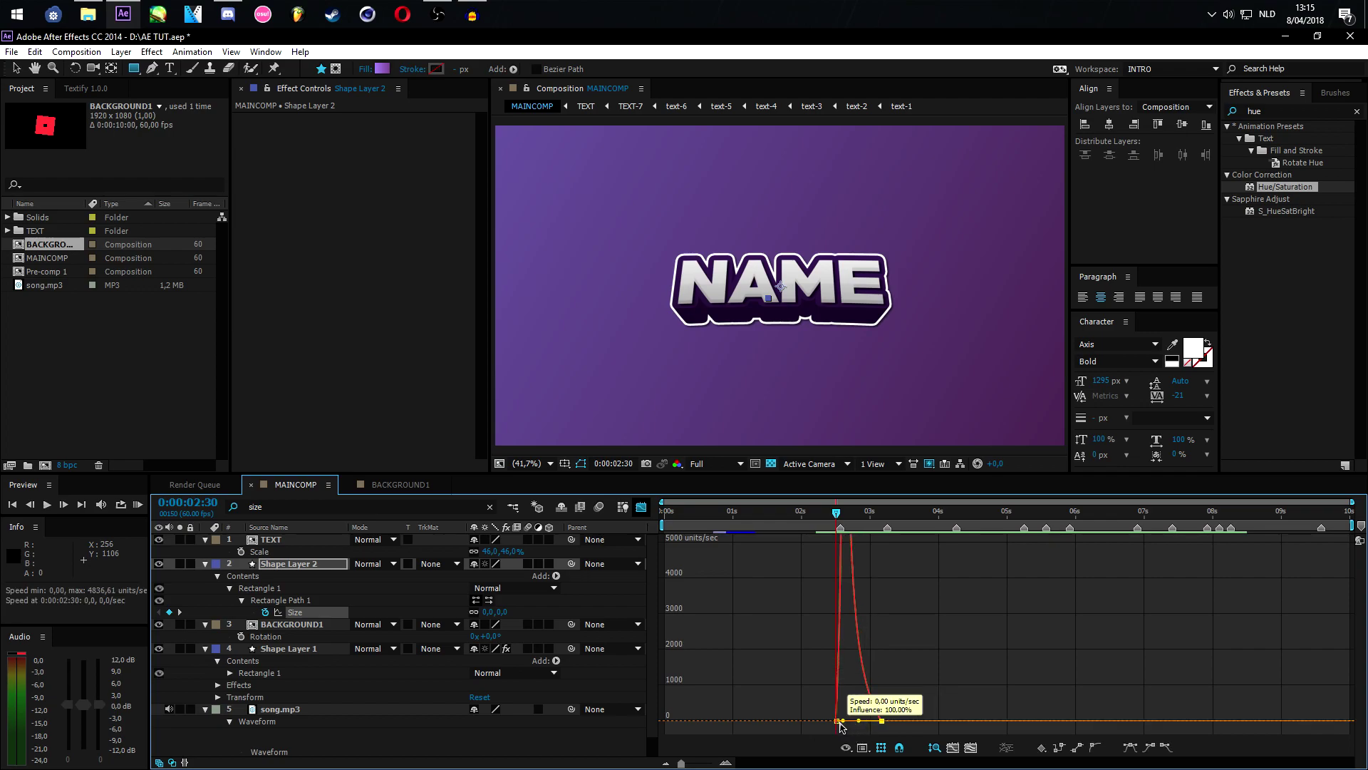
click(862, 746)
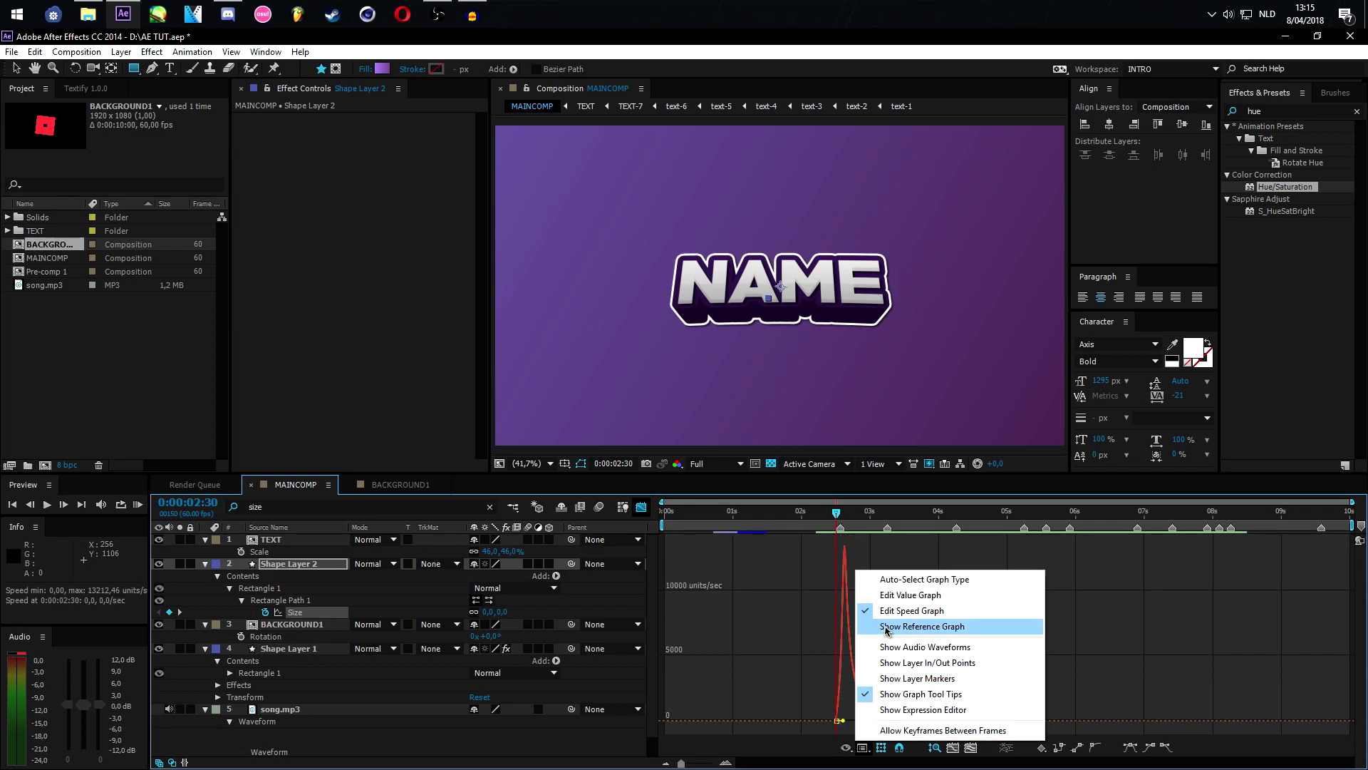
click(891, 594)
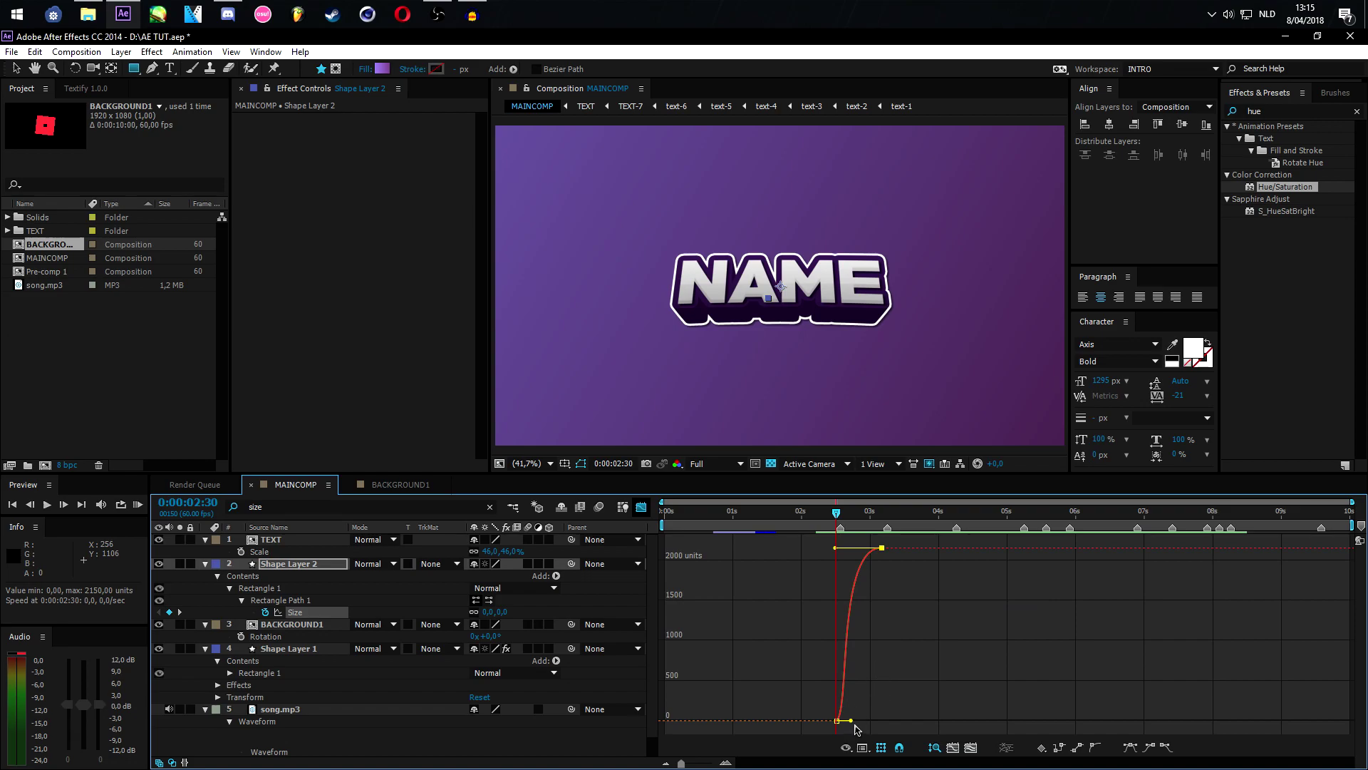
drag(851, 720, 840, 720)
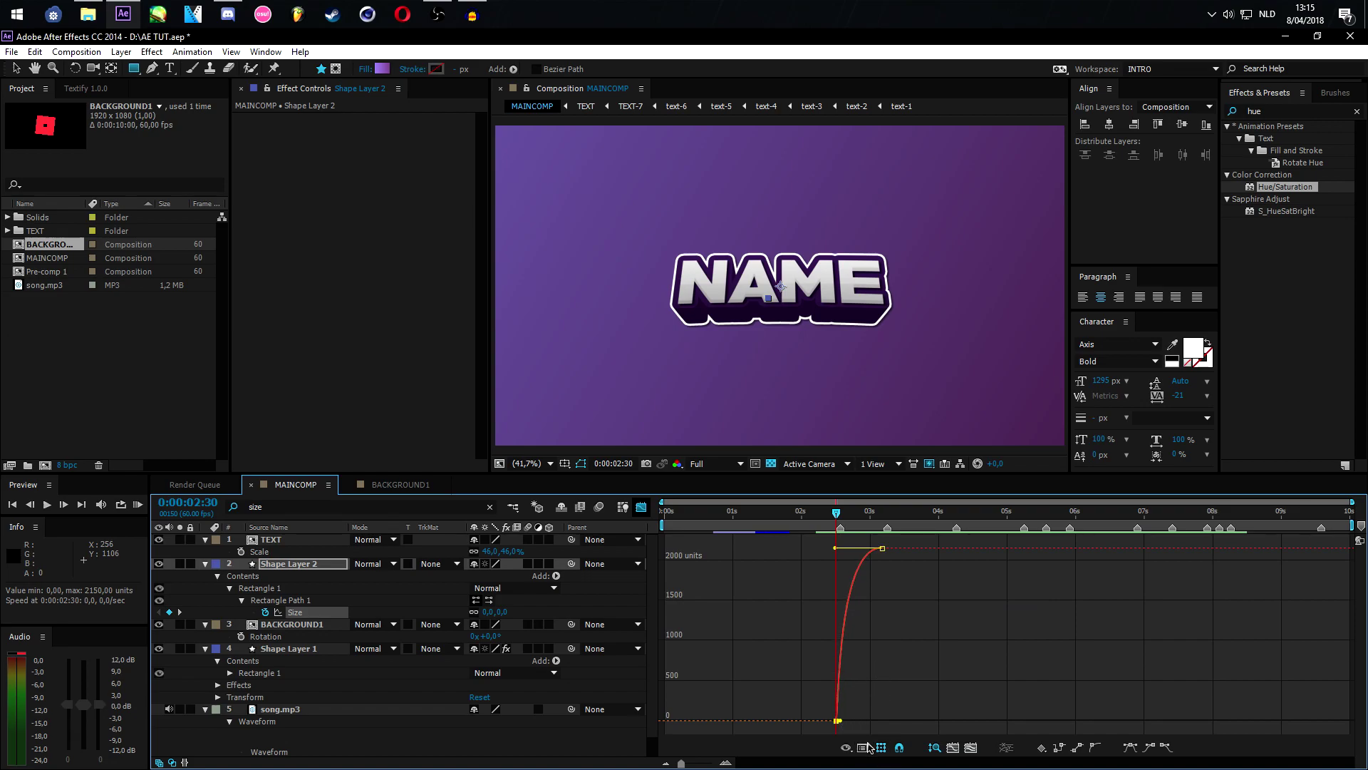
In the speed graph, slightly lengthen the starting size keyframe's ease handle, checking the square at 0:00:02:34, and close the graph editor
click(863, 746)
click(907, 611)
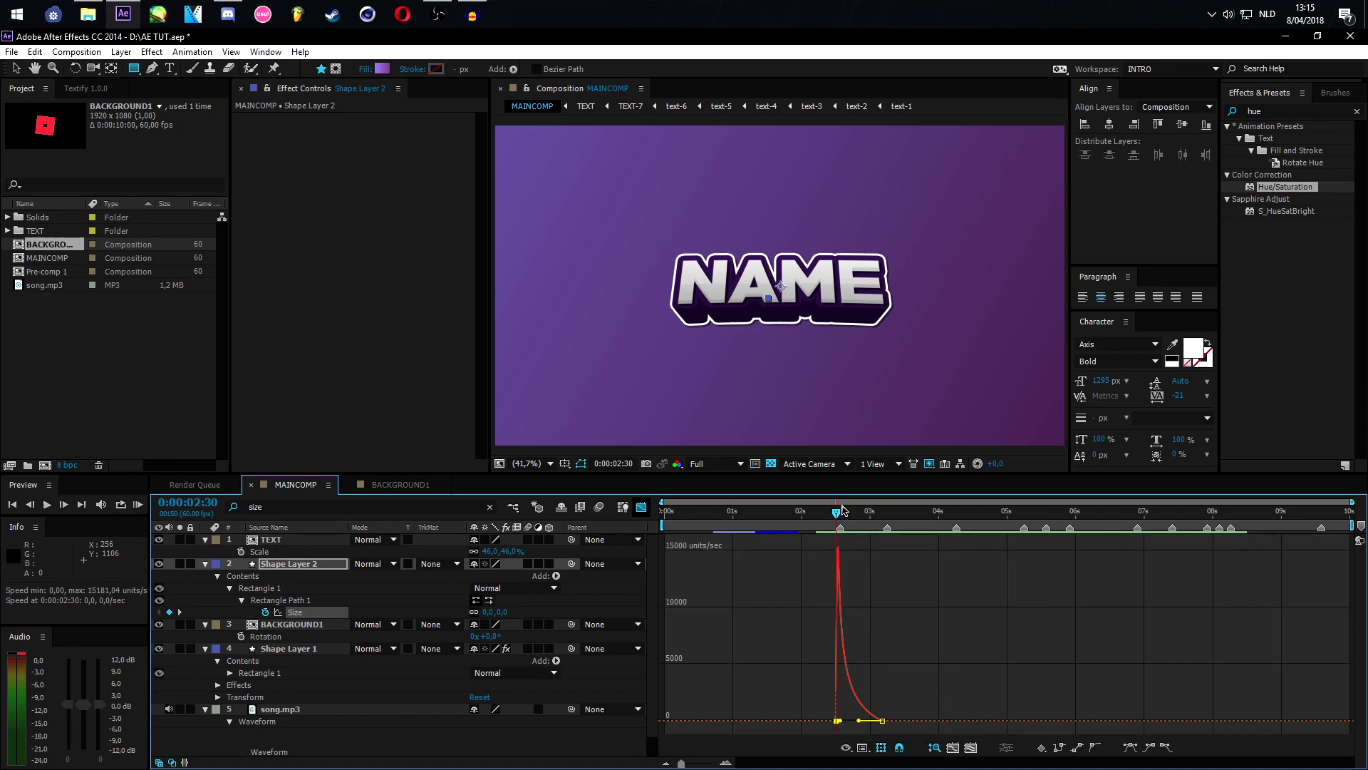
drag(838, 514, 842, 515)
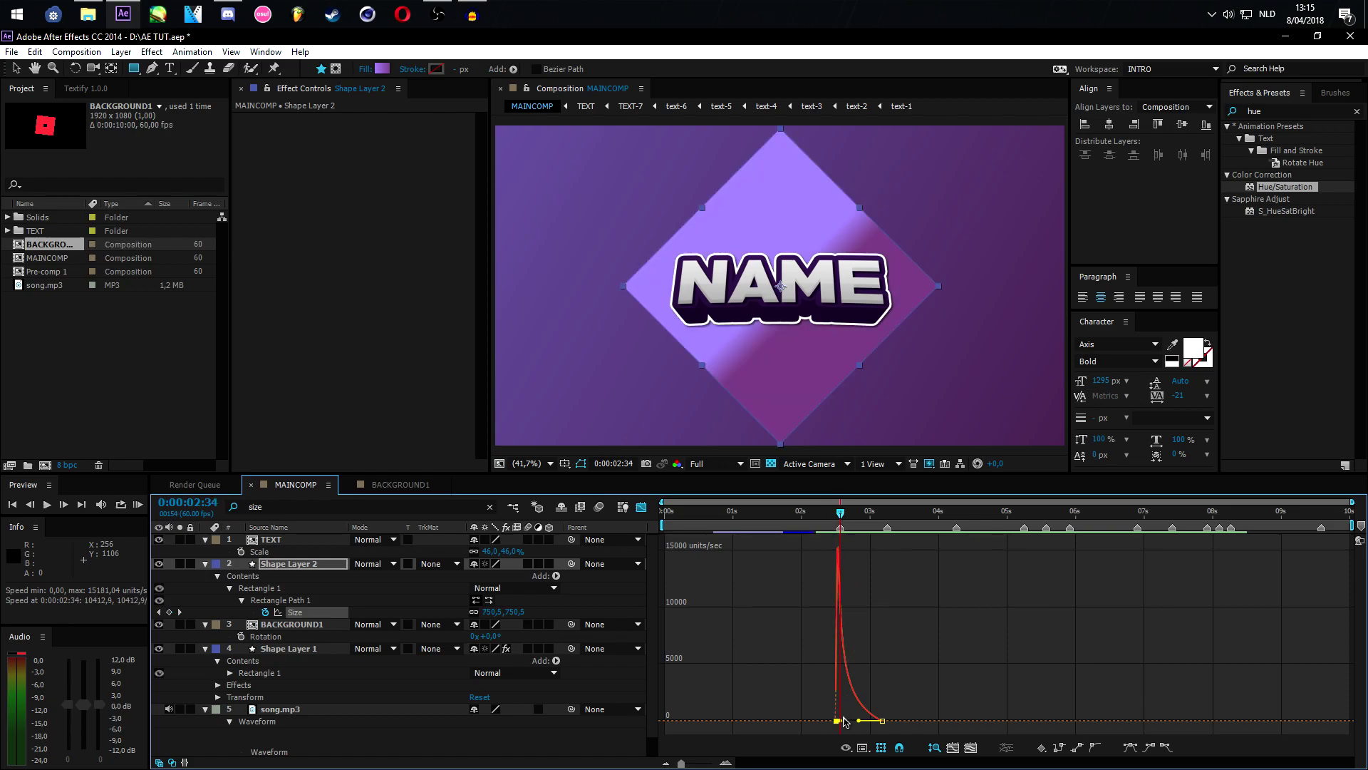
drag(838, 720, 840, 721)
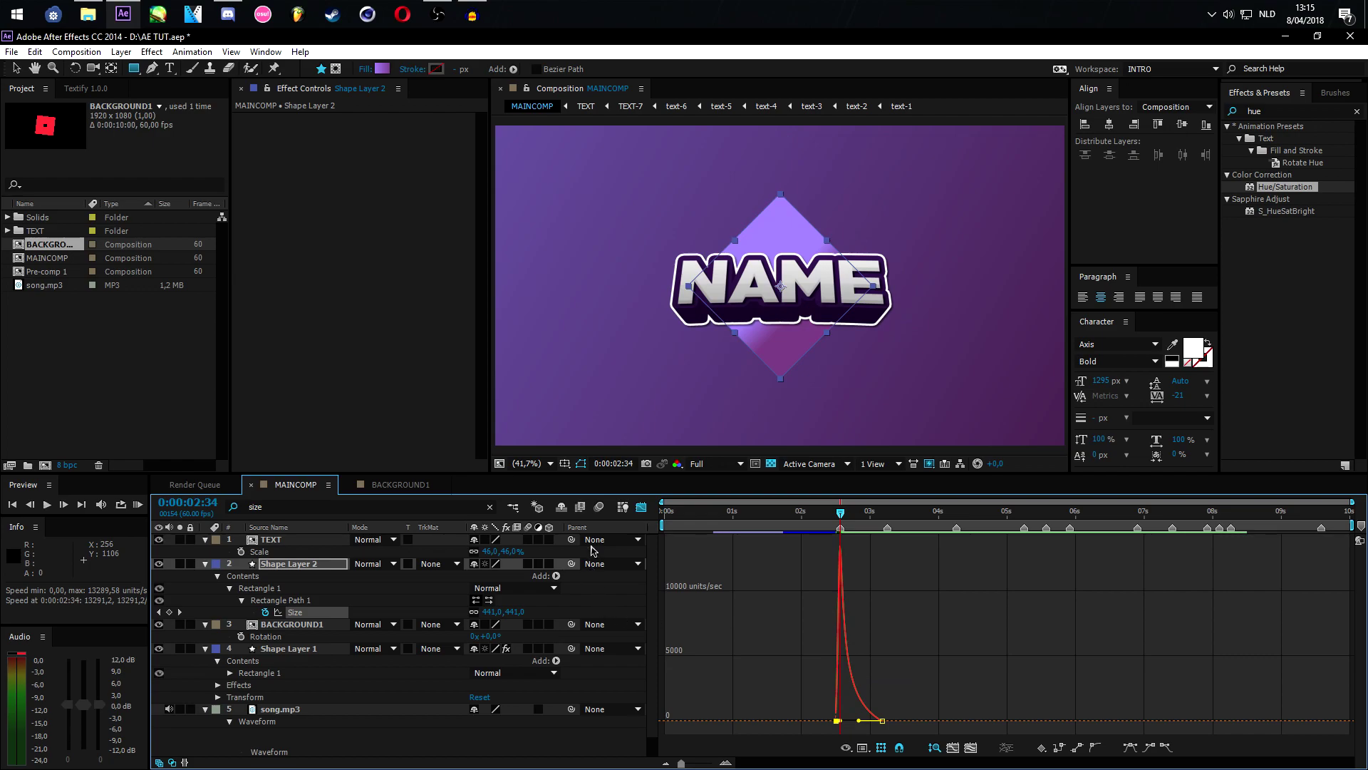
click(642, 507)
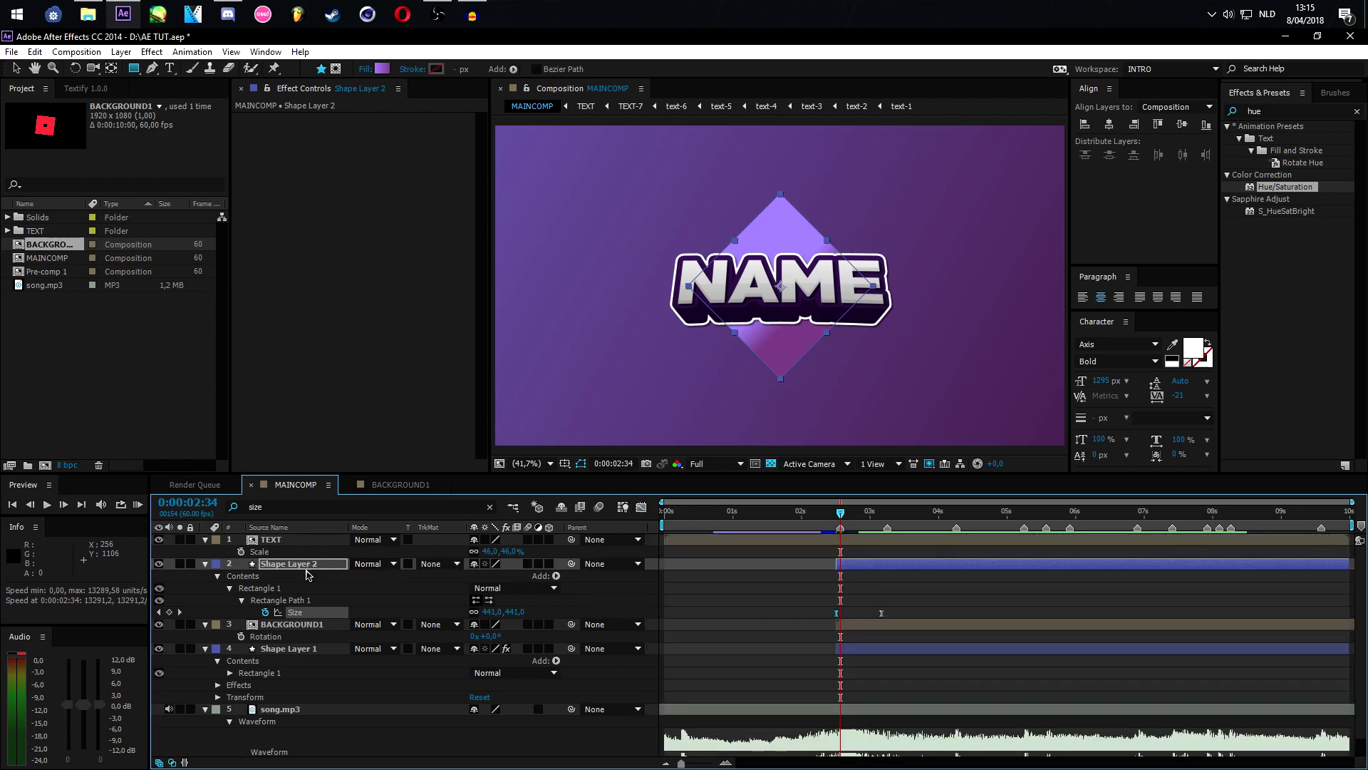
Move Shape Layer 2 directly above Shape Layer 1 and use it as the alpha matte for Shape Layer 1
drag(308, 575, 308, 640)
click(438, 648)
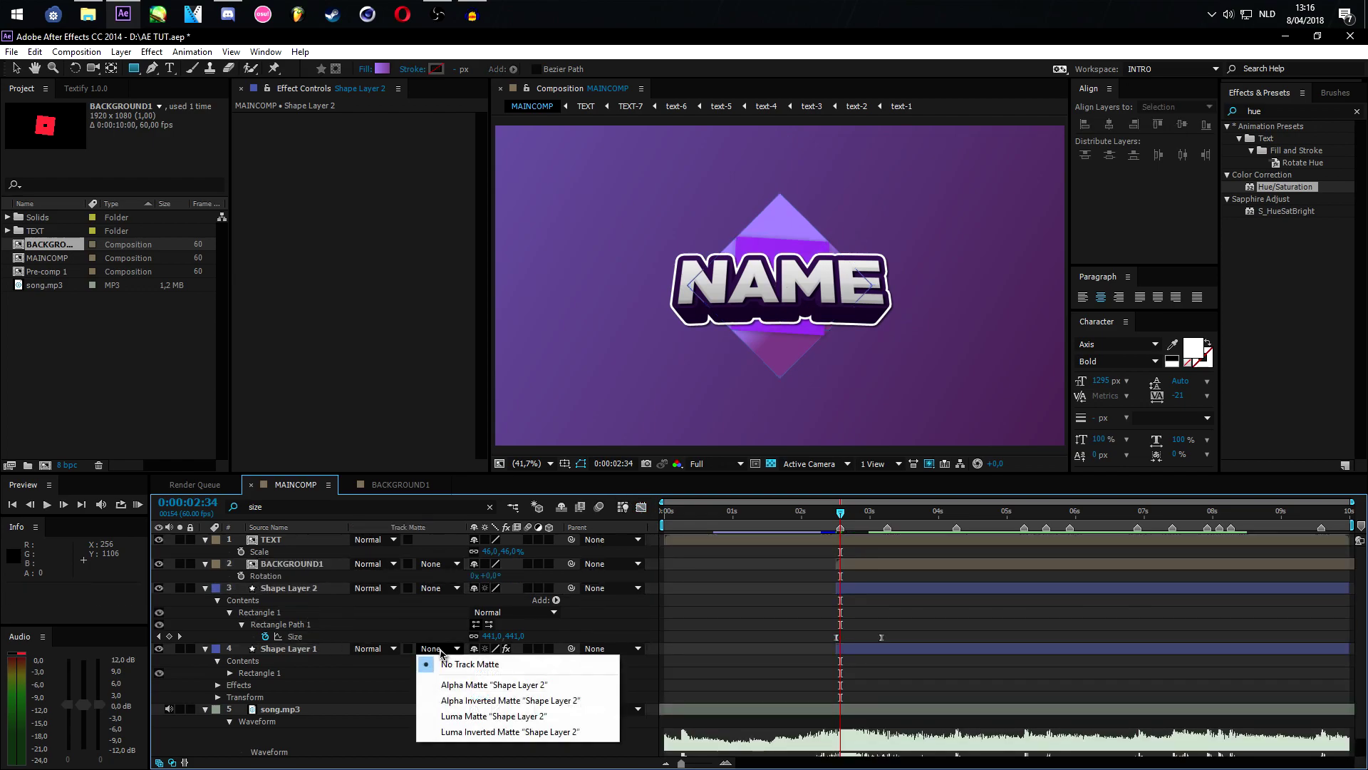
click(463, 685)
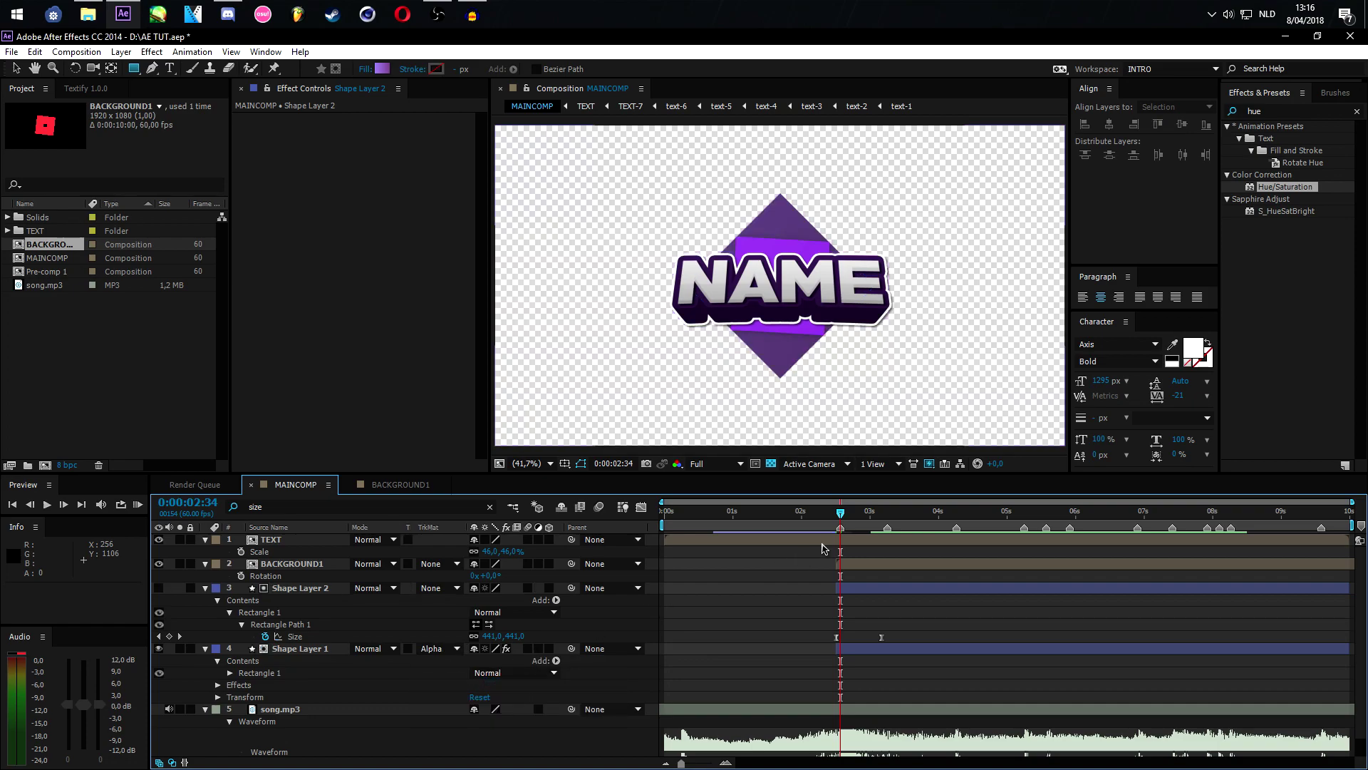
mouse_move(845, 518)
mouse_down()
mouse_move(862, 520)
mouse_move(843, 526)
mouse_up()
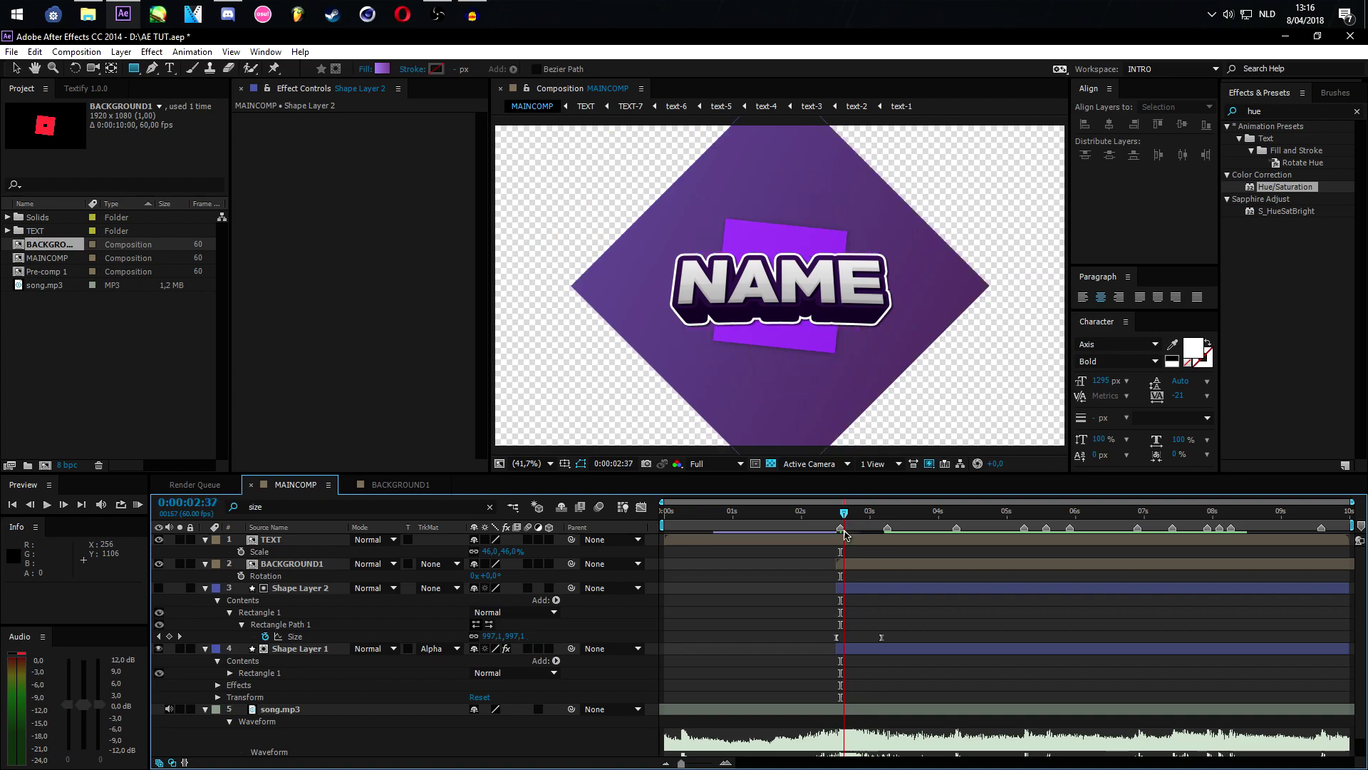
click(851, 589)
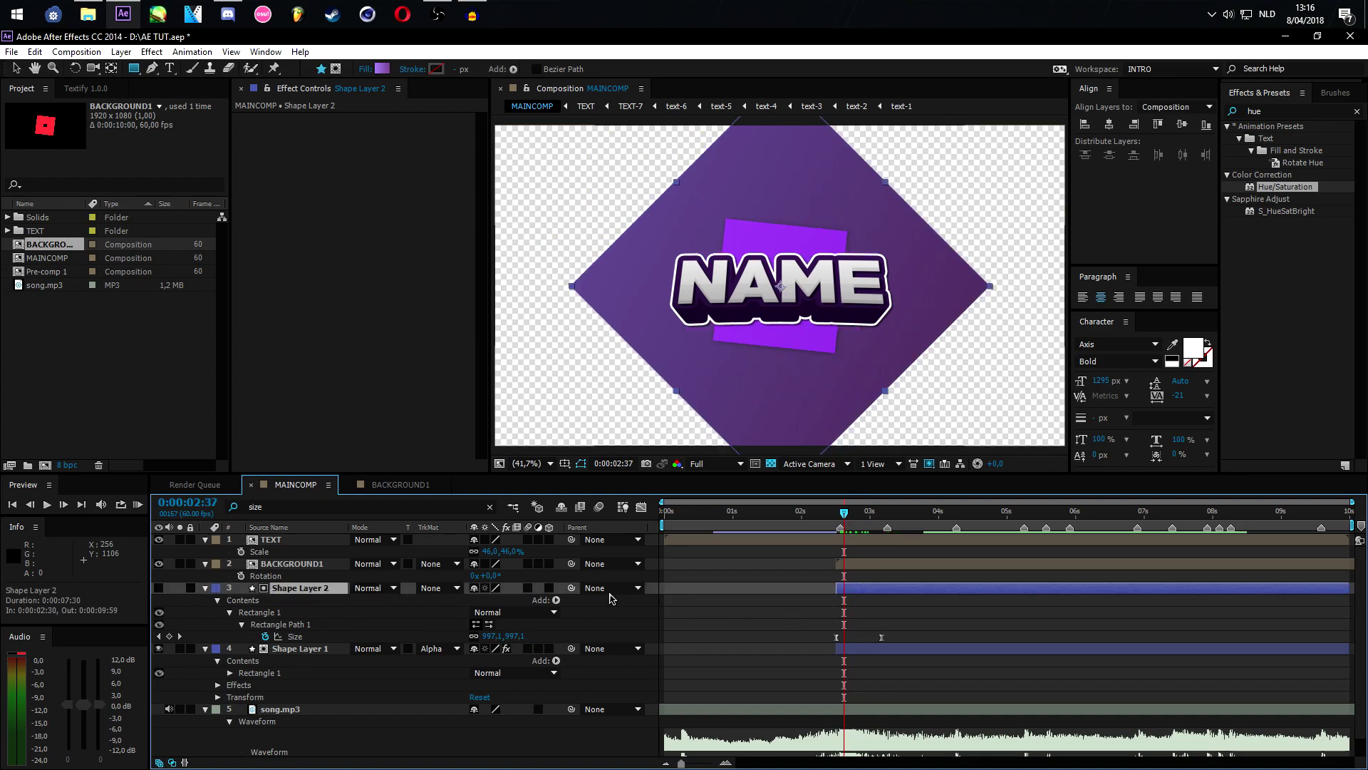
drag(502, 636, 564, 635)
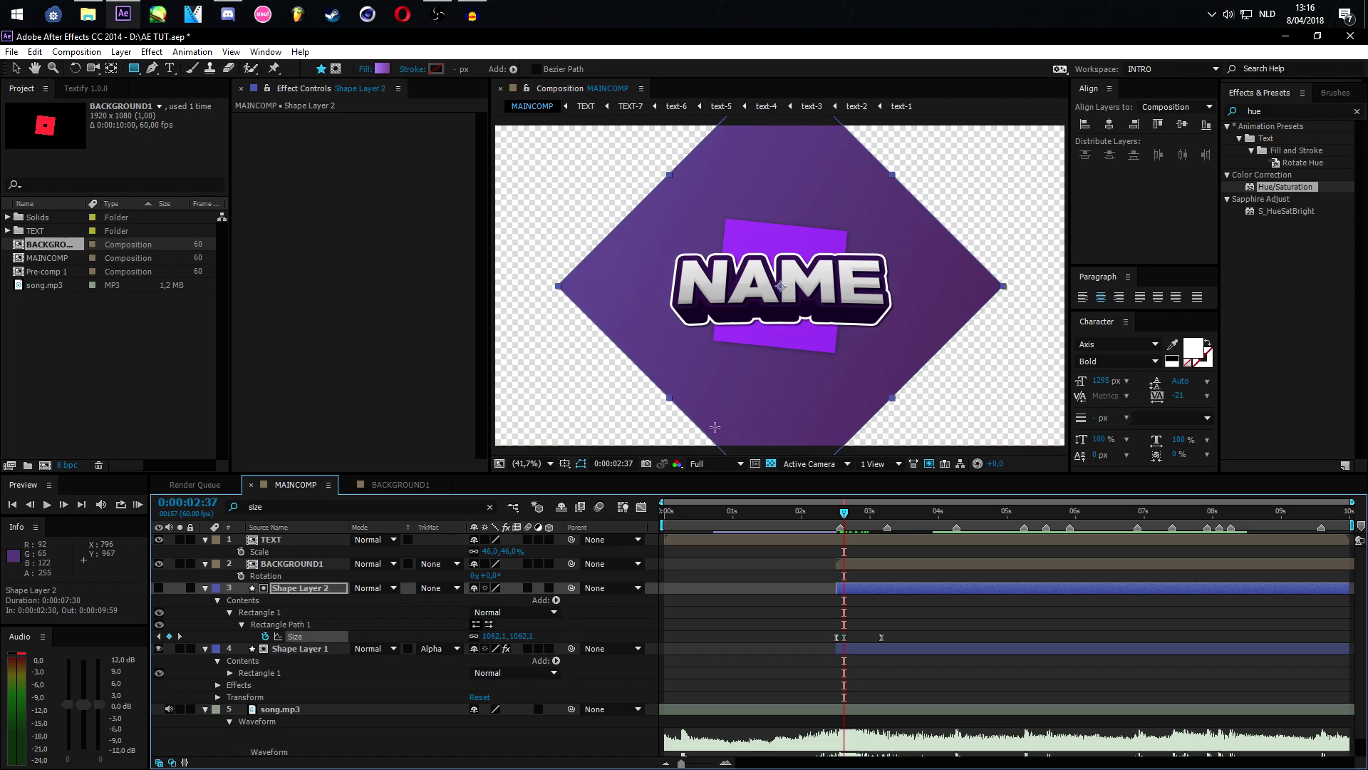
key(ctrl+z)
key(ctrl+z)
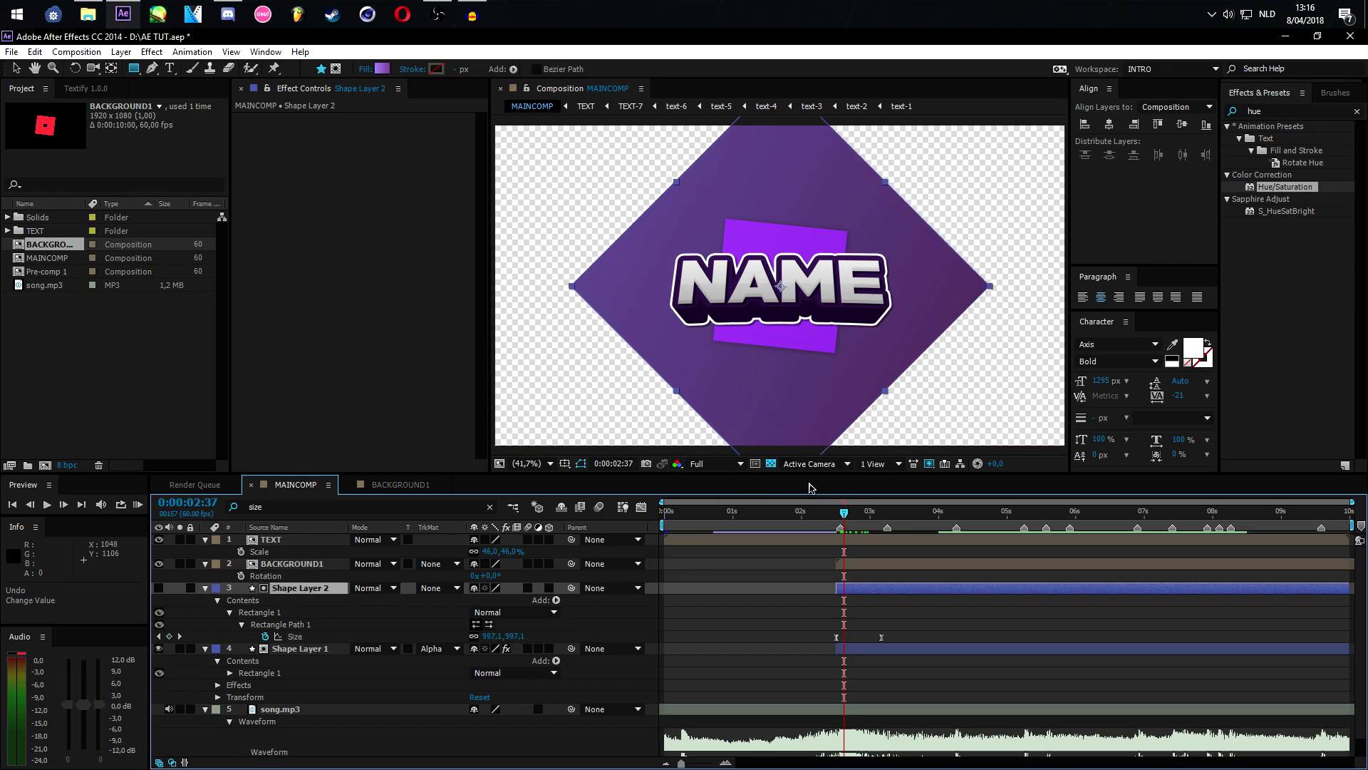
Collapse the properties of Shape Layer 1 and Shape Layer 2, and duplicate the two layers together
click(18, 68)
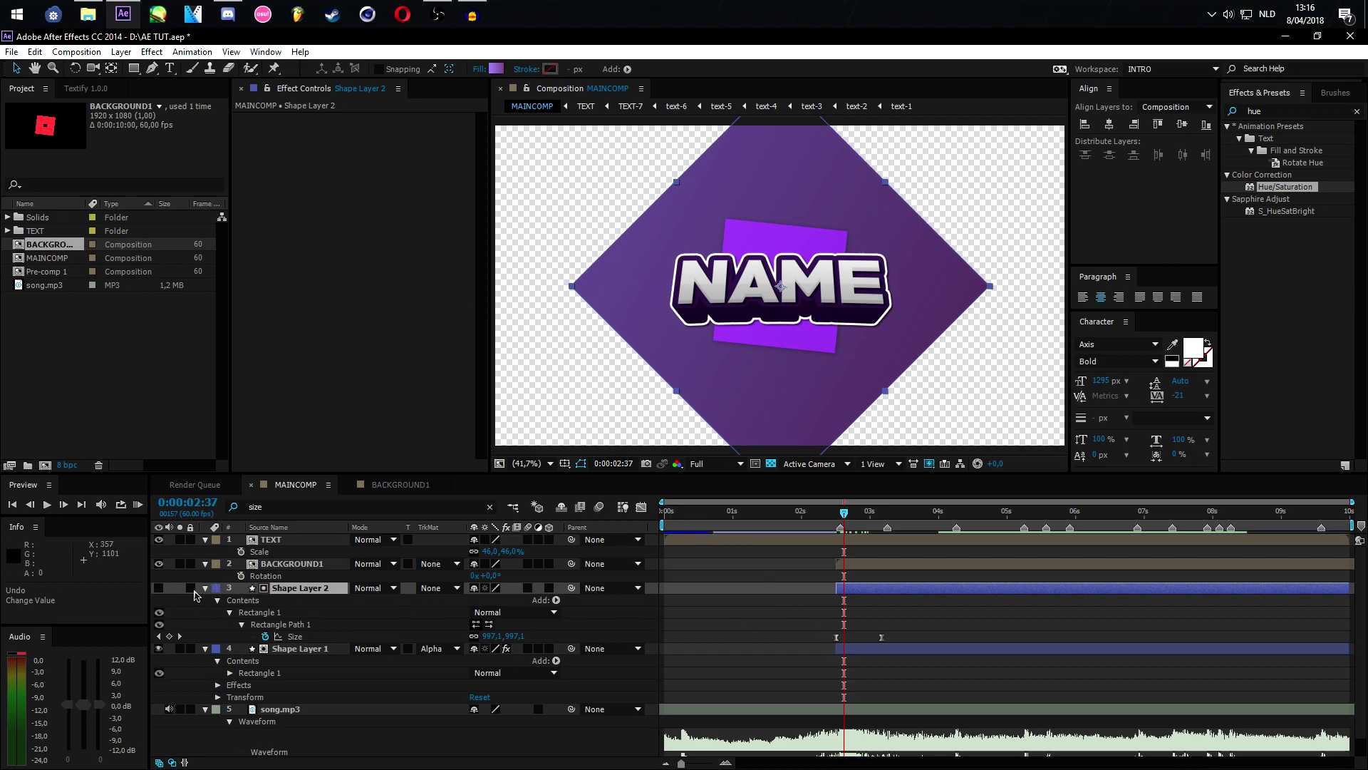
click(206, 588)
click(205, 599)
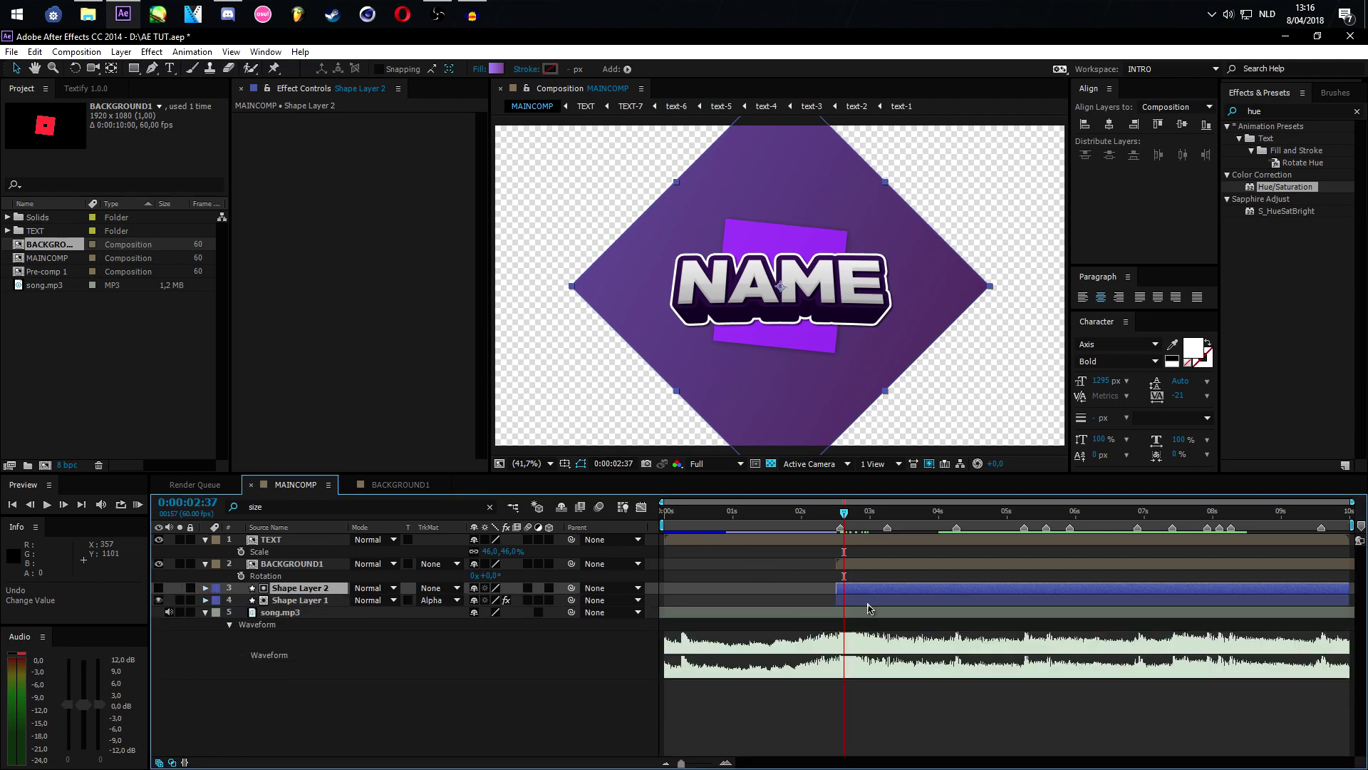
shift+click(868, 604)
key(ctrl+c)
key(ctrl+v)
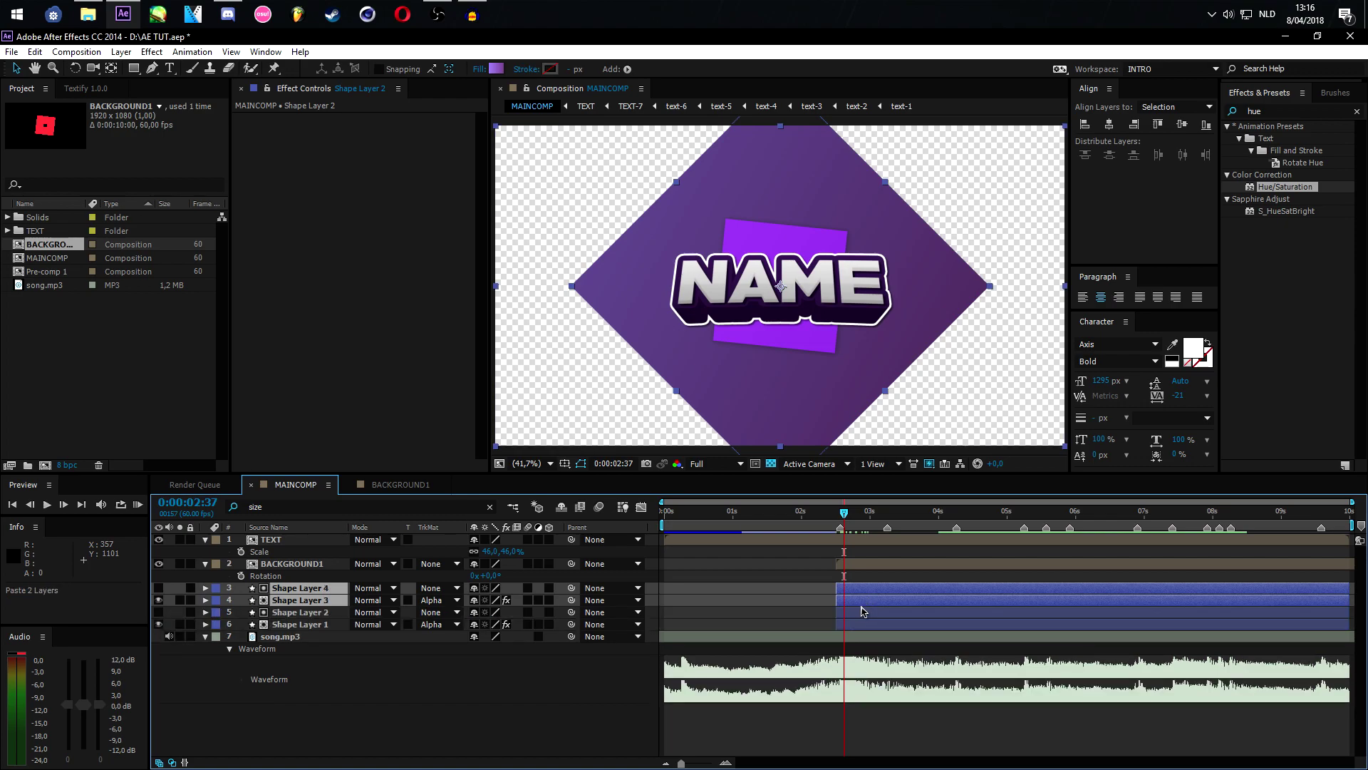
Shift Shape Layer 1 and Shape Layer 2 together two frames earlier, starting them at 0:00:02:28
click(862, 613)
shift+click(862, 624)
drag(863, 624, 860, 626)
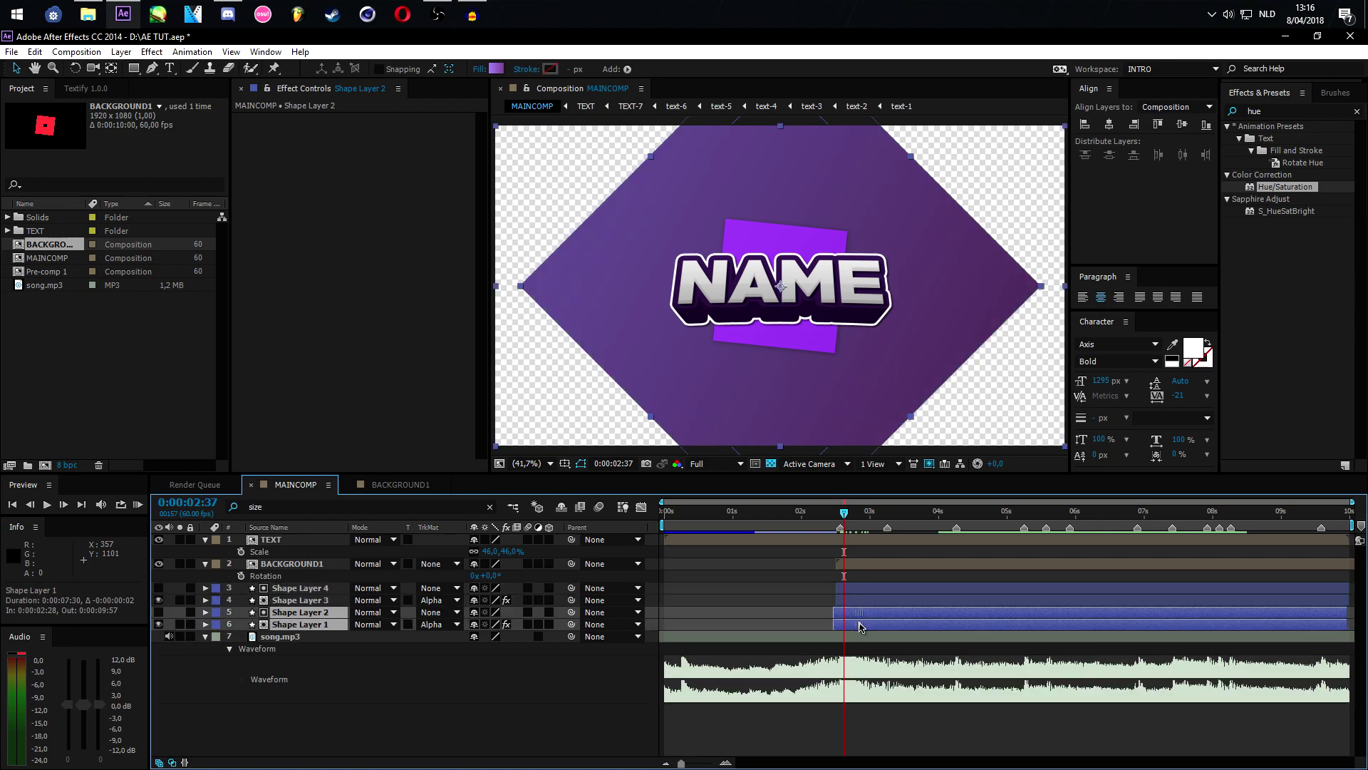
Recolour Shape Layer 1's linear gradient fill with start colour 413760 and end colour 280E2D, and check the diamonds at 0:00:02:34
click(858, 626)
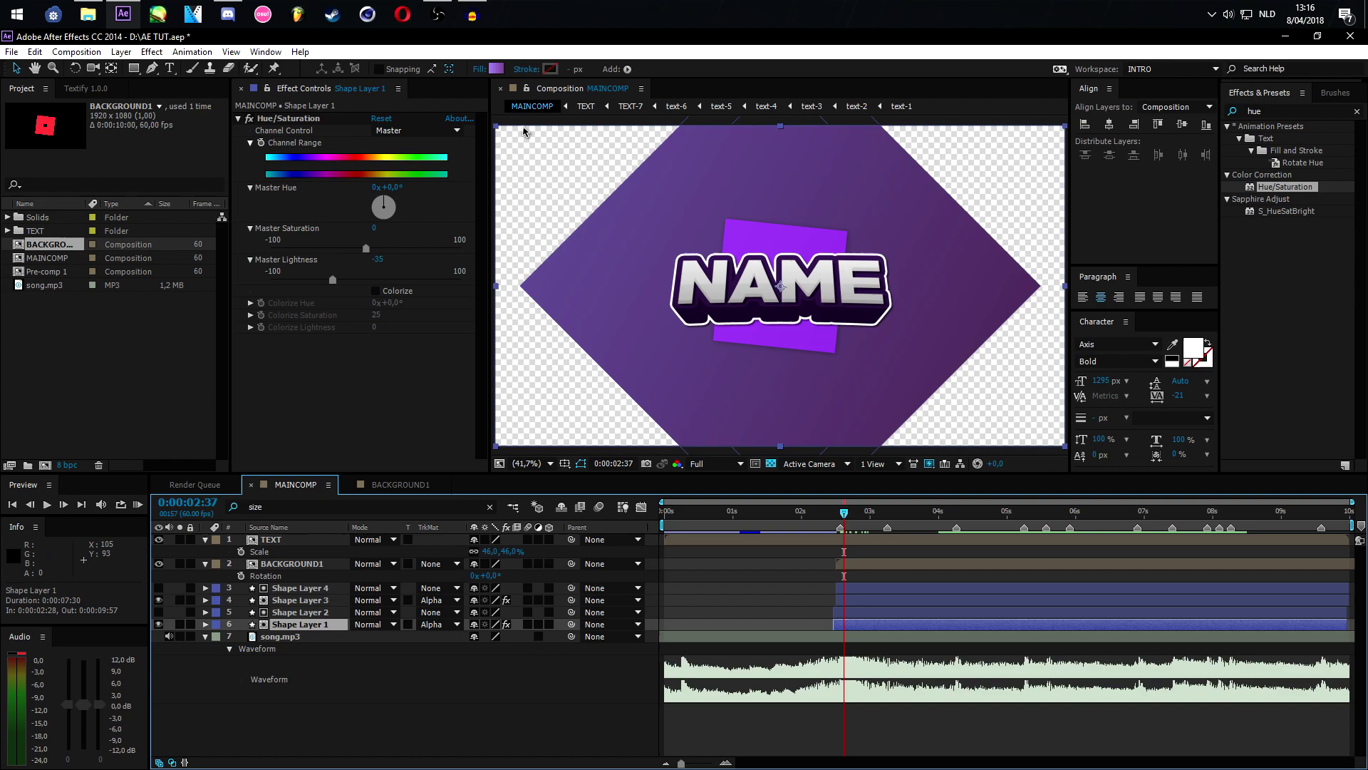
click(496, 69)
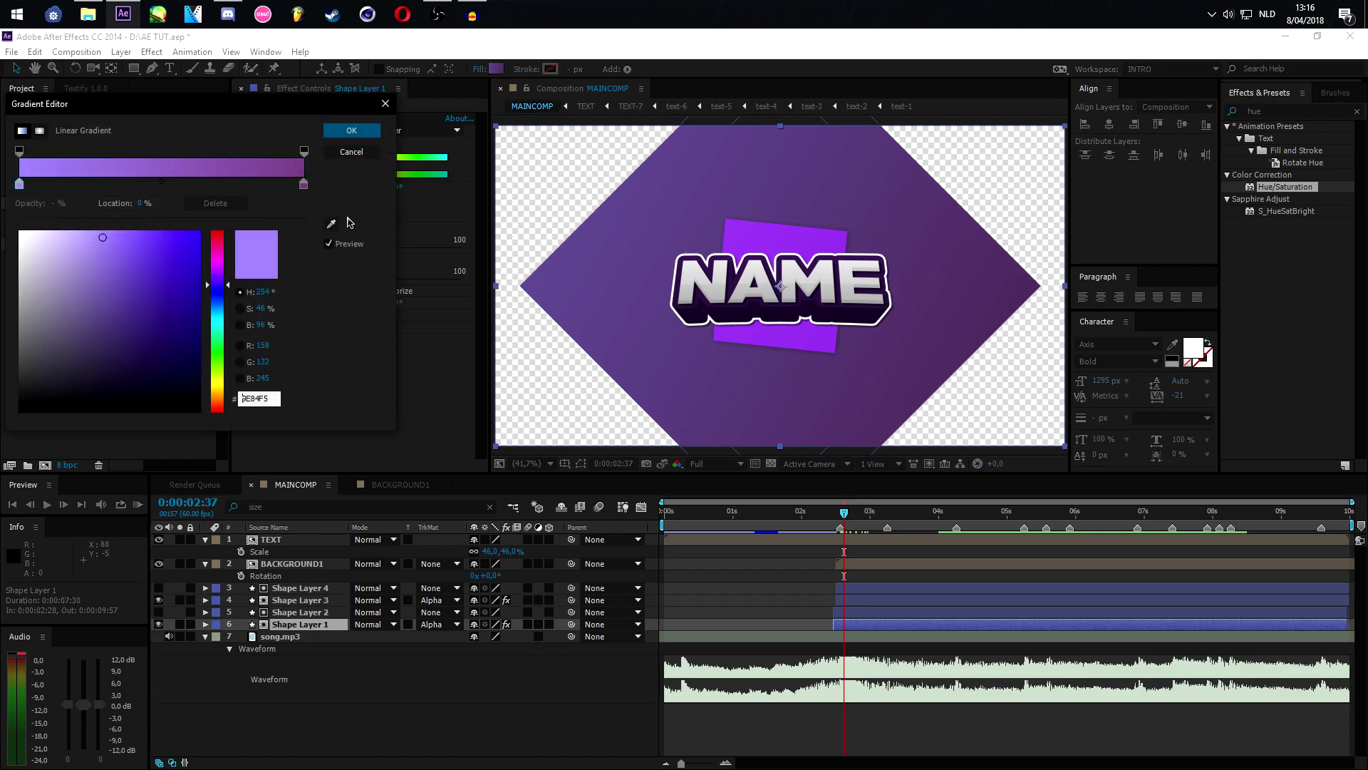
mouse_move(118, 291)
mouse_down()
mouse_move(91, 244)
mouse_move(104, 370)
mouse_move(93, 377)
mouse_move(138, 402)
mouse_up()
click(304, 187)
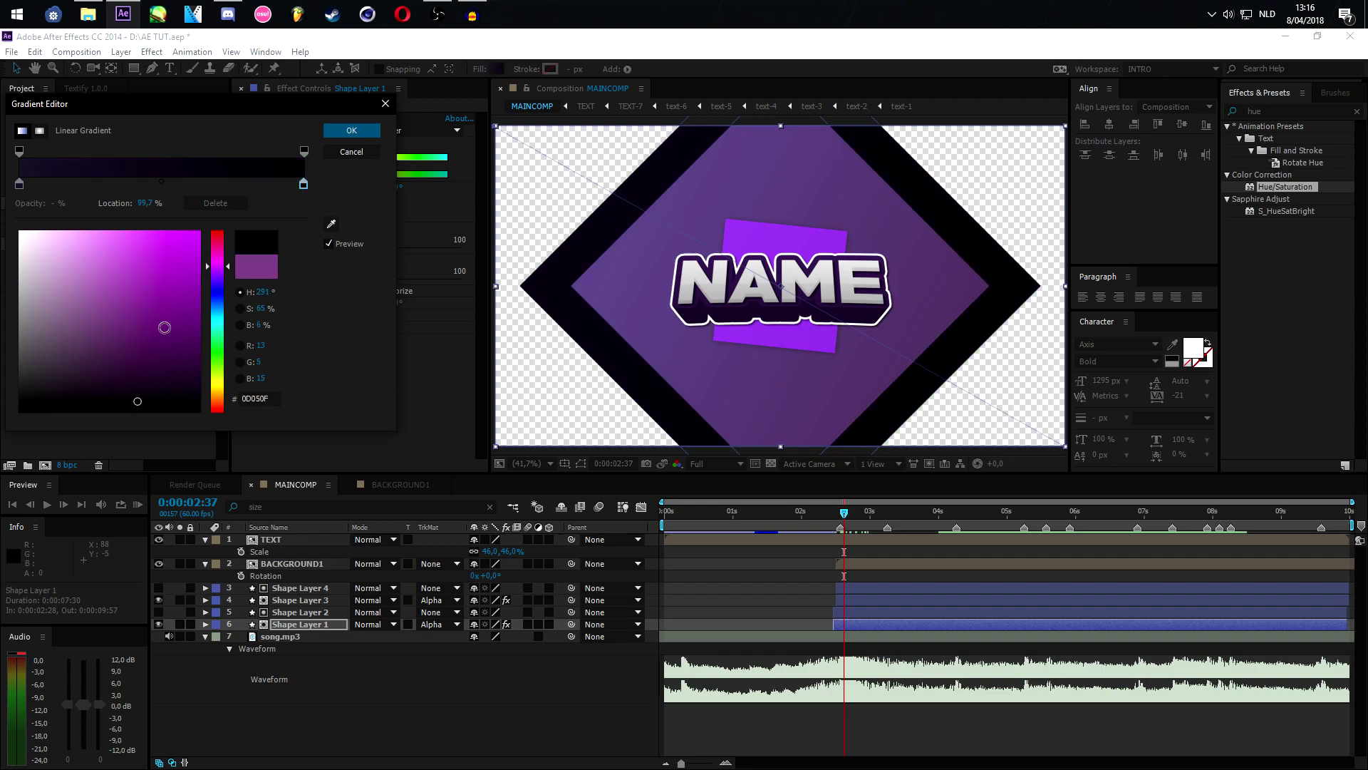
click(144, 393)
click(144, 380)
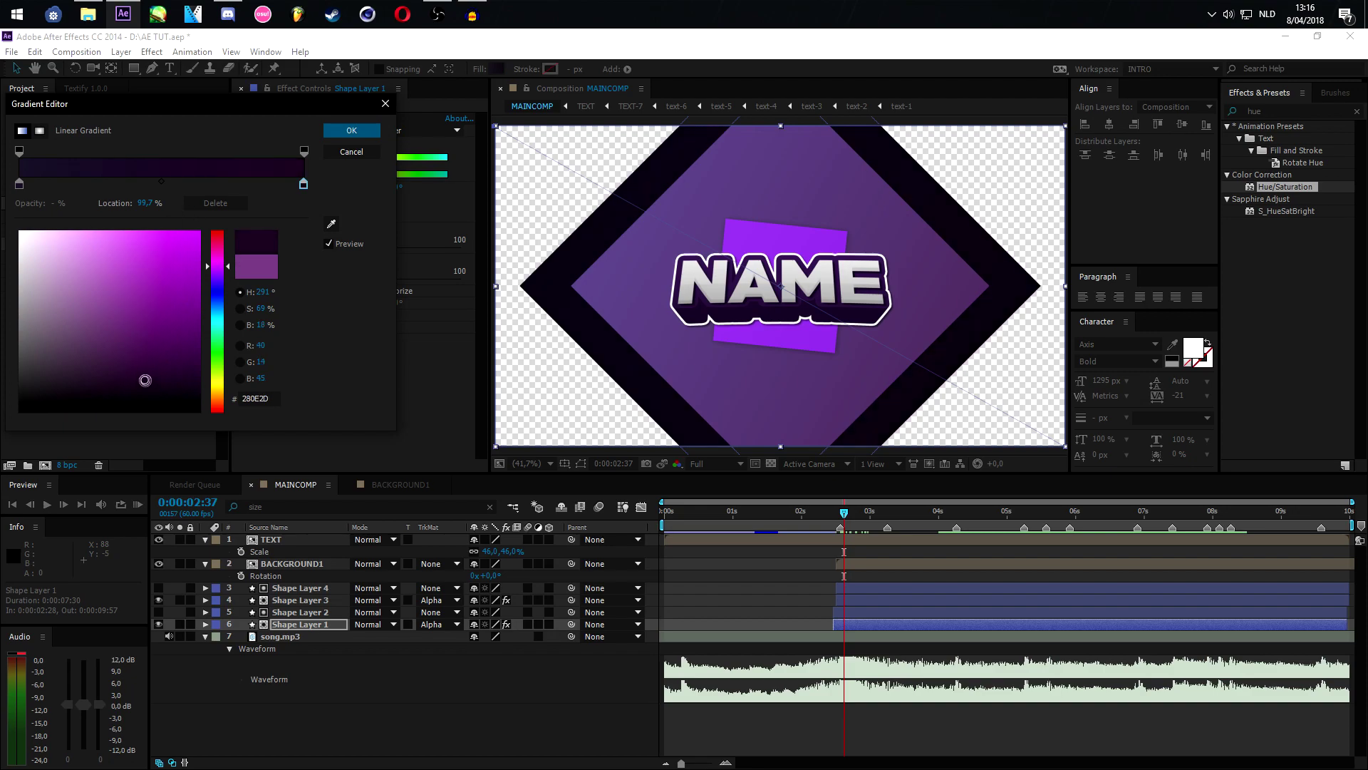
click(20, 184)
click(92, 355)
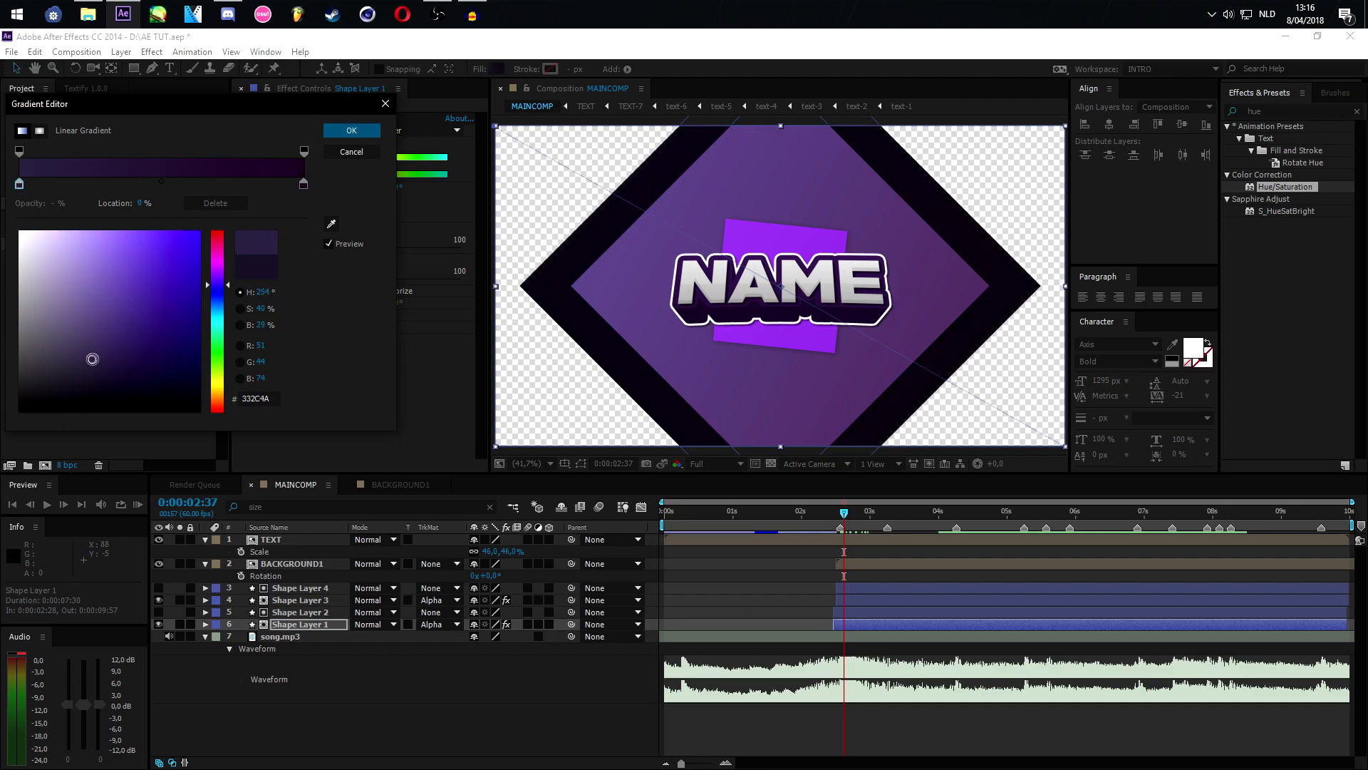
drag(93, 353, 95, 345)
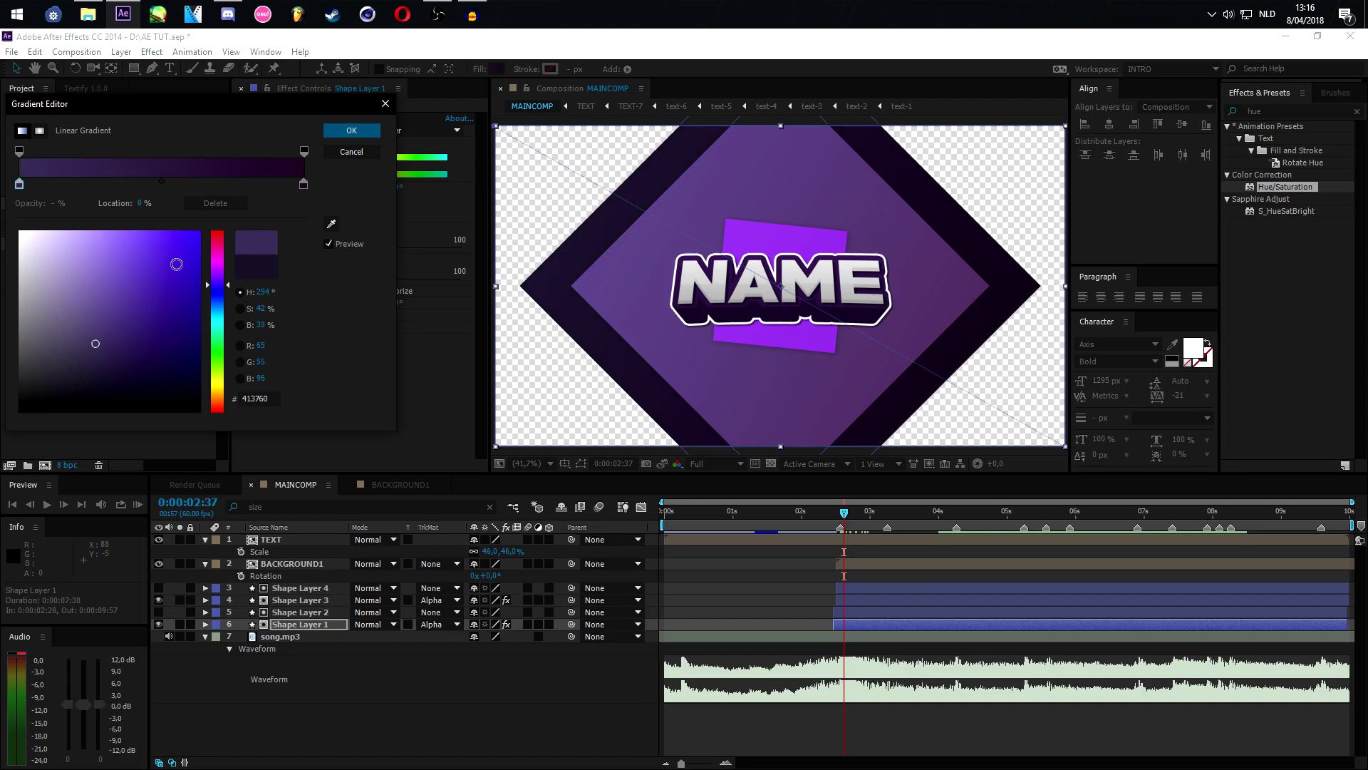
click(351, 131)
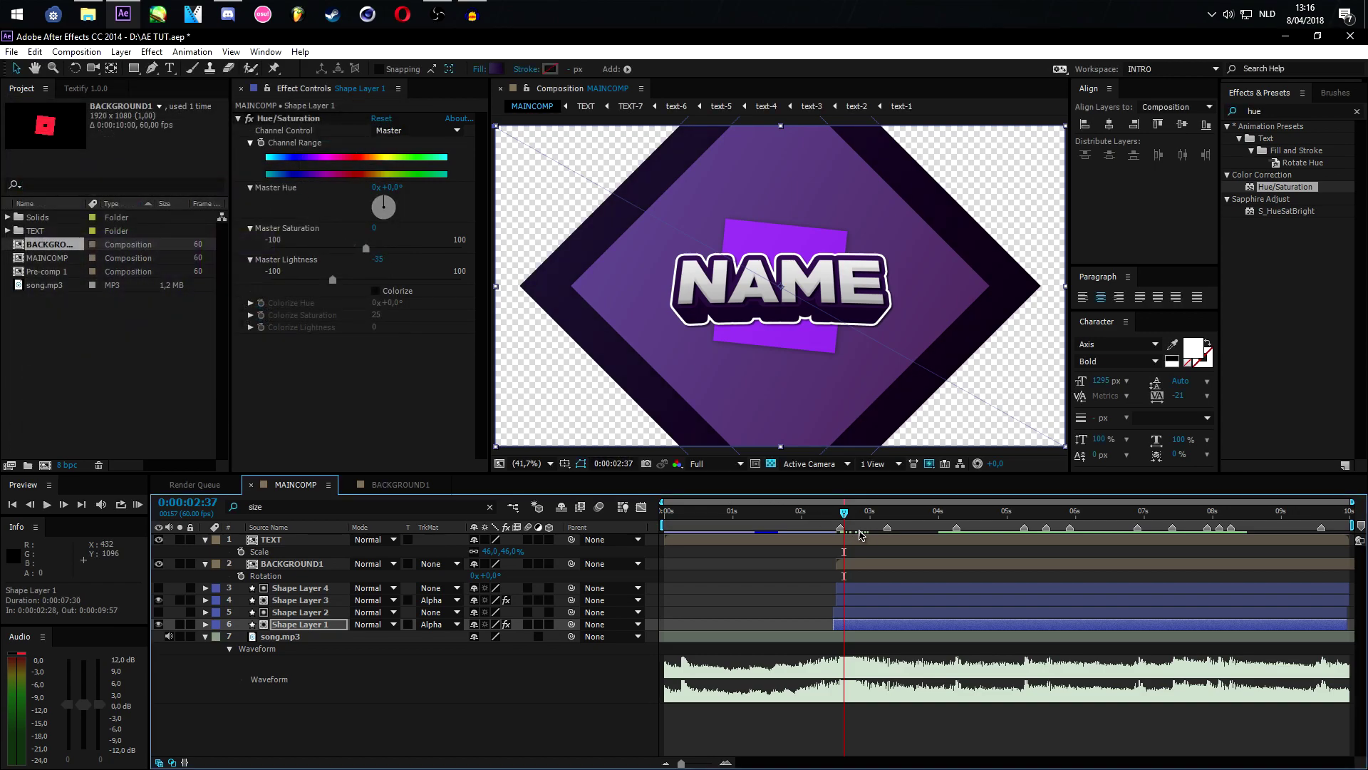
mouse_move(843, 514)
mouse_down()
mouse_move(884, 513)
mouse_move(840, 513)
mouse_up()
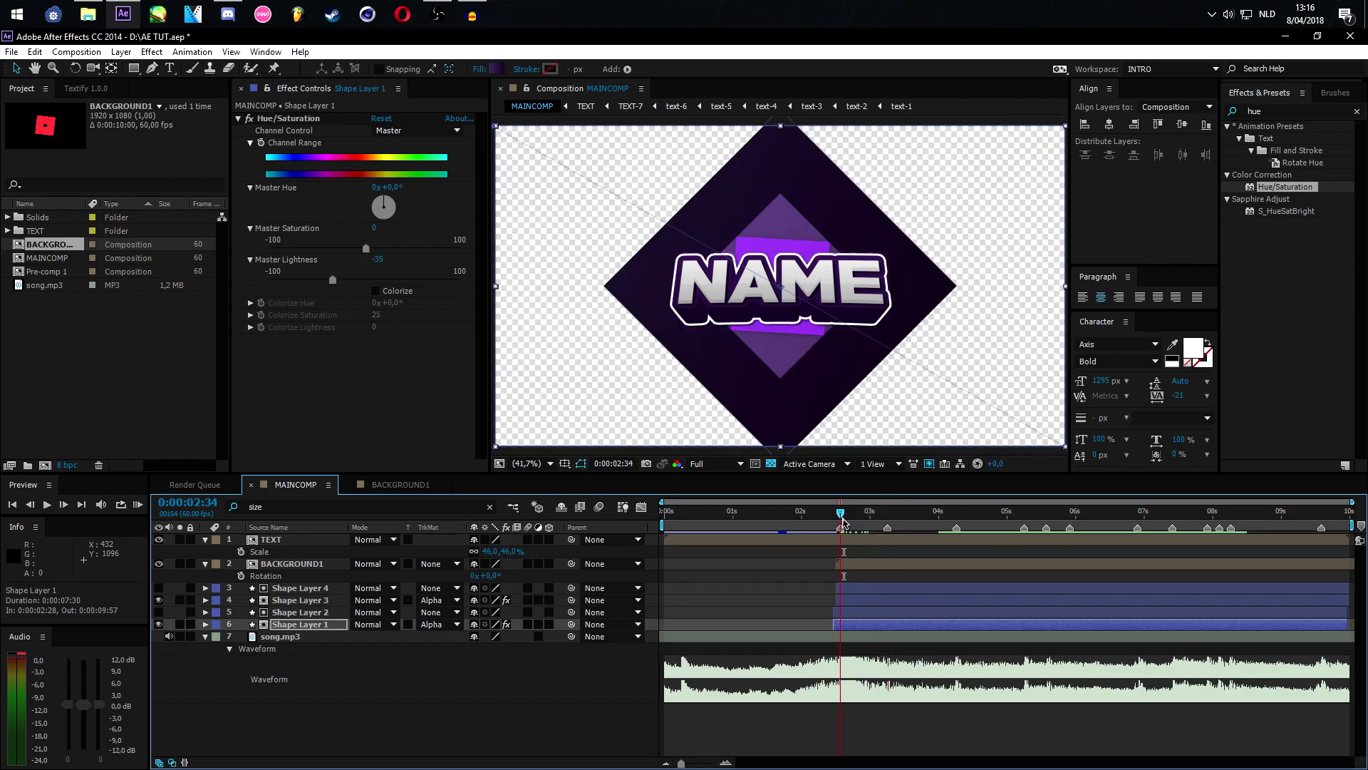
Save the project and purge all memory and the disk cache
click(795, 580)
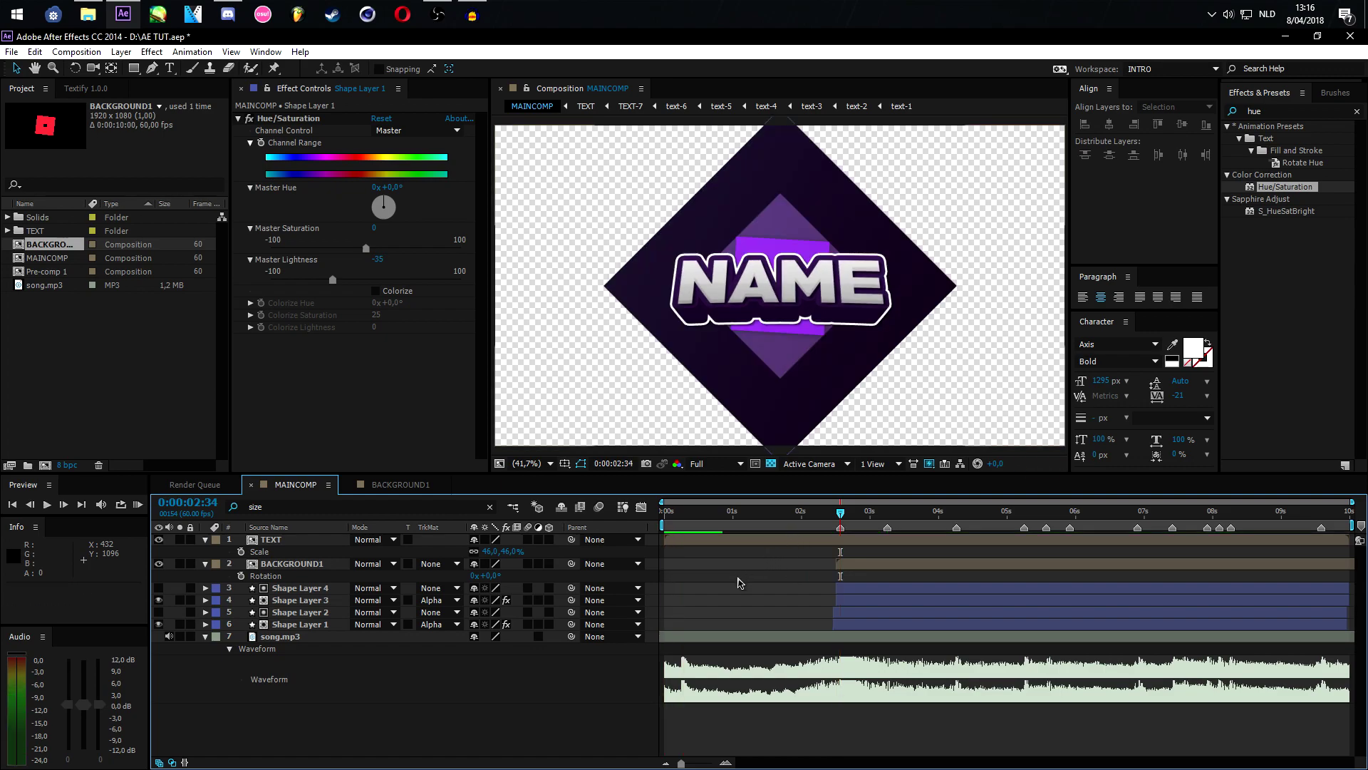
key(ctrl+s)
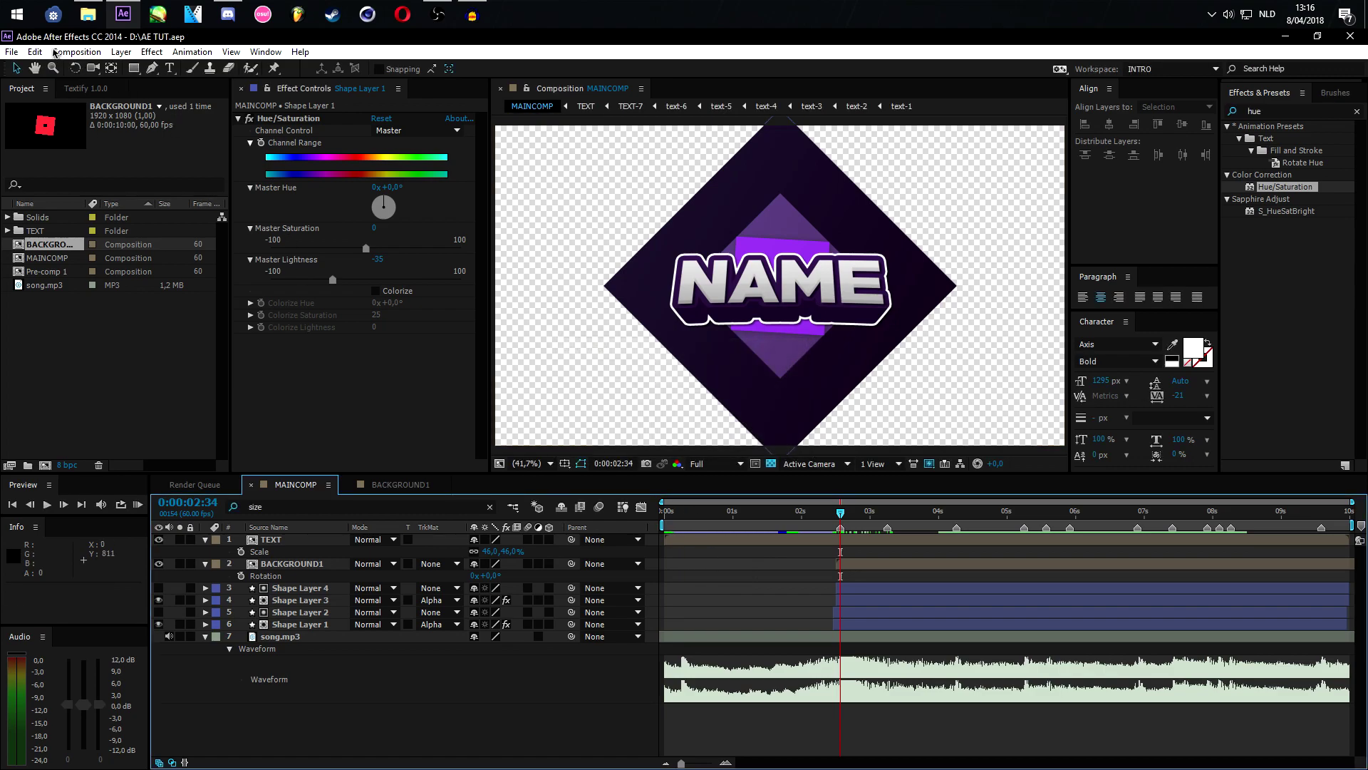
click(35, 53)
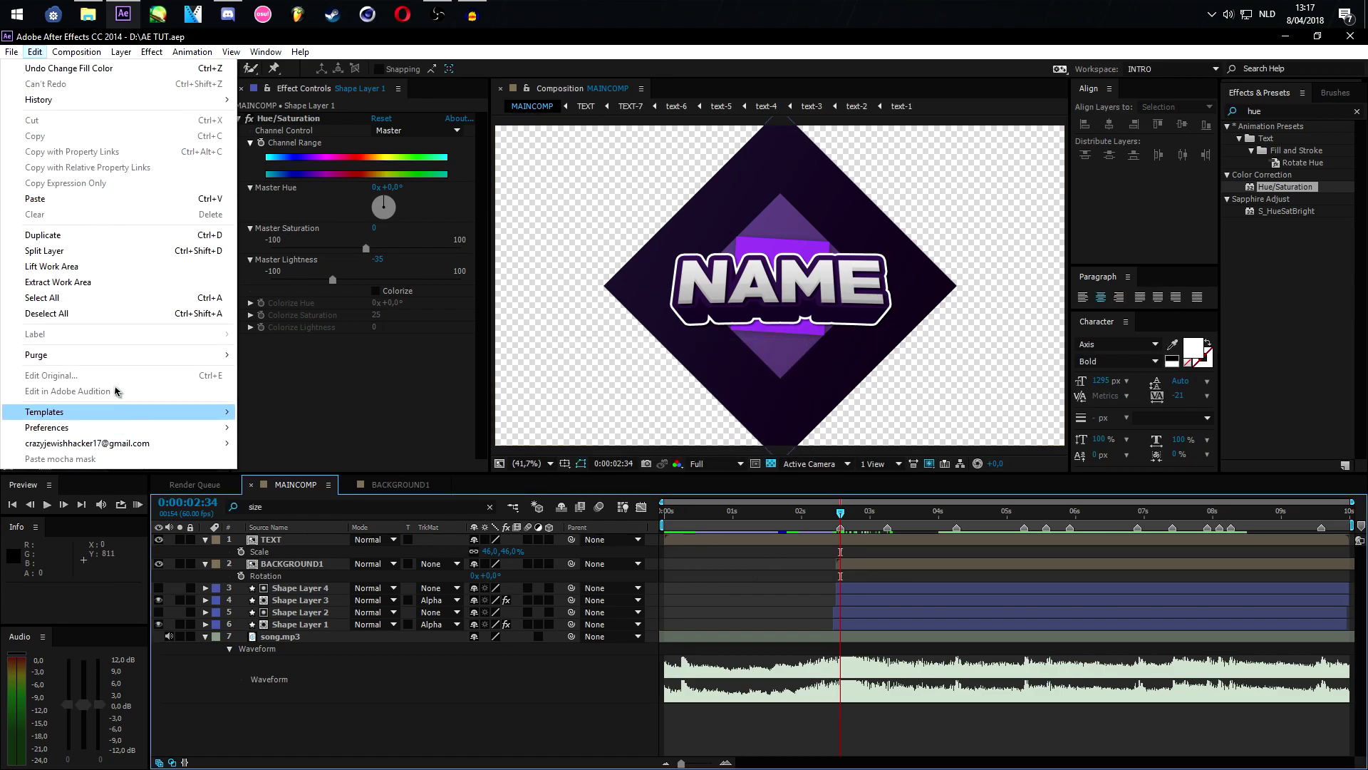
mouse_move(111, 362)
click(285, 355)
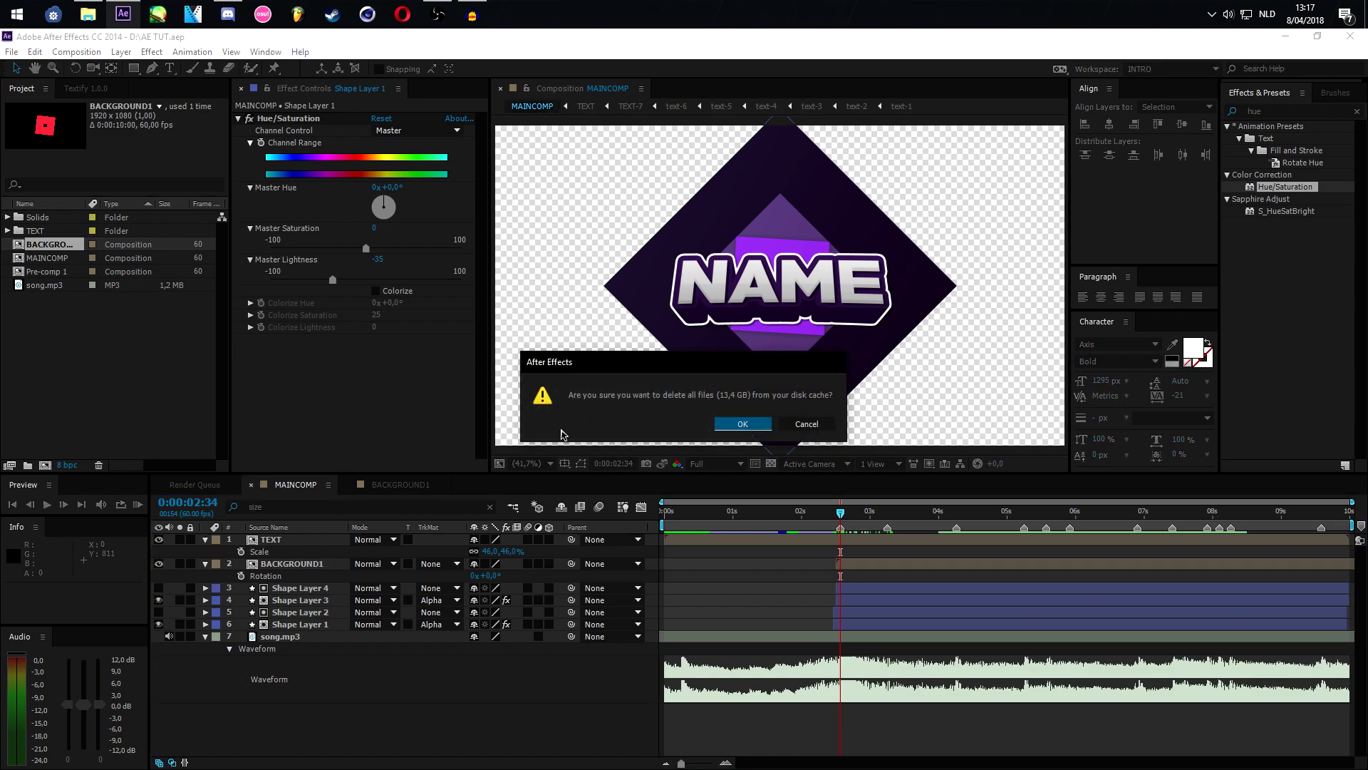
click(737, 426)
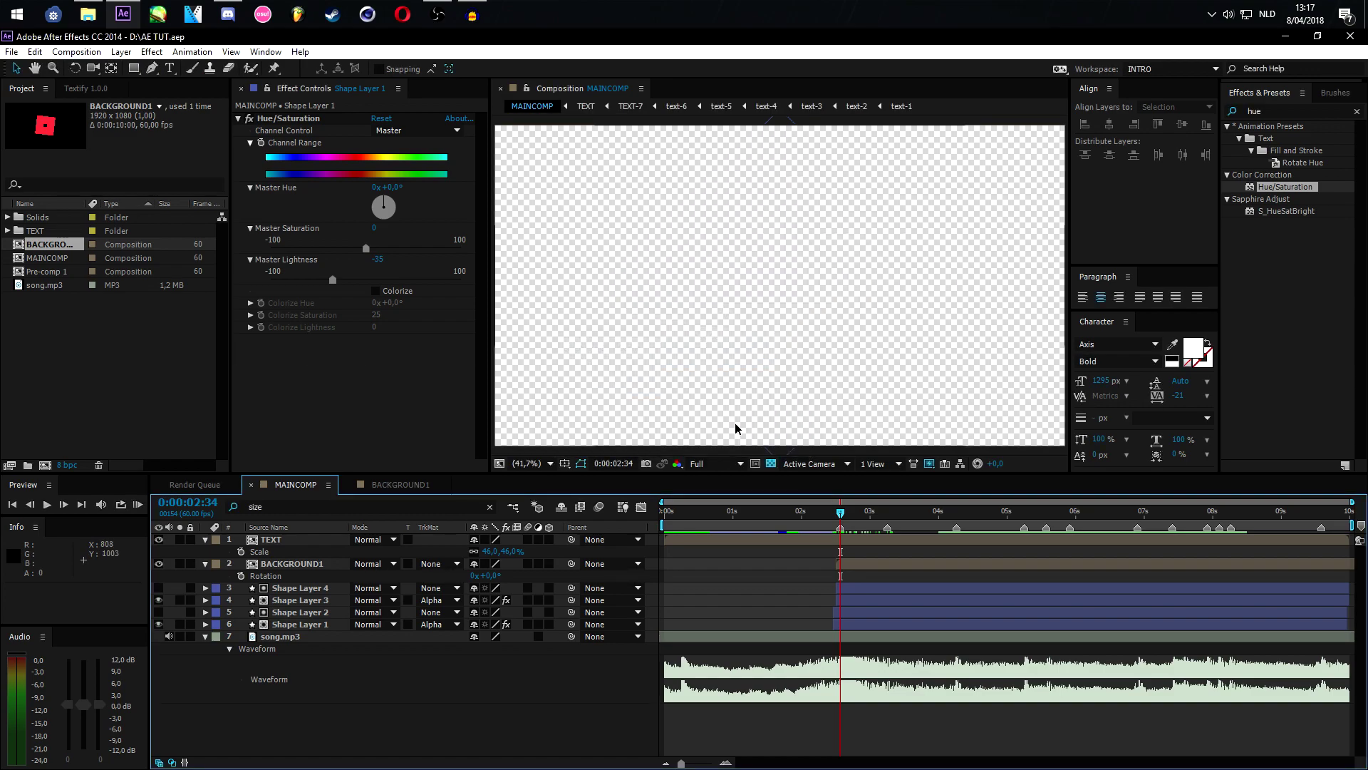
RAM-preview the intro, moving the work area's start to shortly before the diamond reveal
click(136, 506)
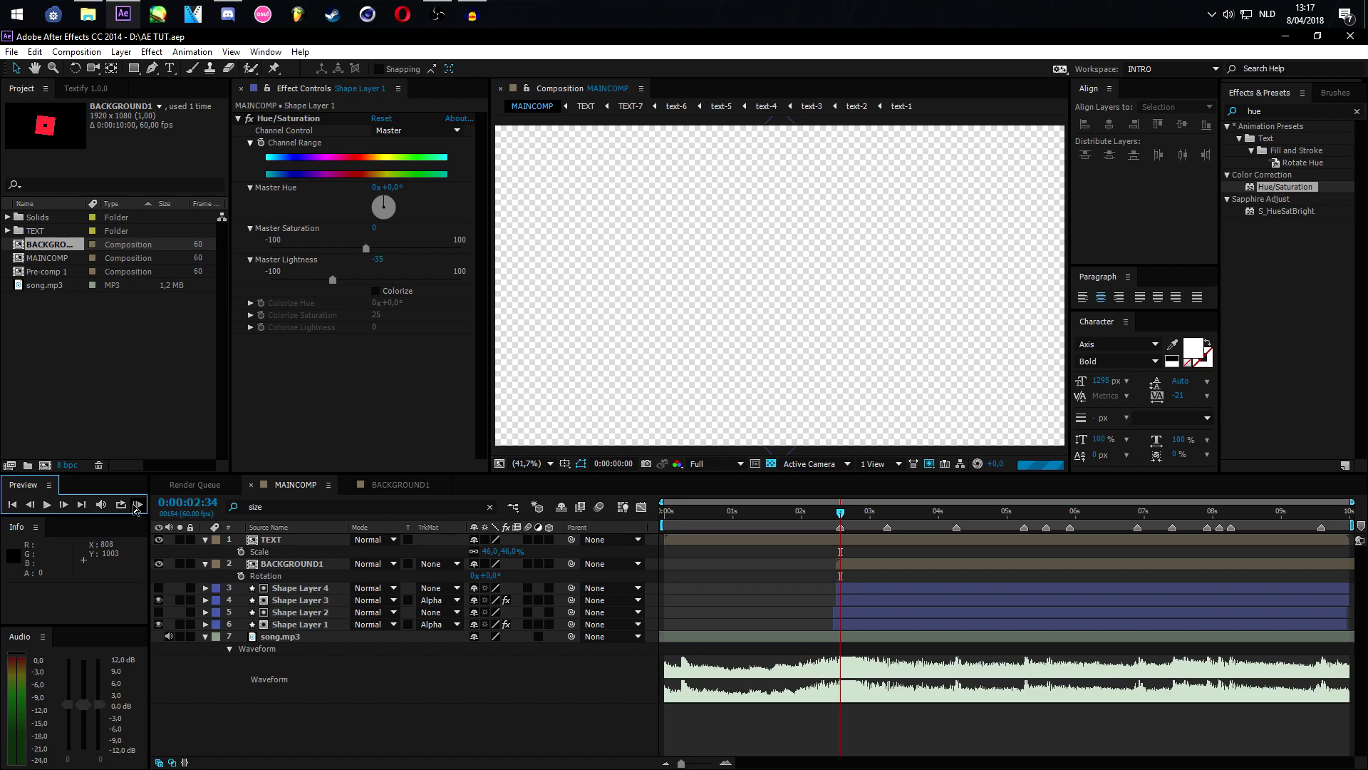
click(136, 506)
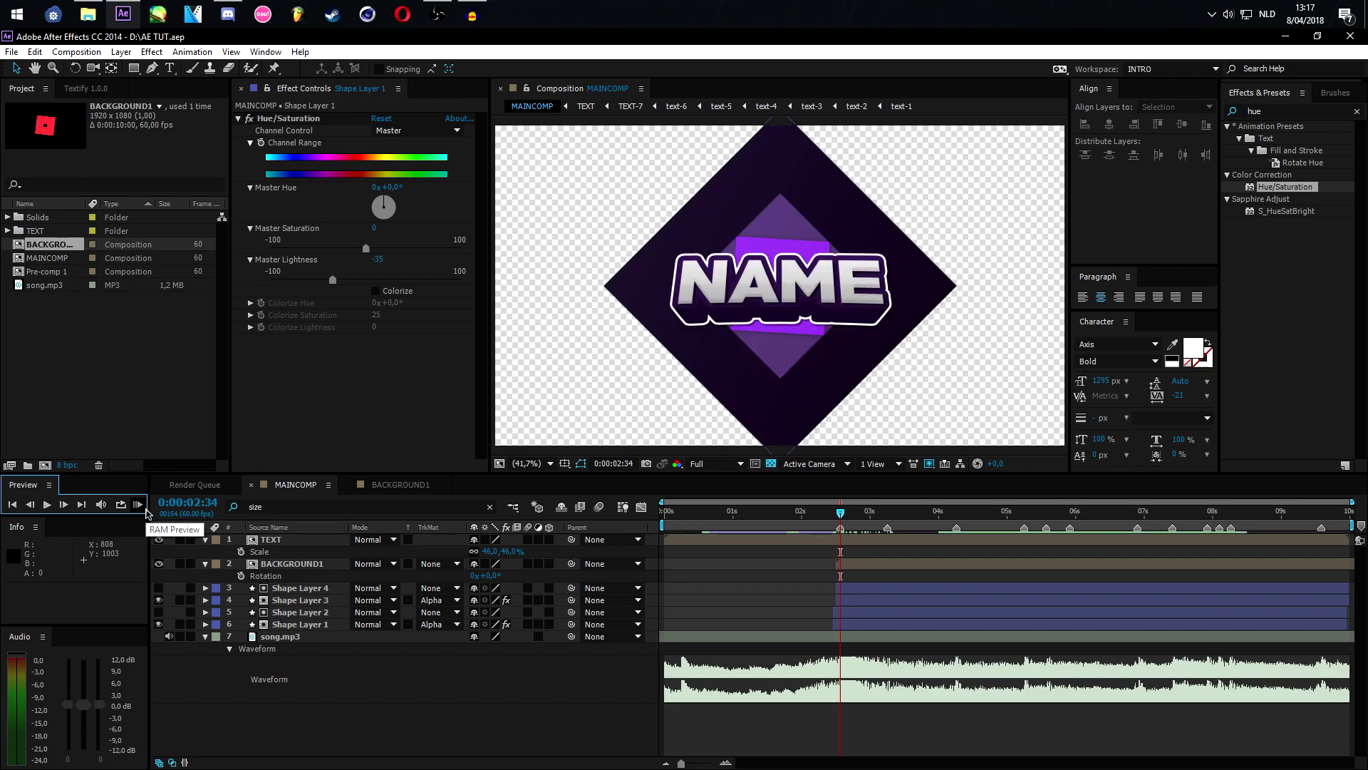
click(139, 506)
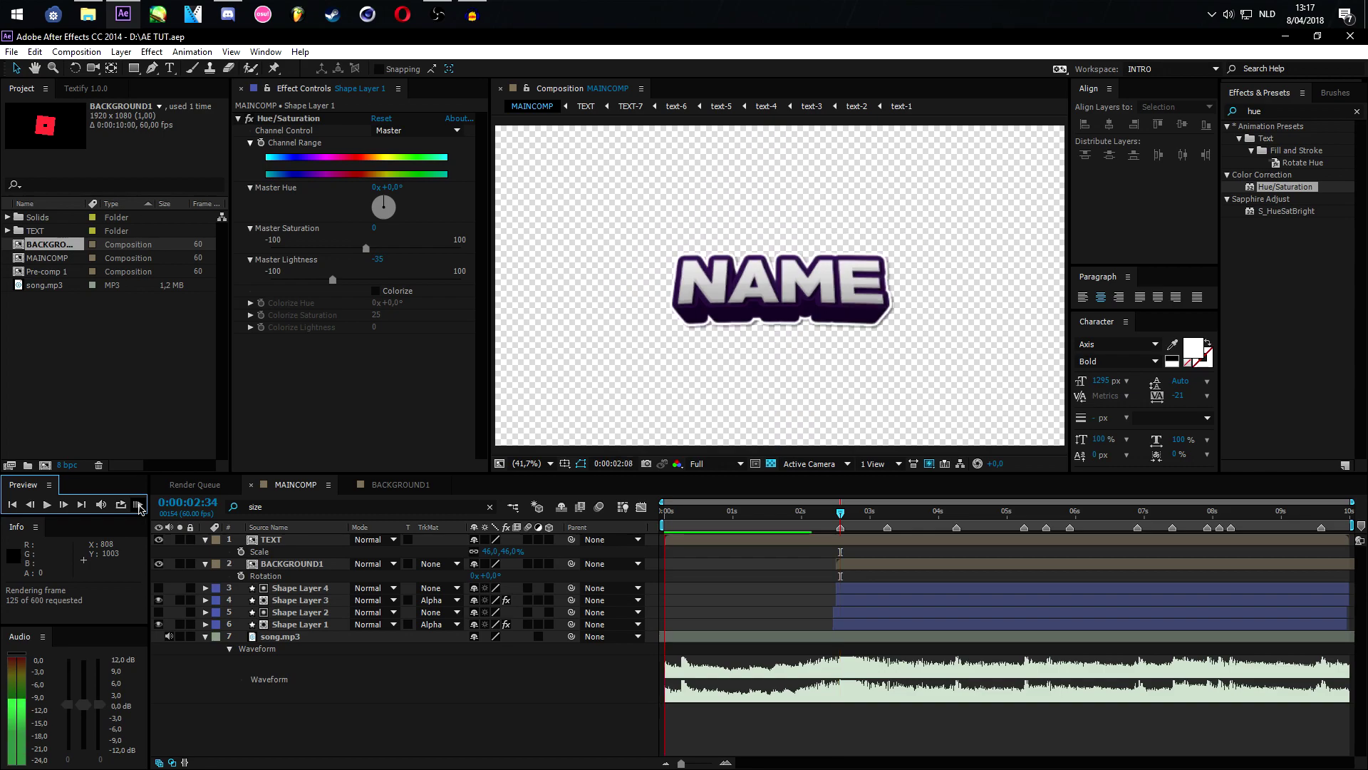
click(141, 508)
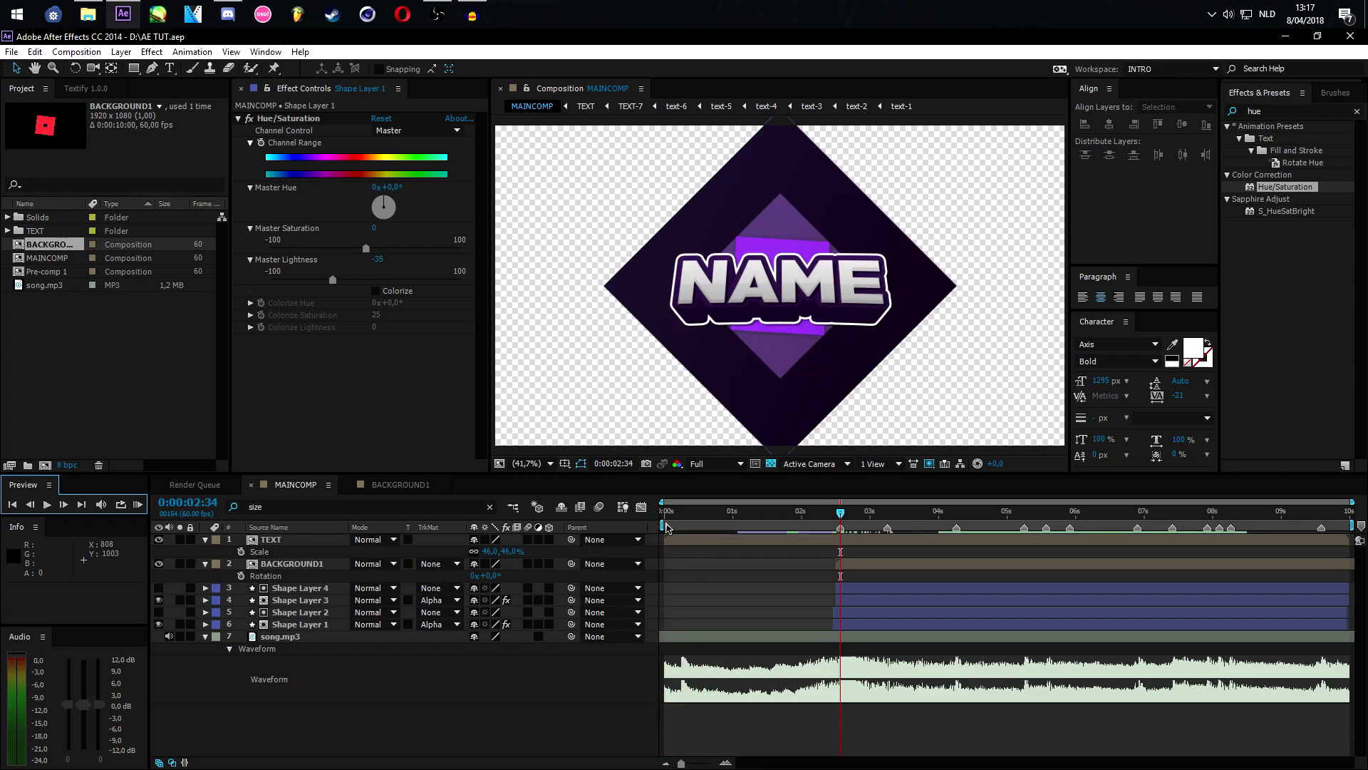
drag(663, 525, 818, 526)
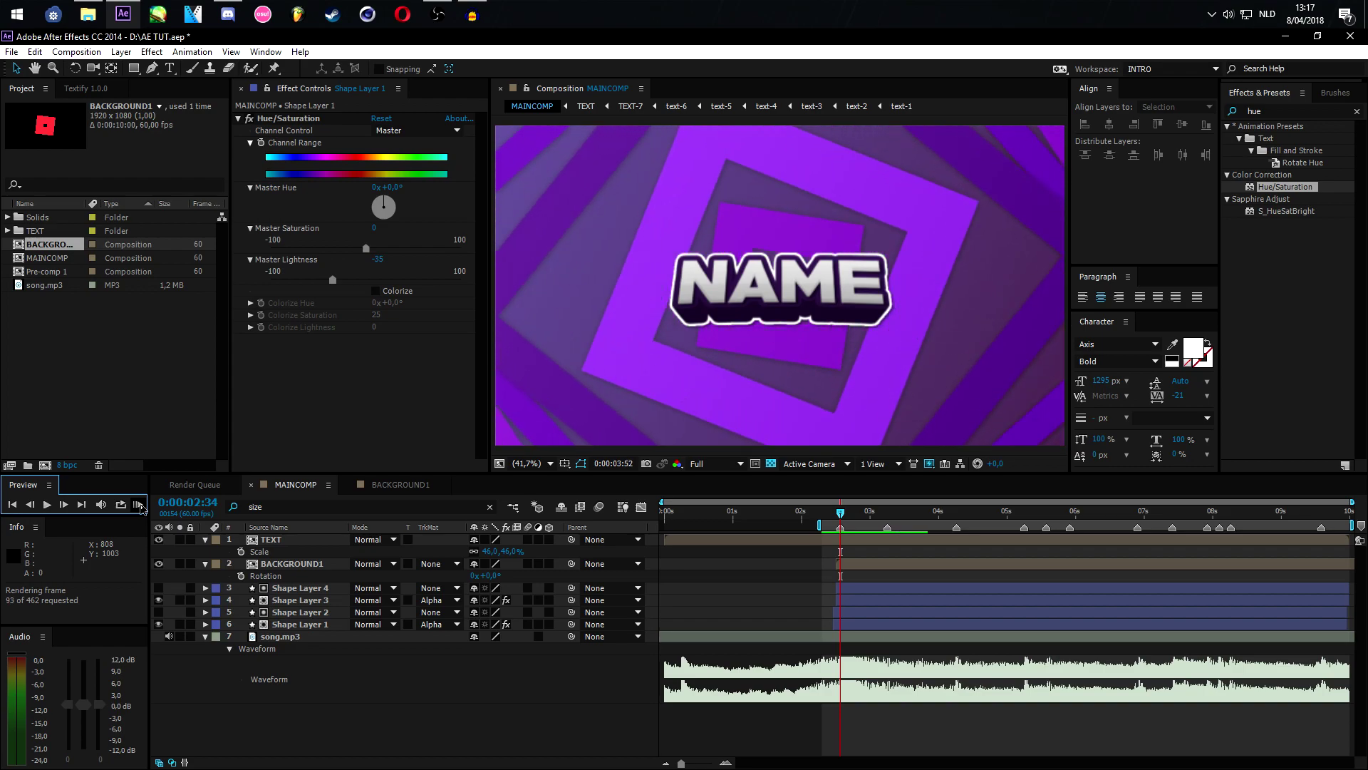
click(850, 537)
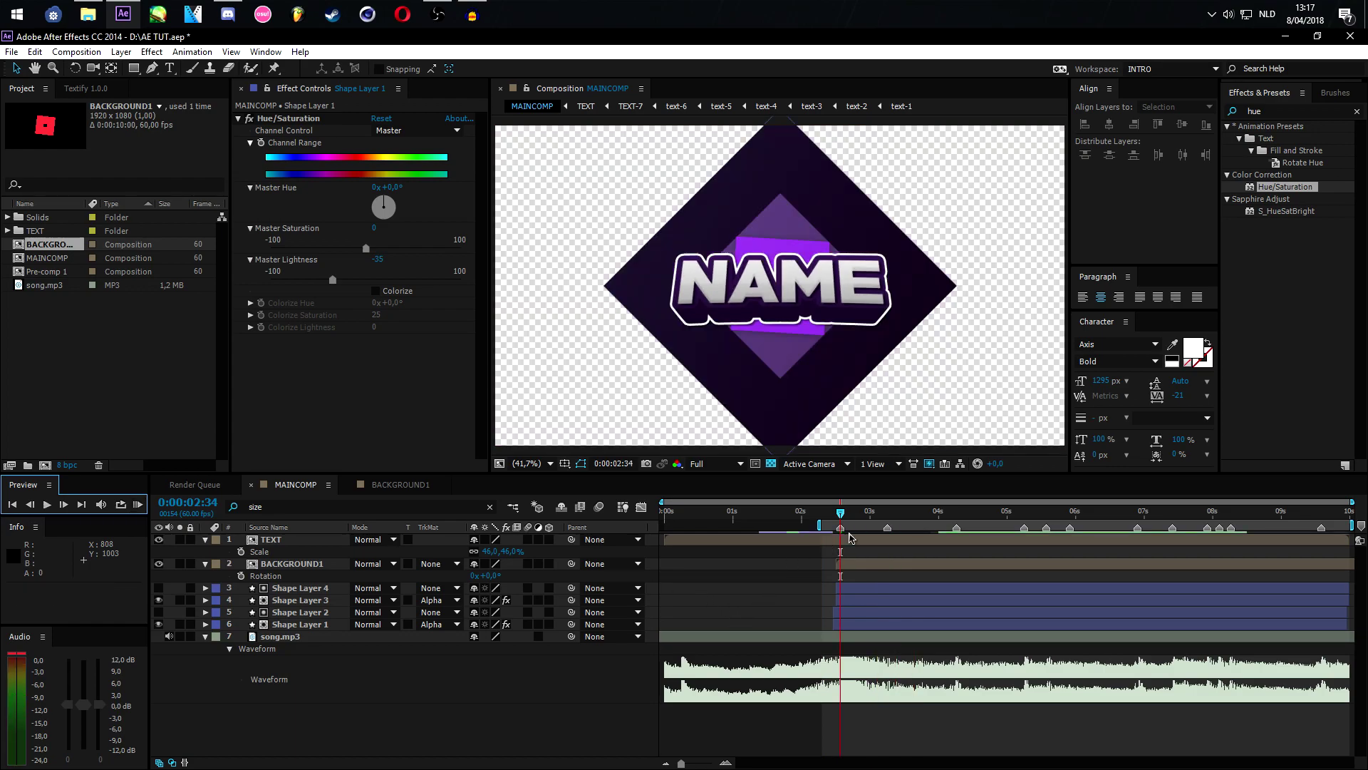
Set the TEXT layer's scale to 0% at 0:00:02:28 and add its first scale keyframe
mouse_move(841, 512)
mouse_down()
mouse_move(852, 512)
mouse_move(831, 522)
mouse_up()
click(723, 543)
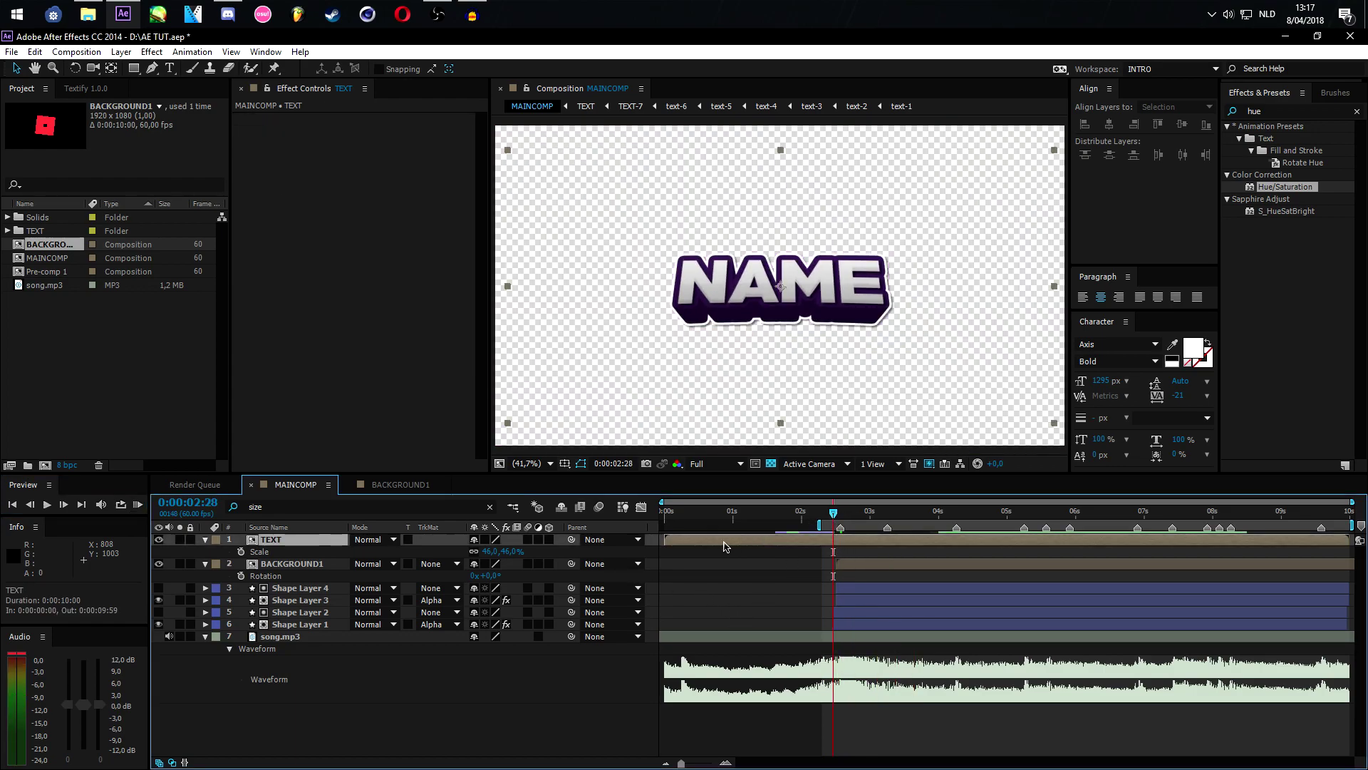
key(s)
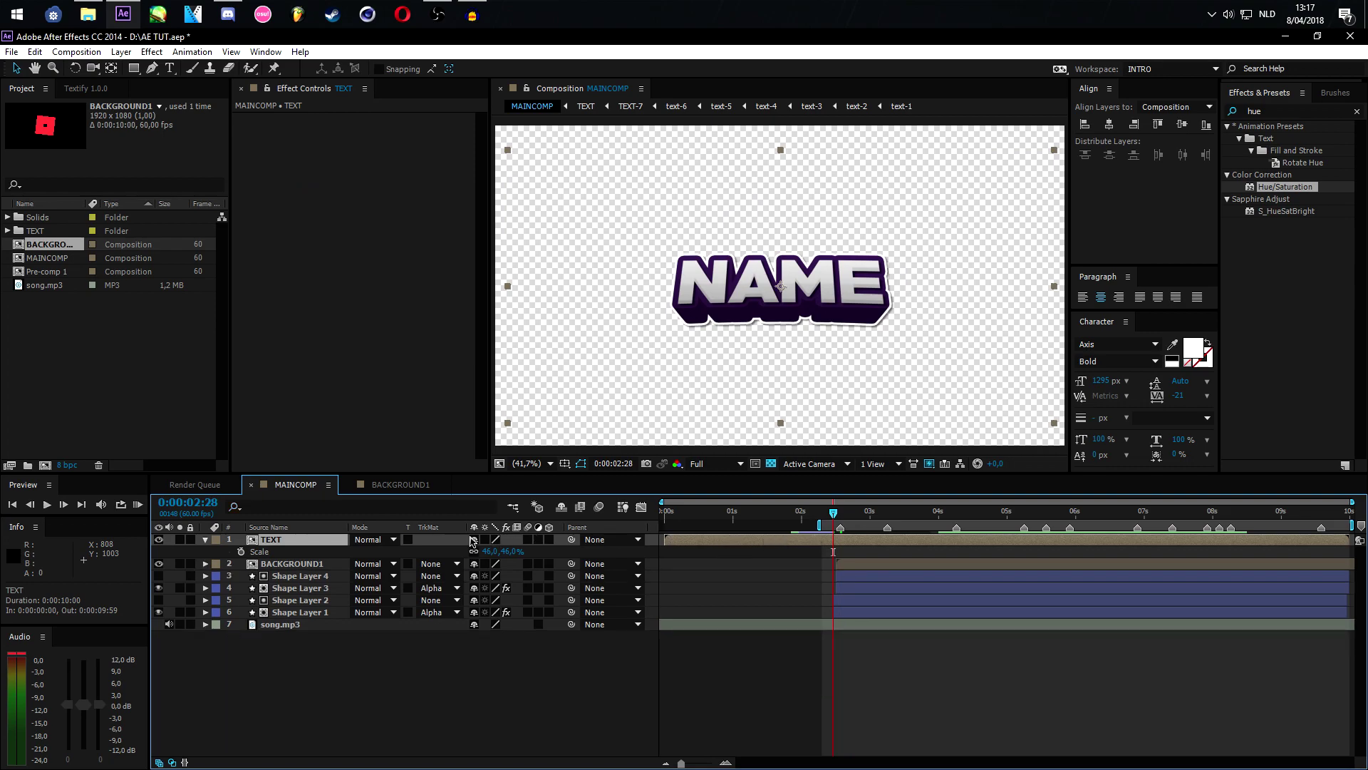
click(509, 551)
text(0)
key(Return)
click(240, 552)
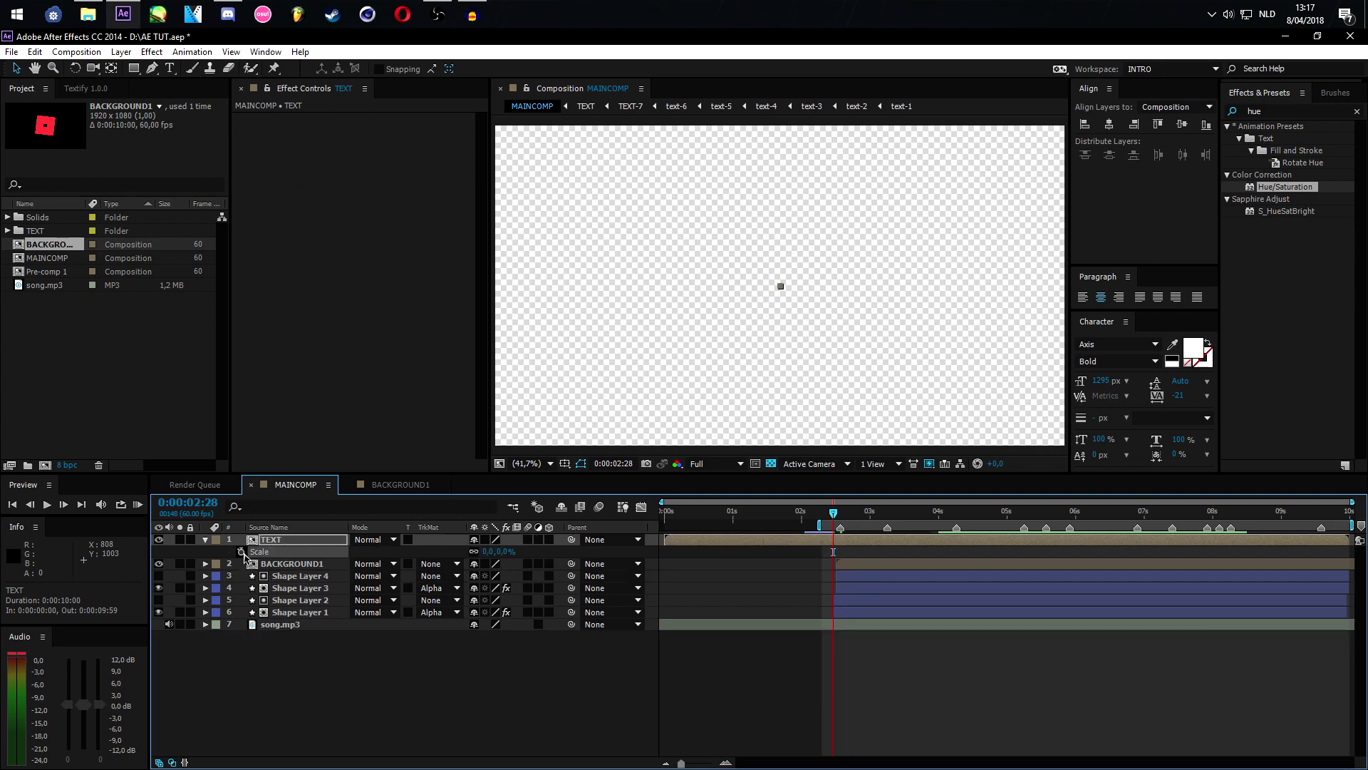
Keyframe the TEXT layer's scale at 50% at 0:00:02:58 and apply Easy Ease to both scale keyframes
click(63, 505)
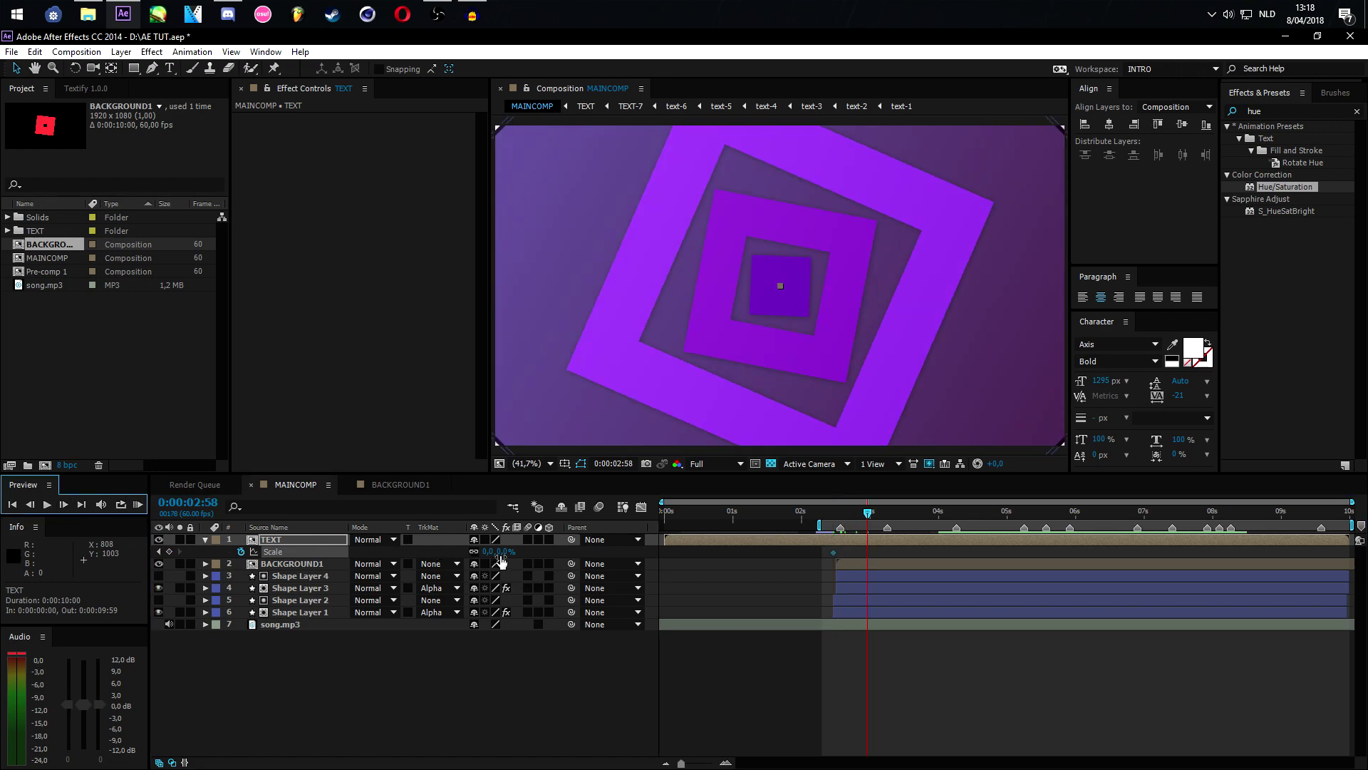
drag(501, 561, 503, 555)
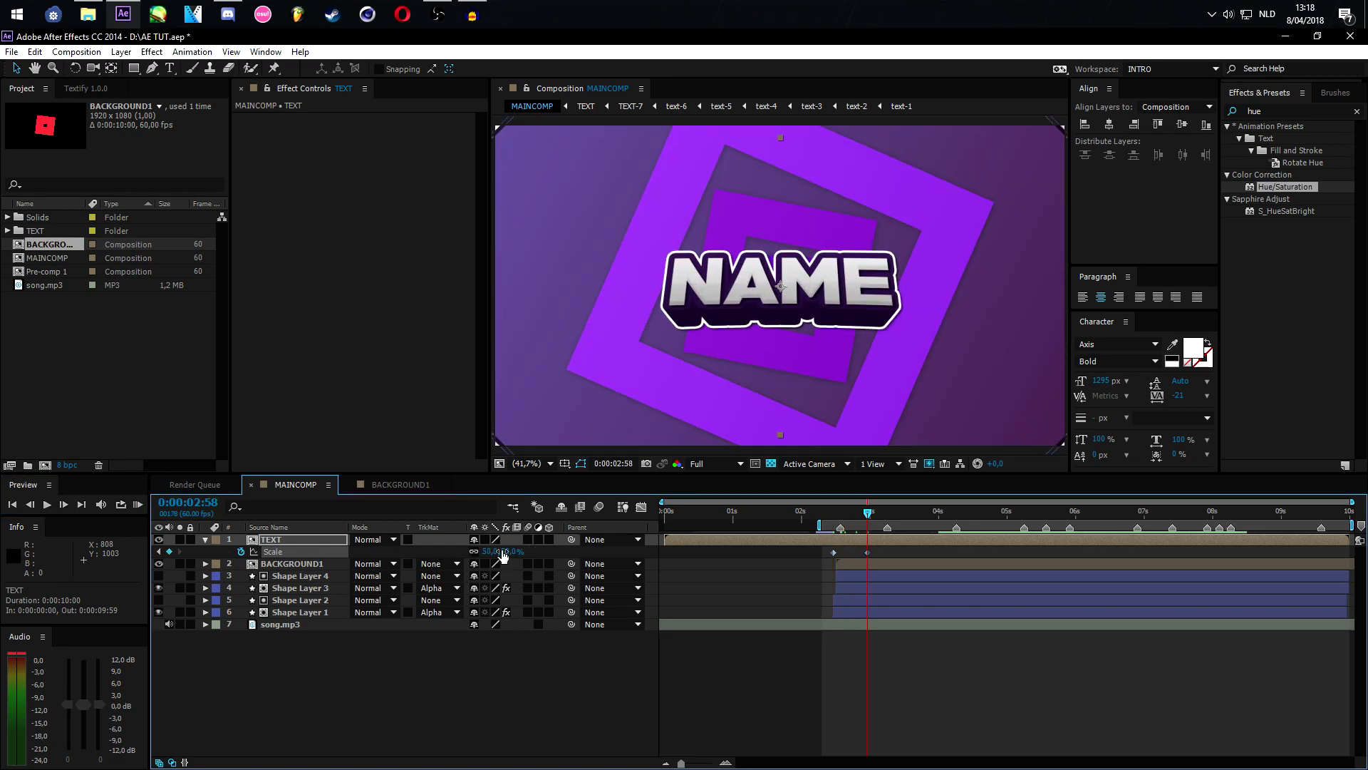
drag(891, 563, 825, 553)
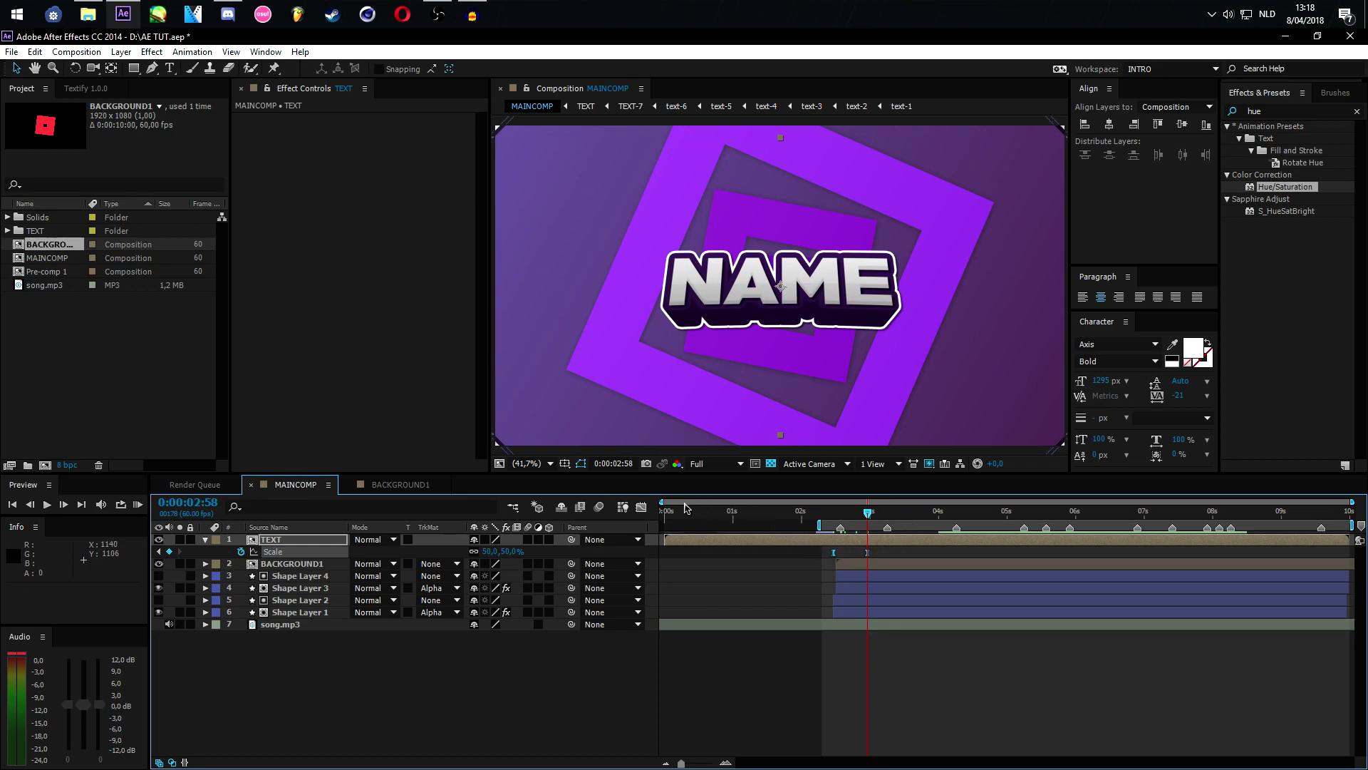
Reshape the TEXT scale's speed graph for a fast start and long ease-out, and scrub through the text's growth to check it
click(641, 507)
drag(867, 512, 841, 512)
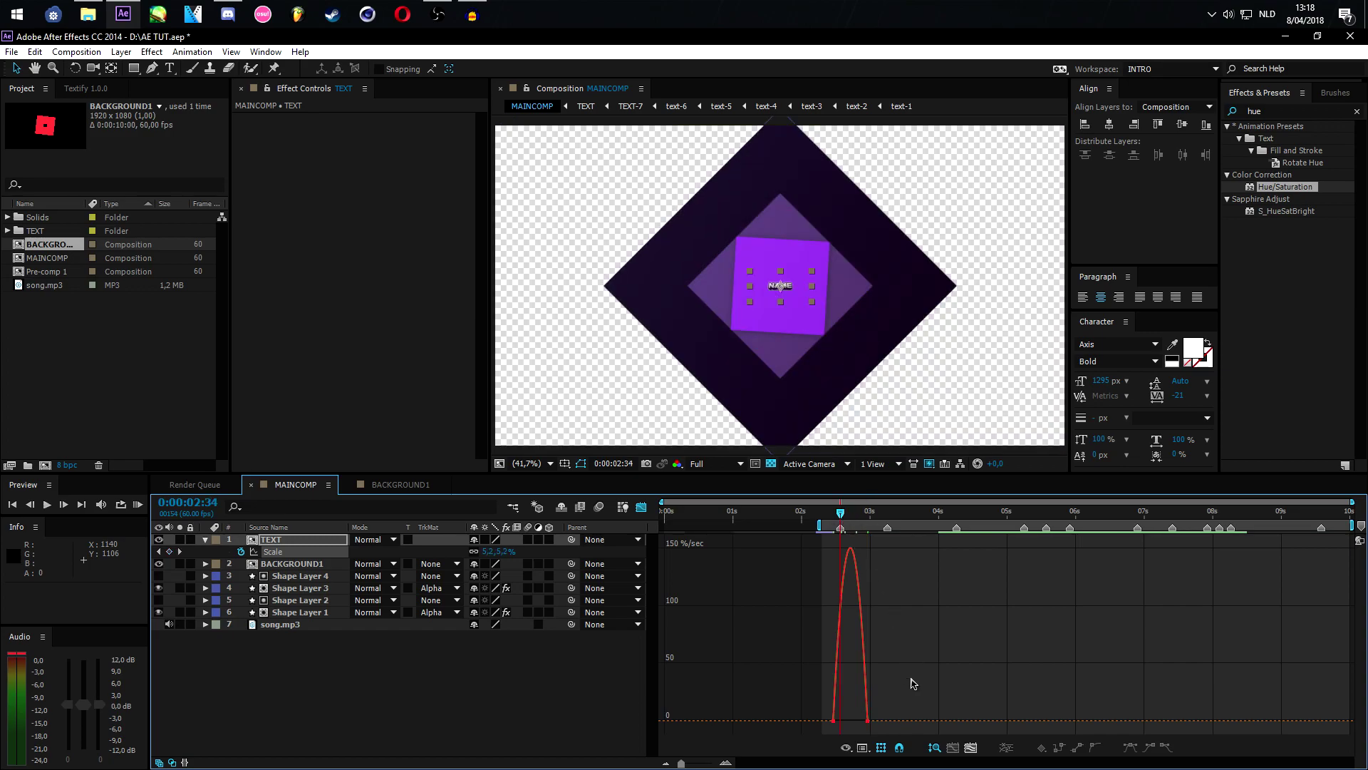
drag(907, 706, 826, 711)
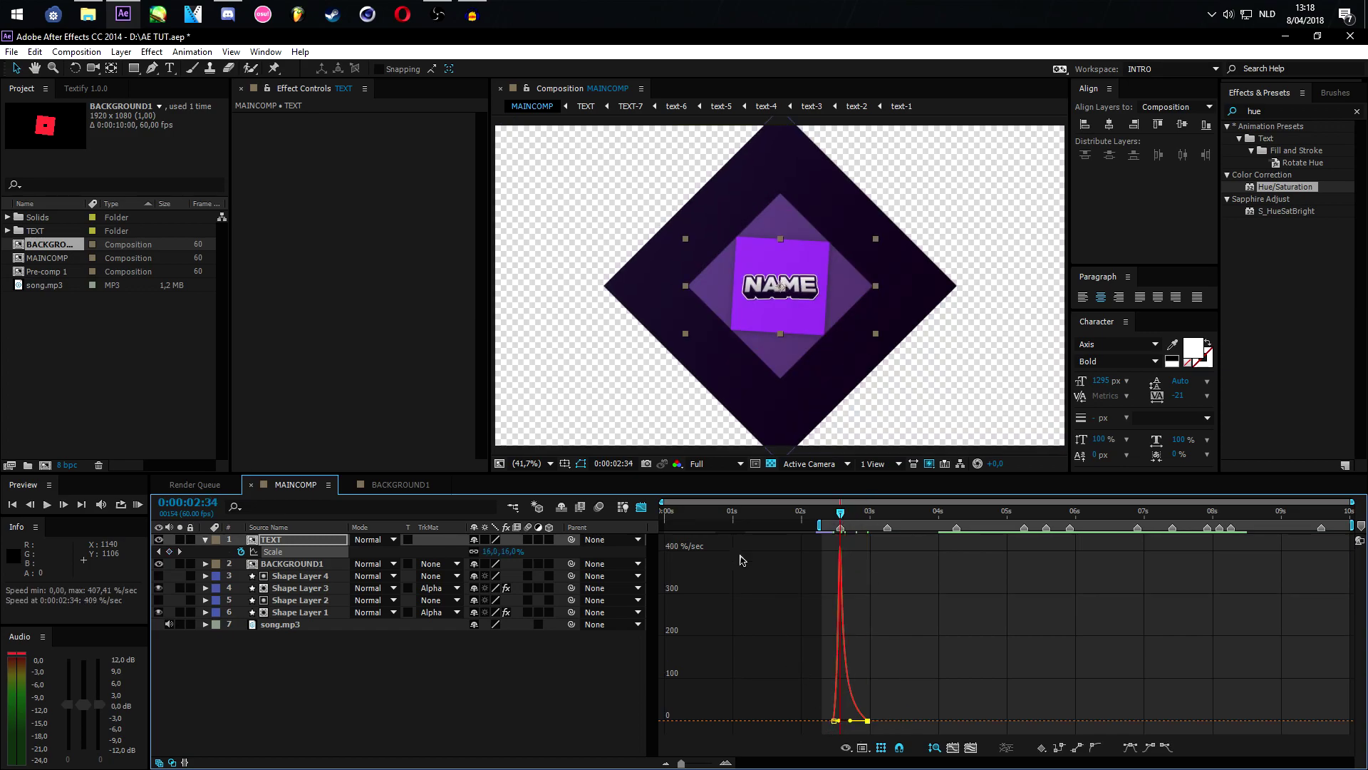
click(641, 507)
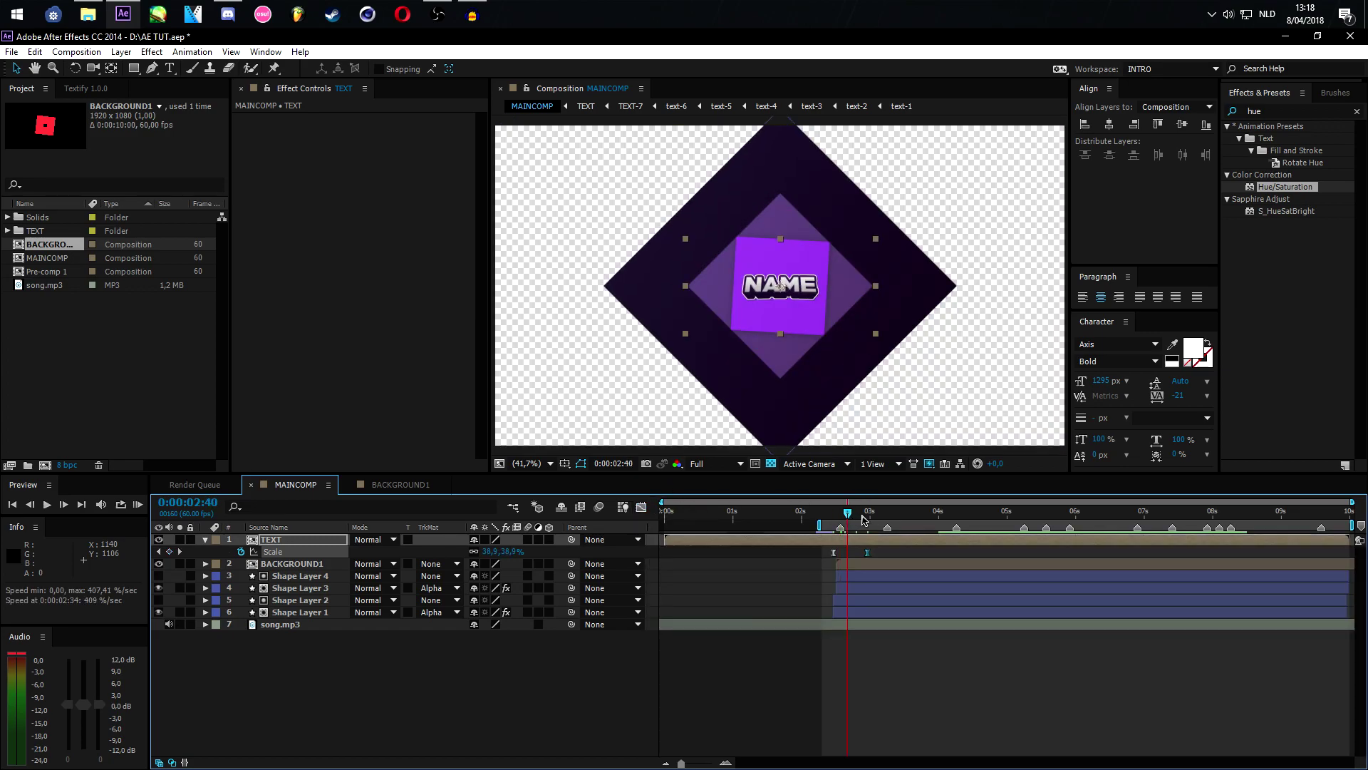
drag(840, 511, 882, 518)
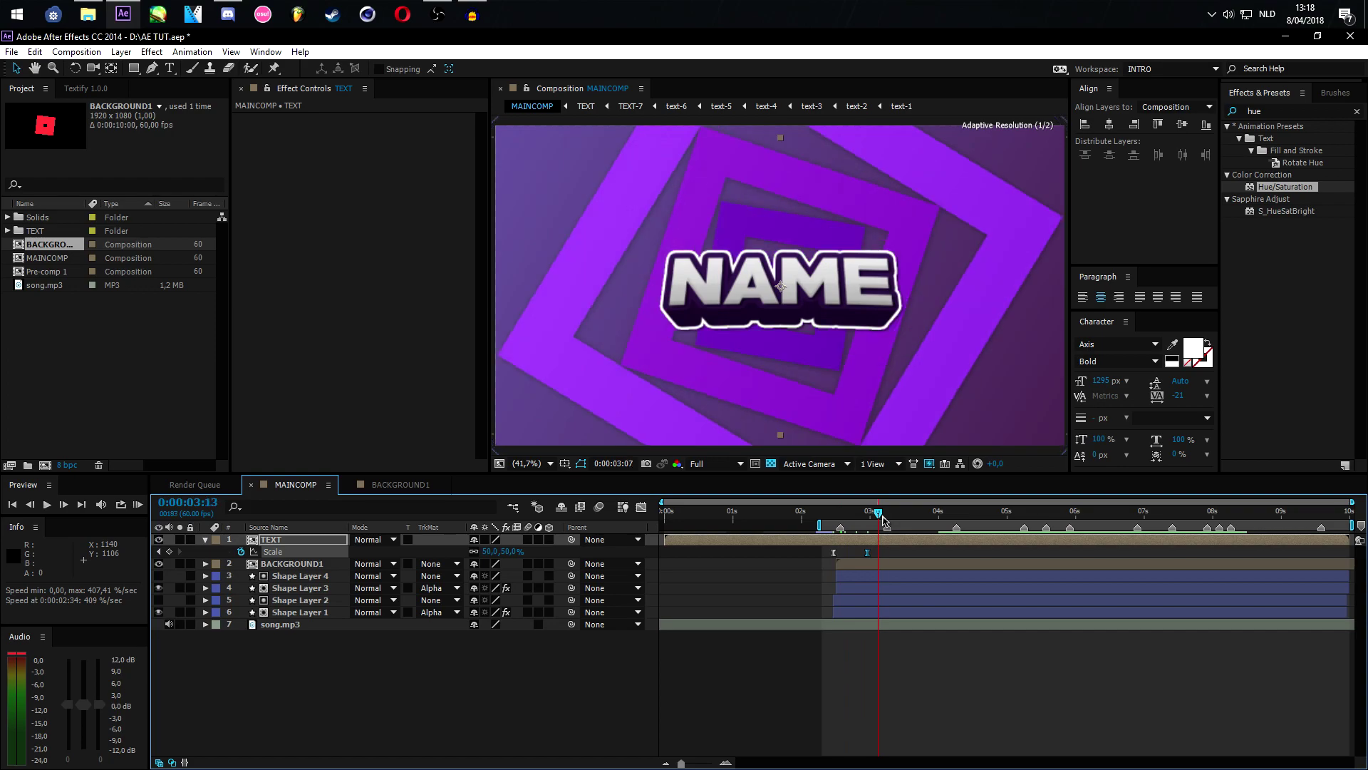
right_click(868, 569)
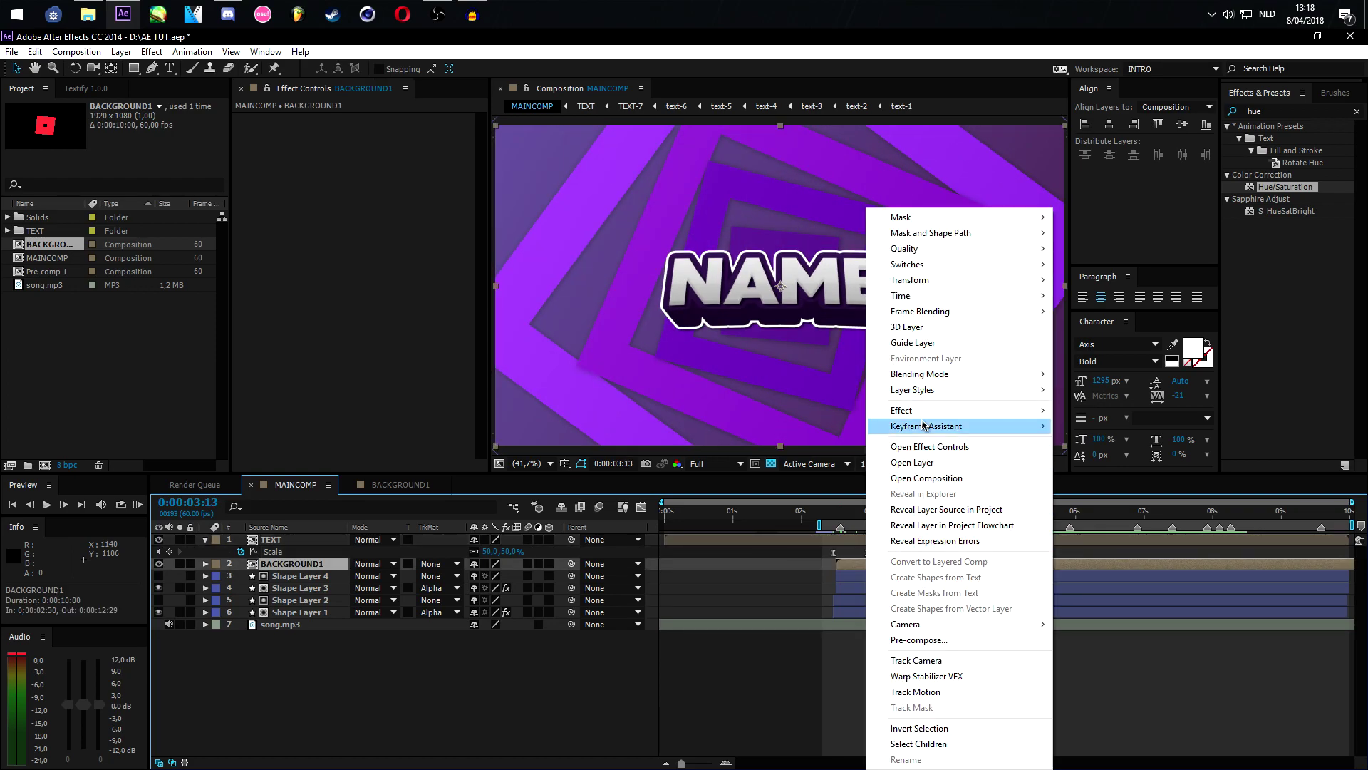
mouse_move(924, 425)
click(780, 426)
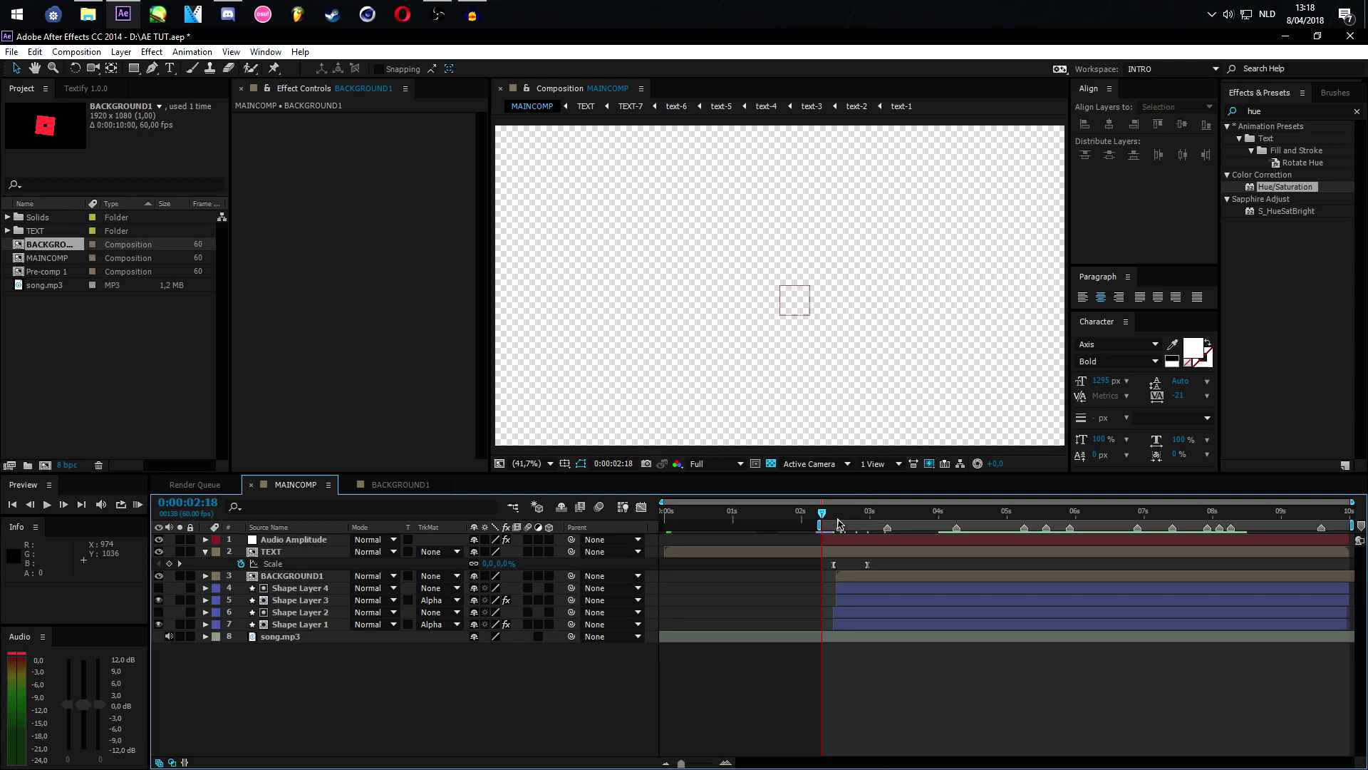
key(Delete)
Enable time remapping on the BACKGROUND1 layer
click(878, 564)
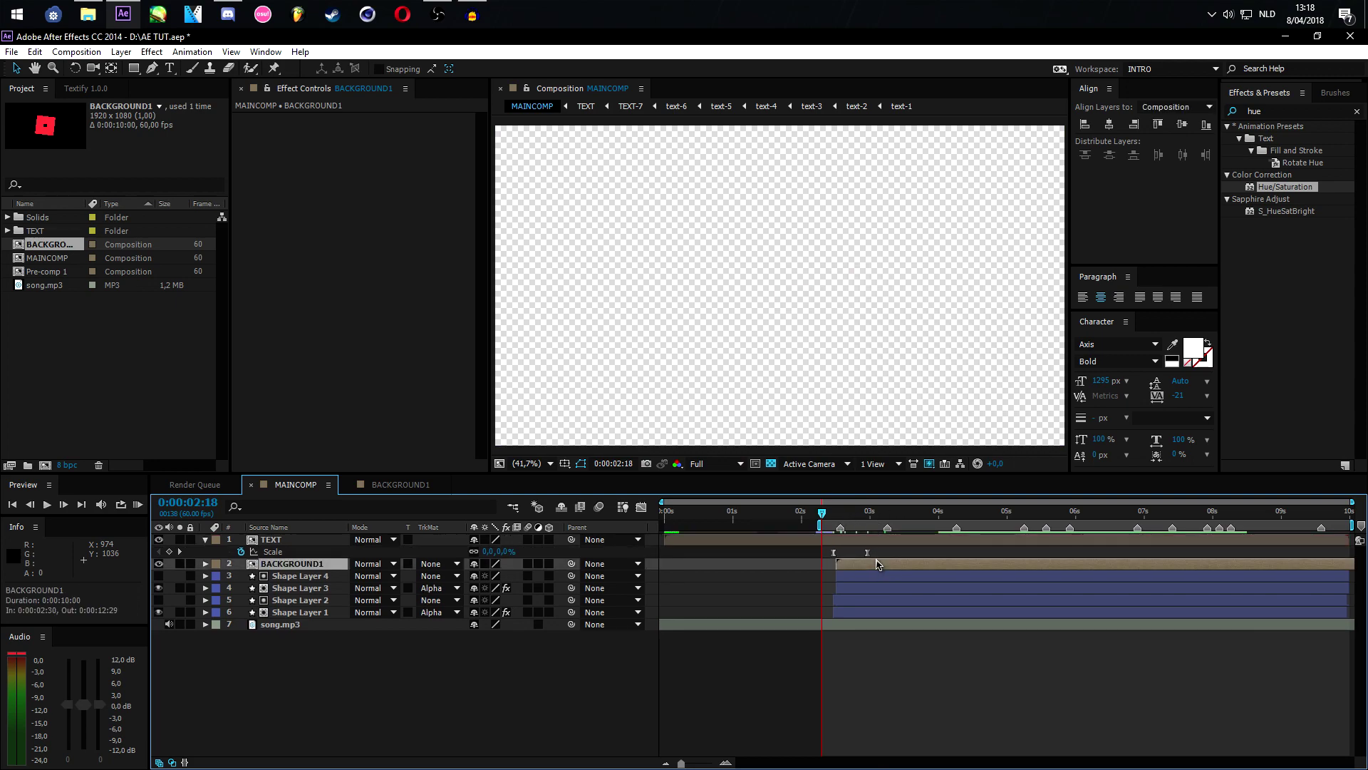
right_click(877, 563)
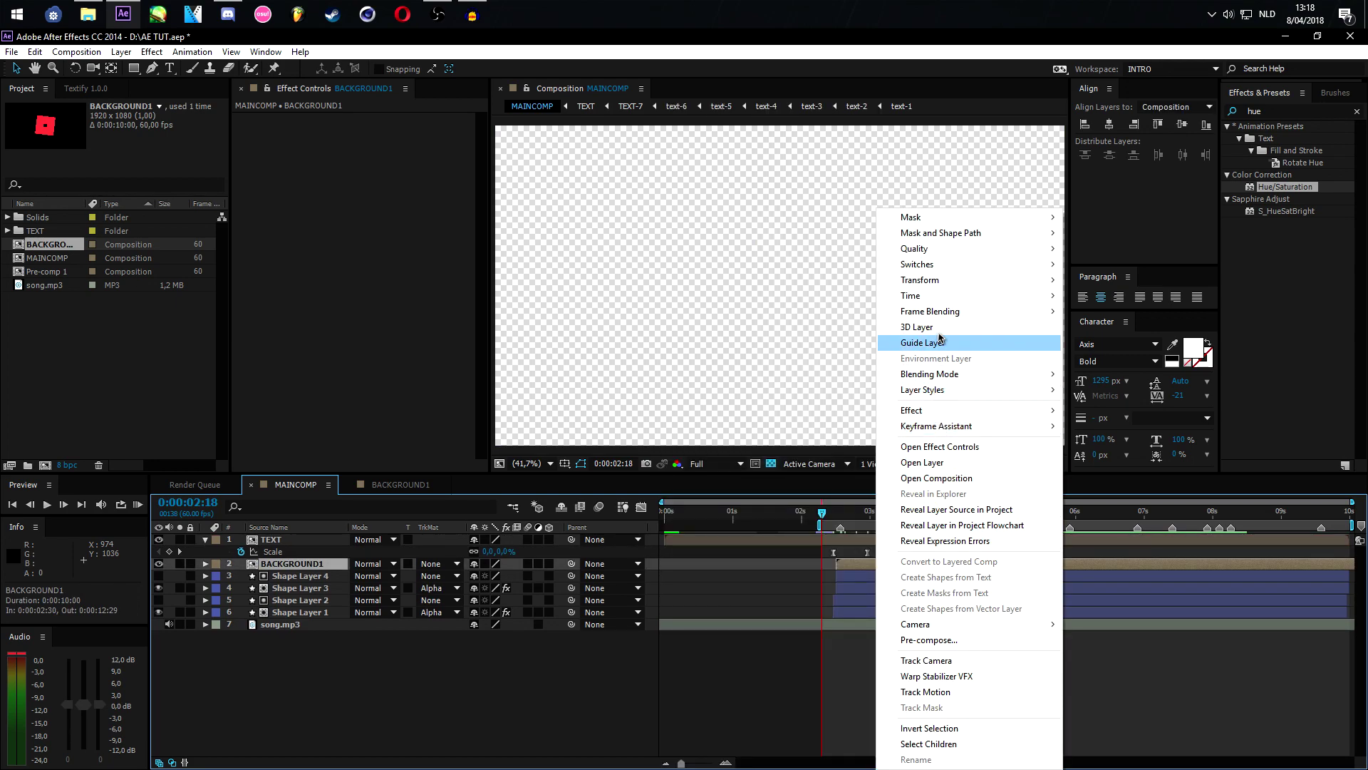
mouse_move(919, 295)
click(773, 293)
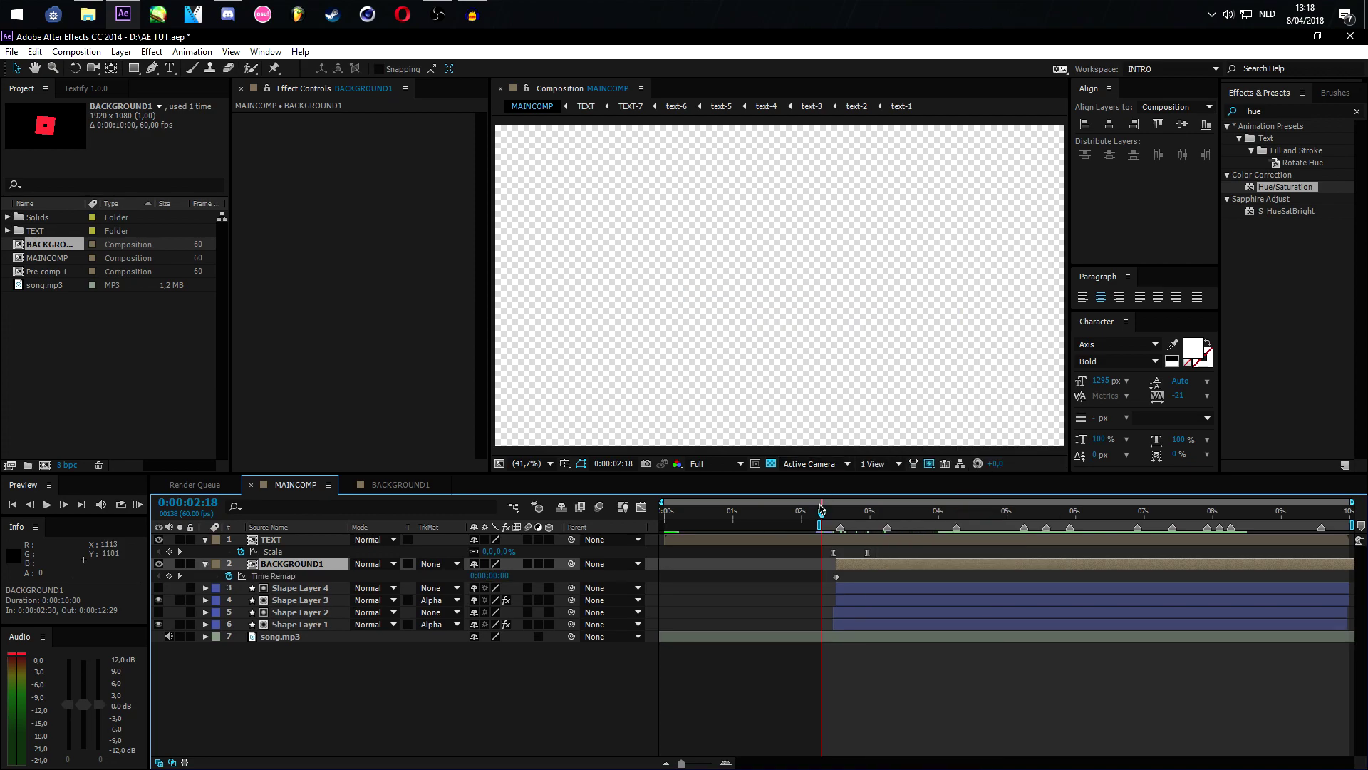
Add BACKGROUND1 time-remap keyframes on the song markers at 0:00:03:15, 0:00:04:16, 0:00:05:15 and 0:00:05:34
drag(821, 513, 887, 512)
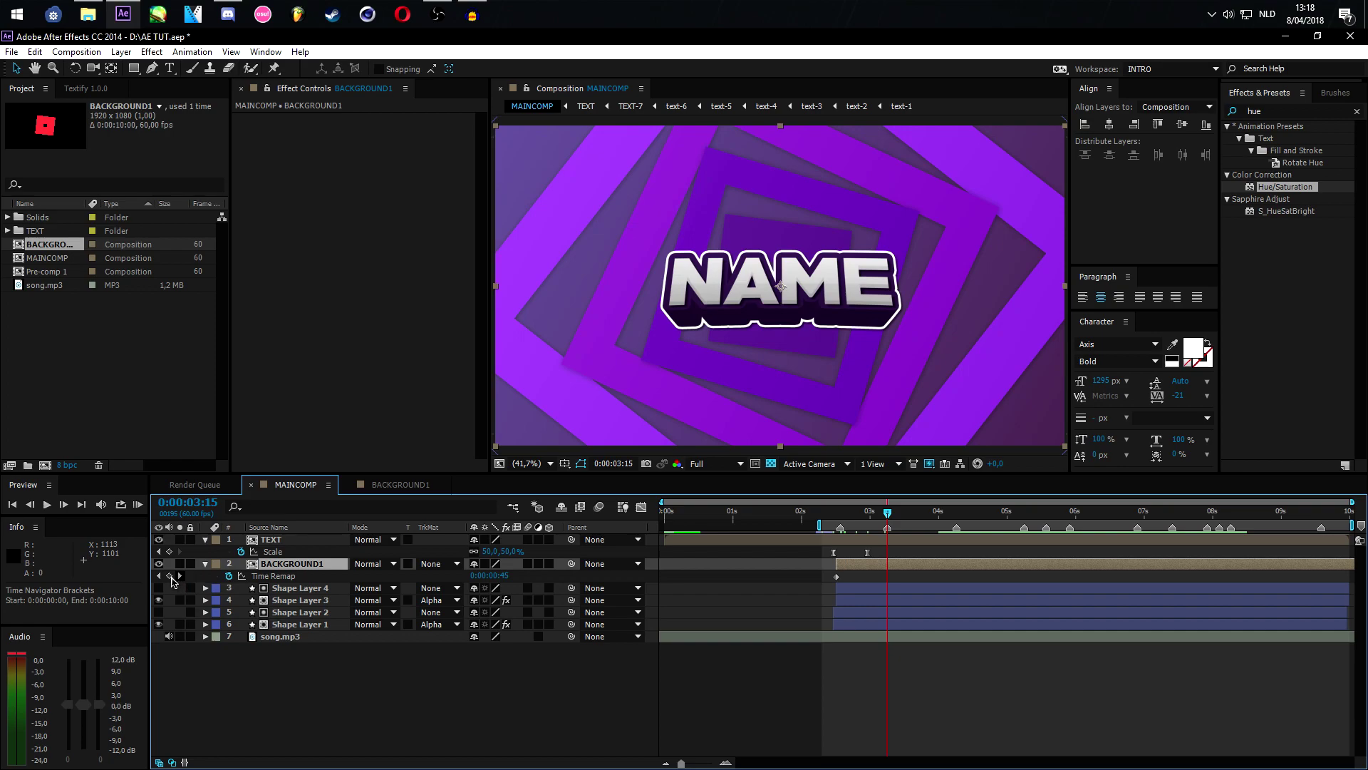
click(169, 575)
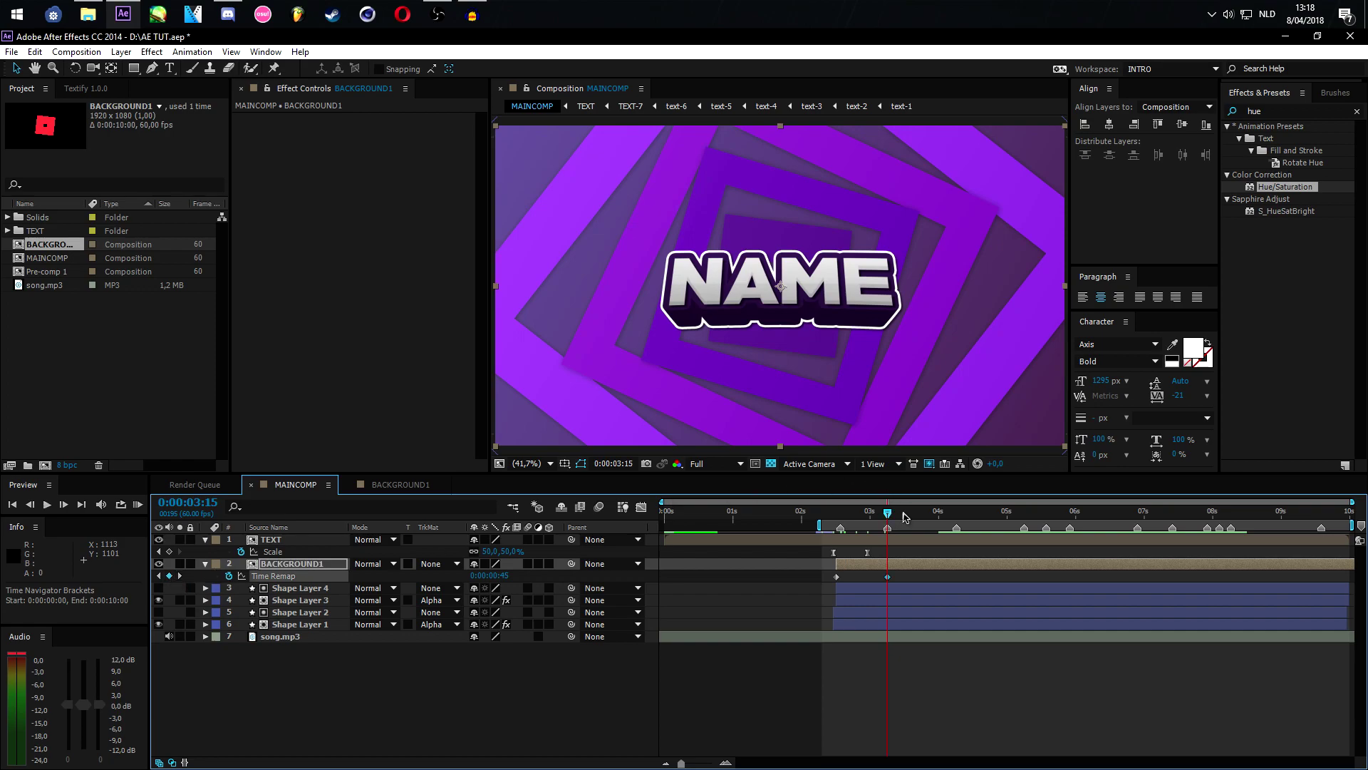
drag(904, 516, 956, 513)
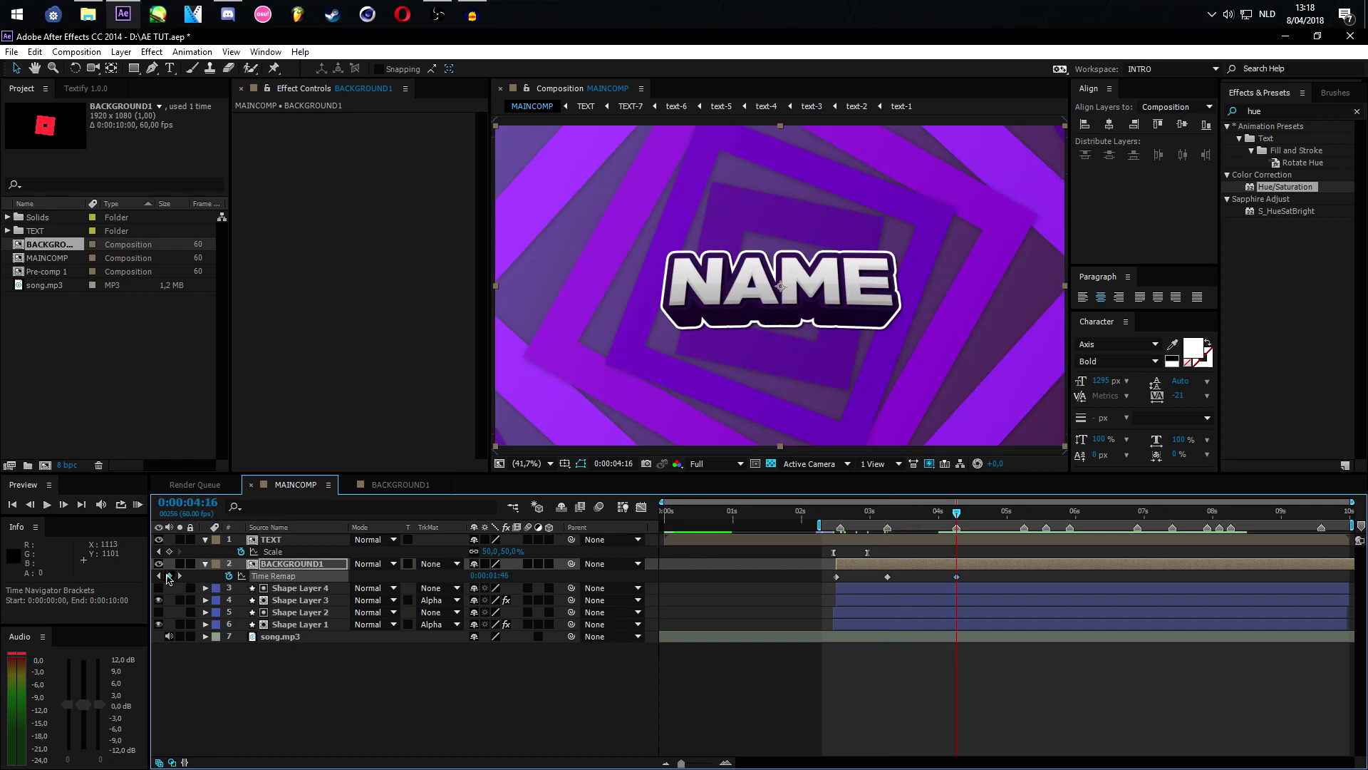
drag(956, 513, 1024, 512)
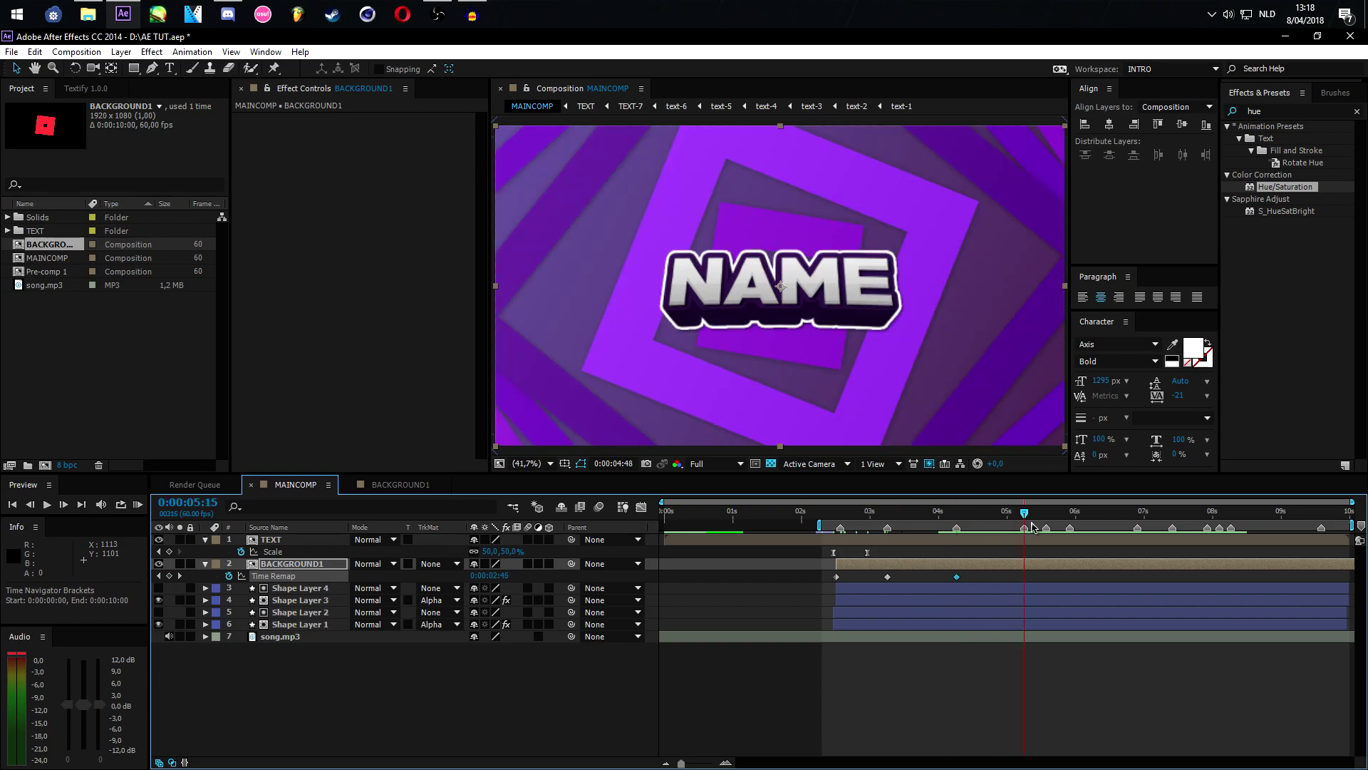
click(169, 574)
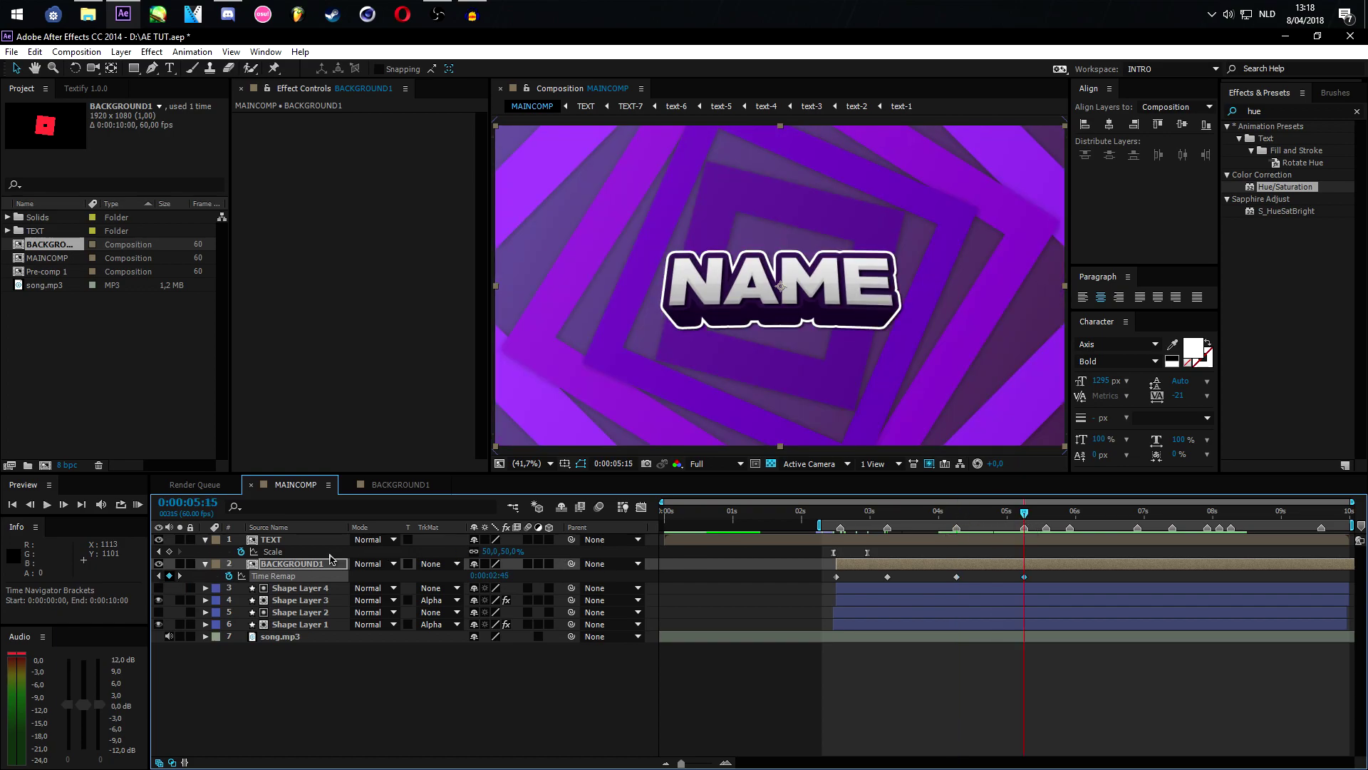
drag(1024, 515, 1046, 513)
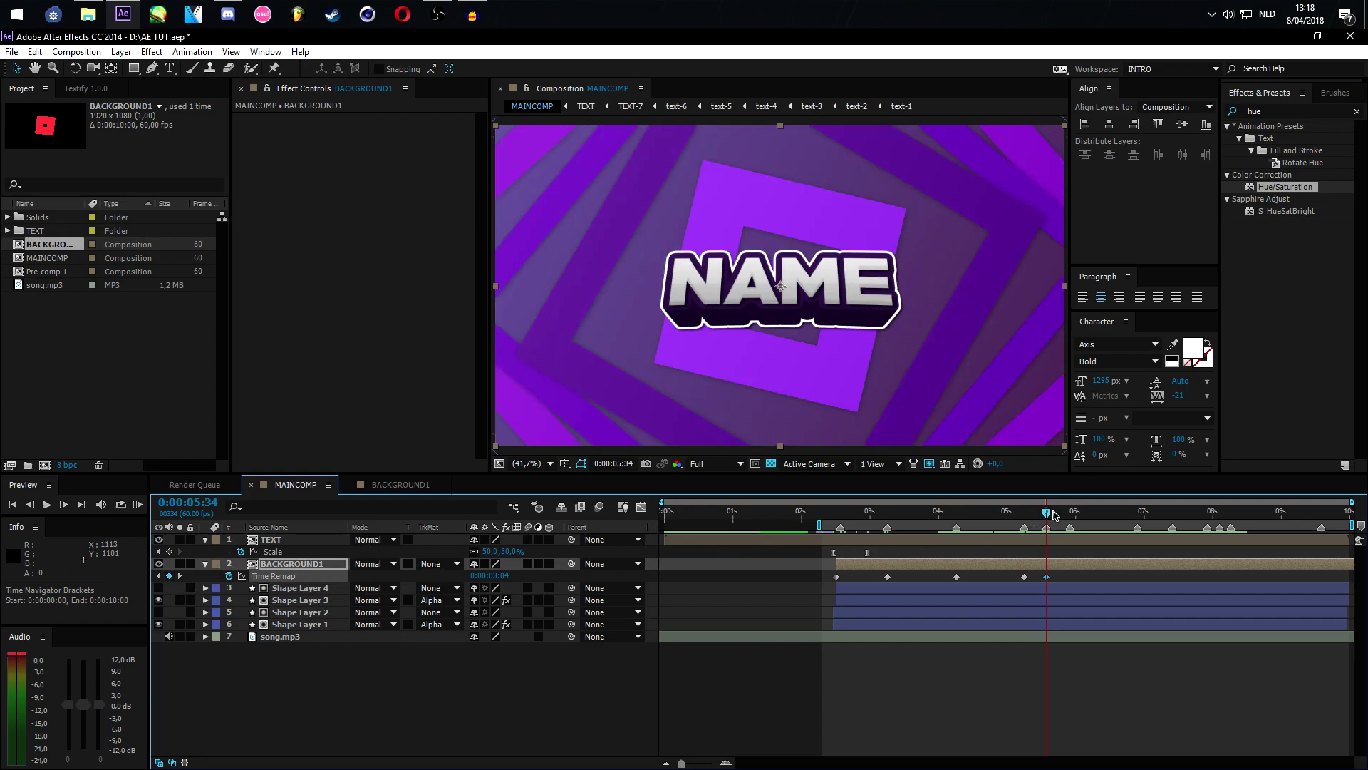
Add BACKGROUND1 time-remap keyframes on the song markers at 0:00:05:55, 0:00:06:54, 0:00:07:25 and 0:00:07:55
drag(1055, 514, 1069, 513)
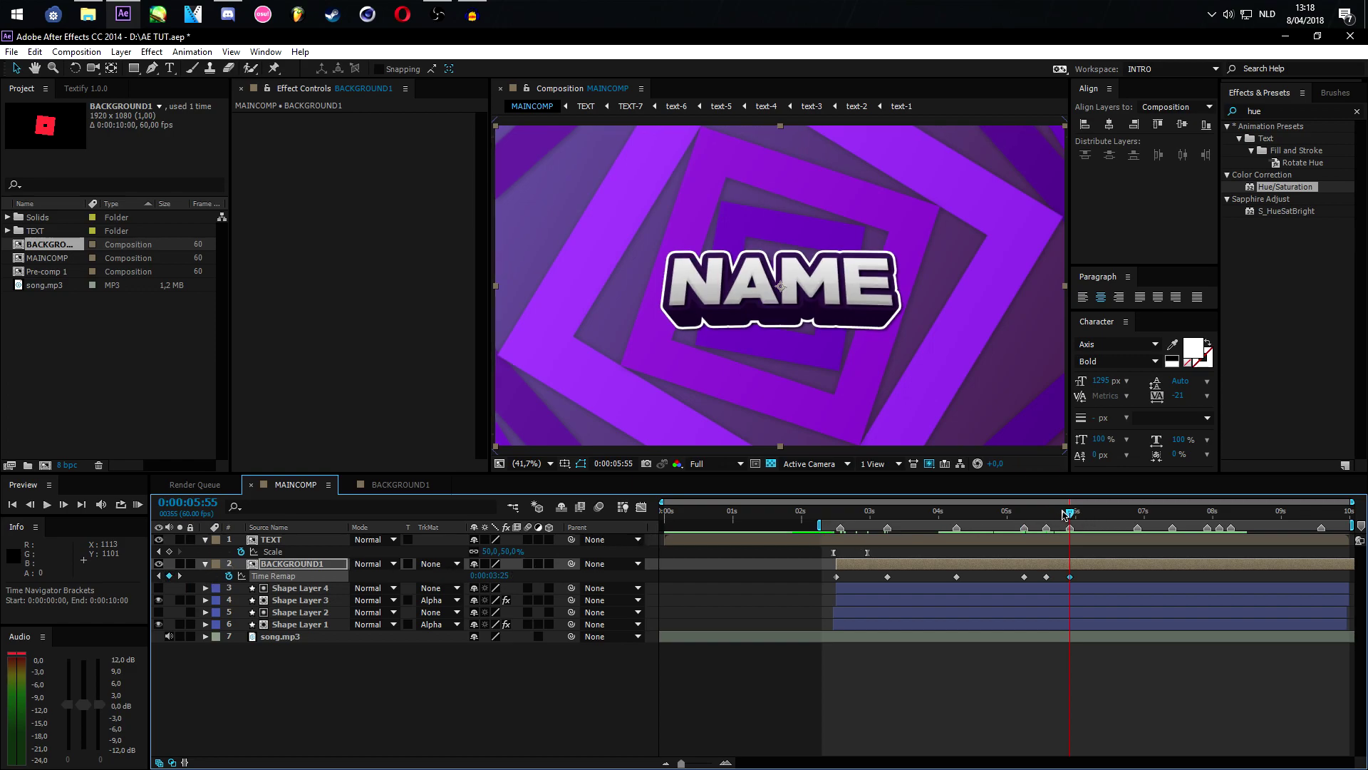
drag(1065, 515, 1138, 513)
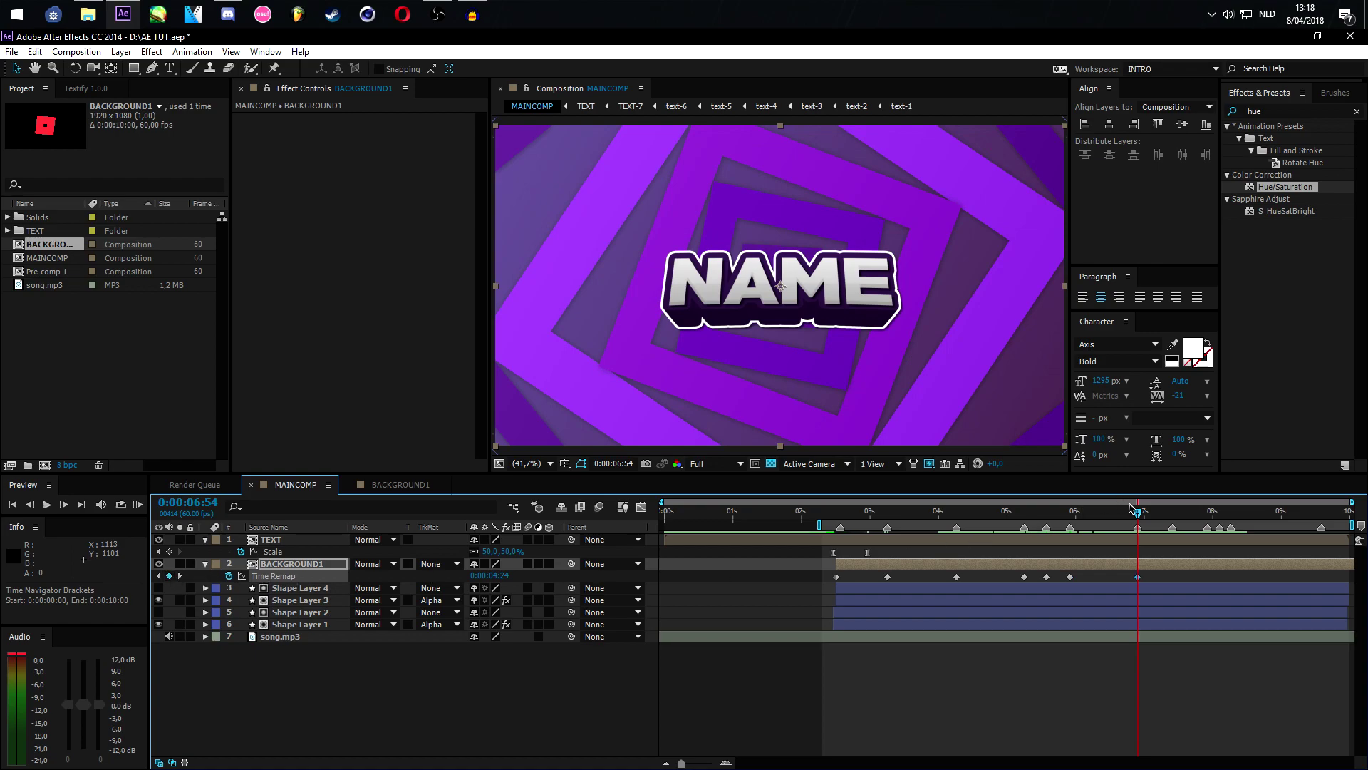
drag(1145, 516, 1172, 514)
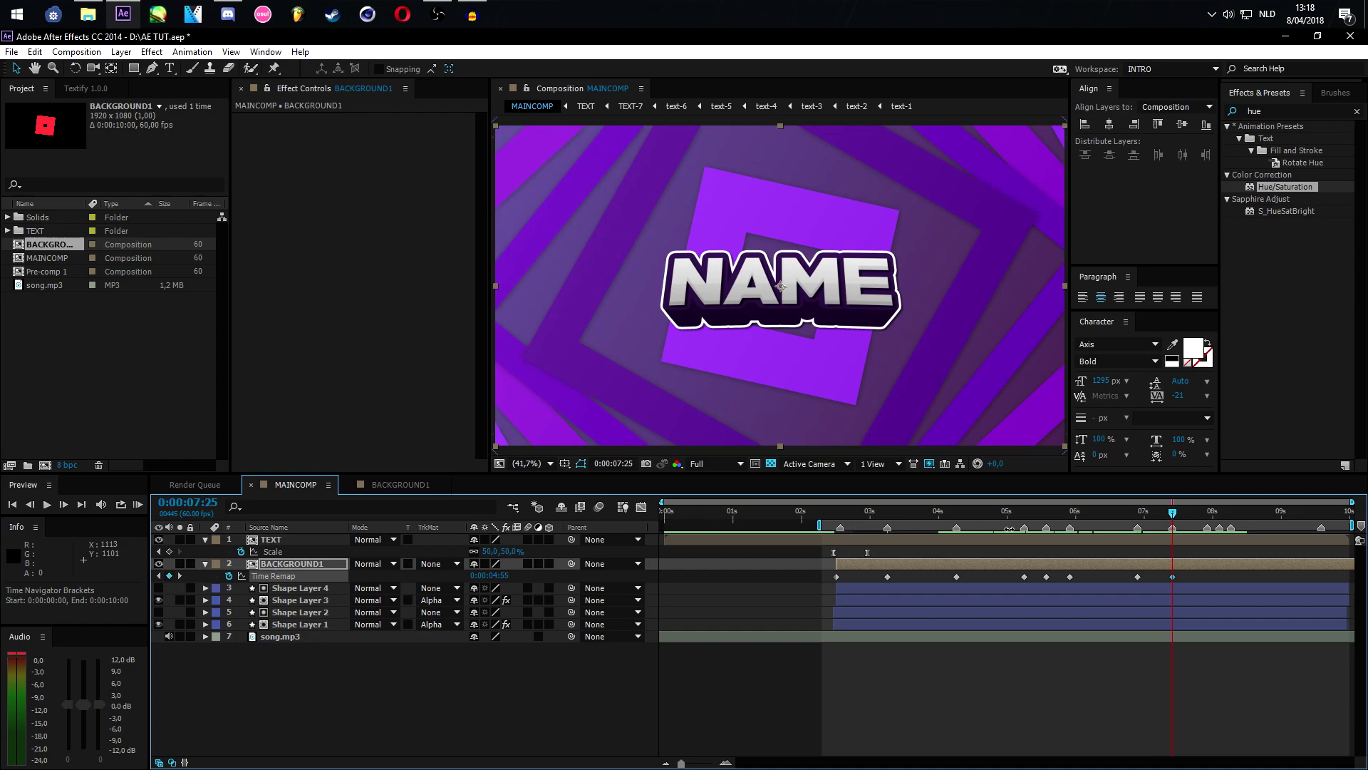
drag(1172, 513, 1207, 513)
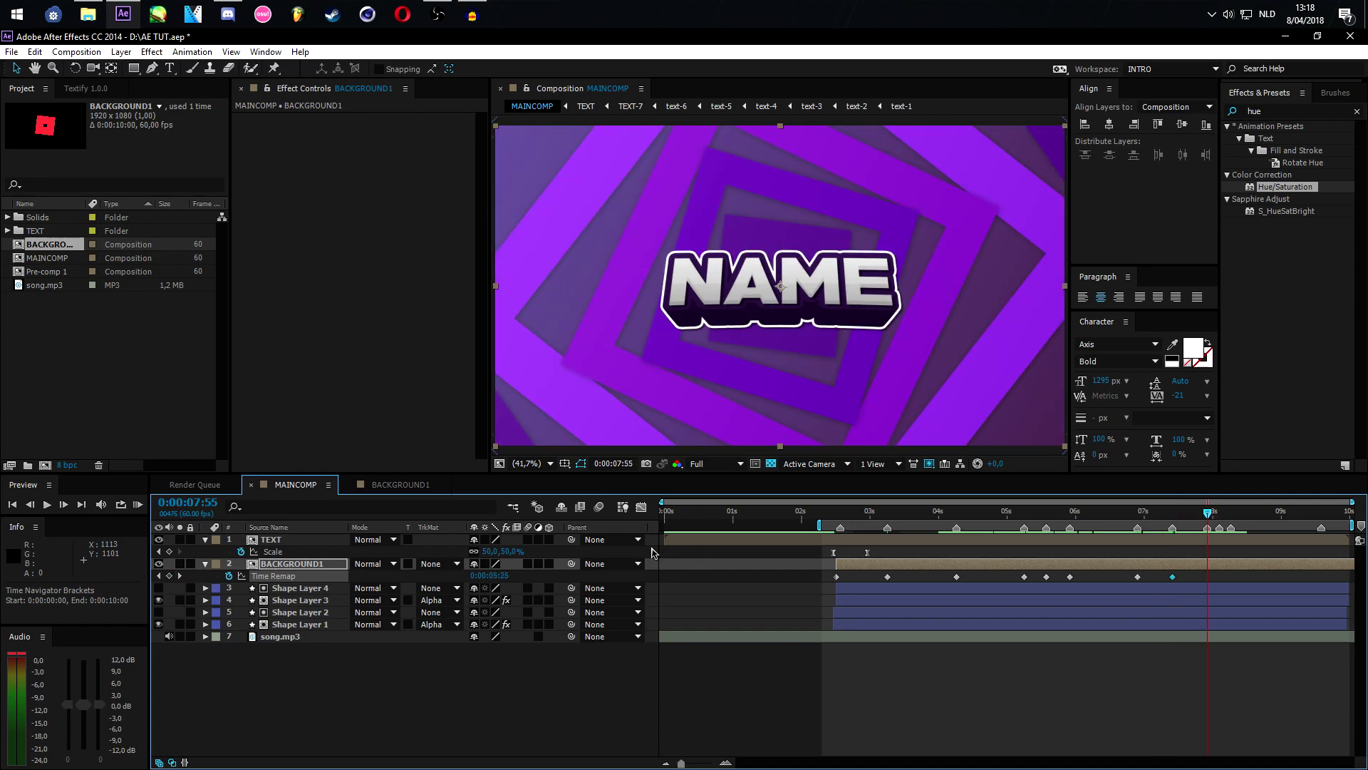
click(169, 575)
Add BACKGROUND1 time-remap keyframes at the 0:00:08:06, 0:00:08:16 and 0:00:09:35 markers and at the composition's end, 0:00:09:59
drag(1208, 513, 1219, 513)
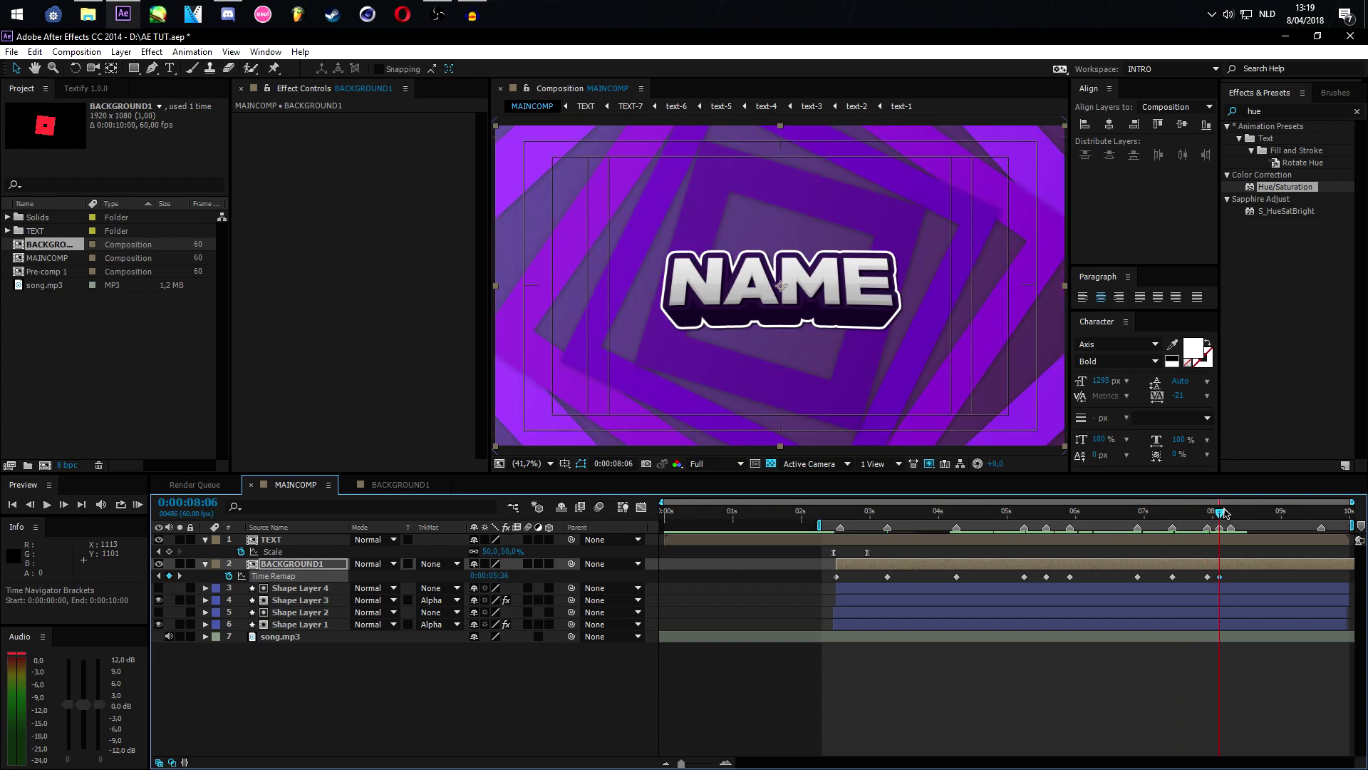
drag(1220, 513, 1230, 513)
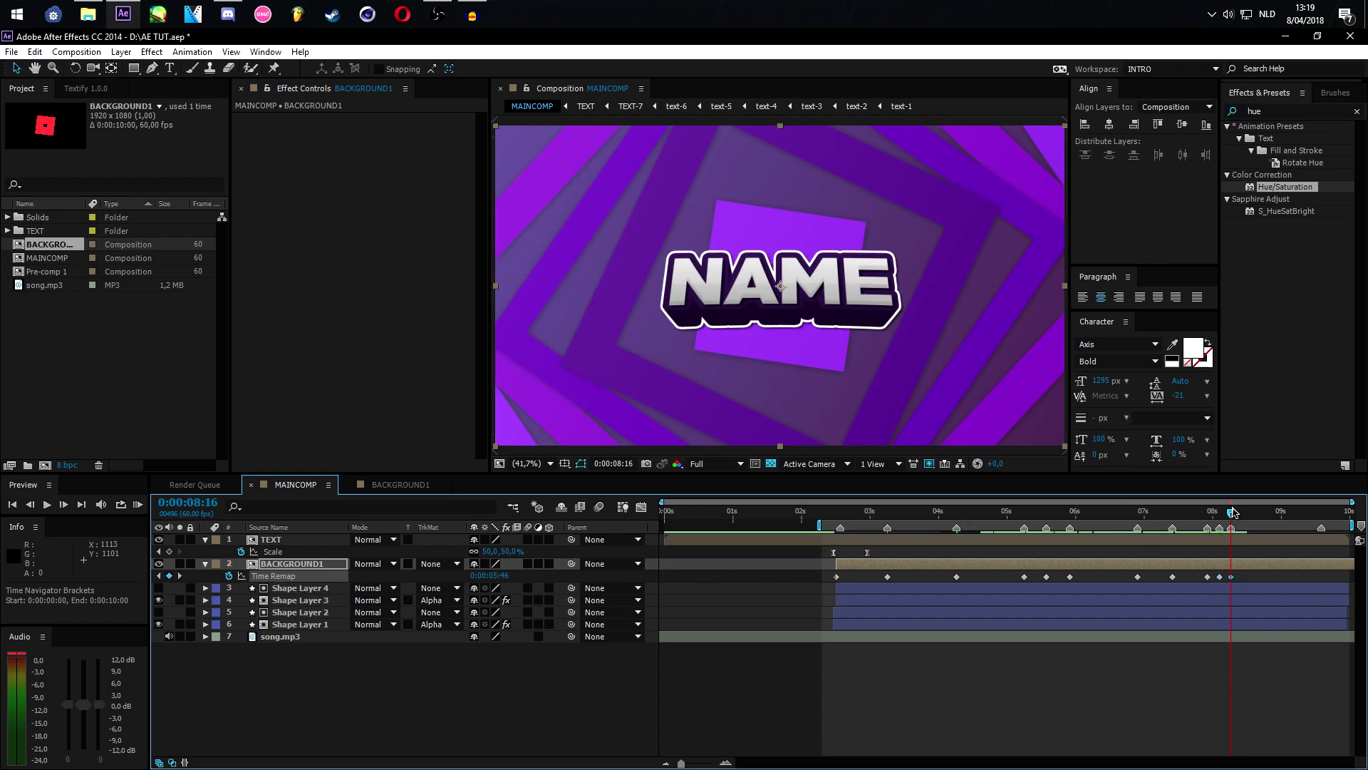
drag(1232, 512, 1322, 512)
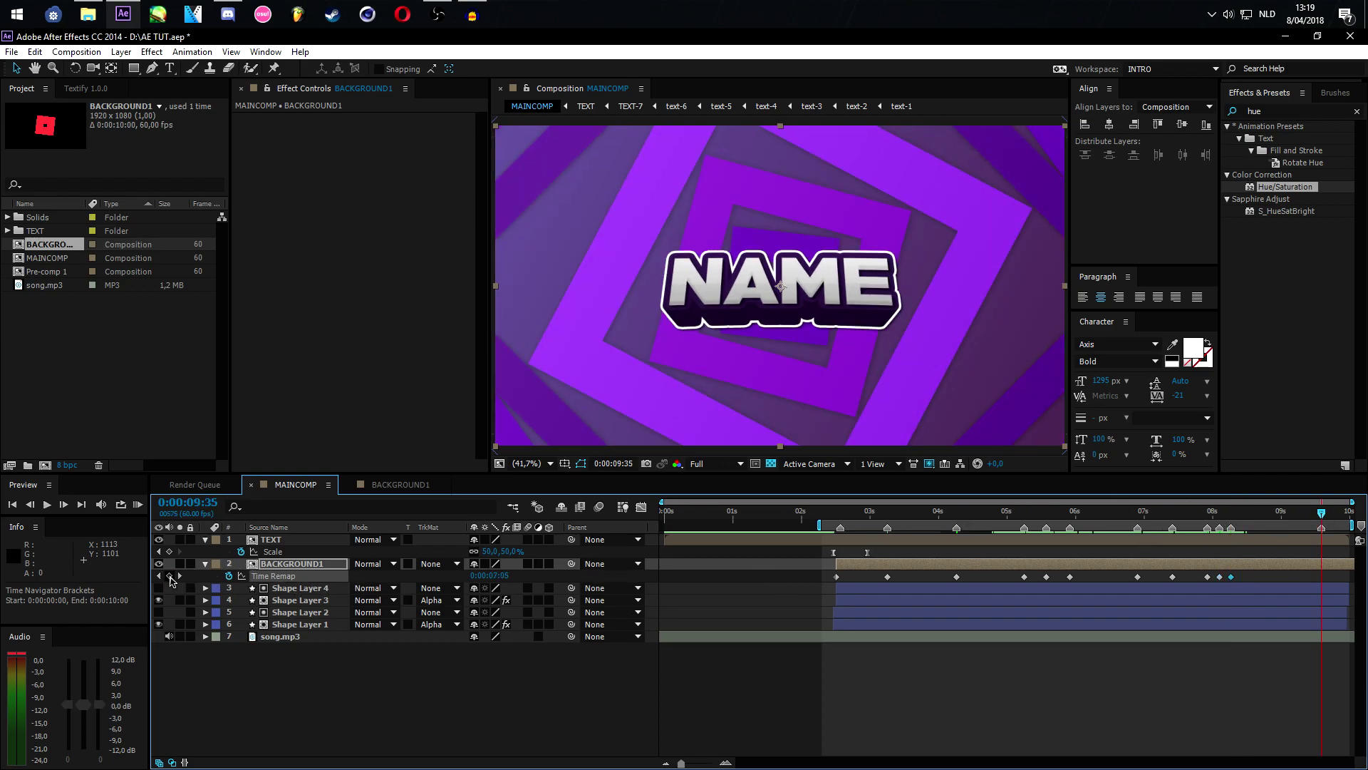
drag(1321, 513, 1348, 512)
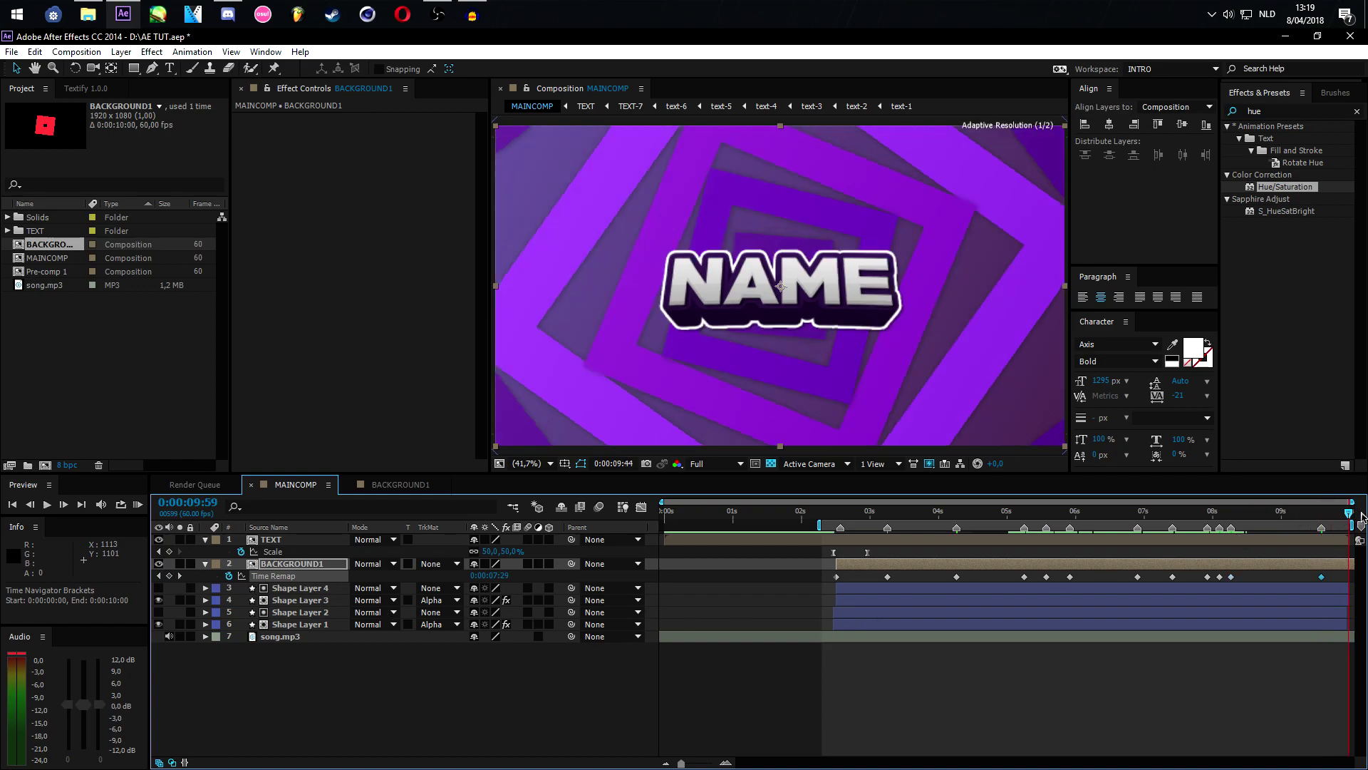
click(169, 575)
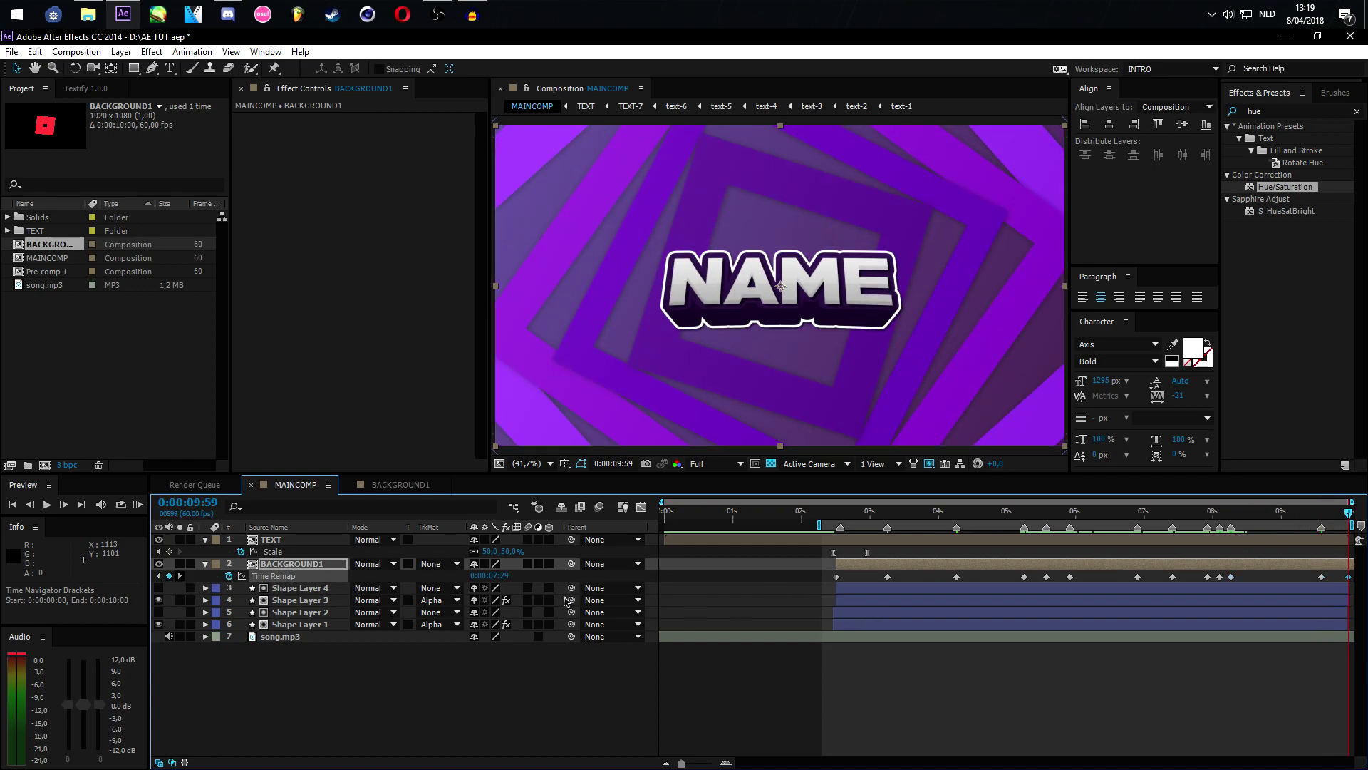
Apply Easy Ease to all BACKGROUND1 time-remap keyframes and show their value graph in the Graph Editor
drag(826, 584, 1358, 569)
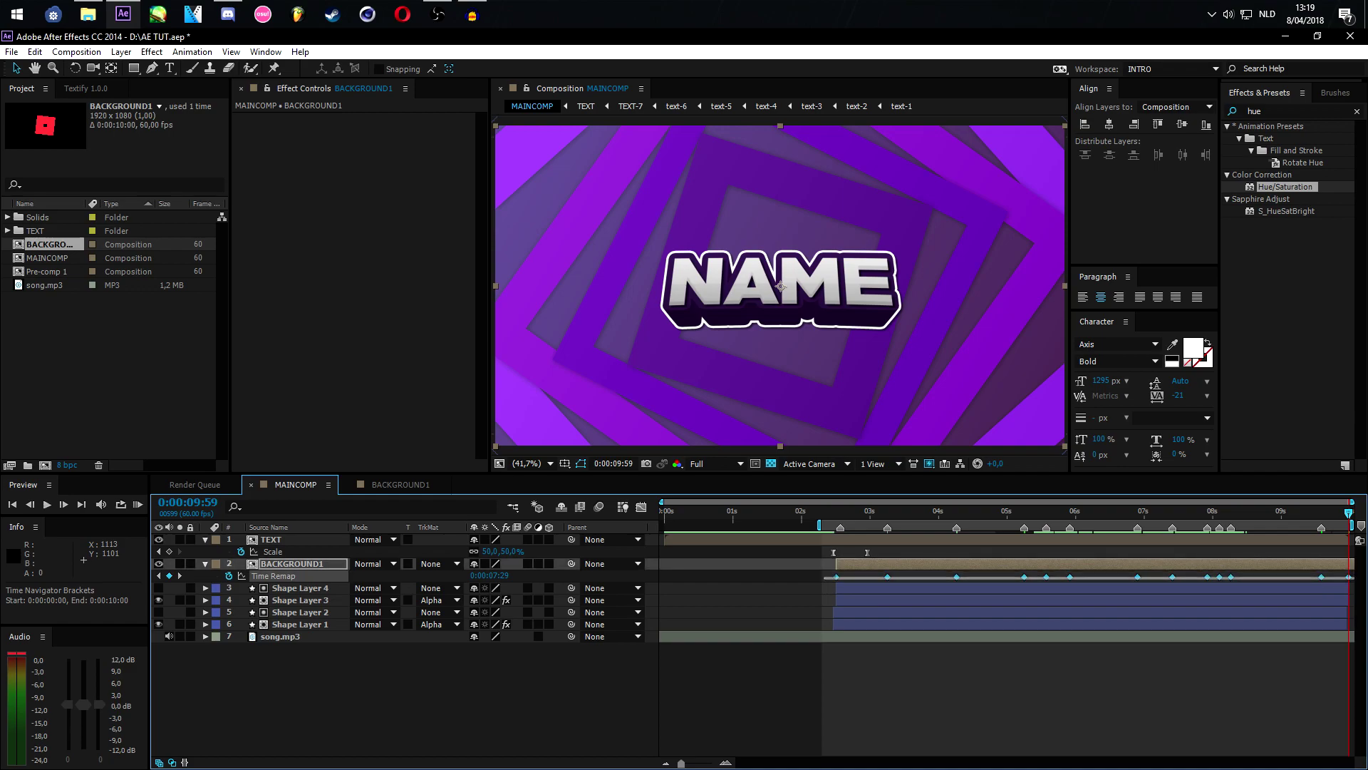
click(641, 507)
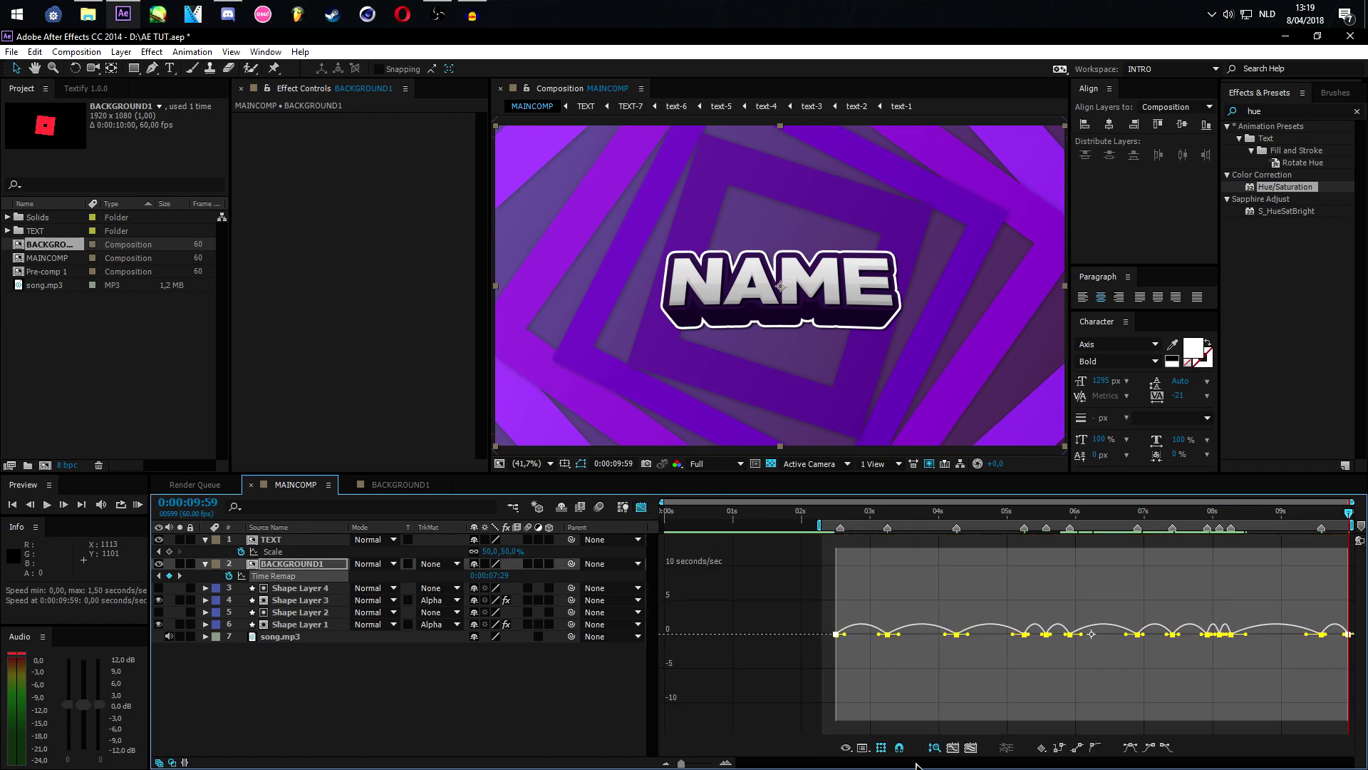
click(863, 748)
click(896, 595)
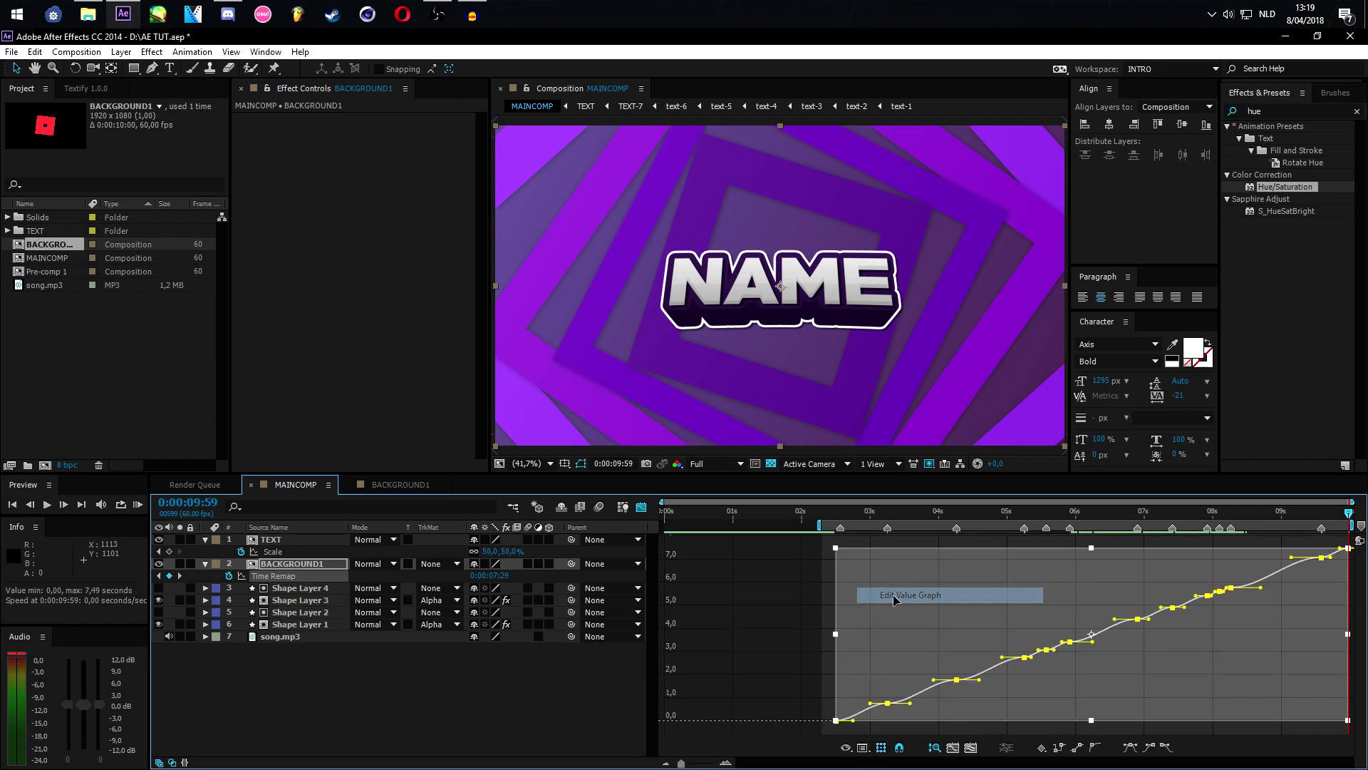
Raise every time-remap keyframe after the first by about 0.3 seconds and make the curve leave the first keyframe steeply
click(785, 667)
drag(813, 704, 1354, 537)
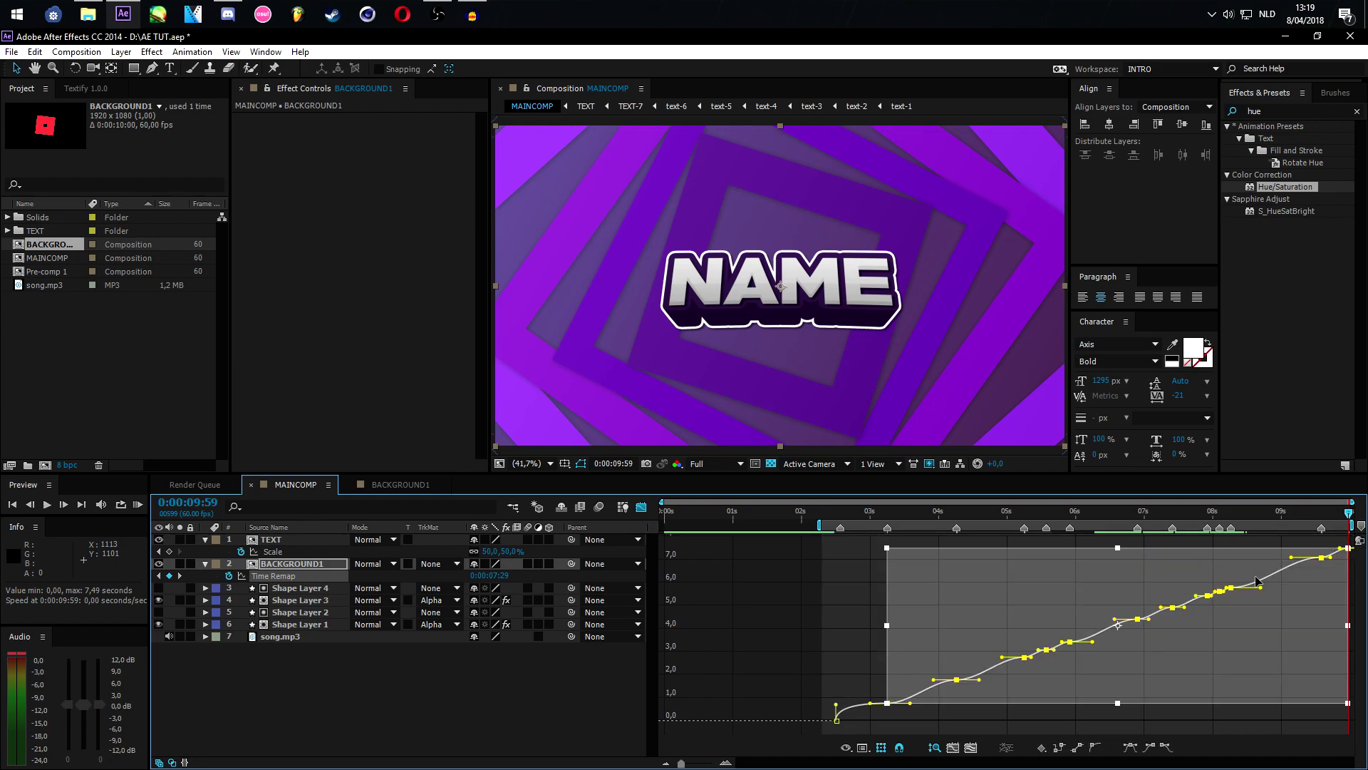
drag(1199, 653, 1198, 638)
drag(1348, 515, 850, 582)
mouse_move(835, 707)
mouse_down()
mouse_move(840, 695)
mouse_move(905, 714)
mouse_move(839, 706)
mouse_up()
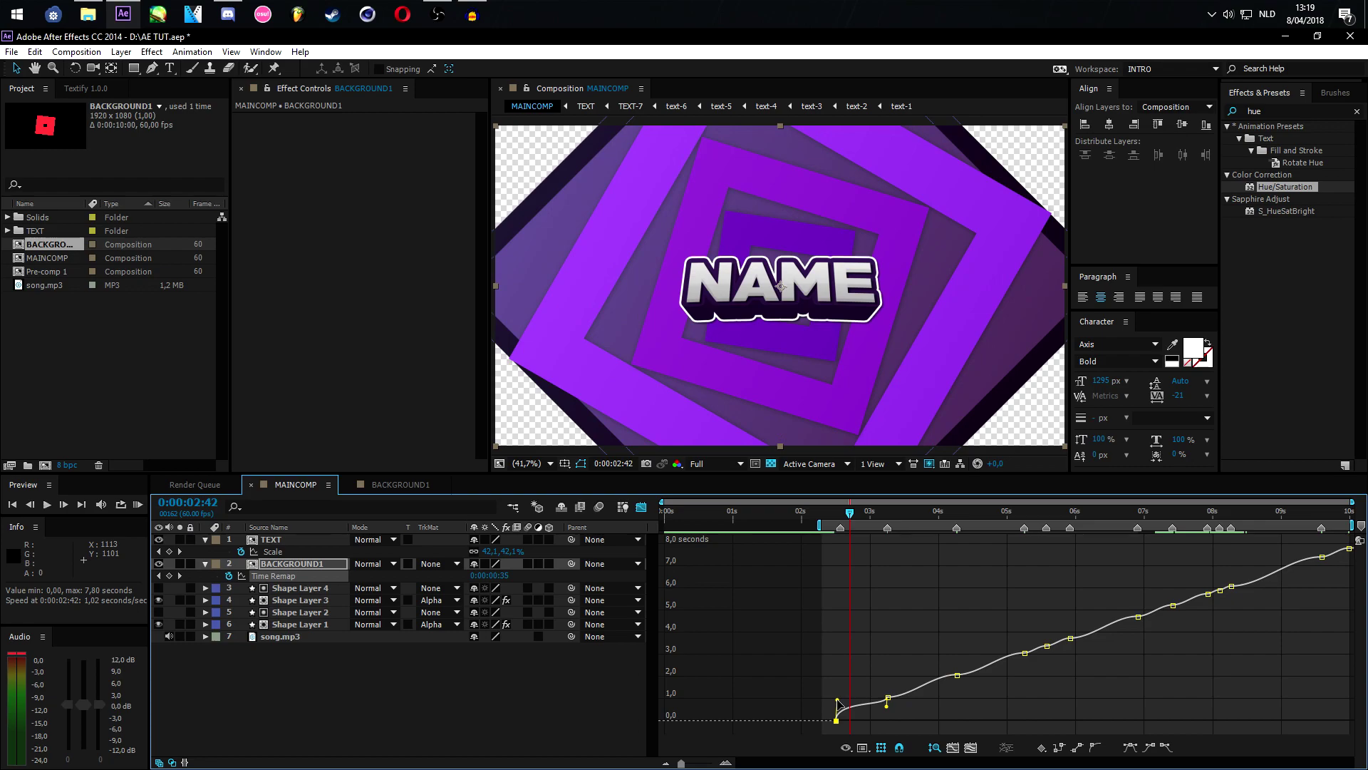
Steepen the time-remap curve through the keyframes at 0:00:03:15 and 0:00:04:16 with near-vertical handles
drag(681, 764, 689, 765)
drag(924, 762, 938, 762)
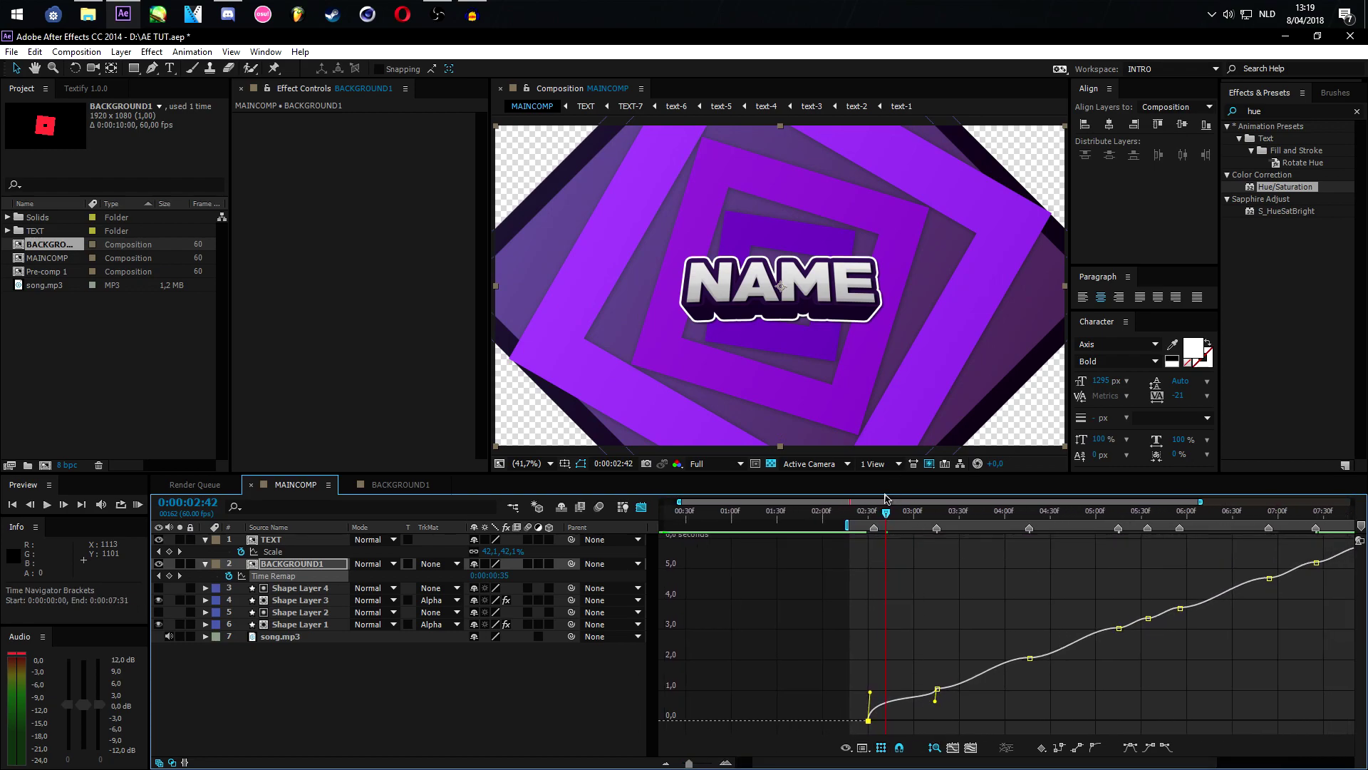
drag(891, 520, 936, 521)
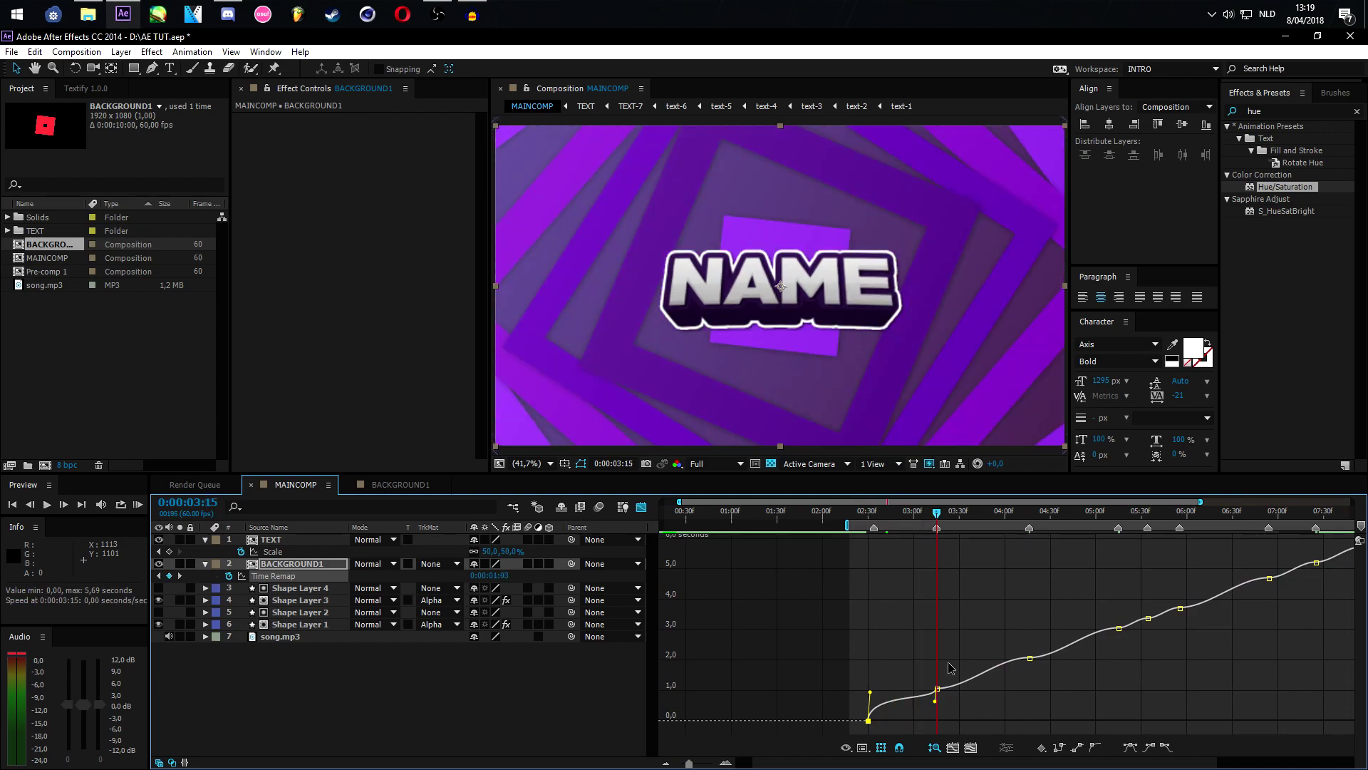
click(937, 689)
drag(966, 688, 1007, 644)
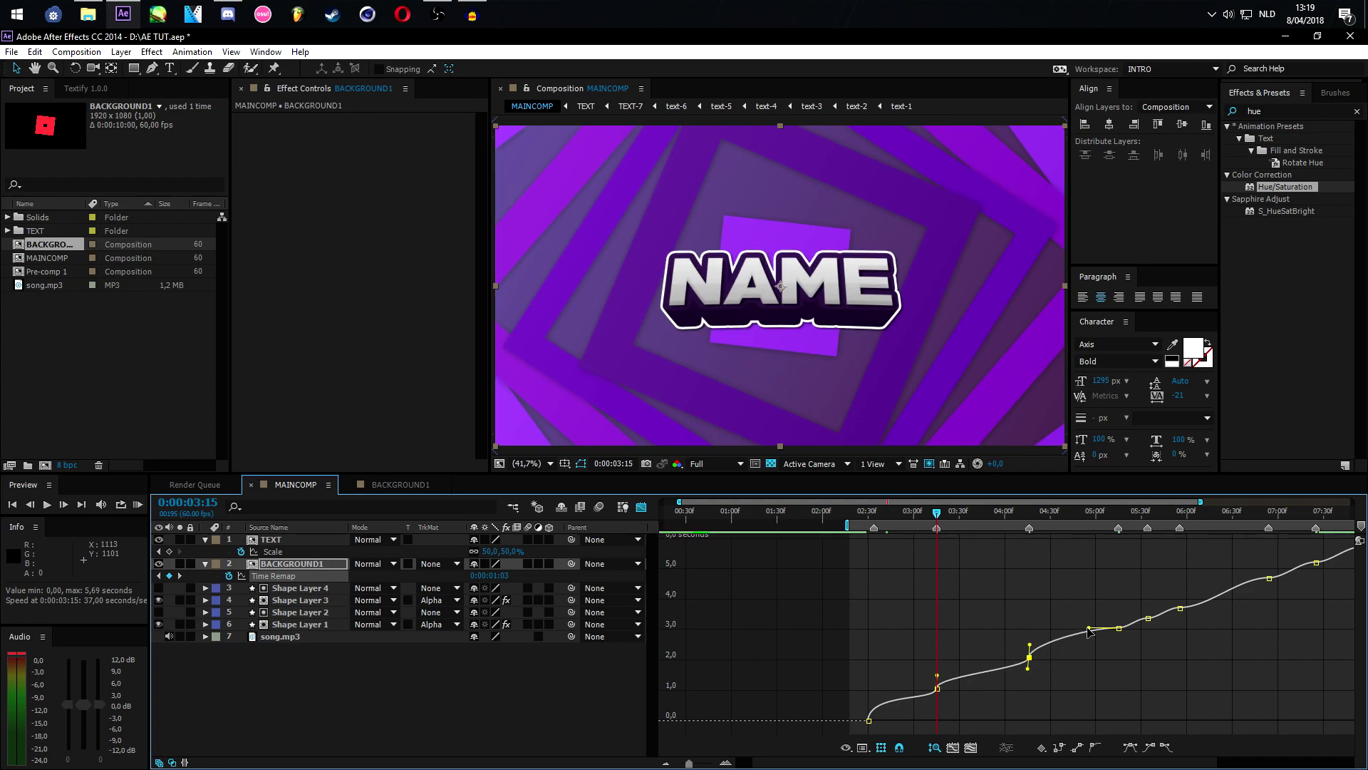
Give the time-remap keyframes at 0:00:05:15, 0:00:05:34, 0:00:05:55 and 0:00:06:54 near-vertical handles for a quick jump on each beat
mouse_move(1088, 631)
mouse_down()
mouse_move(1147, 650)
mouse_move(1112, 624)
mouse_up()
click(1148, 618)
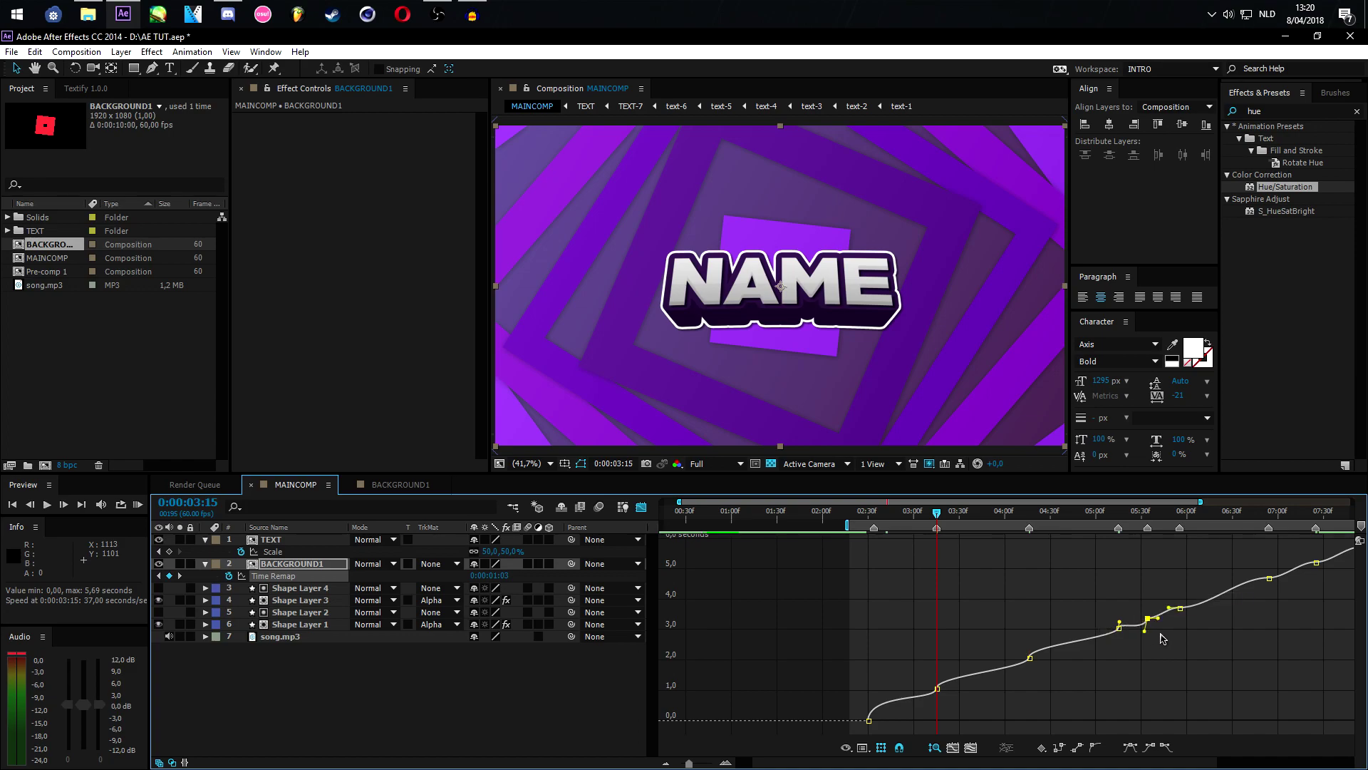
drag(1157, 622, 1124, 638)
click(1118, 627)
click(1147, 618)
click(1180, 608)
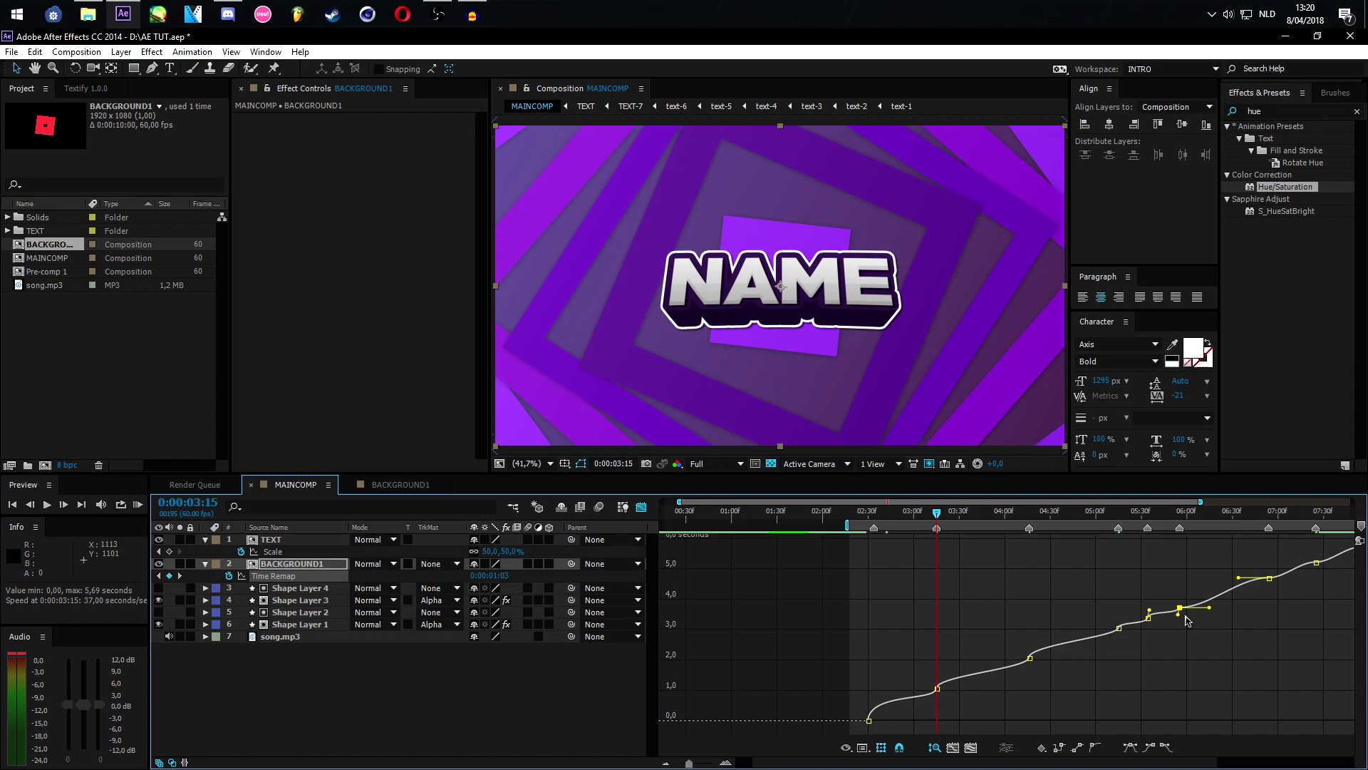
drag(1209, 609, 1317, 574)
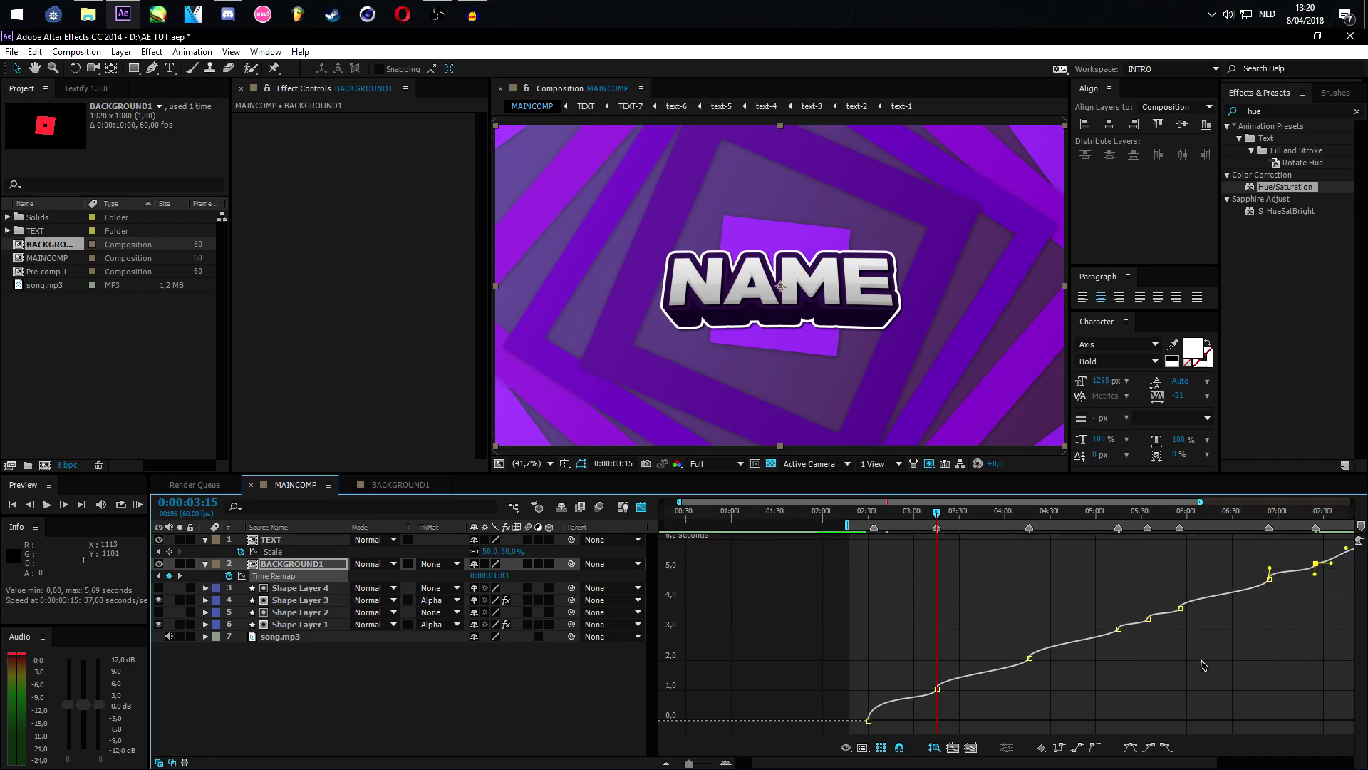
Steepen the time-remap curve through the keyframe at 0:00:07:55 and the one just before it with near-vertical handles
scroll(1176, 641, right, 6)
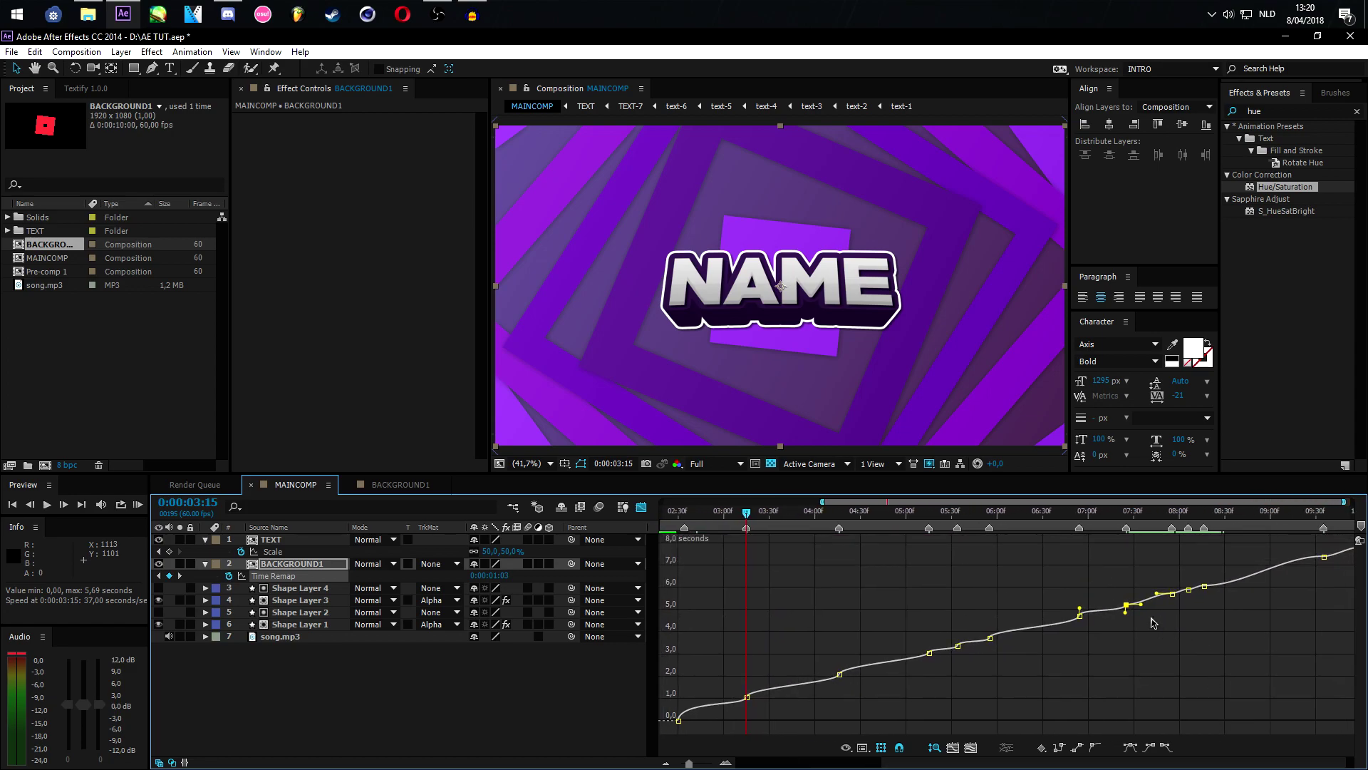
drag(1141, 605, 1182, 602)
scroll(1181, 593, up, 4)
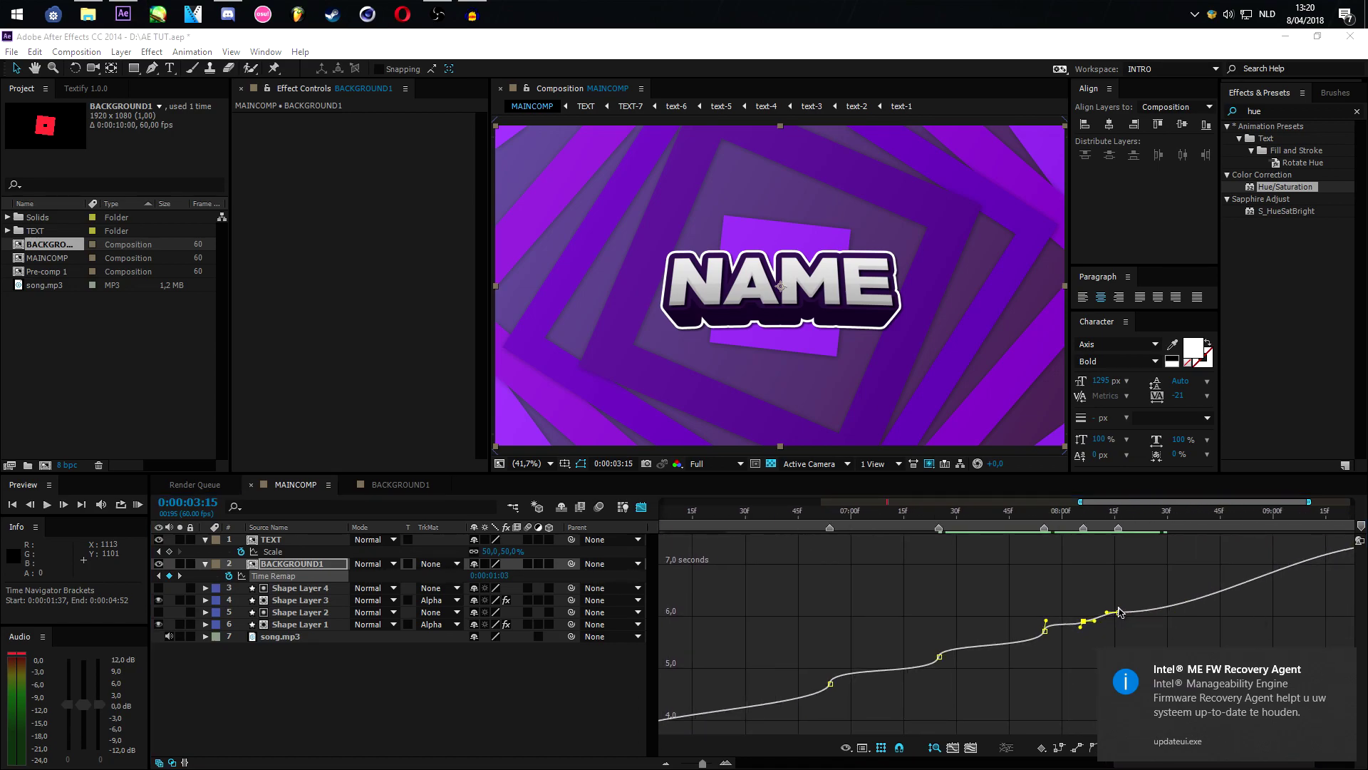
click(1045, 631)
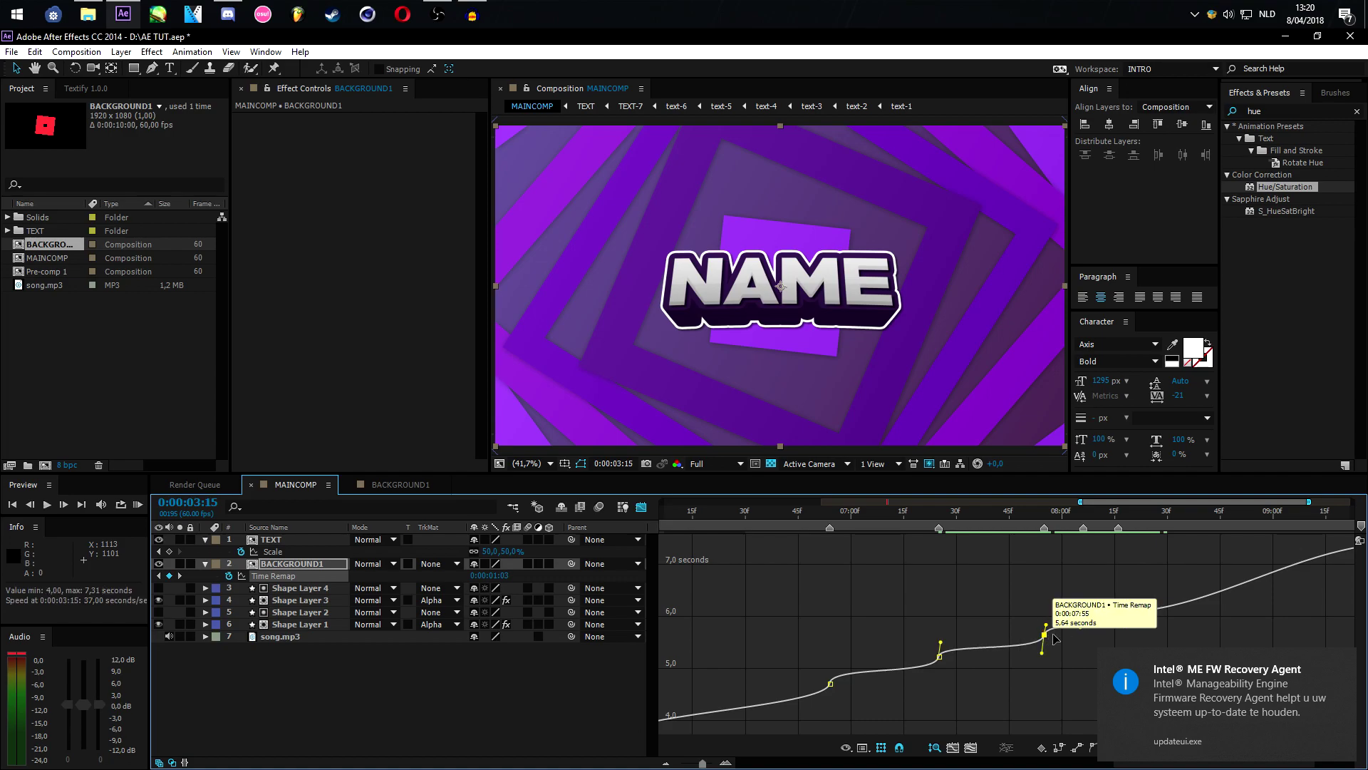
mouse_move(1041, 652)
mouse_down()
mouse_move(1039, 632)
mouse_move(1042, 645)
mouse_up()
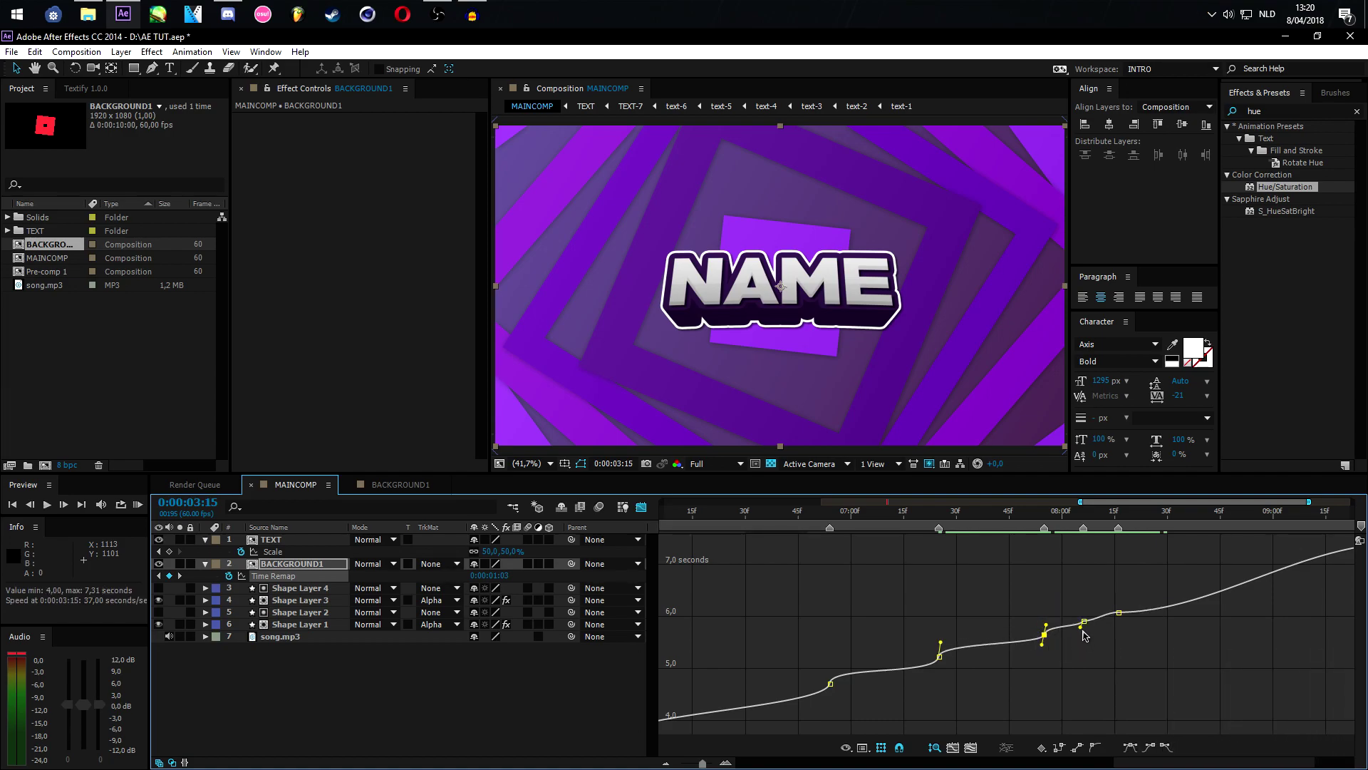
Give the remaining beat keyframes of the time remap, from just after 0:00:08:00 to about 0:00:09:35, near-vertical handles
click(1083, 624)
click(1118, 612)
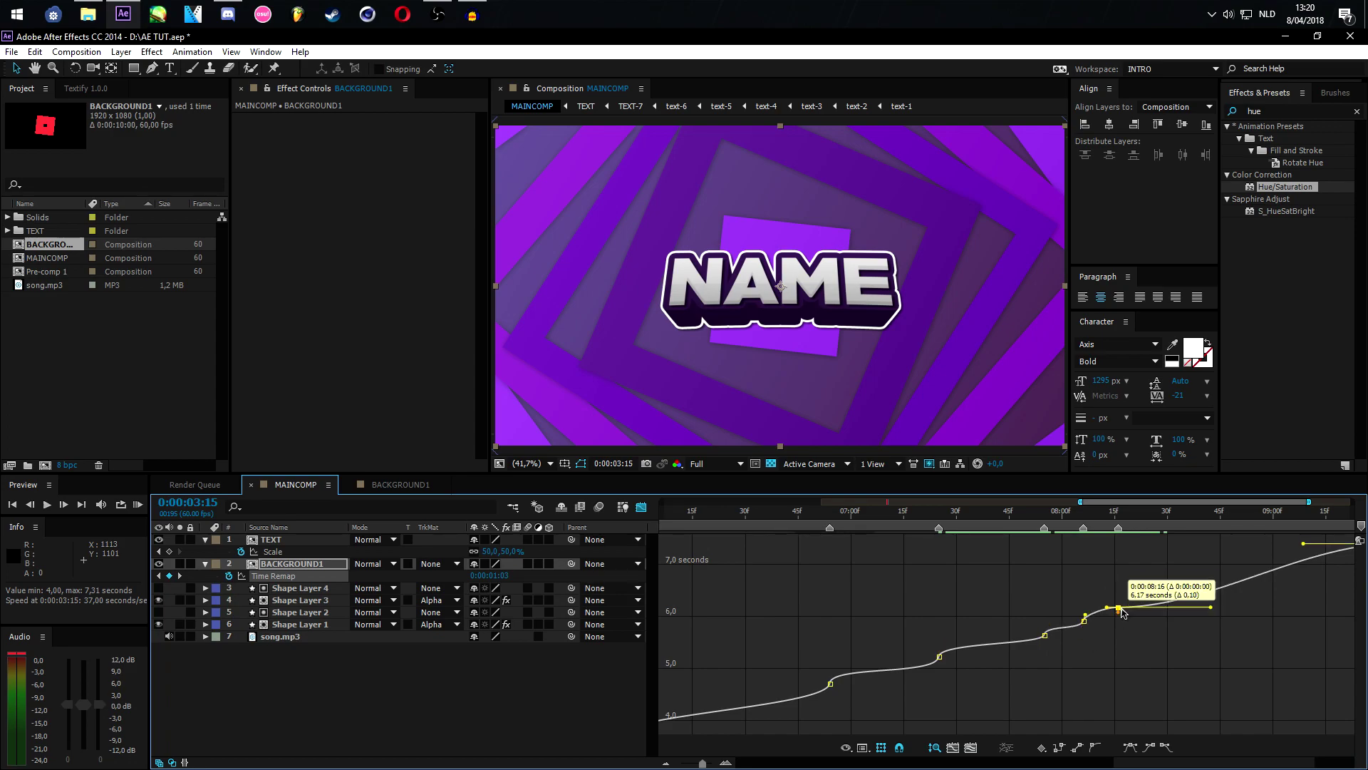
drag(1139, 595, 1086, 593)
drag(1177, 762, 1217, 761)
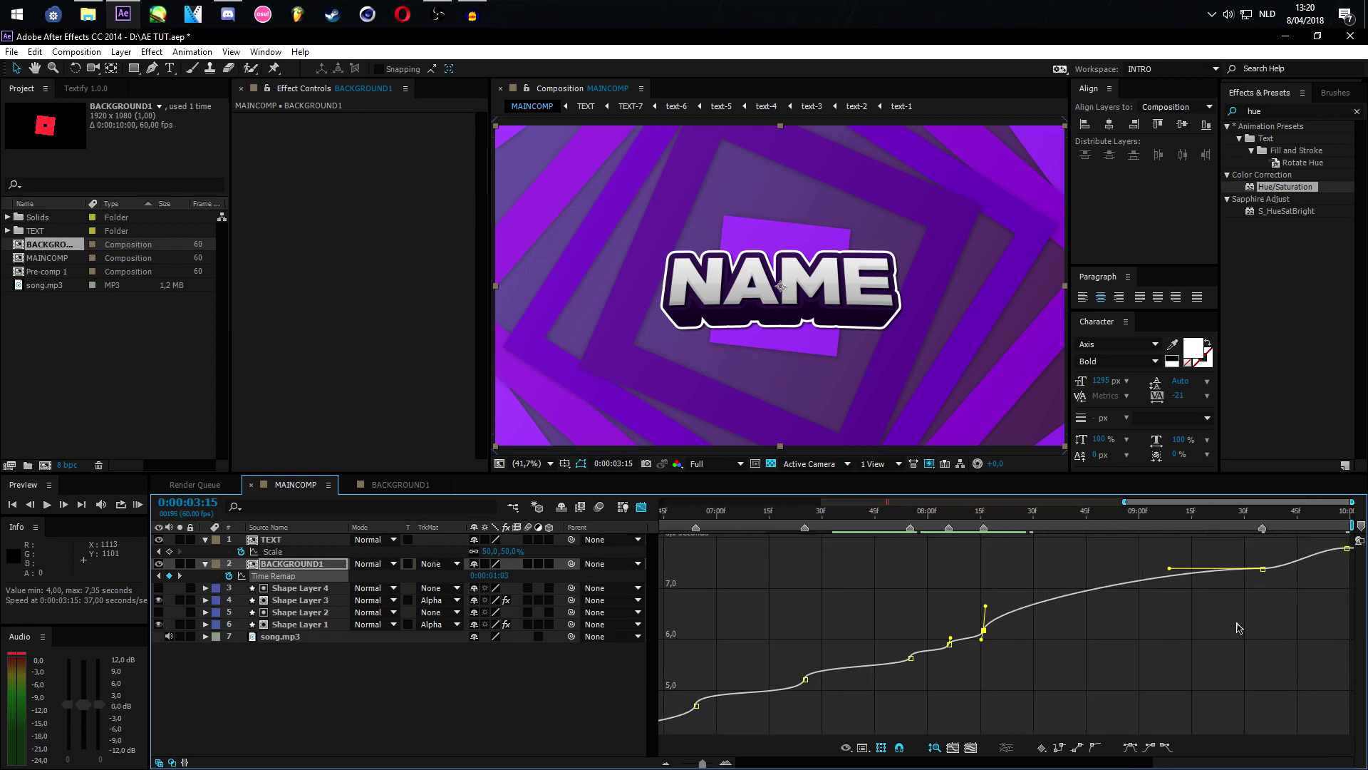
drag(1172, 570, 1222, 554)
click(1199, 648)
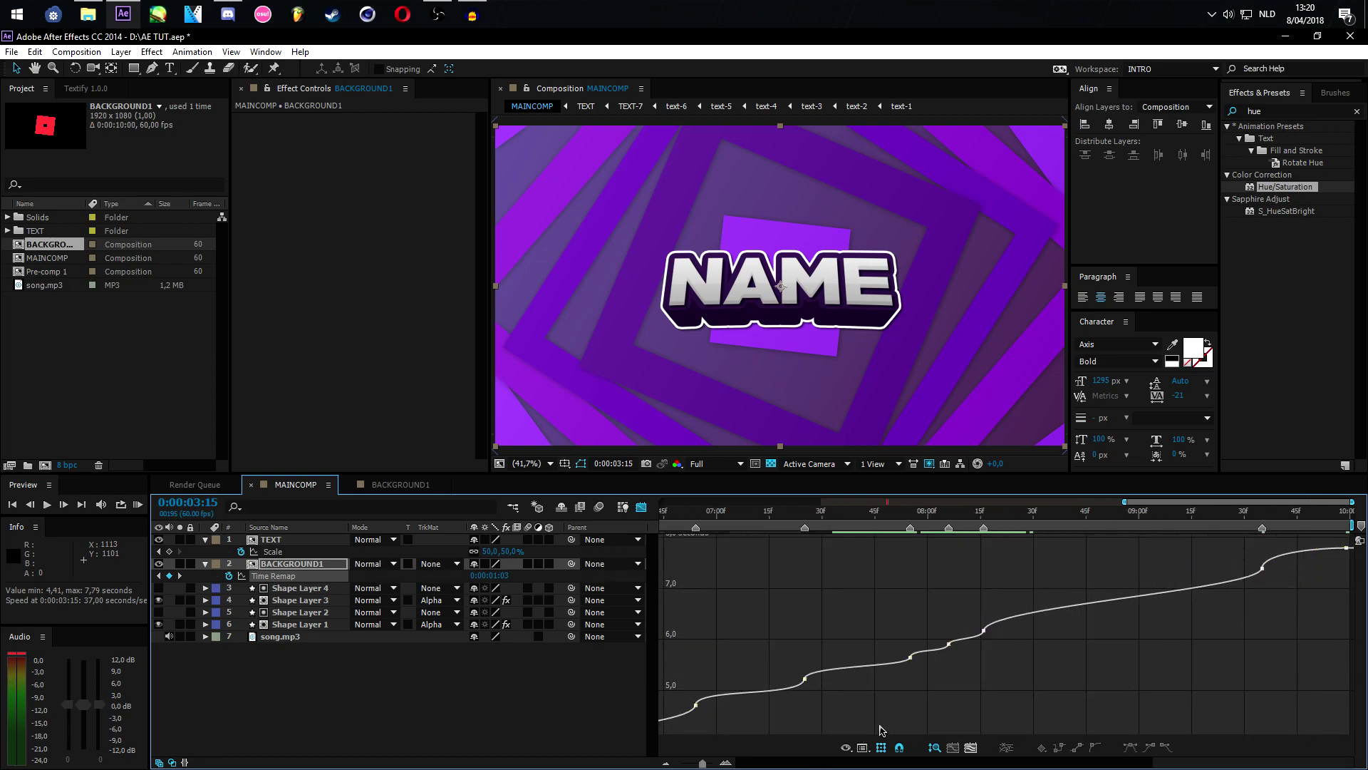
Save the project and preview MAINCOMP to check the background's time-remapped motion against the music
key(ctrl+s)
click(138, 504)
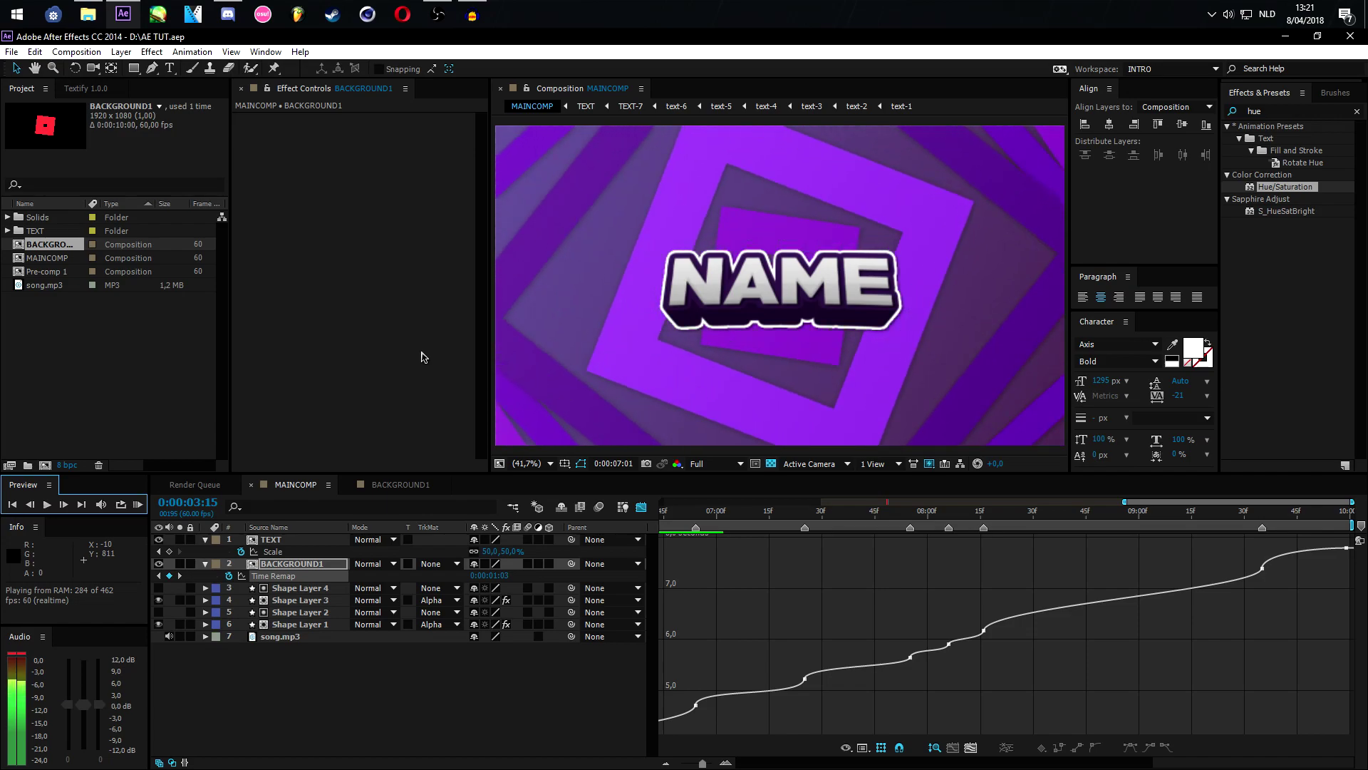
key(space)
Fit the whole composition in the timeline, deselect the time-remap keyframes and replay the animation from an earlier frame
drag(706, 763, 680, 763)
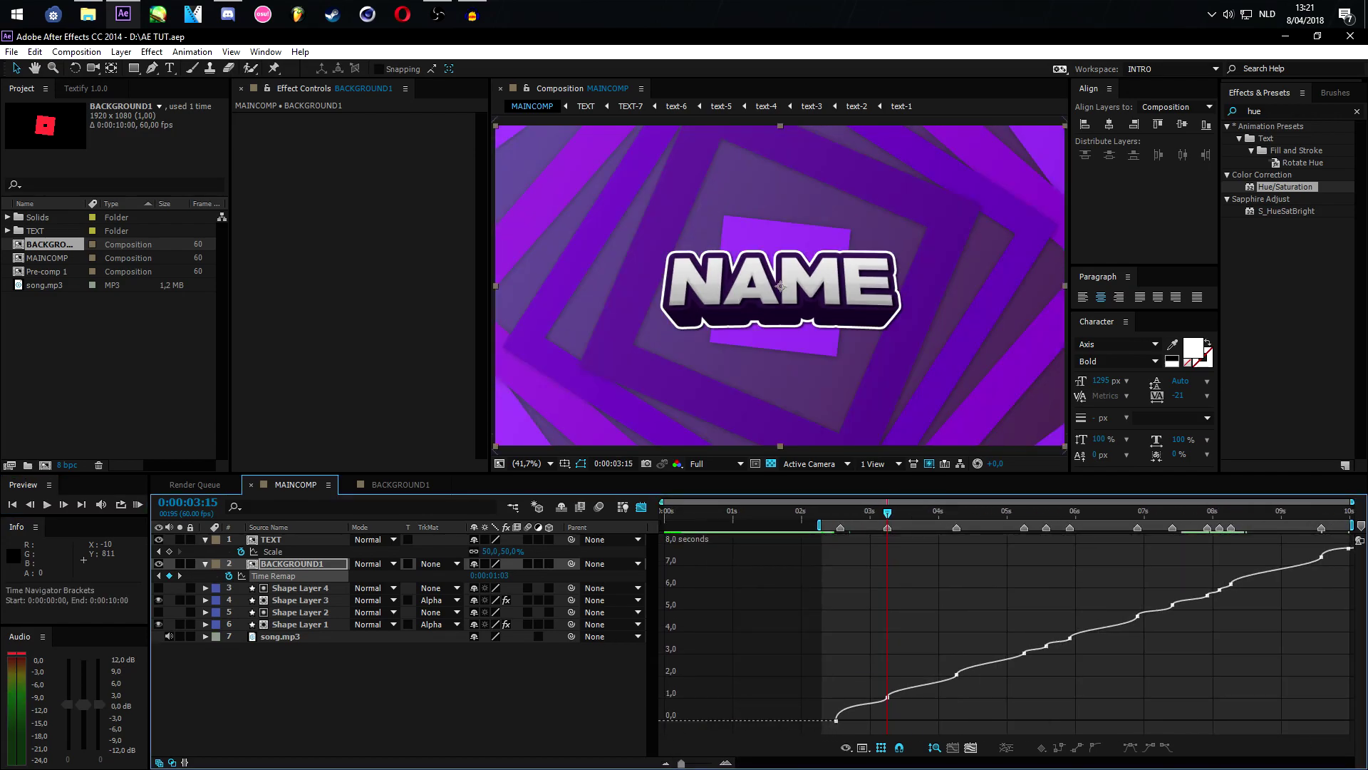
click(413, 354)
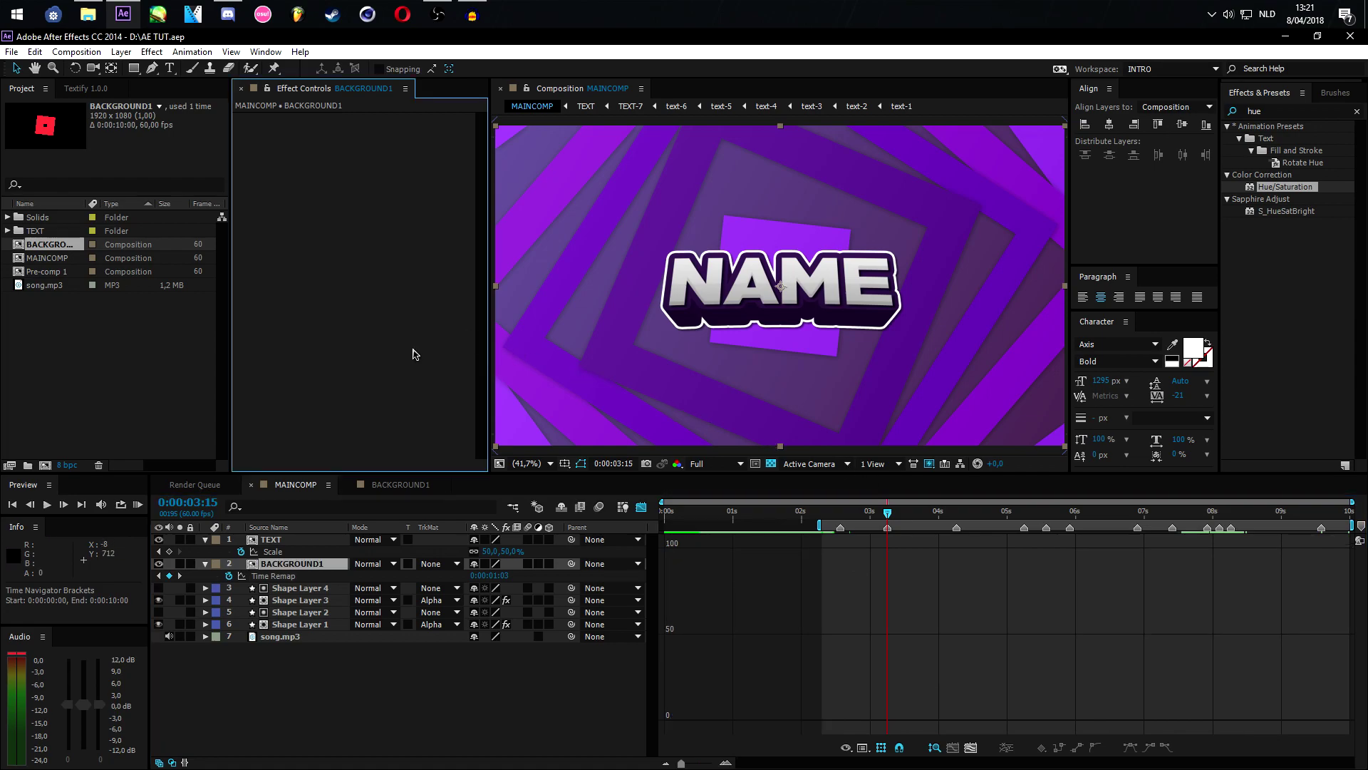
drag(887, 512, 857, 527)
key(space)
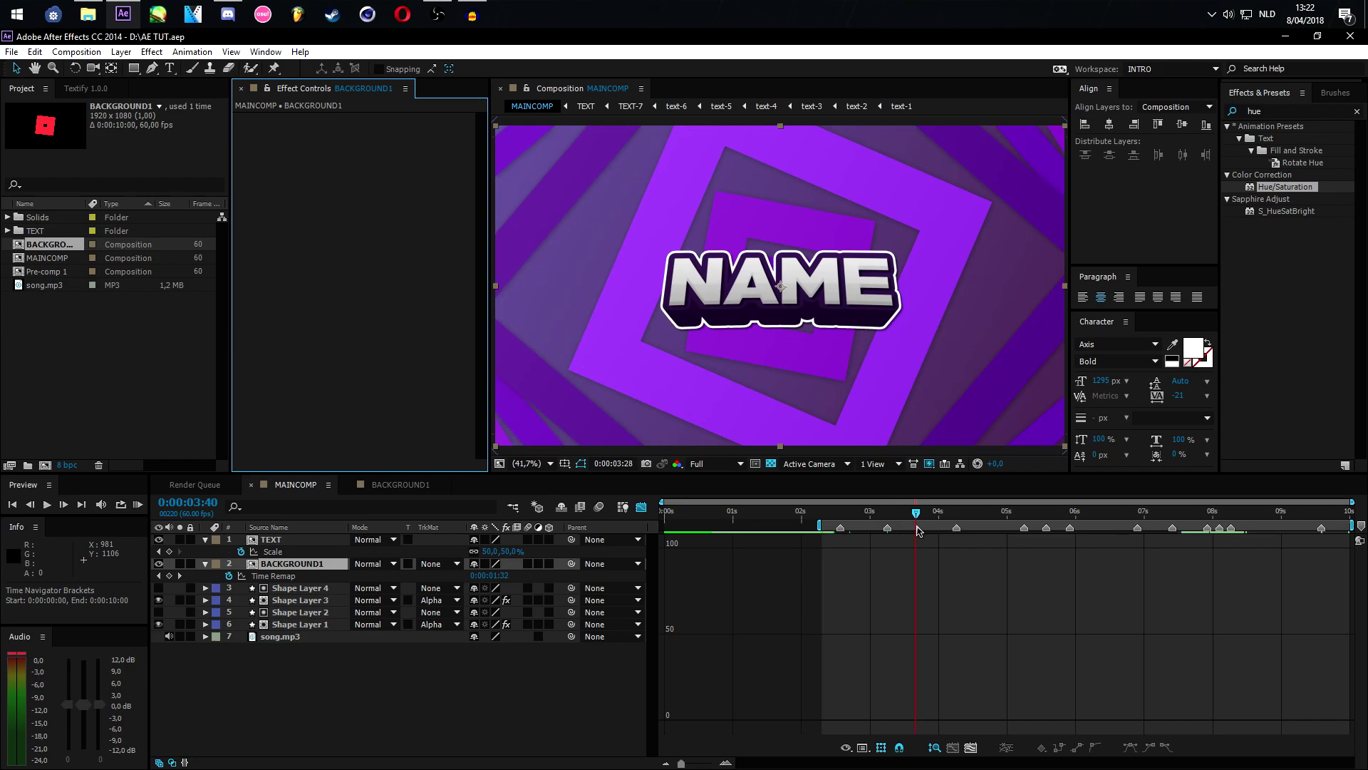